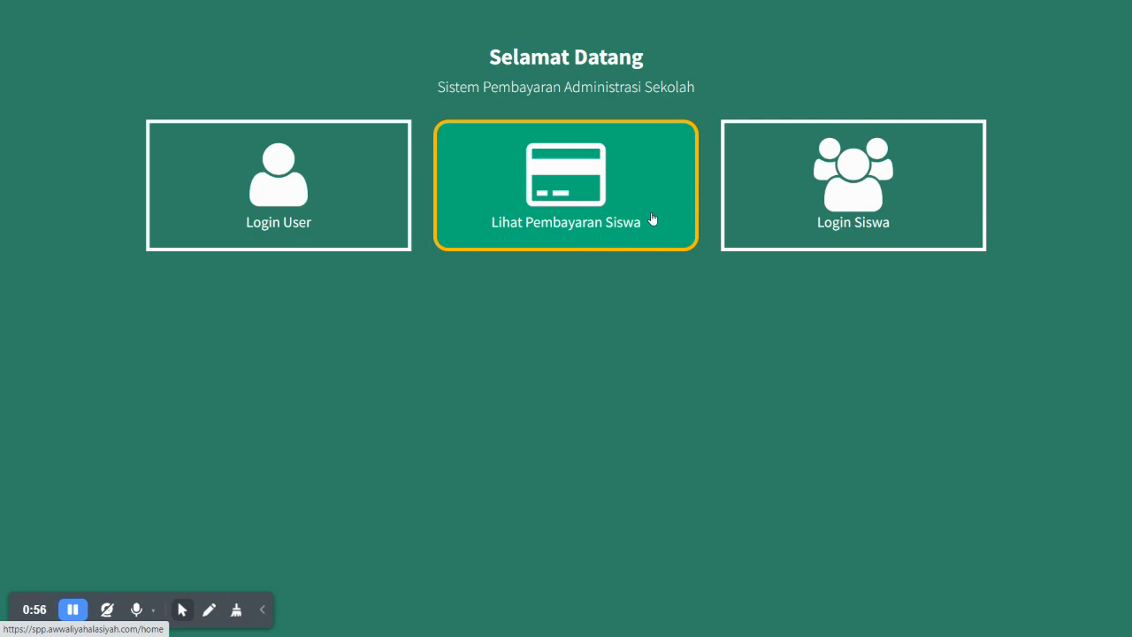
# - Log in to SPP Sekolah with the administrator account's email and password
pyautogui.click(330, 200)
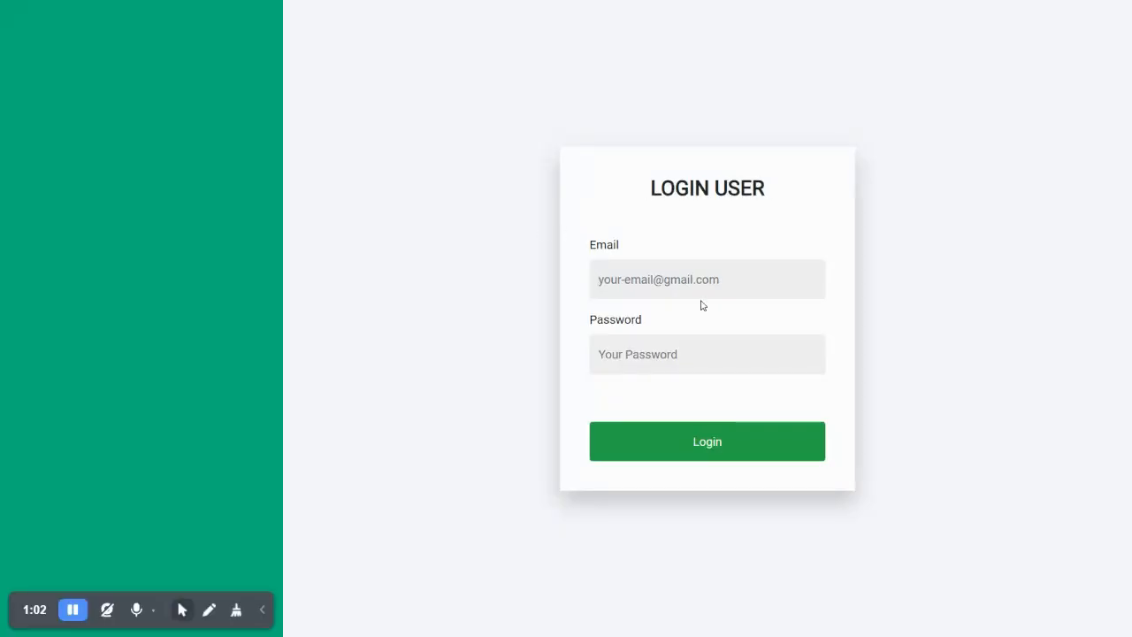
pyautogui.write('admins@admin.com')
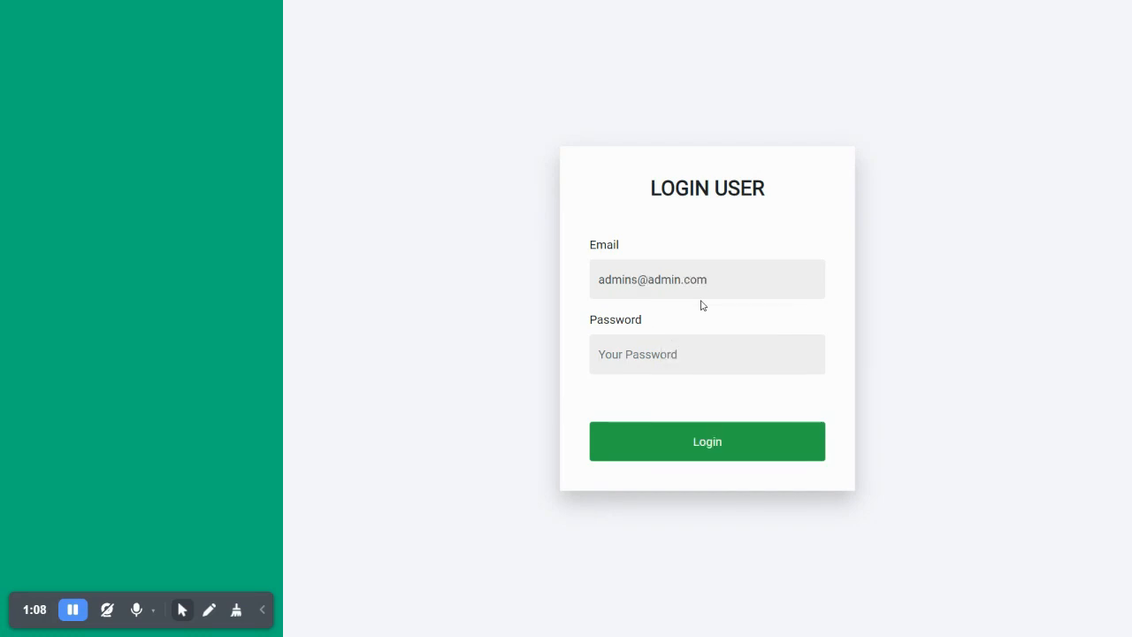
pyautogui.write('admin')
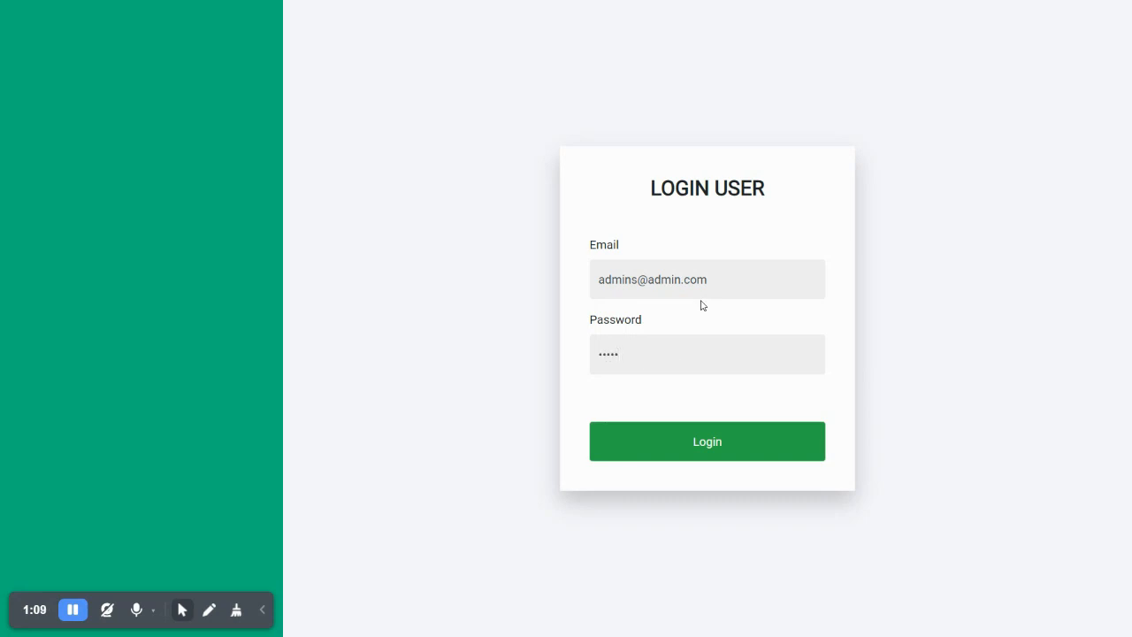
pyautogui.press('Return')
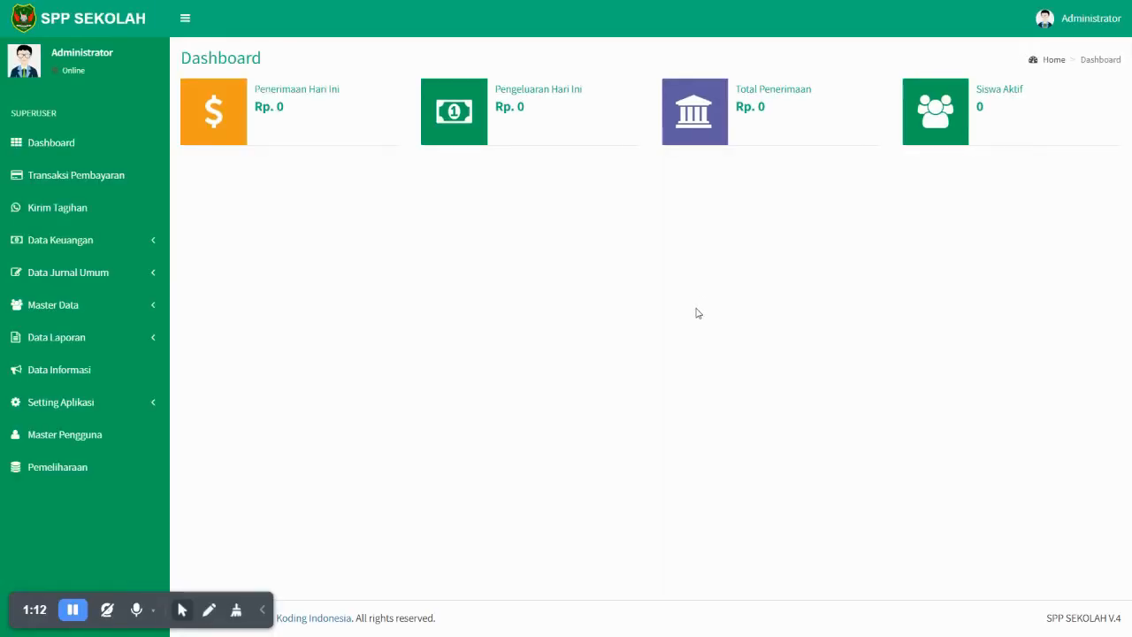
pyautogui.click(688, 217)
pyautogui.moveTo(255, 94); pyautogui.dragTo(352, 89)
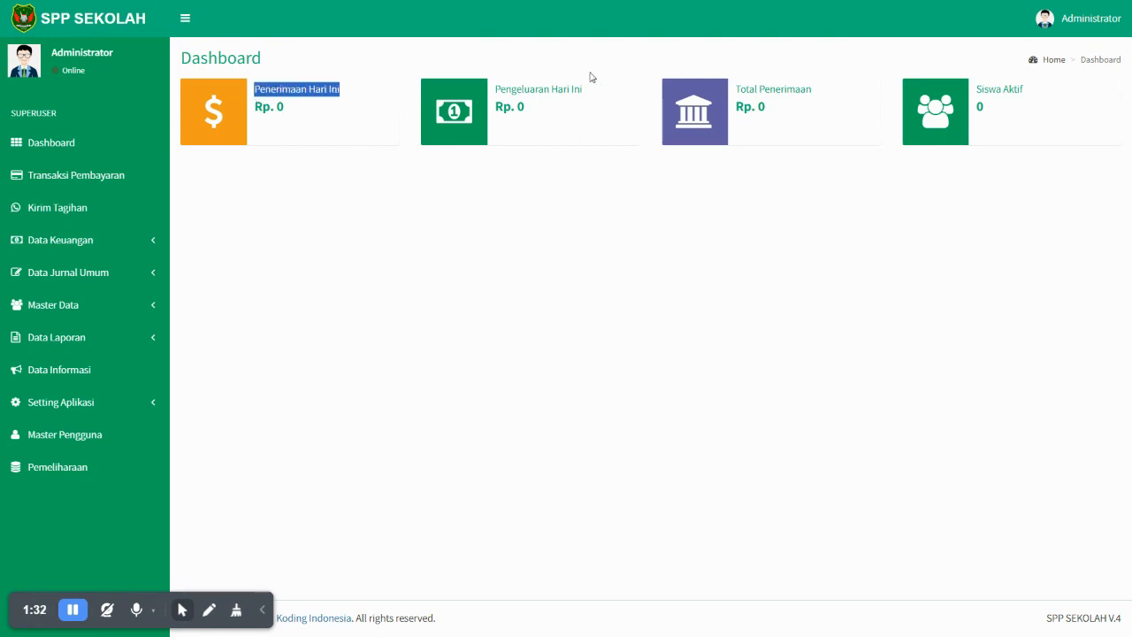
pyautogui.click(523, 278)
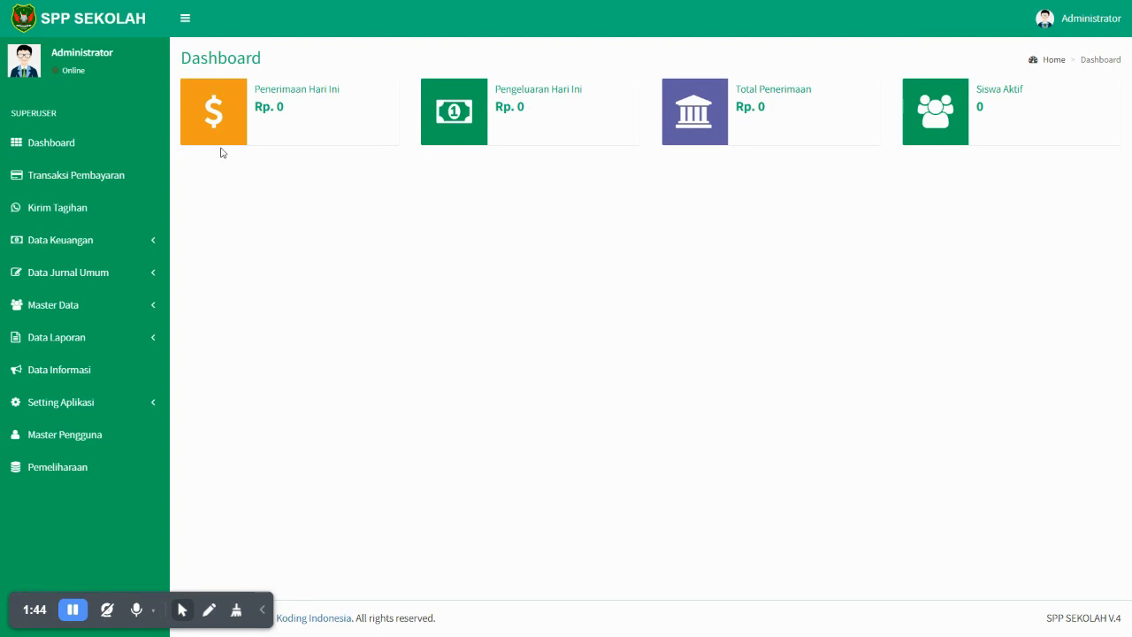
# - Open Transaksi Pembayaran to reach the Pembayaran Siswa filter by school year and NIS
pyautogui.click(96, 183)
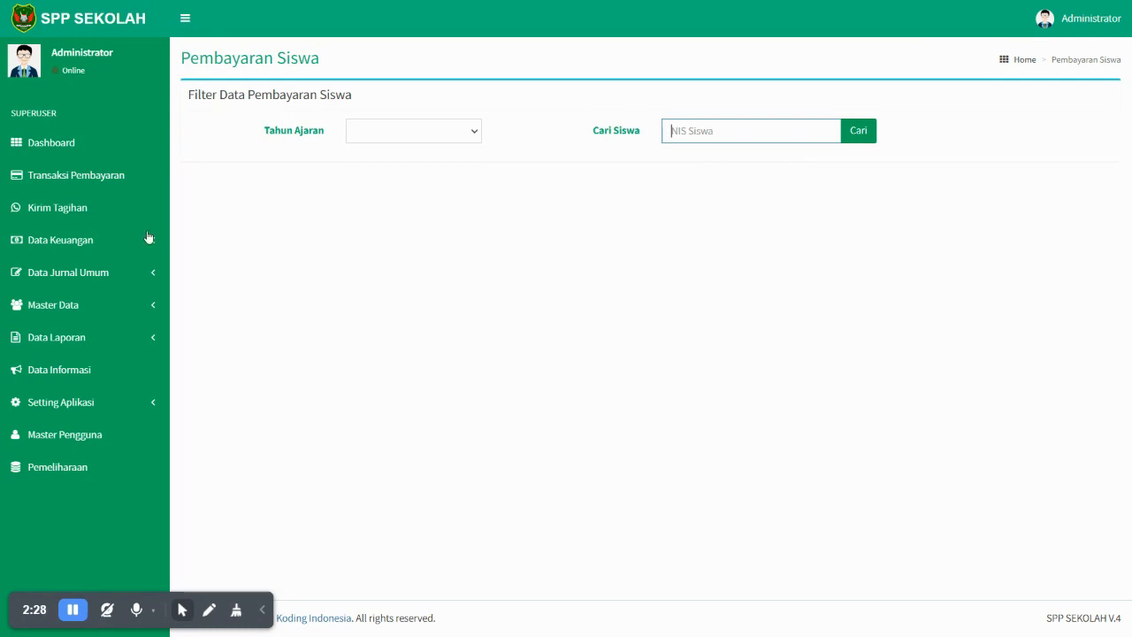
# - View the Kirim Tagihan bill list and expand Data Keuangan, Data Jurnal Umum and Master Data
pyautogui.click(76, 210)
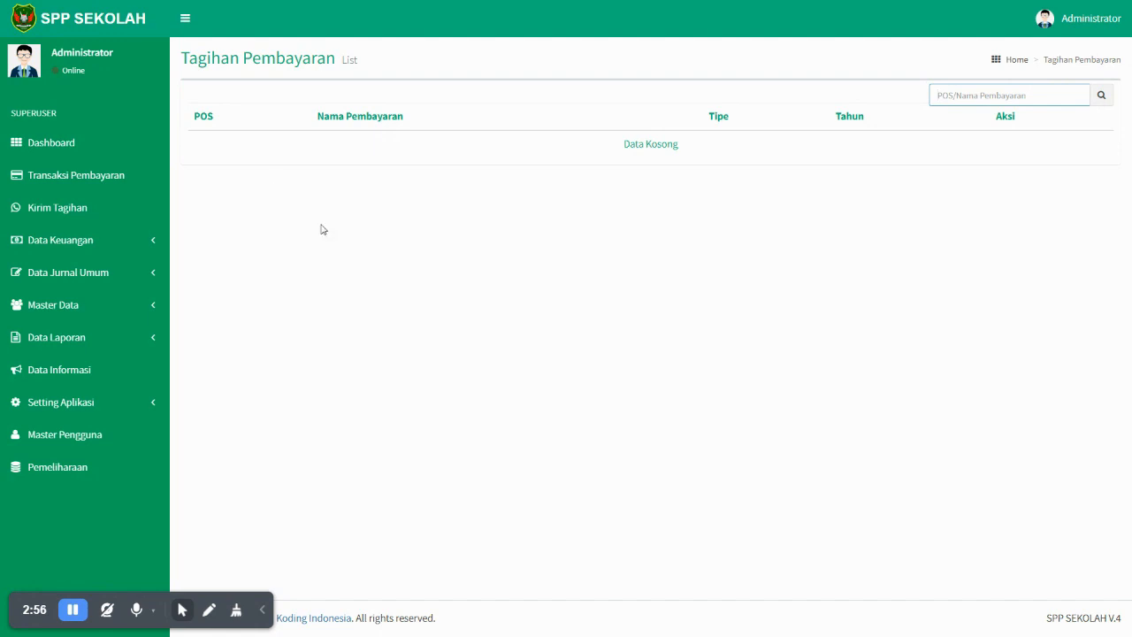
pyautogui.click(103, 252)
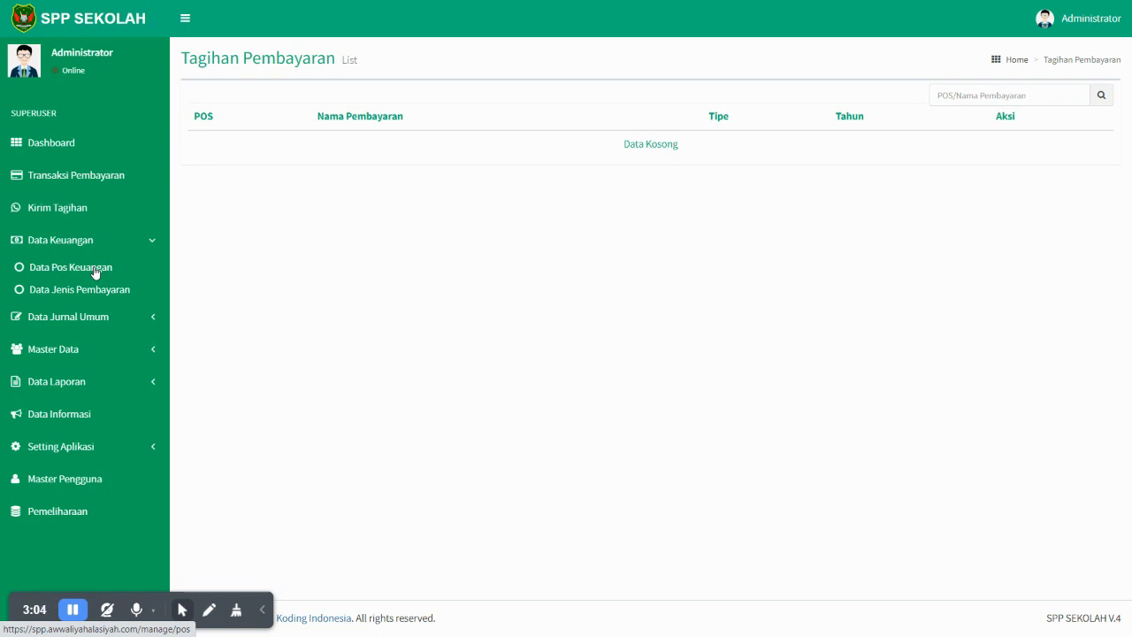
pyautogui.click(104, 316)
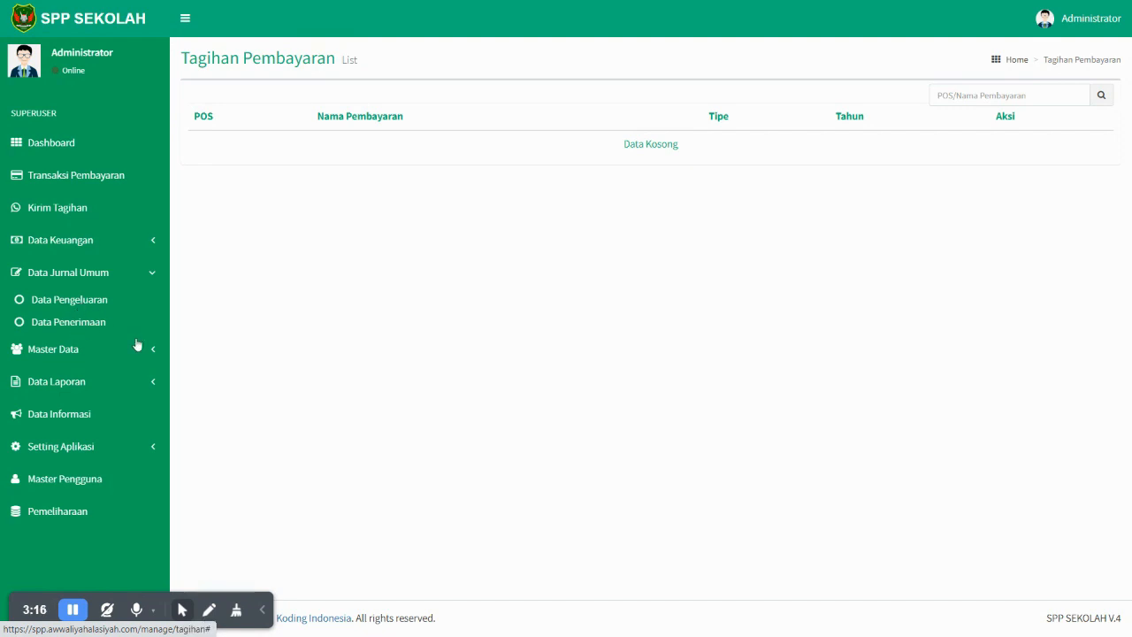
pyautogui.click(114, 355)
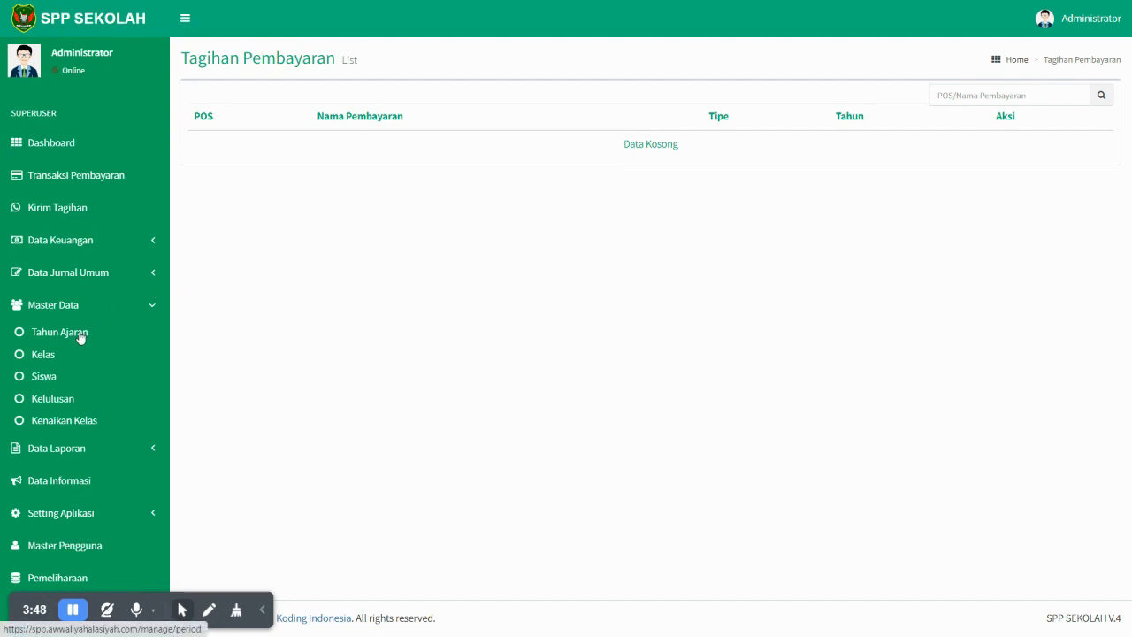
# - Browse the Data Laporan menu, then open the empty Data Informasi list
pyautogui.click(114, 310)
pyautogui.click(116, 338)
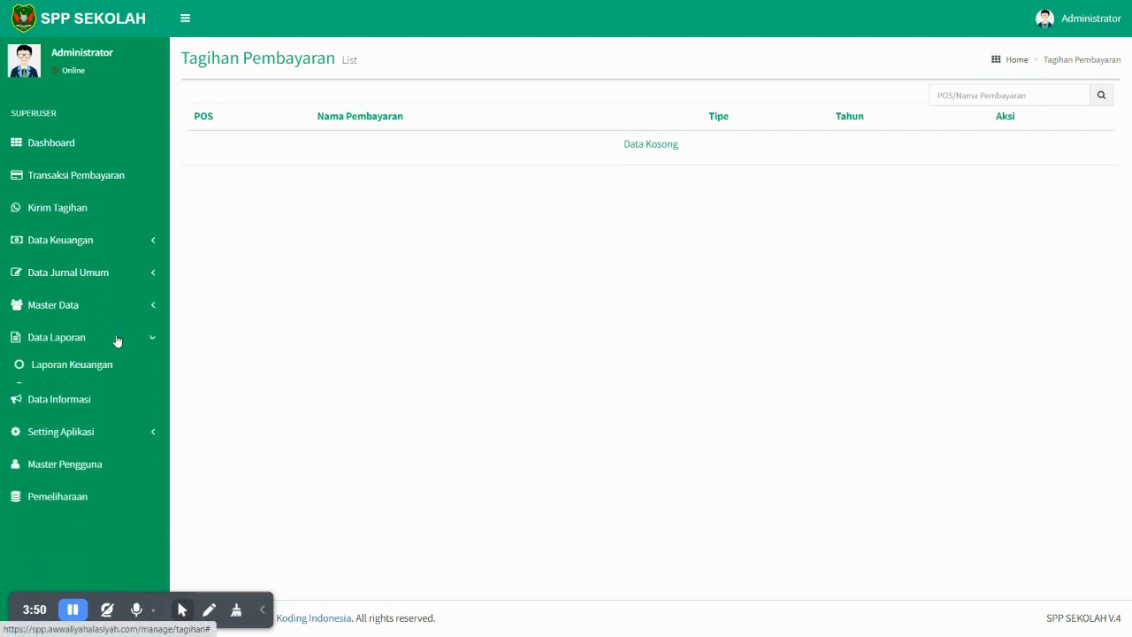
pyautogui.click(116, 340)
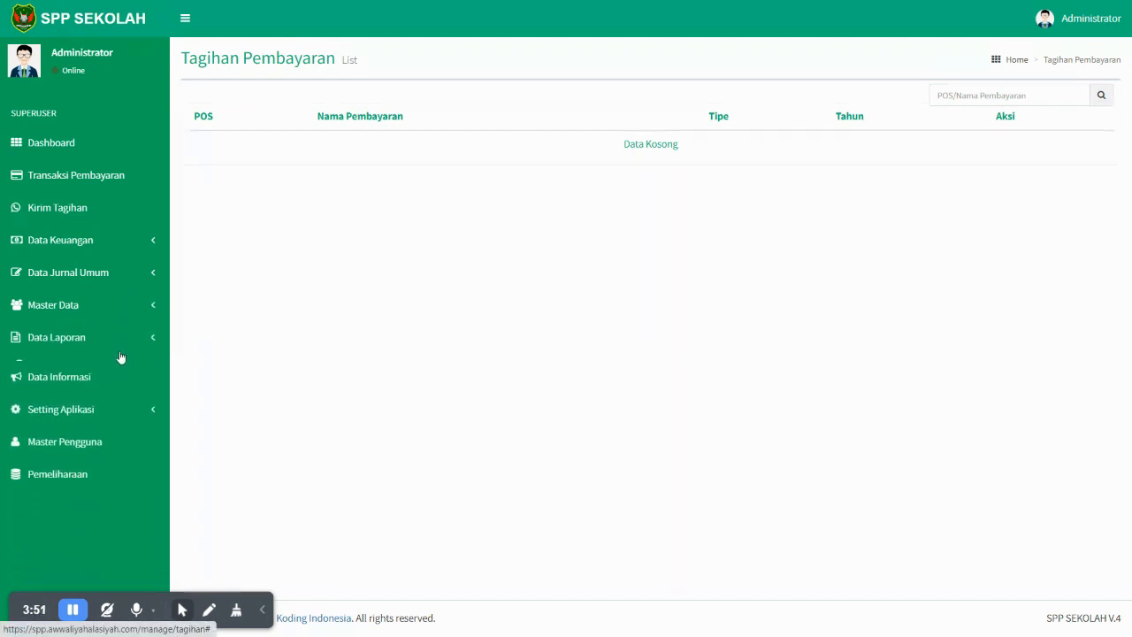
pyautogui.click(77, 373)
# - Review the Data Sekolah profile and WhatsApp API Gateway settings, then open the Juli–Juni Data Bulan list
pyautogui.click(126, 412)
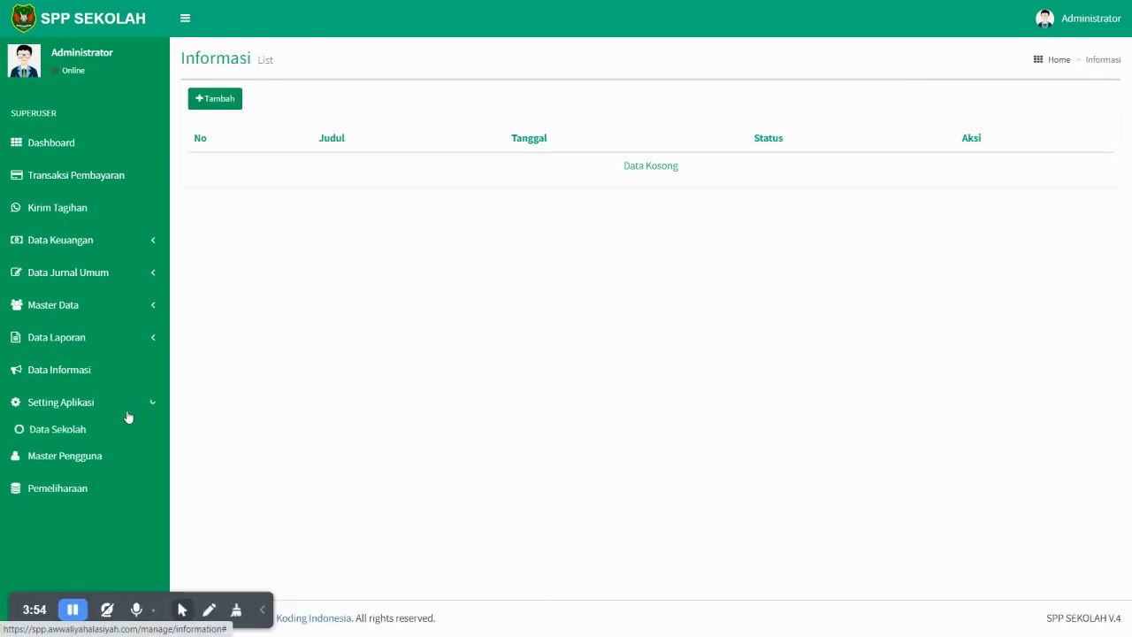
pyautogui.click(80, 430)
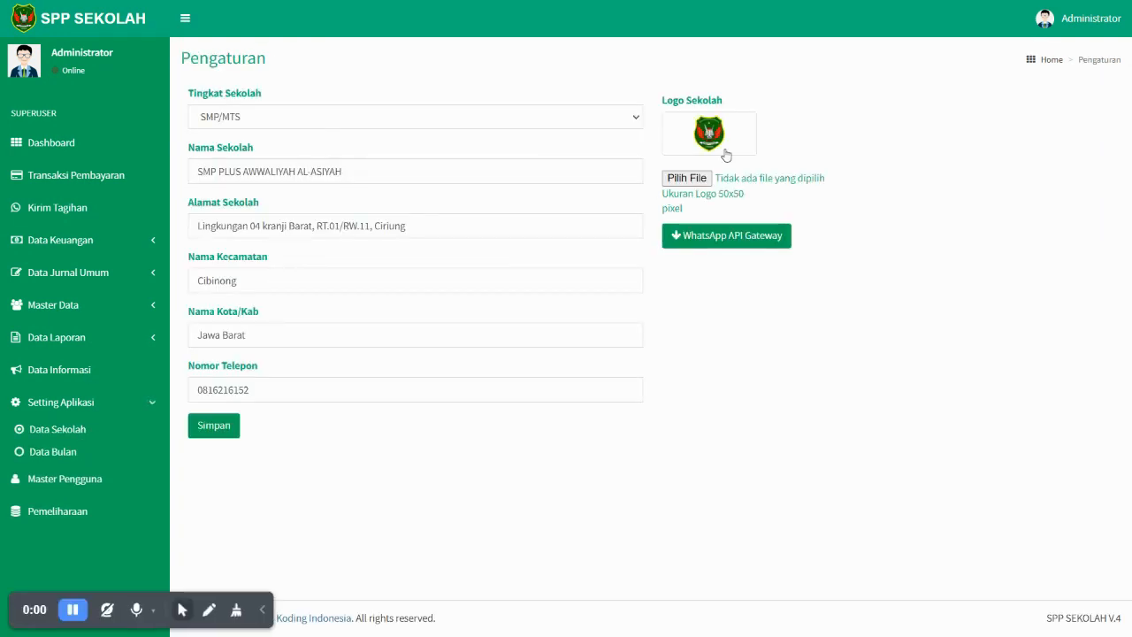
pyautogui.click(726, 243)
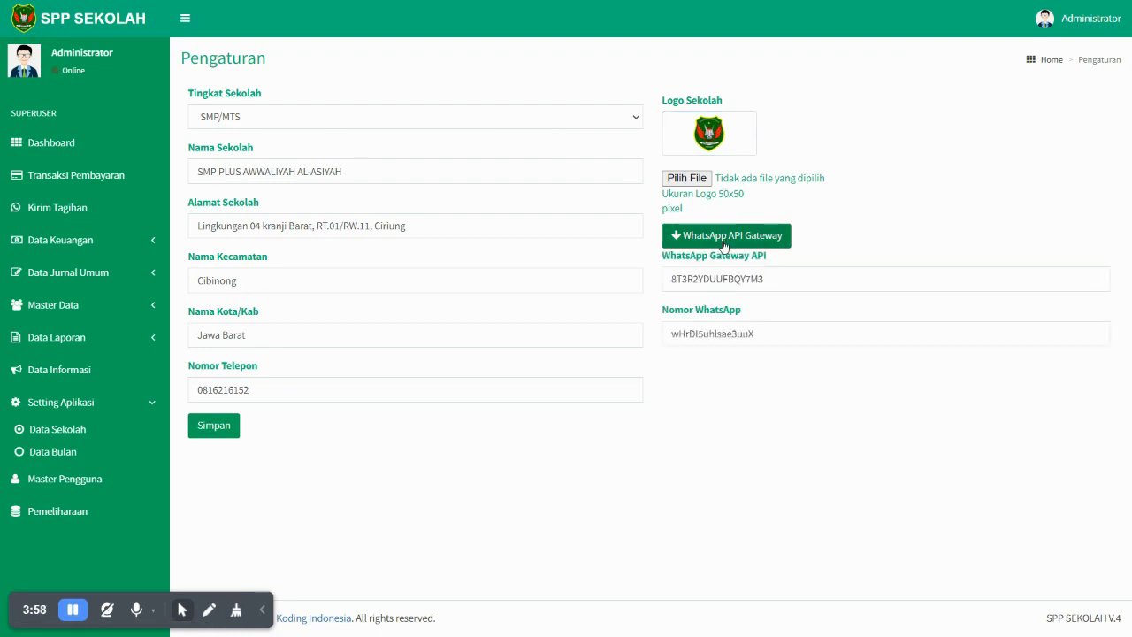
pyautogui.click(736, 237)
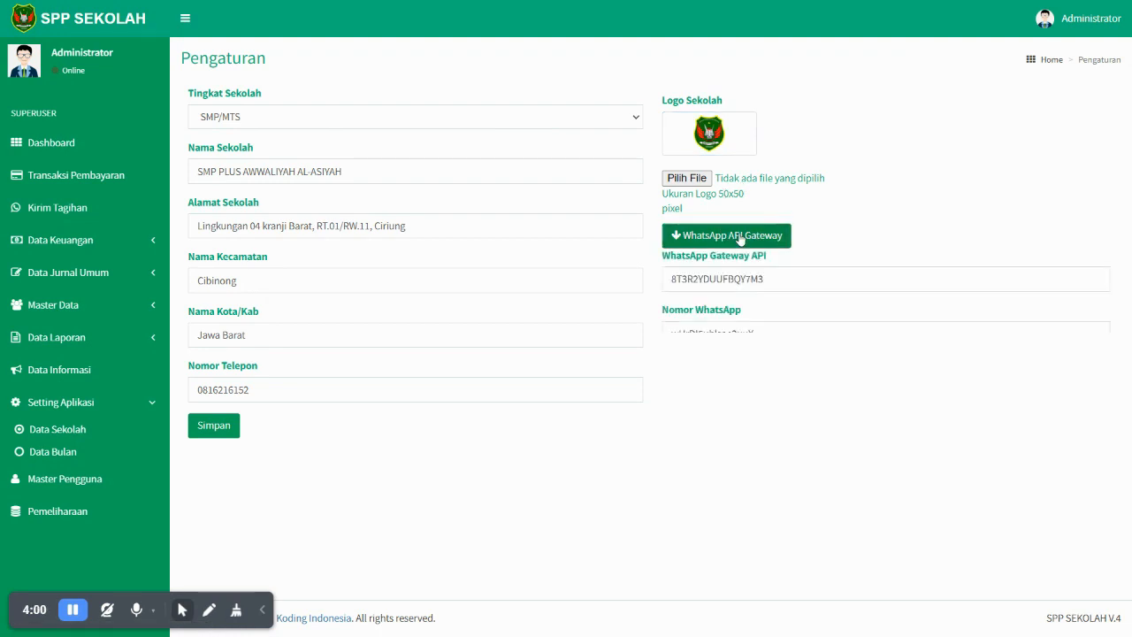
pyautogui.click(743, 242)
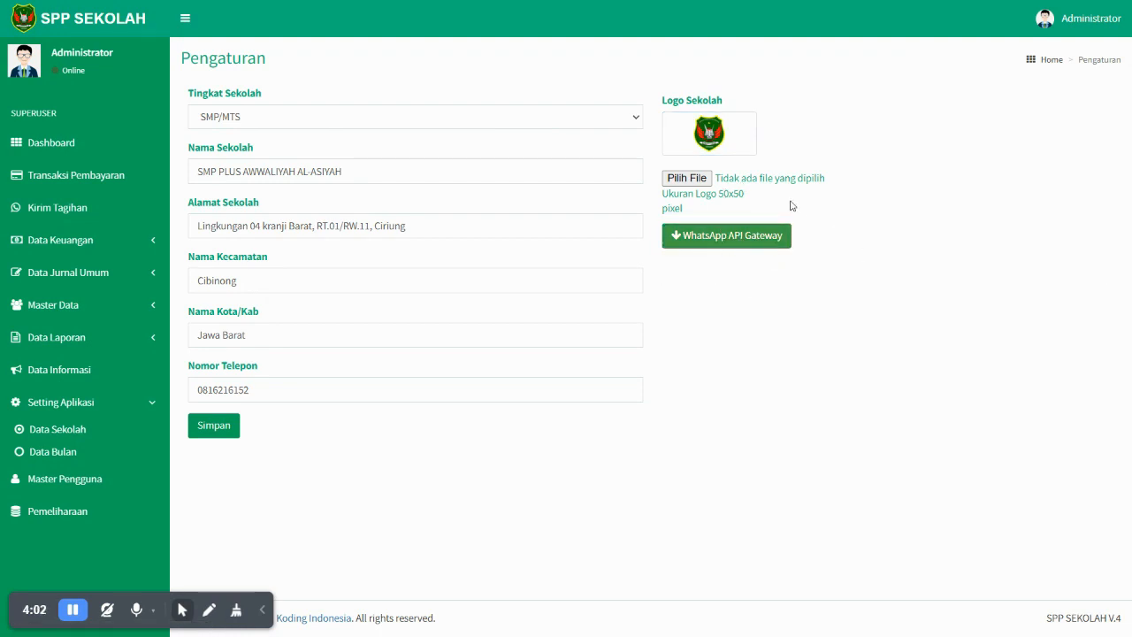
pyautogui.click(732, 240)
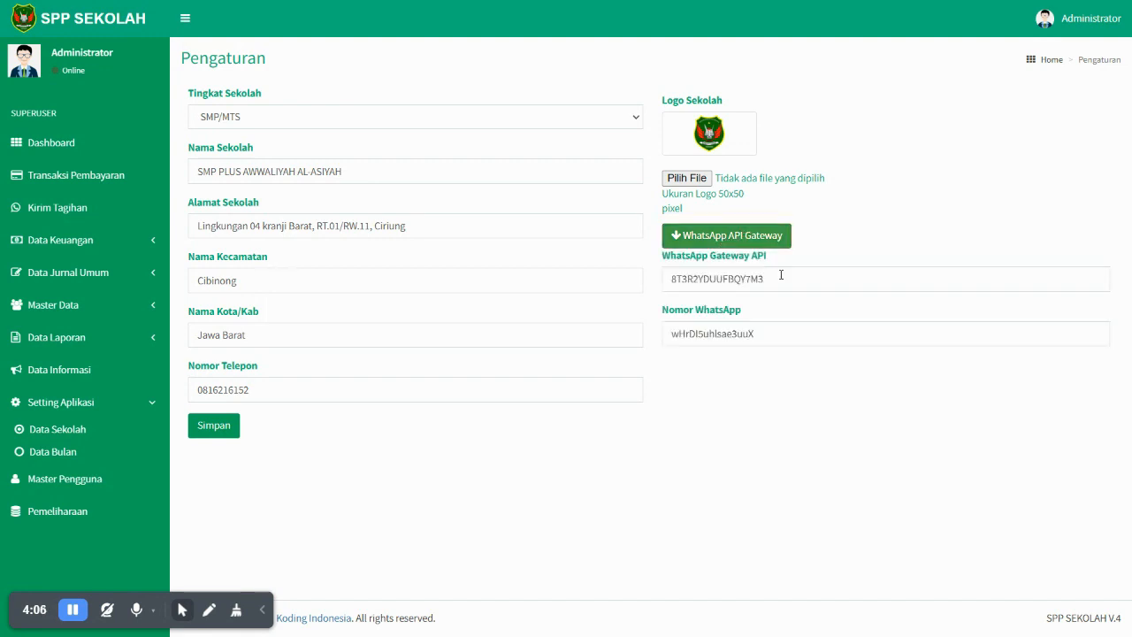
pyautogui.click(771, 242)
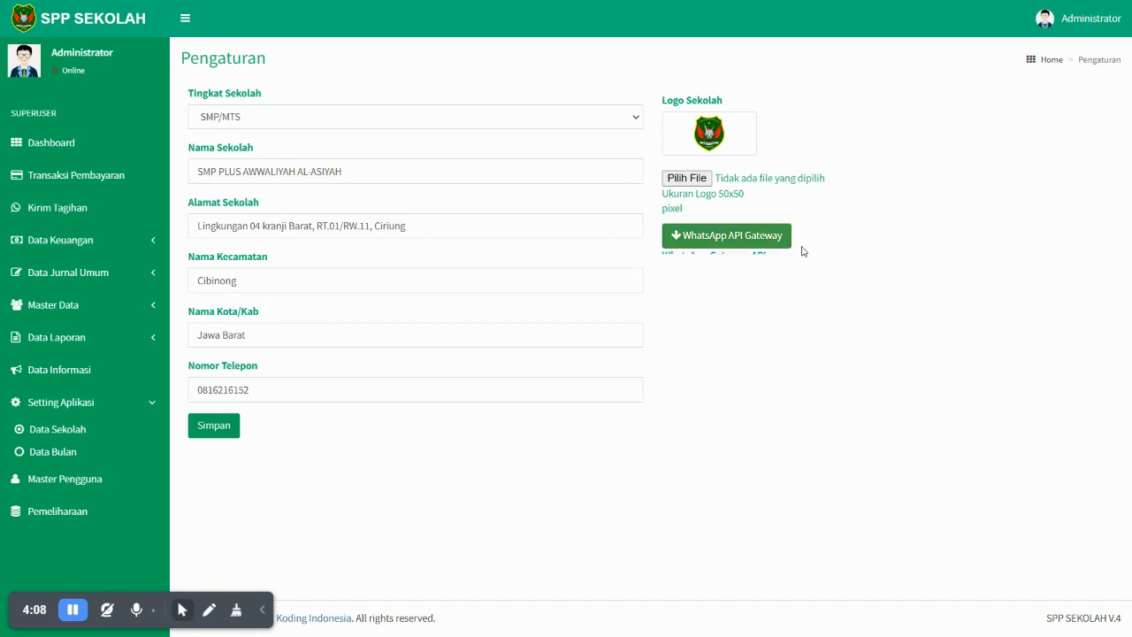
pyautogui.click(48, 451)
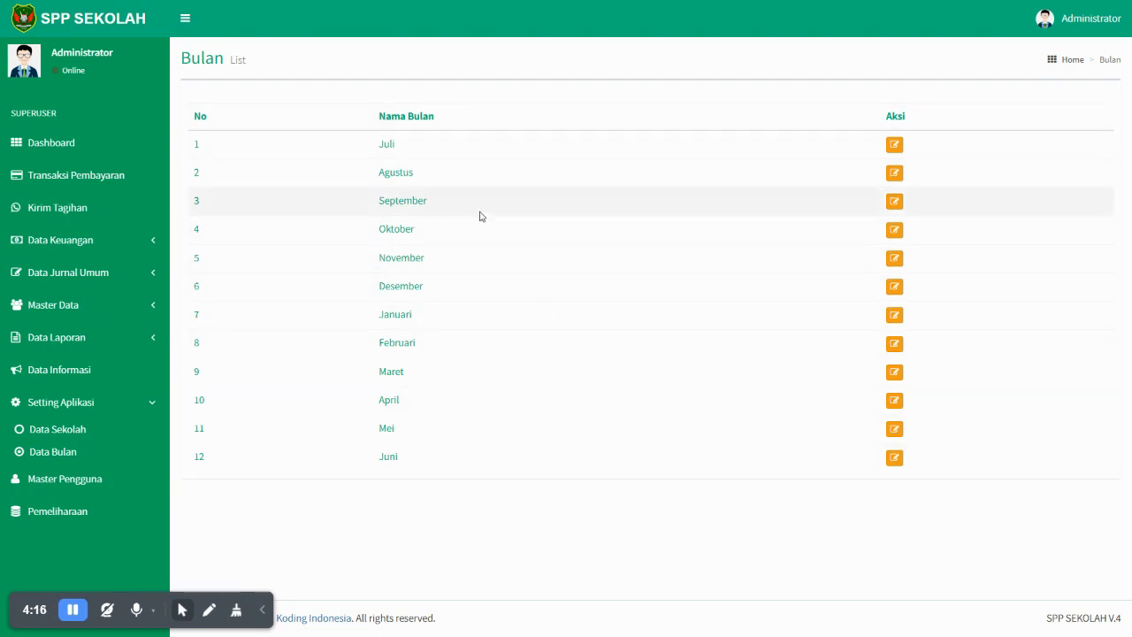
# - Check the Master Pengguna user list, then open the empty Tahun Ajaran list
pyautogui.click(75, 483)
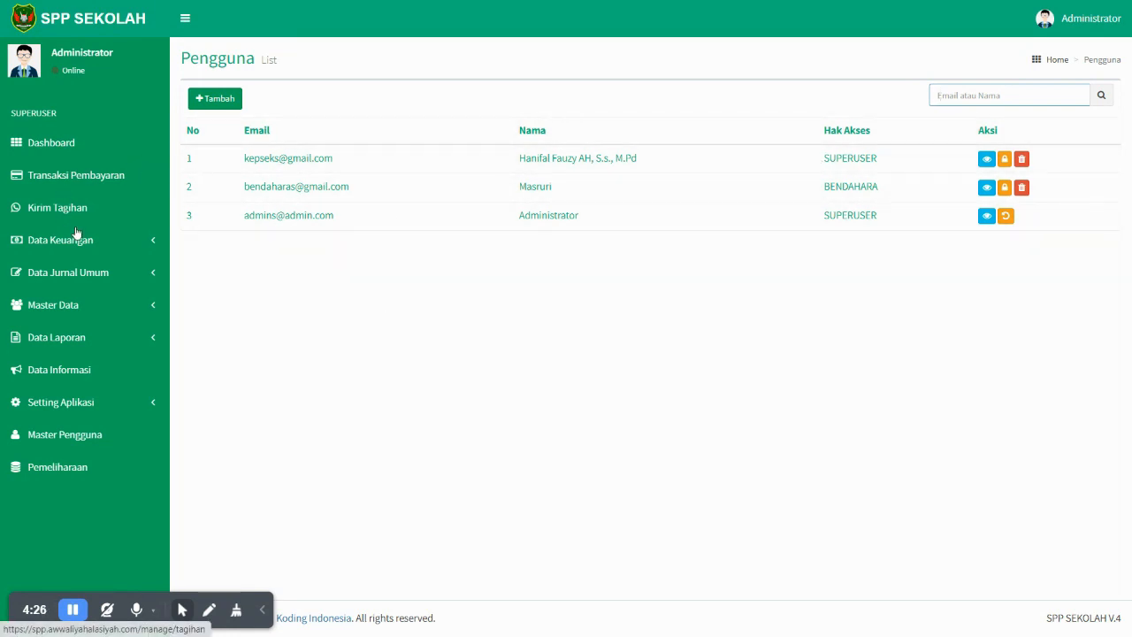
pyautogui.click(81, 303)
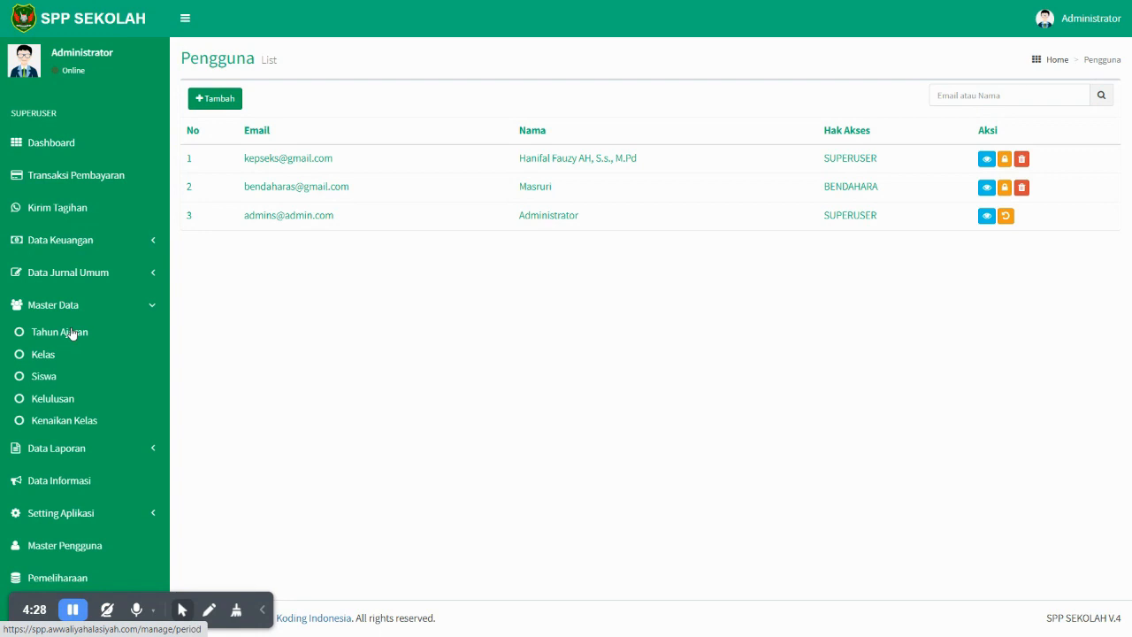
pyautogui.click(73, 333)
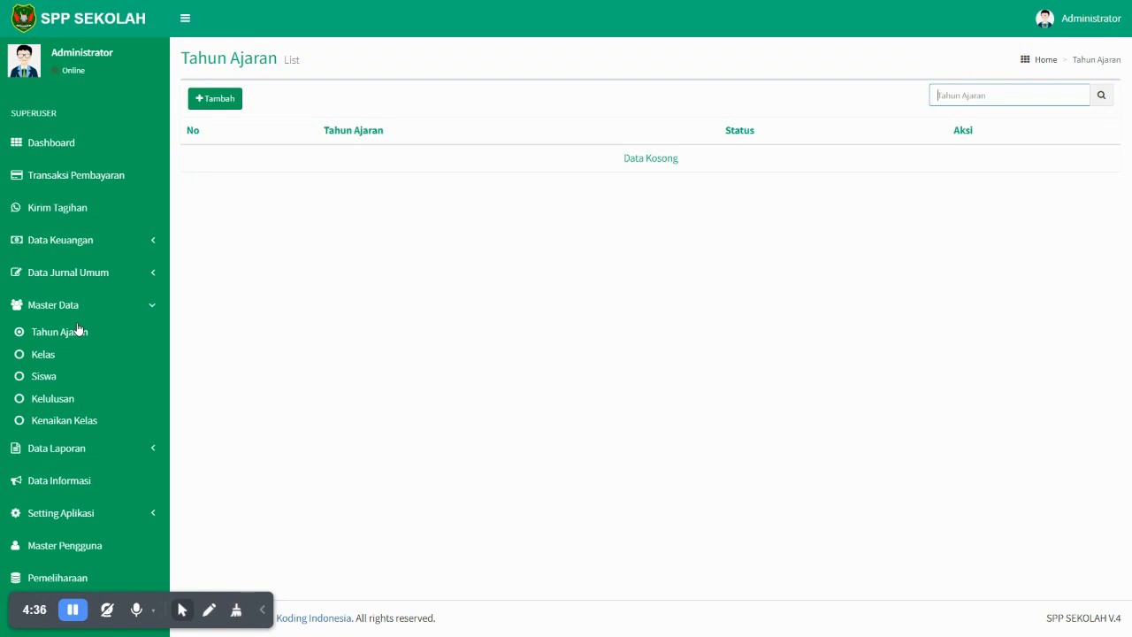
# - Add school year 2023/2024 with starting year 2023, mark it Aktif and save
pyautogui.click(218, 105)
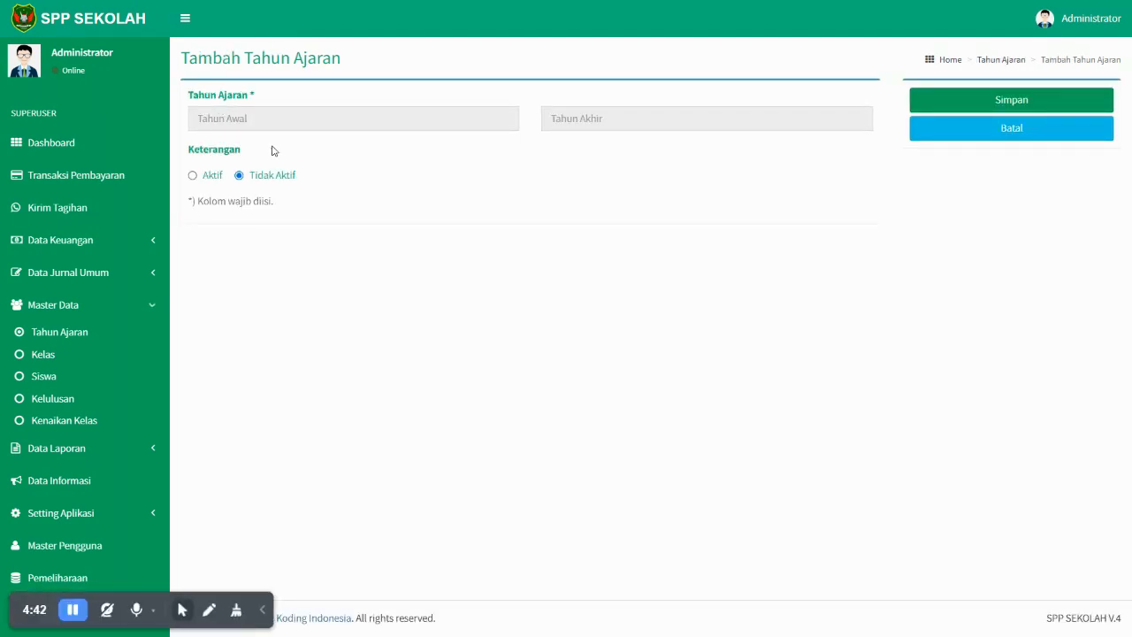
pyautogui.click(237, 121)
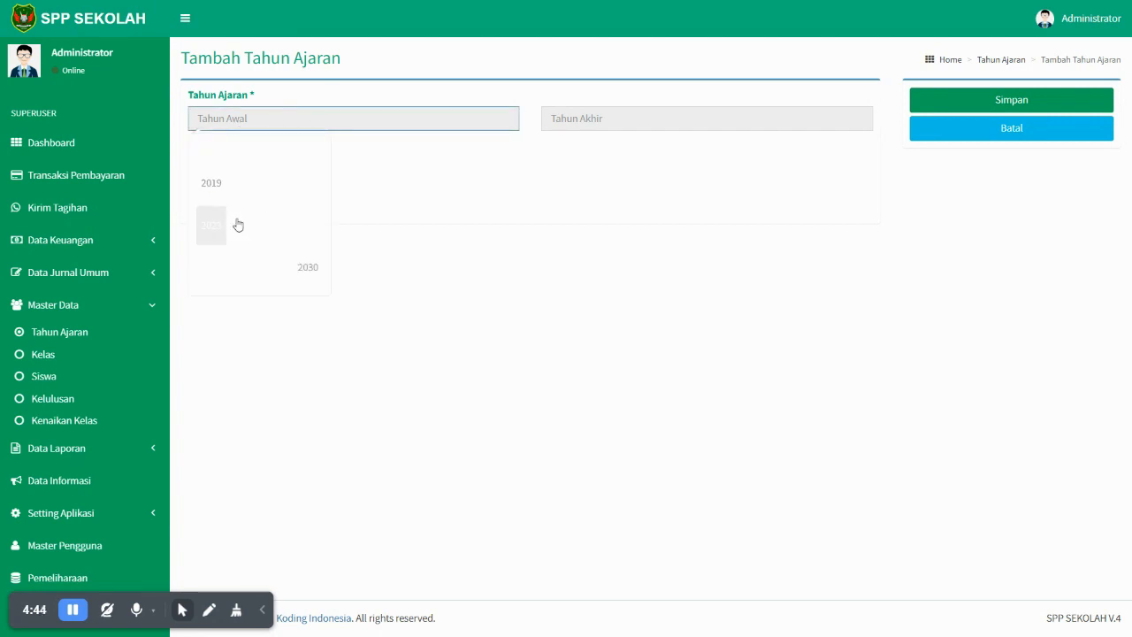
pyautogui.click(204, 235)
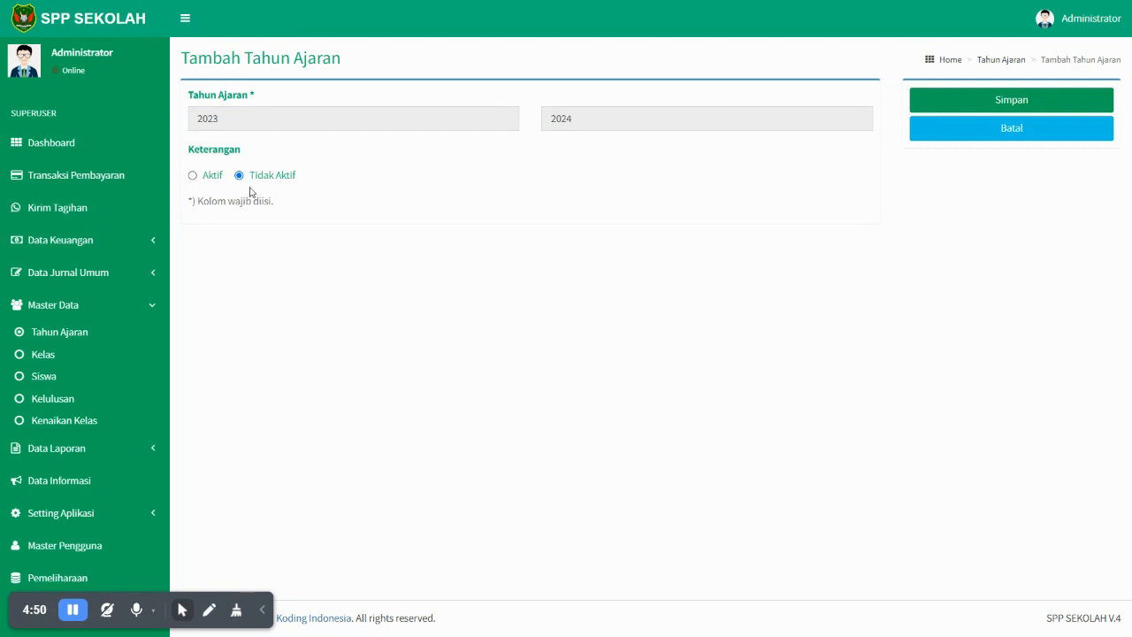
pyautogui.click(204, 177)
pyautogui.click(939, 112)
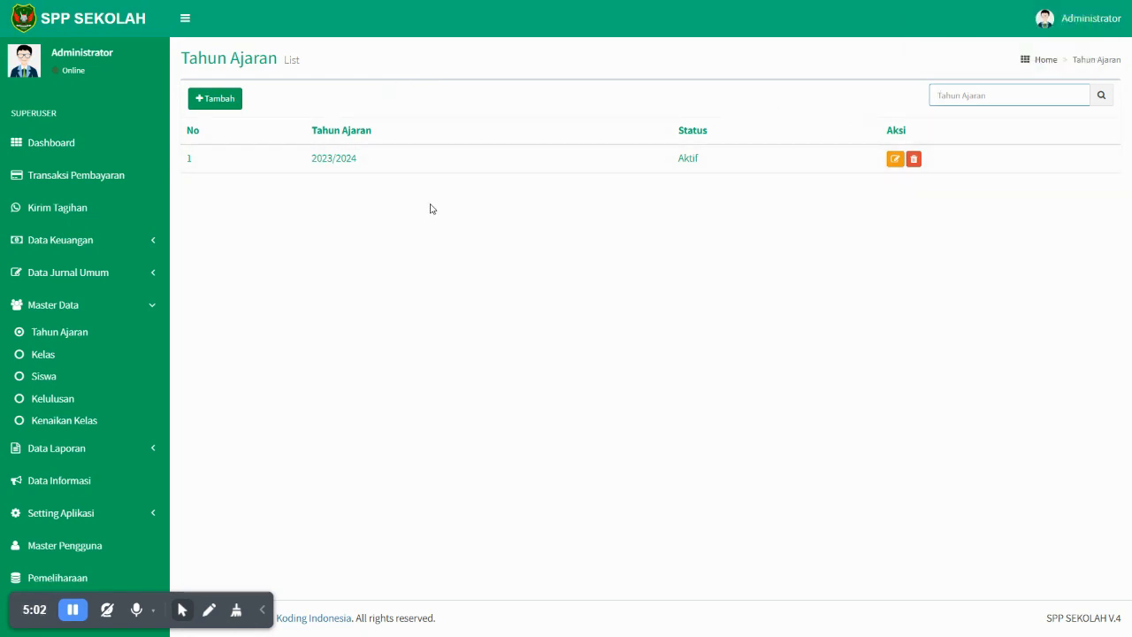
# - Add class X (A) to the Kelas list
pyautogui.click(42, 355)
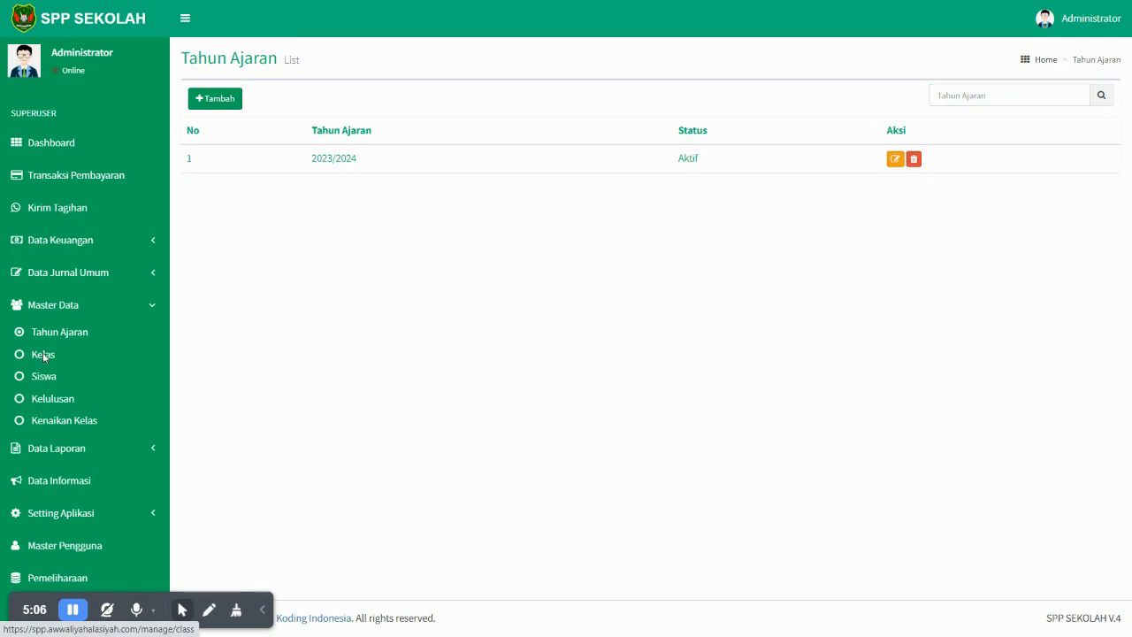
pyautogui.click(225, 99)
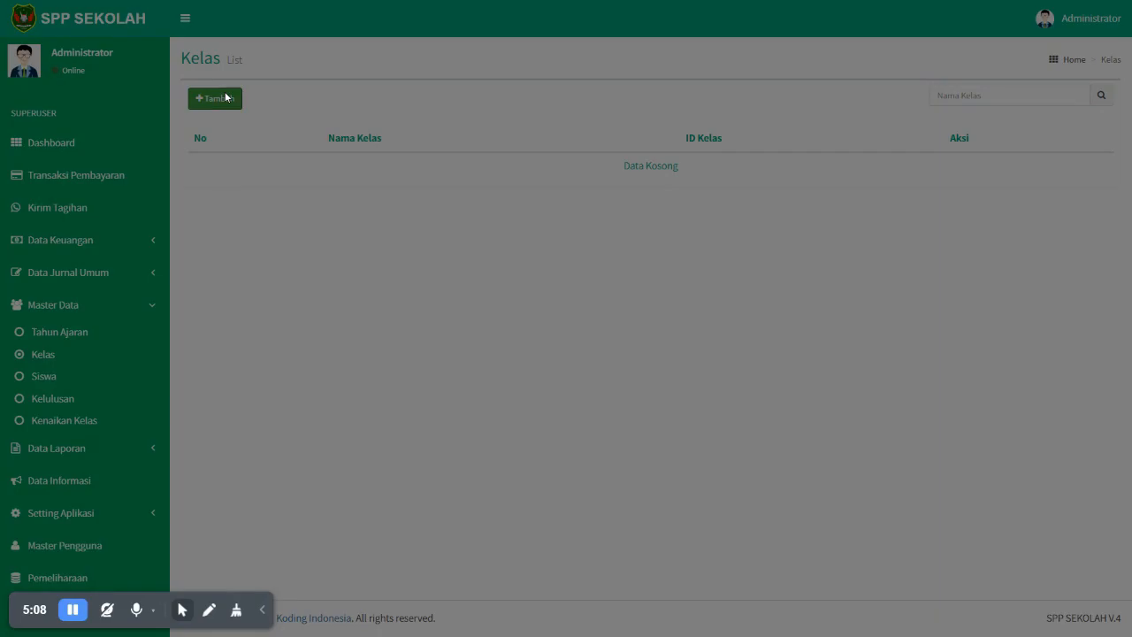
pyautogui.click(533, 105)
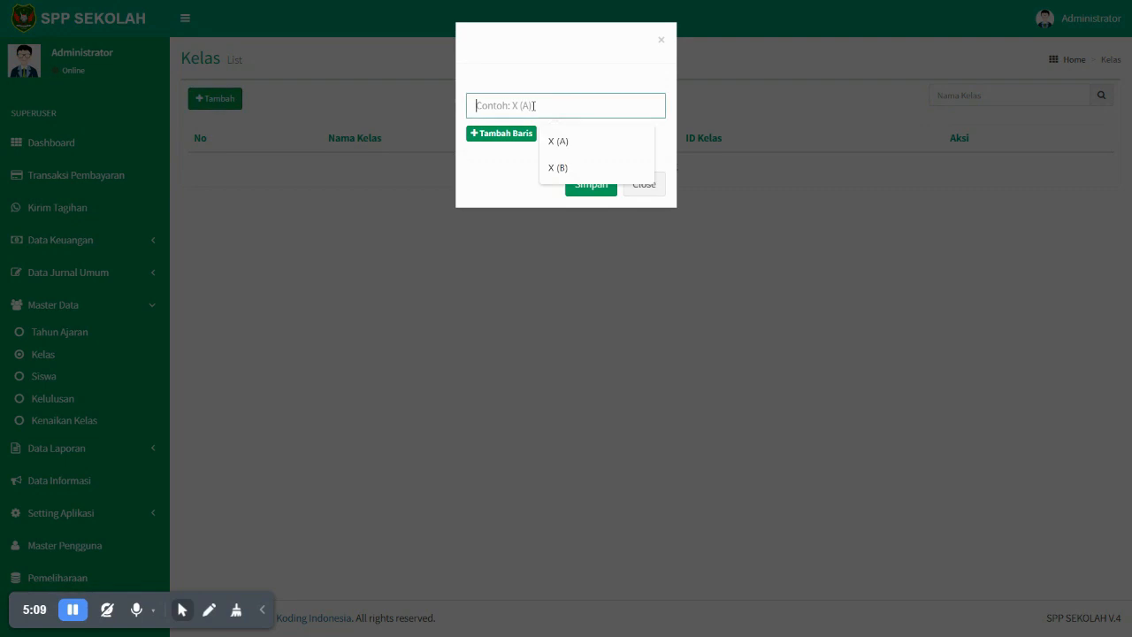
pyautogui.click(567, 143)
pyautogui.press('Return')
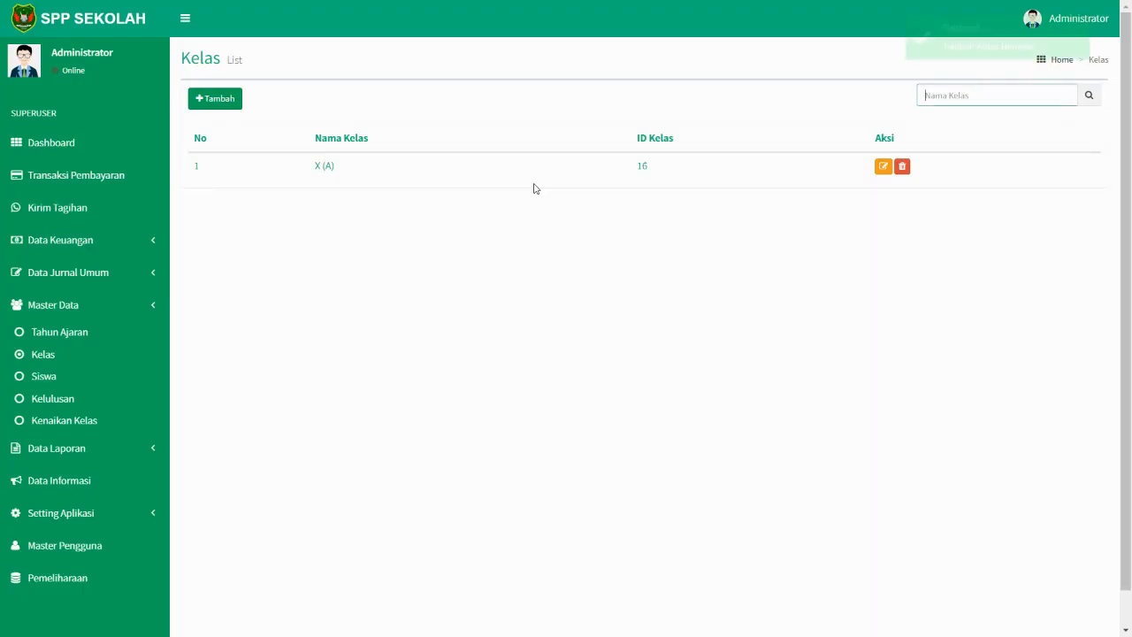
# - Add class X (B) from the suggested names, then go to the Siswa list
pyautogui.click(202, 99)
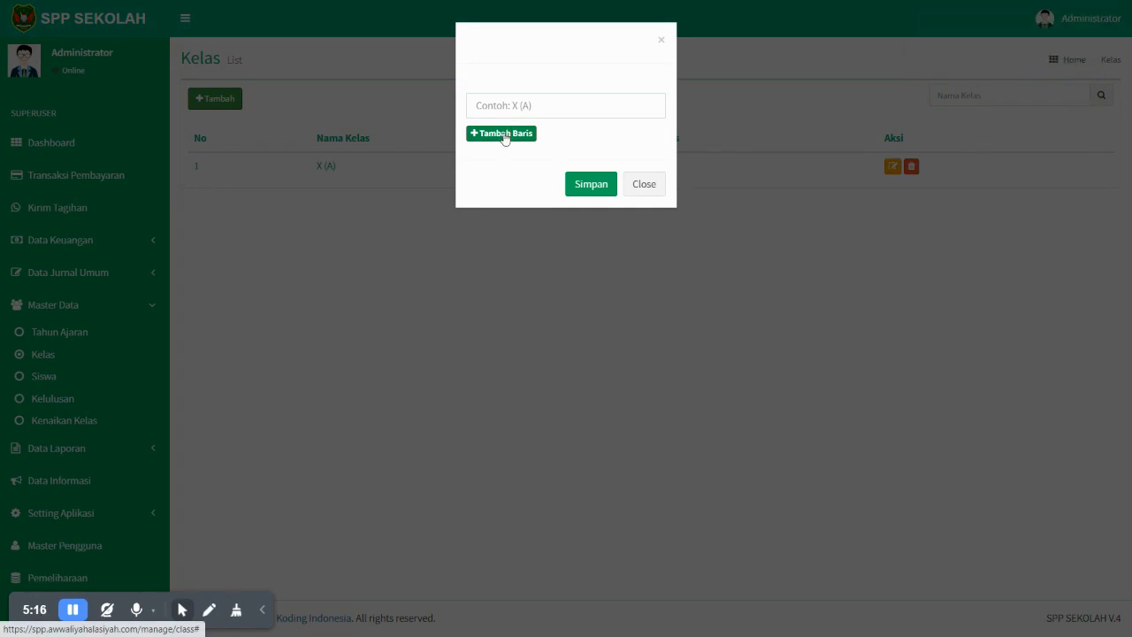
pyautogui.click(510, 145)
pyautogui.click(510, 201)
pyautogui.click(491, 245)
pyautogui.click(493, 177)
pyautogui.click(513, 106)
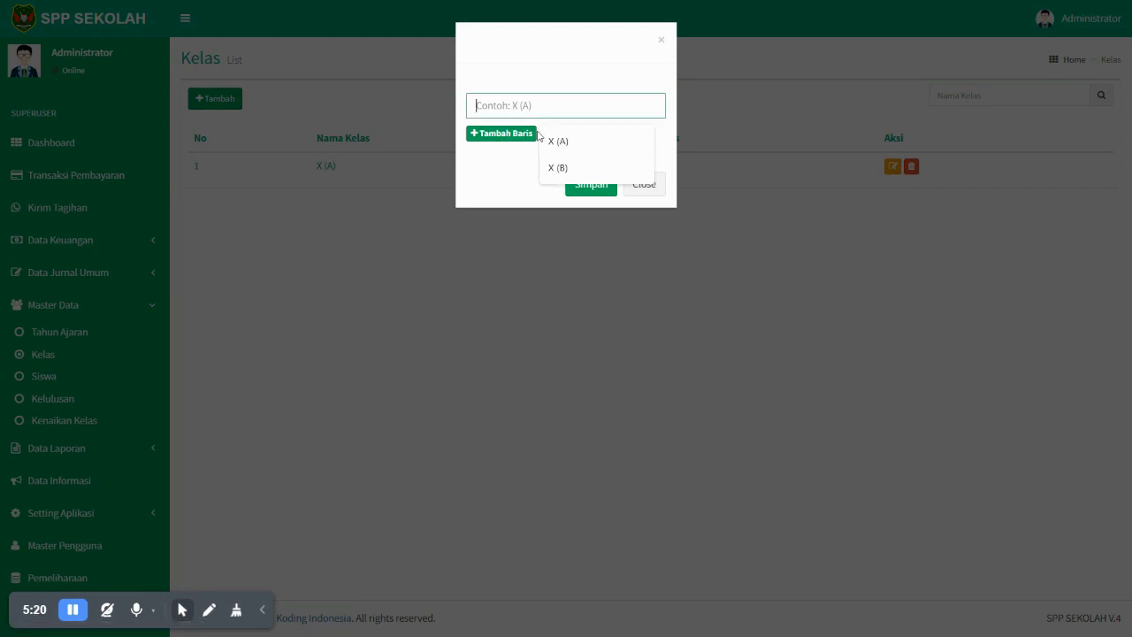
pyautogui.click(553, 165)
pyautogui.click(591, 184)
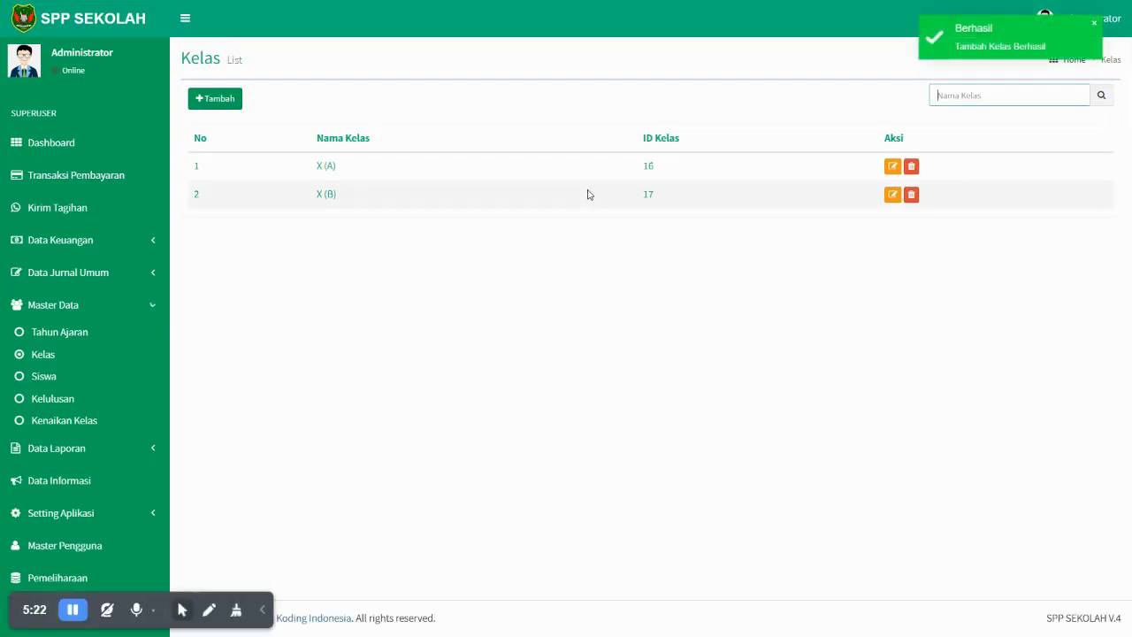
pyautogui.click(46, 378)
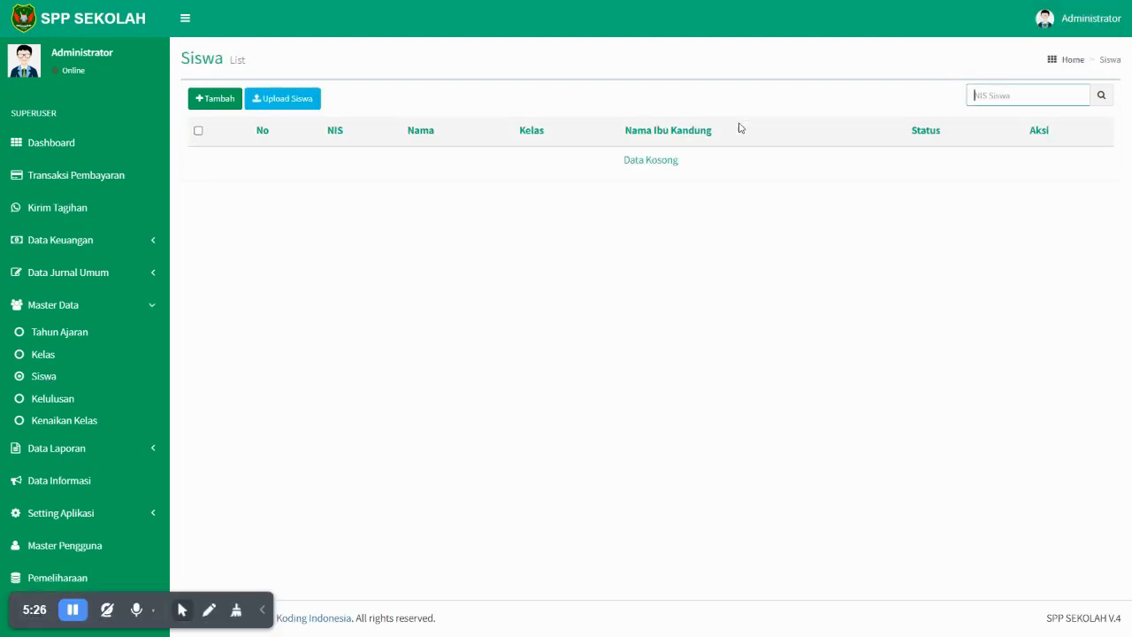
# - Download Template_Data_Siswa_Primary.xls from the Import Data Siswa page and exit full screen
pyautogui.click(301, 111)
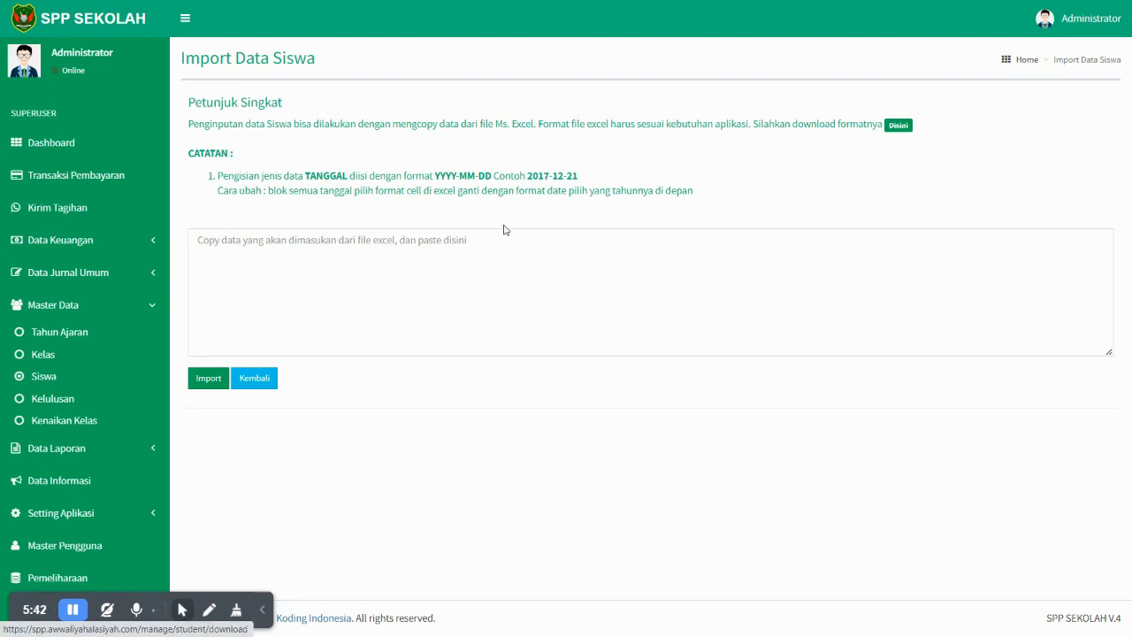
pyautogui.click(898, 126)
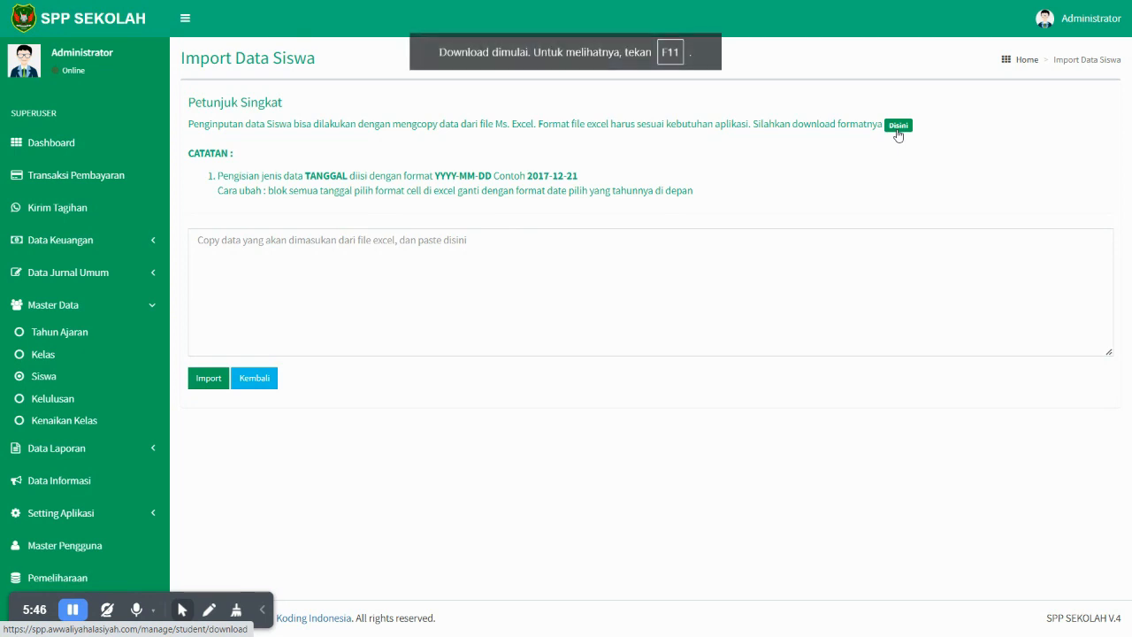
pyautogui.press('F11')
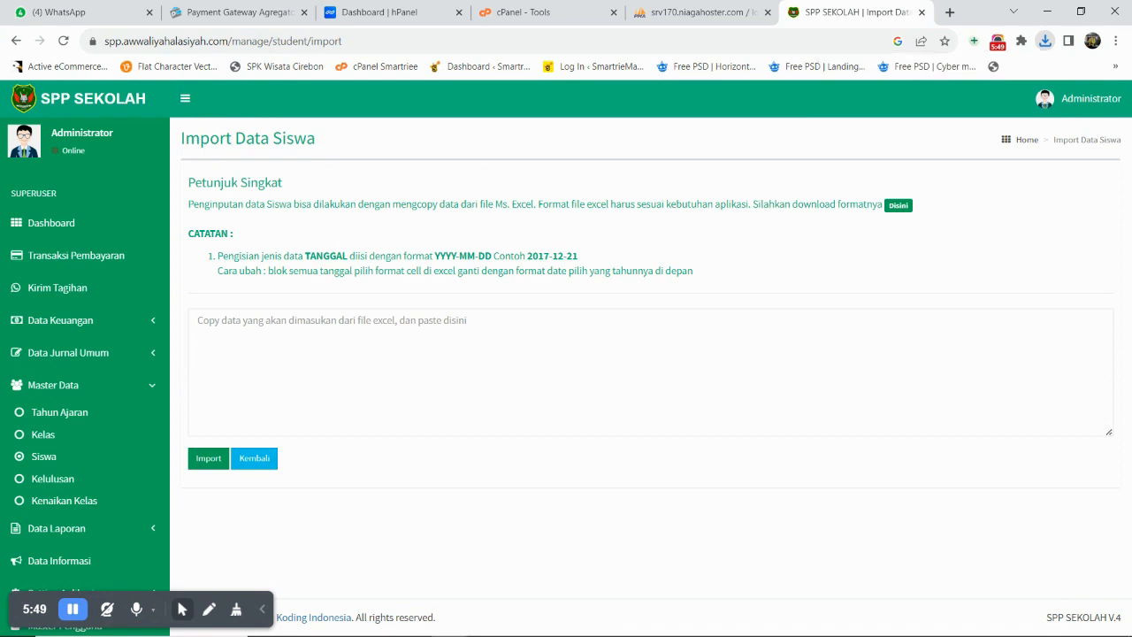
# - Open the downloaded template in Excel and check the ID KELAS sample value 1 in M3
pyautogui.moveTo(603, 621)
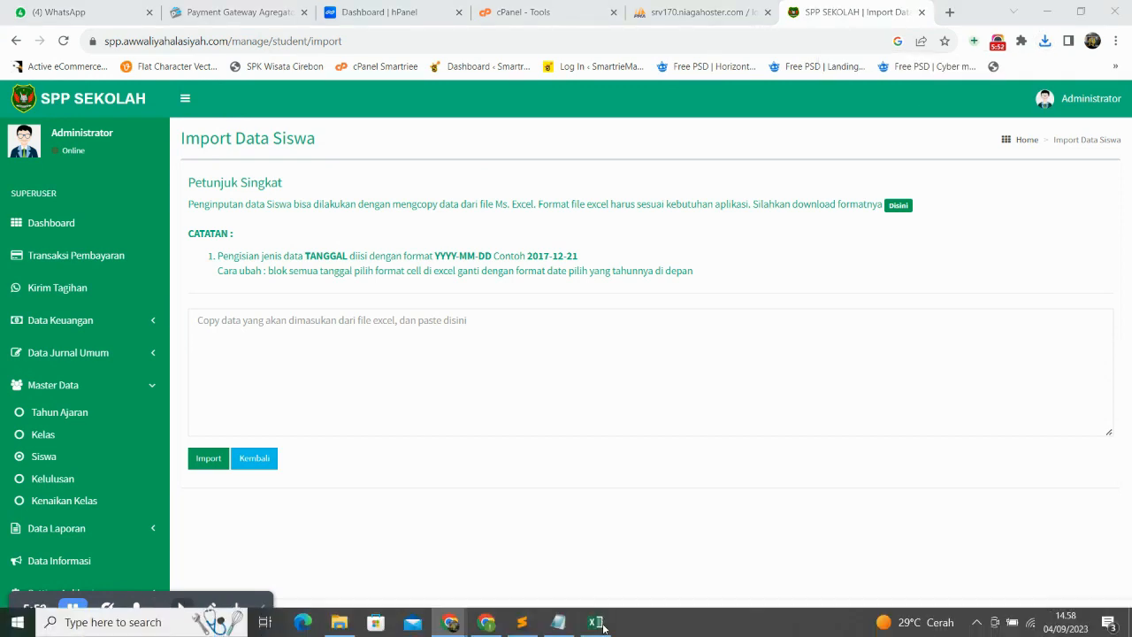
pyautogui.click(598, 621)
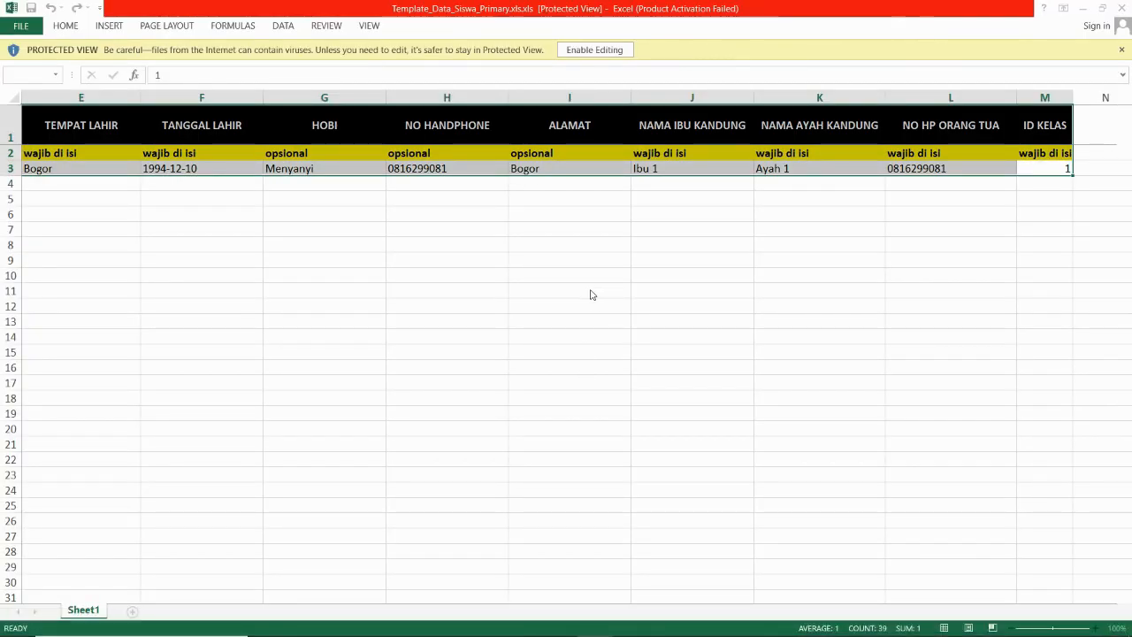
pyautogui.moveTo(623, 611)
pyautogui.mouseDown()
pyautogui.moveTo(730, 609)
pyautogui.moveTo(617, 602)
pyautogui.mouseUp()
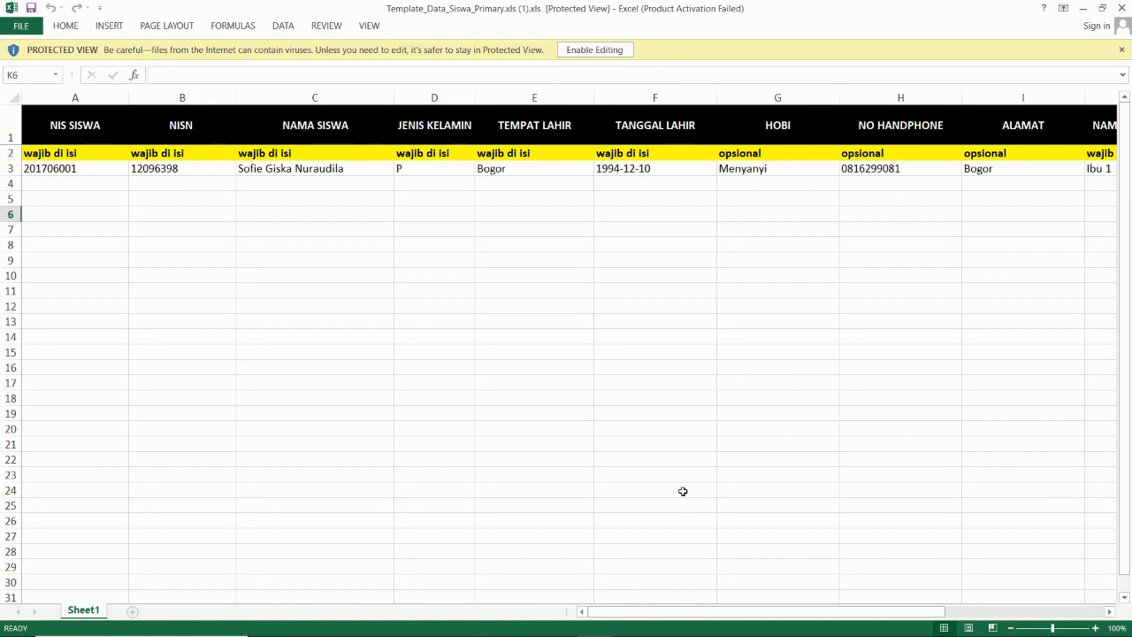
pyautogui.moveTo(673, 612); pyautogui.dragTo(836, 612)
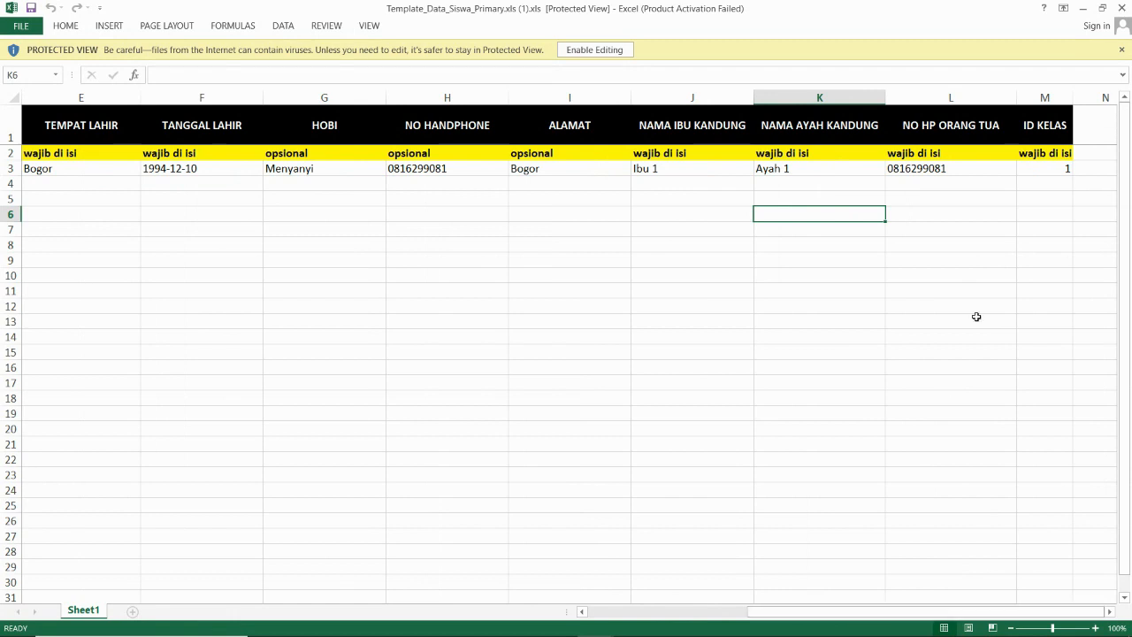
pyautogui.click(1042, 172)
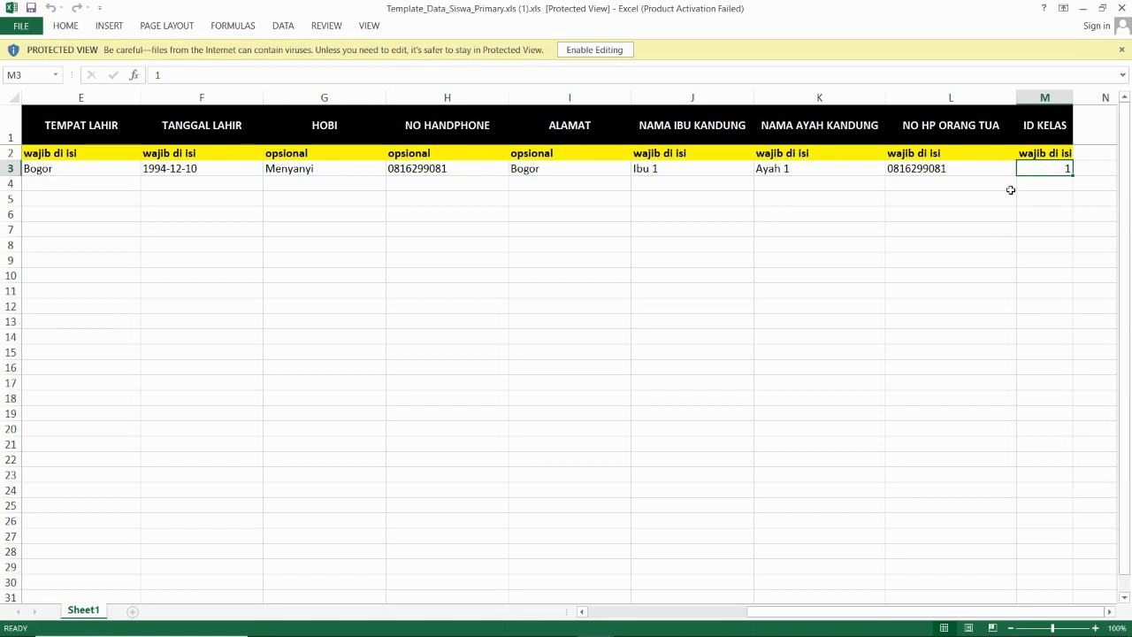
# - Return to SPP Sekolah and open the Kelas list with X (A) and X (B)
pyautogui.moveTo(590, 624)
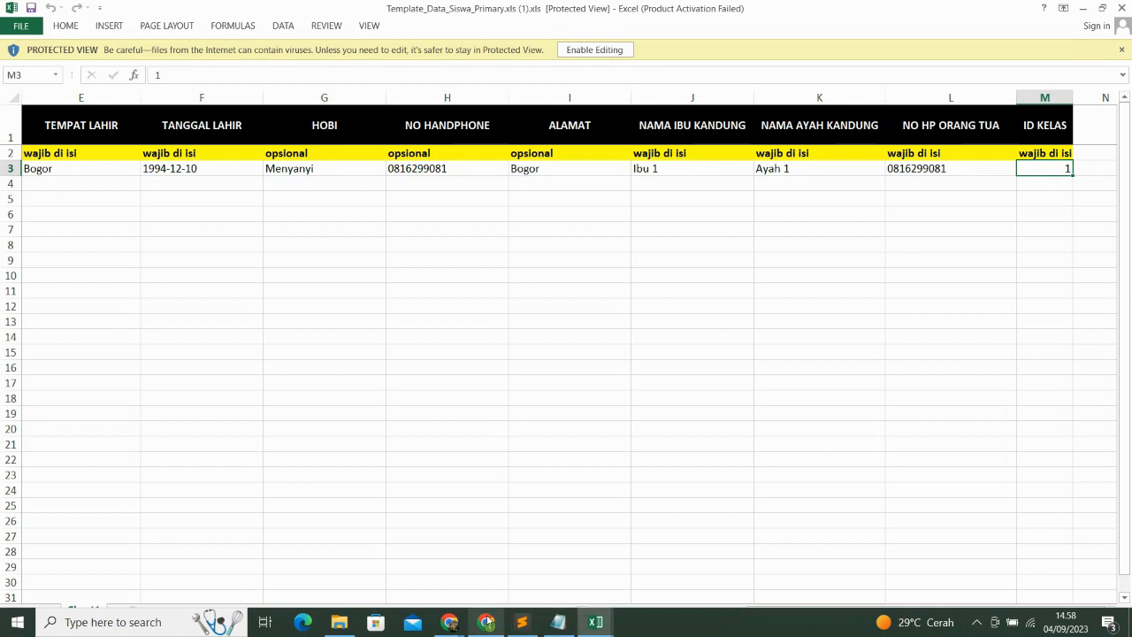
pyautogui.moveTo(486, 624)
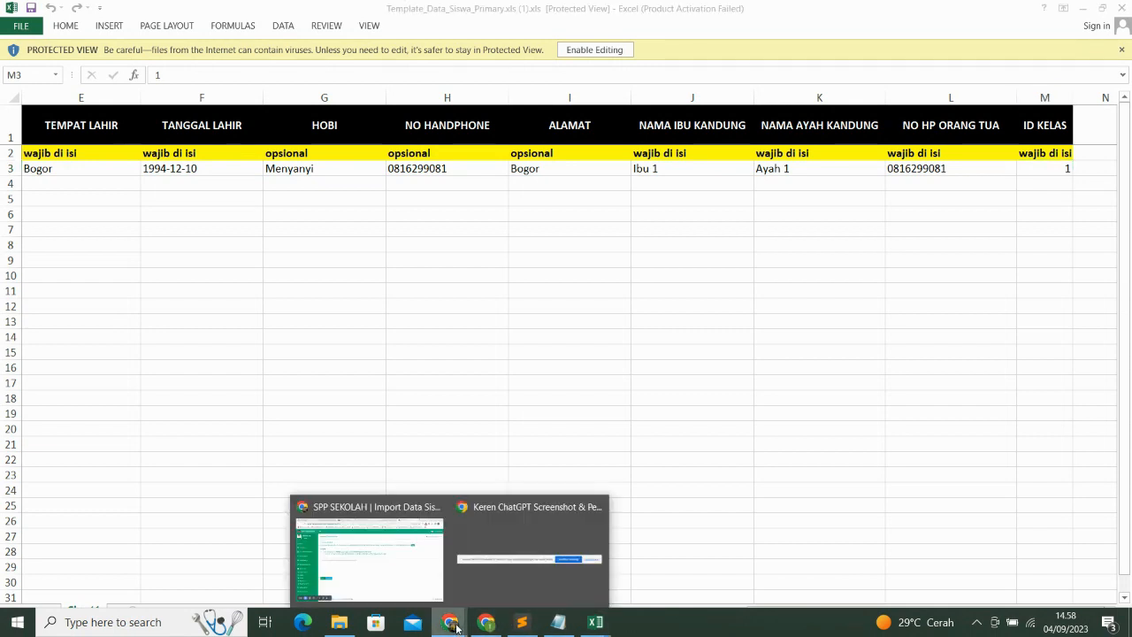
pyautogui.click(399, 579)
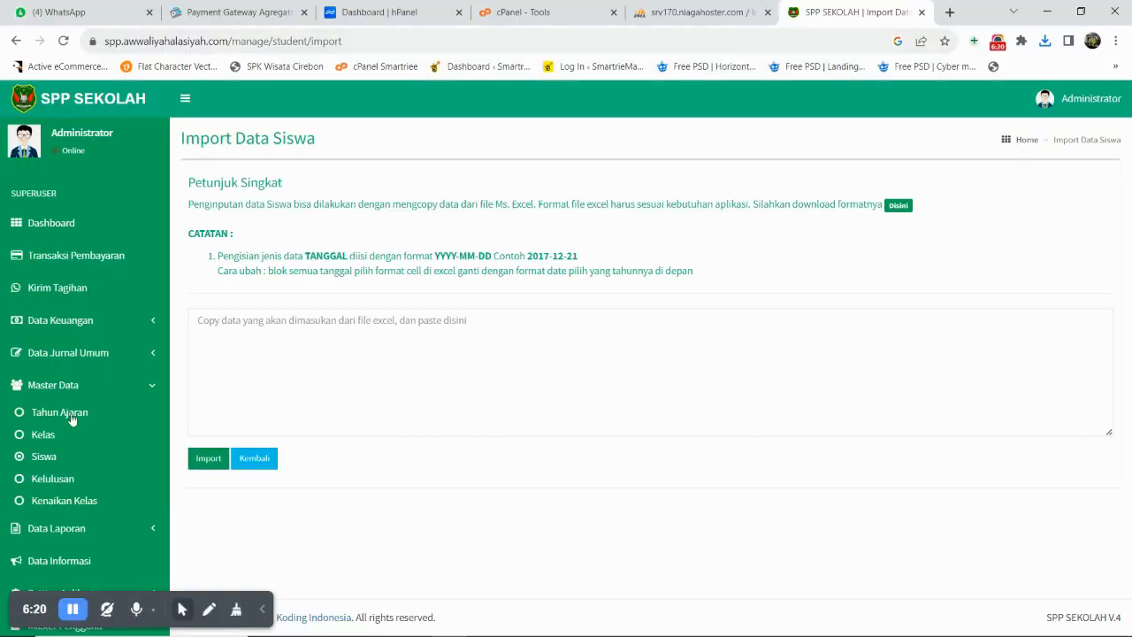
pyautogui.click(41, 435)
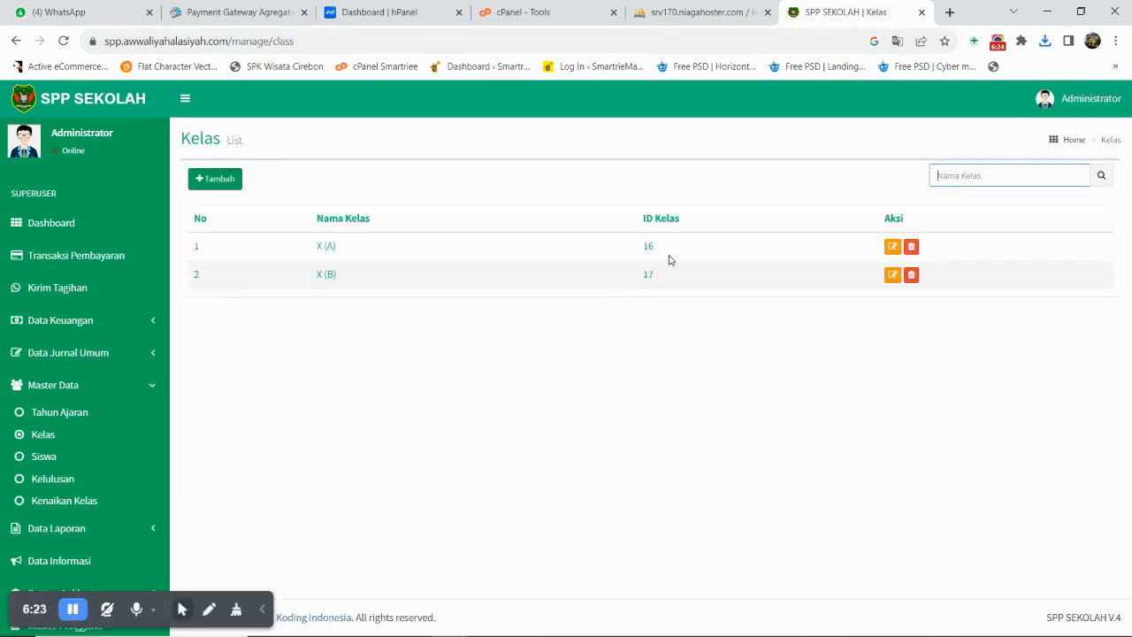
pyautogui.moveTo(665, 246); pyautogui.dragTo(635, 254)
# - Match the phpMyAdmin class table: X (A) is ID 16, X (B) is ID 17
pyautogui.click(684, 12)
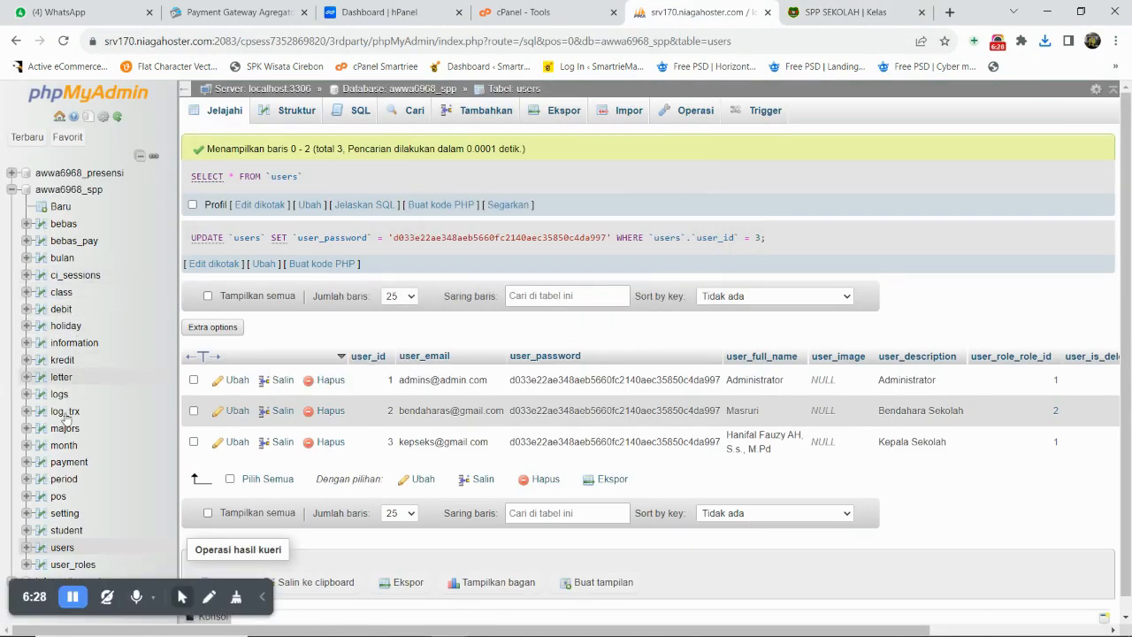
pyautogui.click(60, 293)
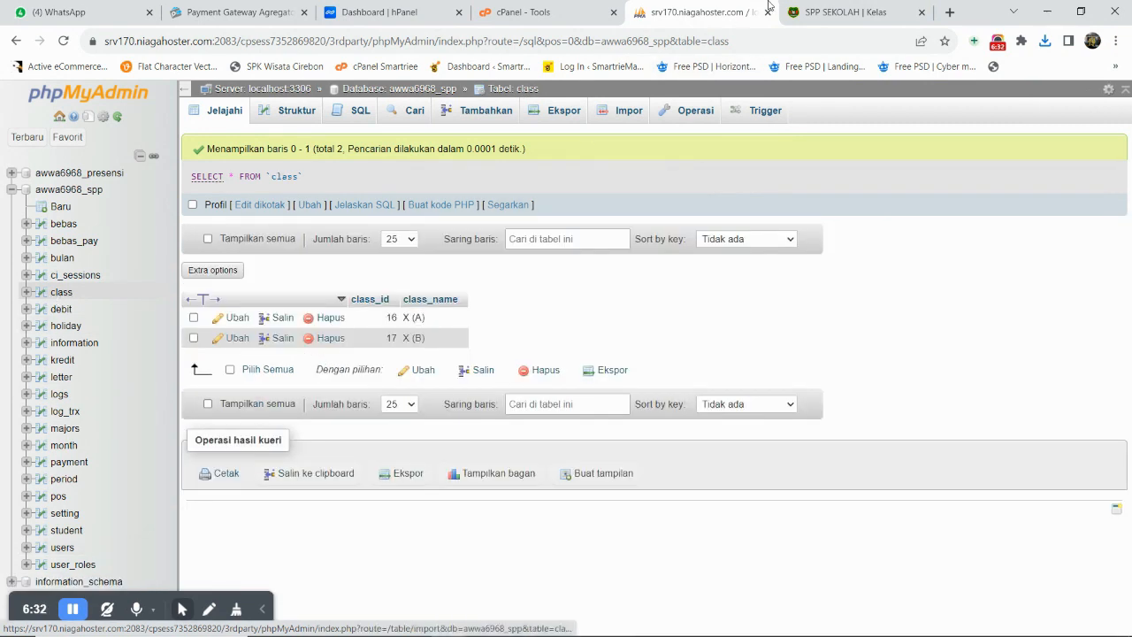
pyautogui.click(799, 13)
pyautogui.click(667, 253)
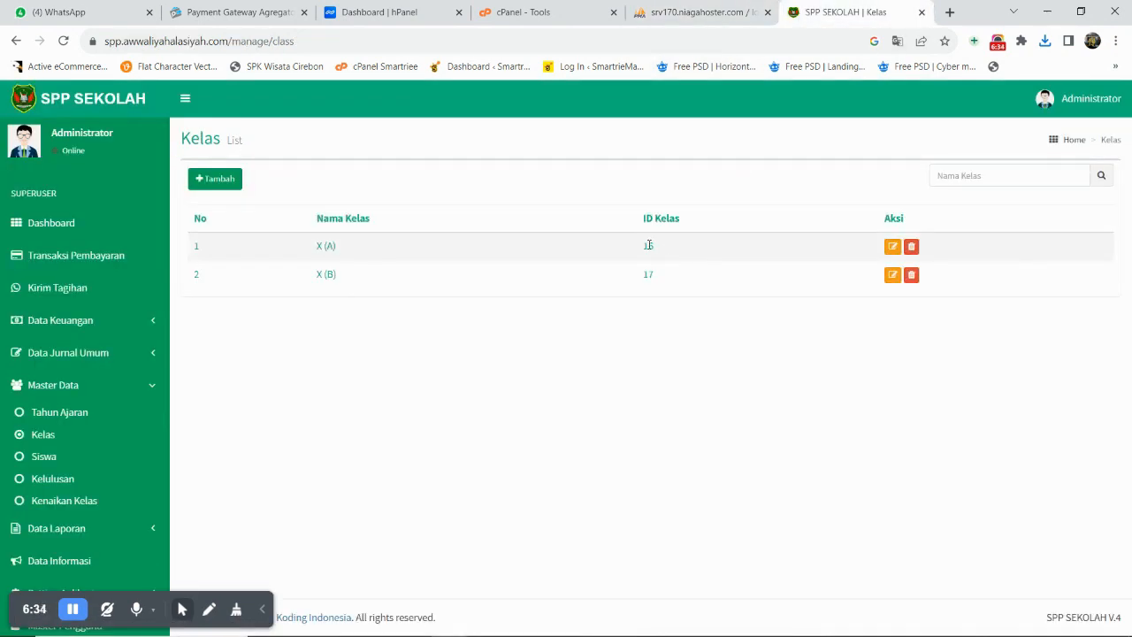
pyautogui.moveTo(596, 622)
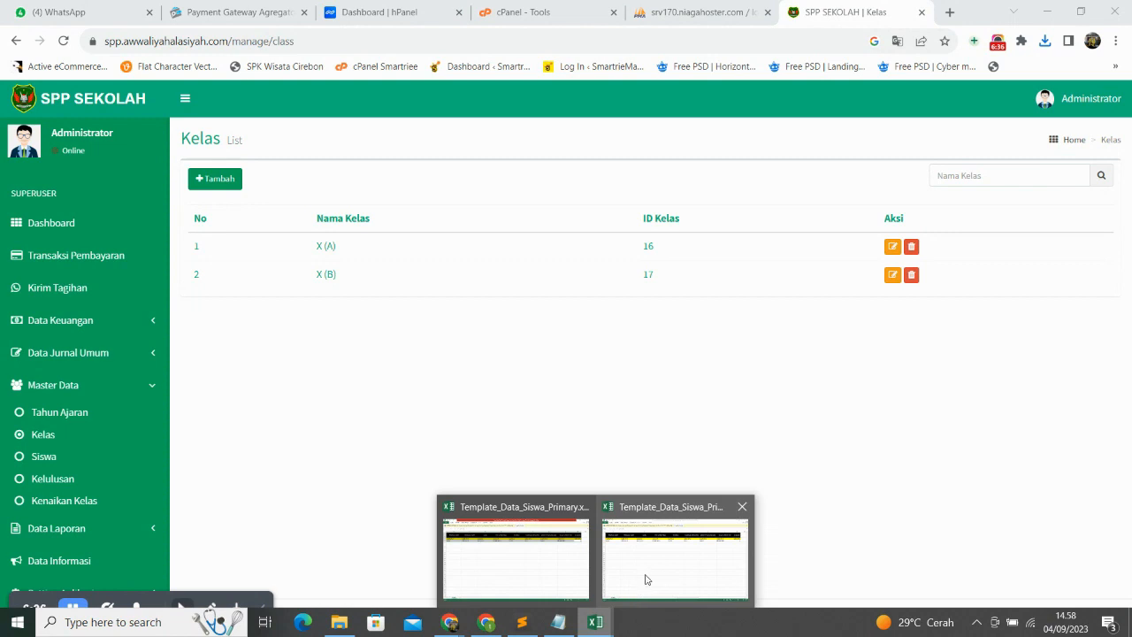
pyautogui.click(646, 580)
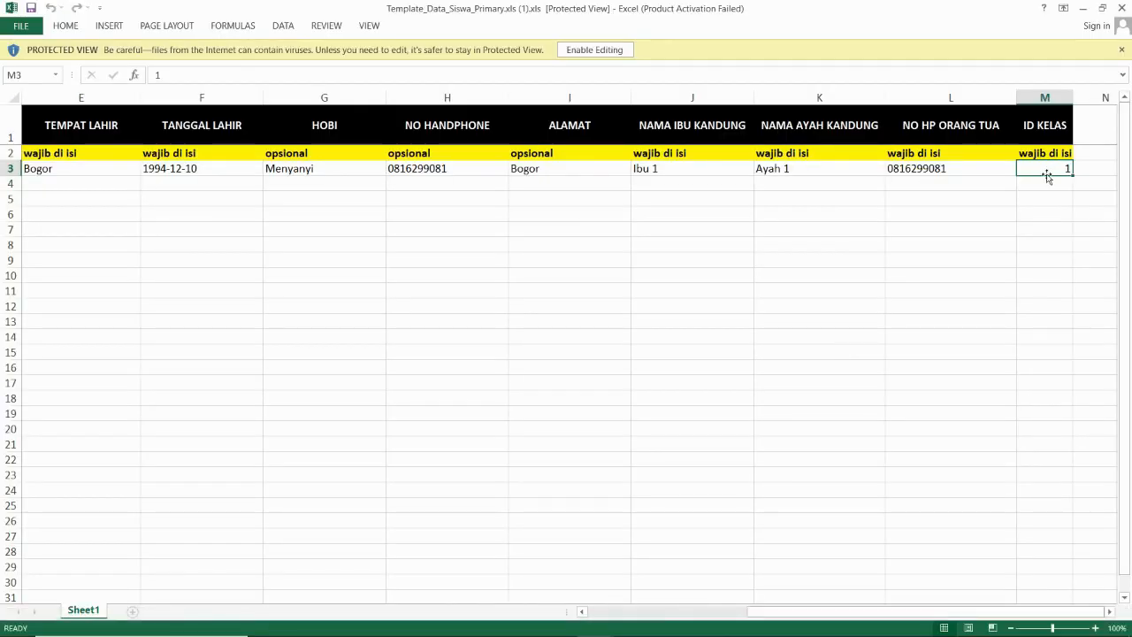
# - Look up class X (B)'s ID 17 in the SPP Sekolah class list
pyautogui.moveTo(450, 622)
pyautogui.click(406, 566)
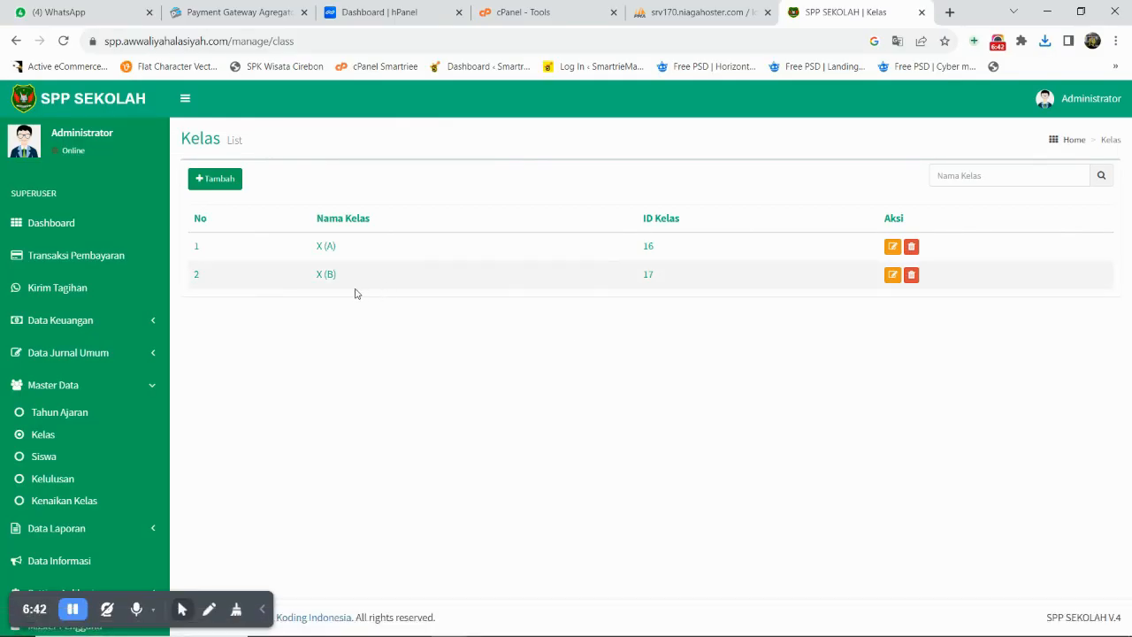
pyautogui.doubleClick(650, 275)
# - Enable editing in the Excel template and set the sample student's ID KELAS (M3) to 17
pyautogui.moveTo(591, 622)
pyautogui.click(647, 563)
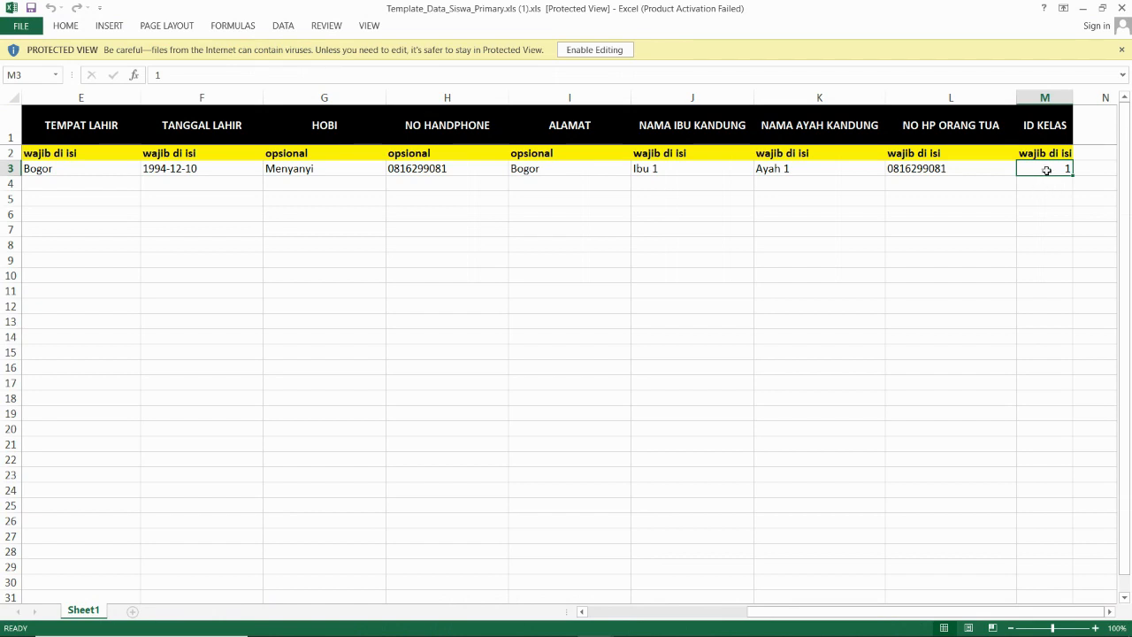
pyautogui.moveTo(1046, 171); pyautogui.dragTo(275, 123)
pyautogui.click(1056, 167)
pyautogui.click(1045, 184)
pyautogui.click(1045, 170)
pyautogui.click(595, 49)
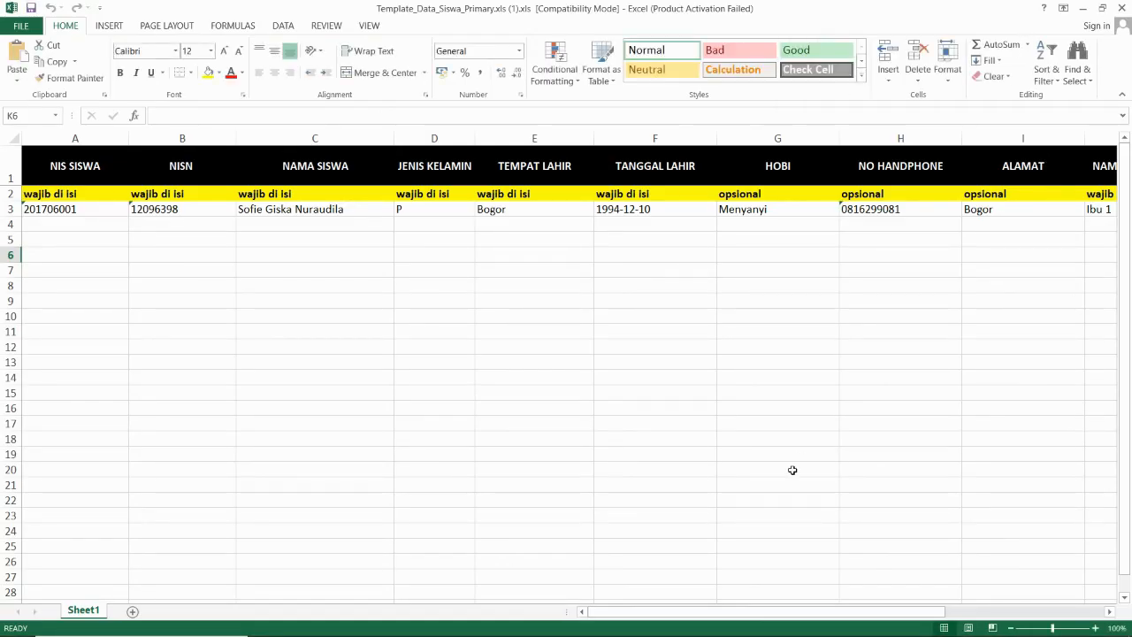
pyautogui.moveTo(731, 612); pyautogui.dragTo(920, 611)
pyautogui.click(1041, 194)
pyautogui.click(1052, 206)
pyautogui.write('17')
pyautogui.press('Return')
# - Copy the template rows A1:M3 and bring SPP Sekolah back in full screen
pyautogui.moveTo(1051, 206); pyautogui.dragTo(26, 163)
pyautogui.hotkey('ctrl', 'c')
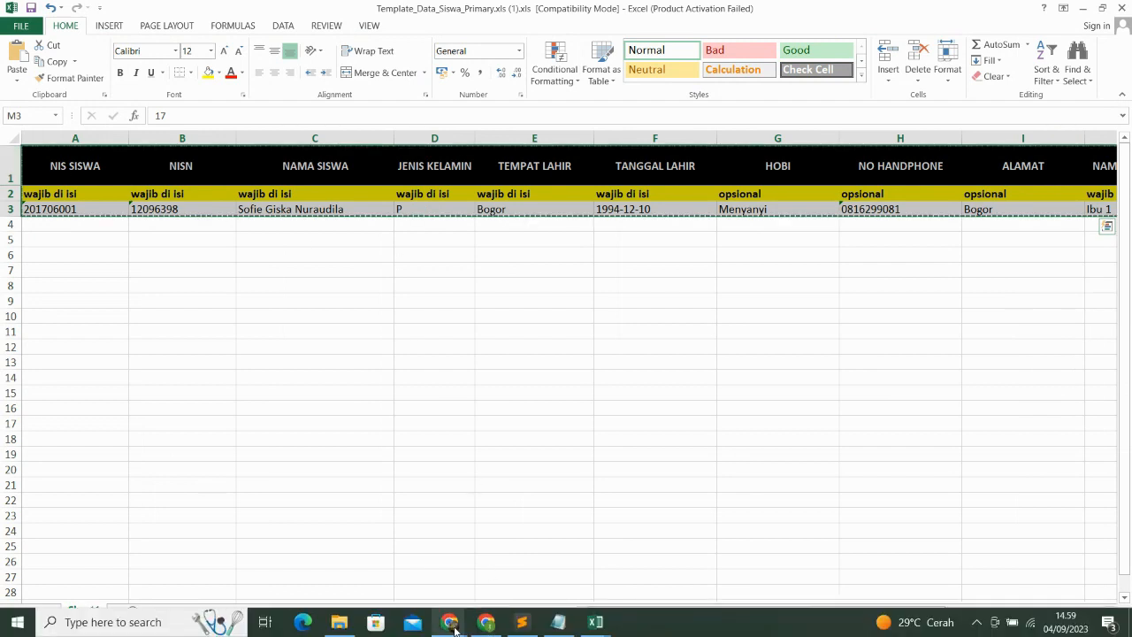
pyautogui.click(450, 621)
pyautogui.click(398, 570)
pyautogui.press('F11')
# - Paste the copied template rows into the Import Data Siswa box
pyautogui.click(55, 381)
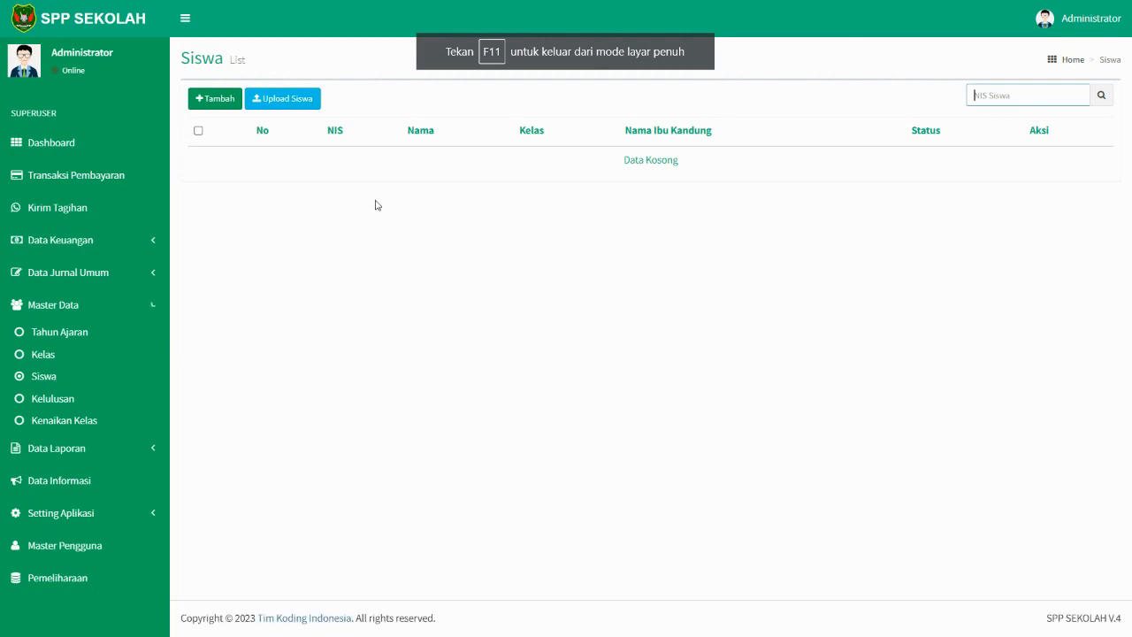
pyautogui.click(299, 104)
pyautogui.click(446, 276)
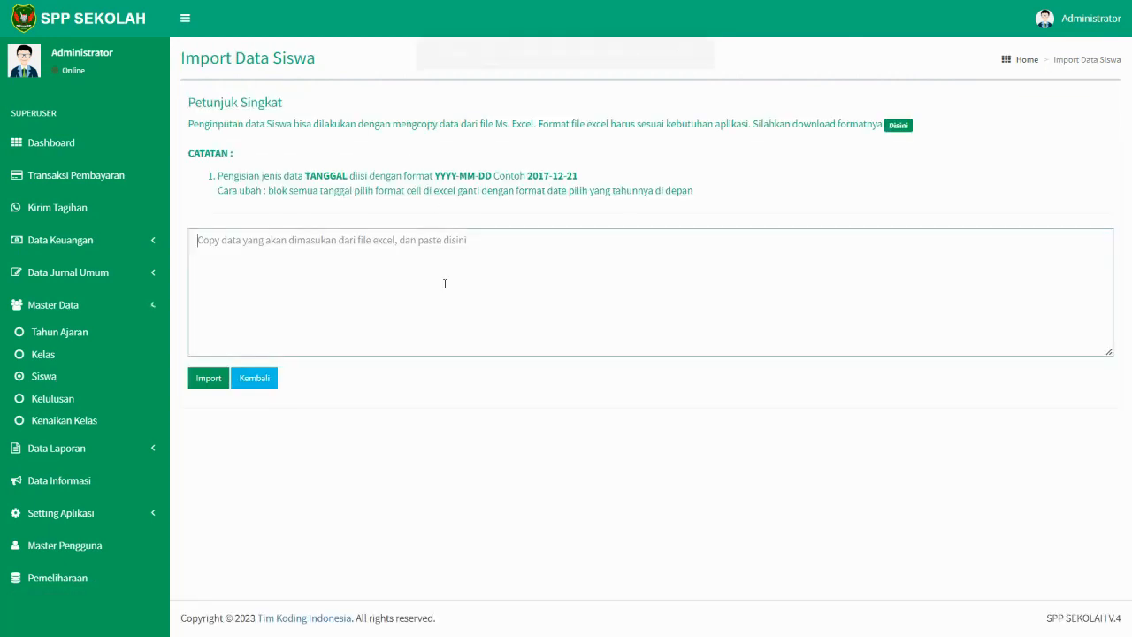
pyautogui.hotkey('ctrl', 'v')
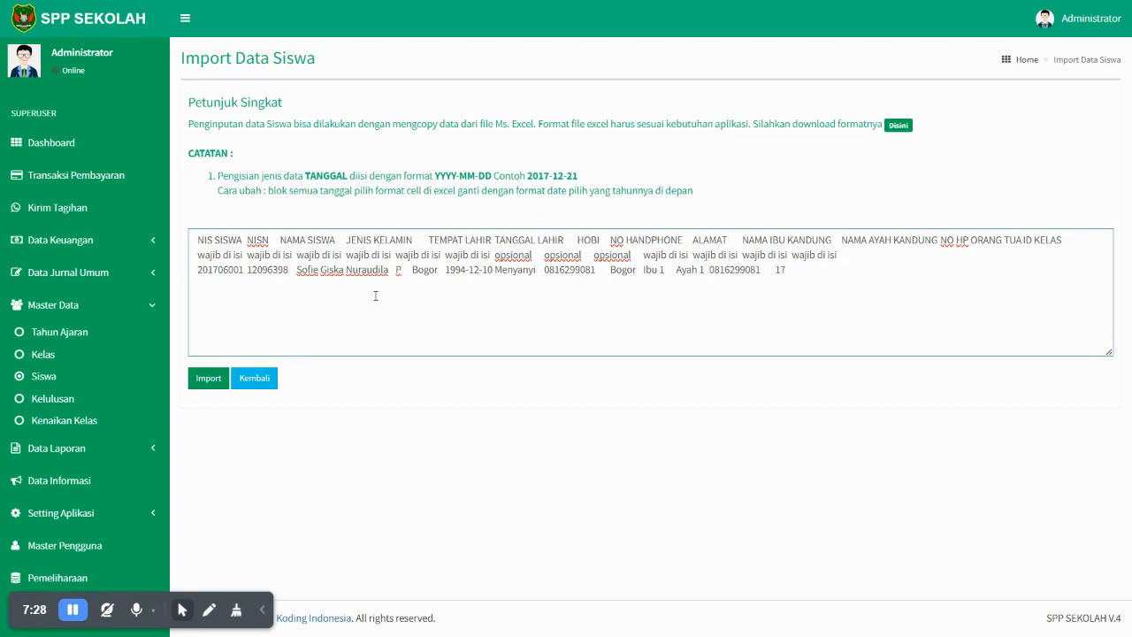
# - Delete the header and requirement lines, inspect the student row, then leave without importing
pyautogui.moveTo(856, 255); pyautogui.dragTo(191, 242)
pyautogui.press('BackSpace')
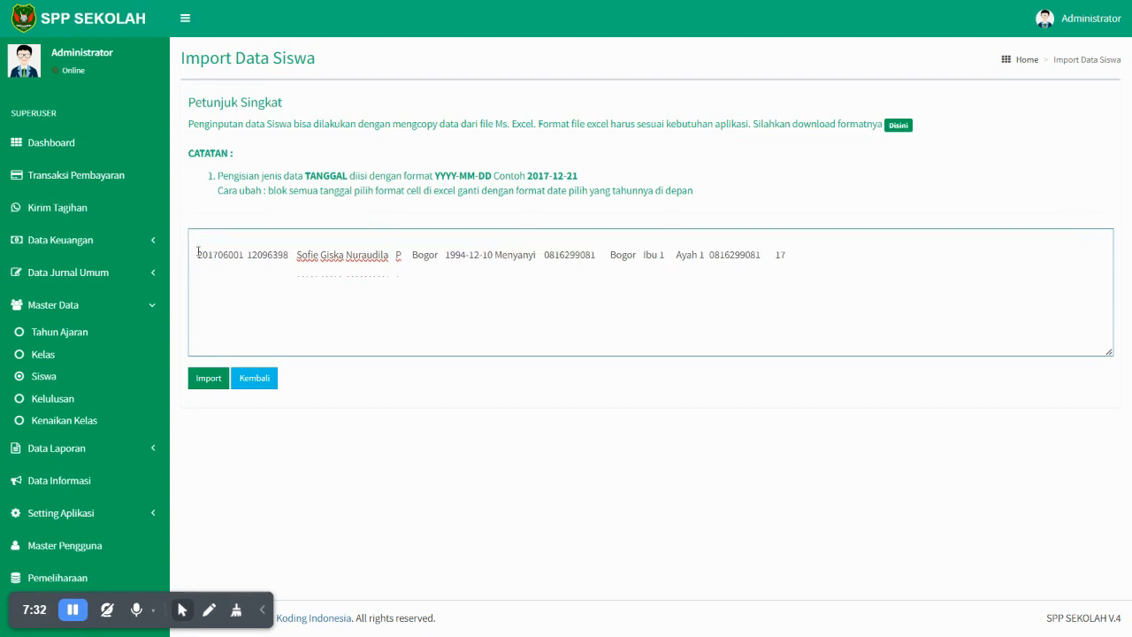
pyautogui.press('BackSpace')
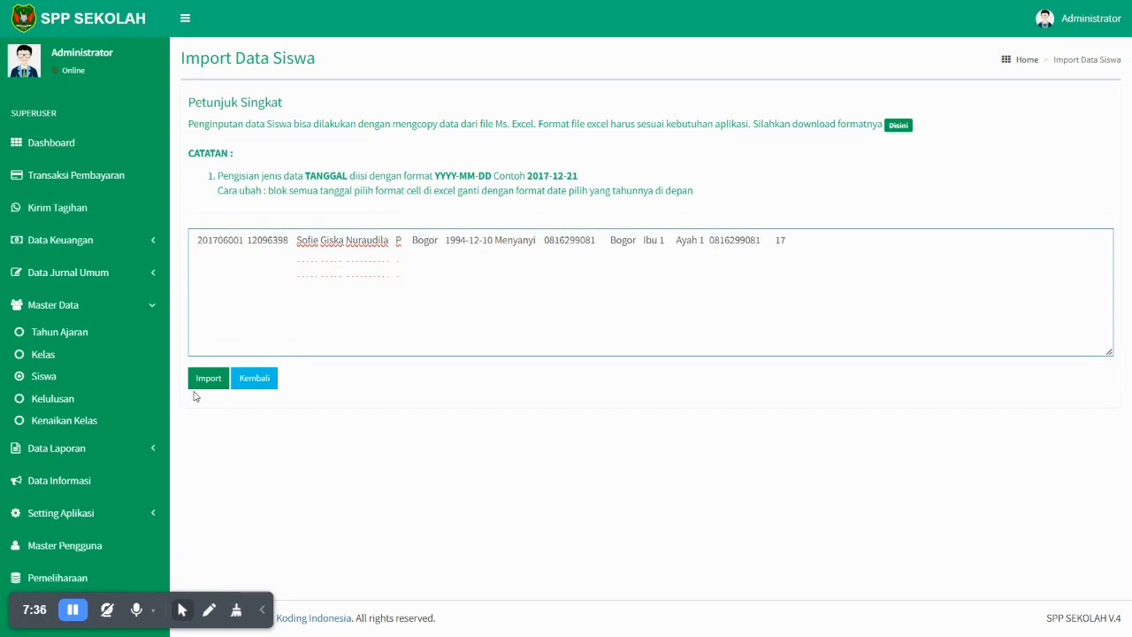
pyautogui.moveTo(787, 240); pyautogui.dragTo(156, 238)
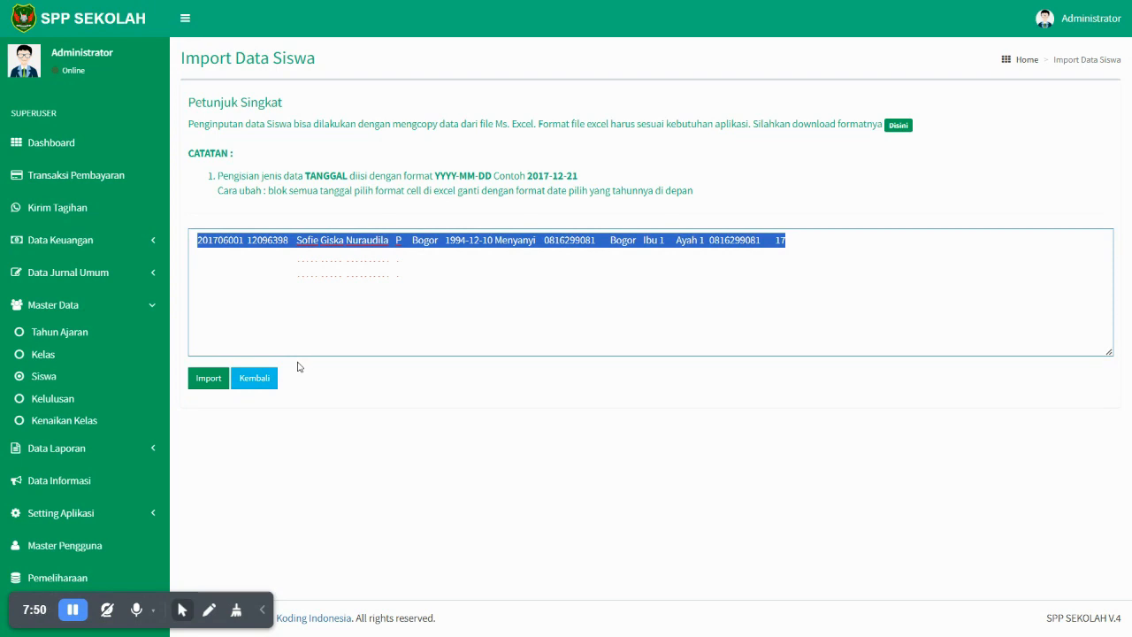
pyautogui.doubleClick(565, 241)
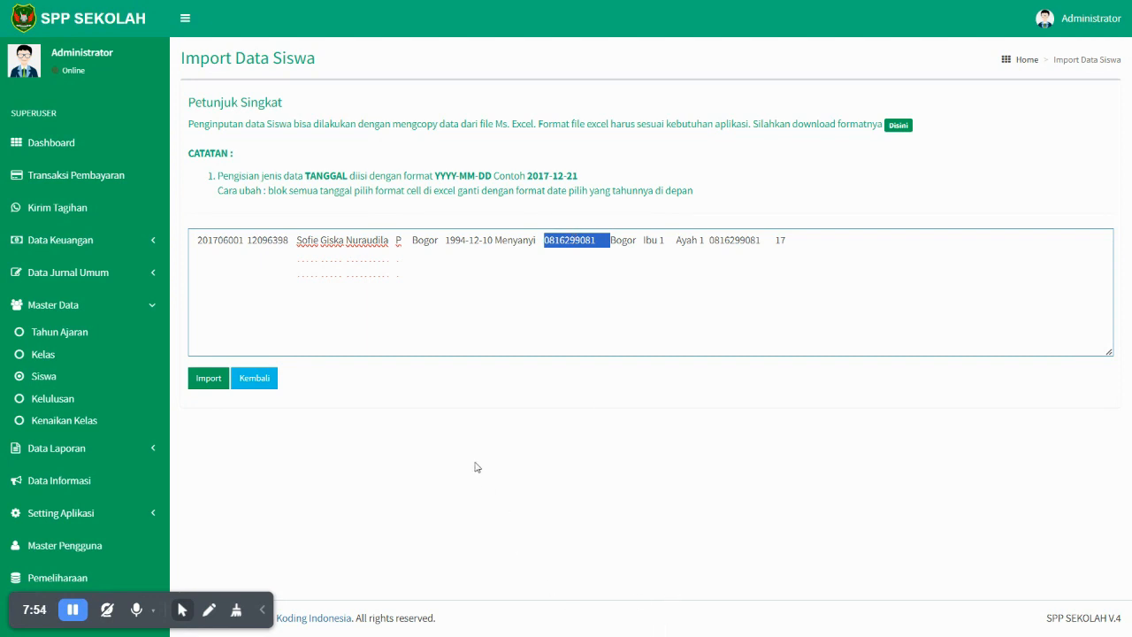
pyautogui.moveTo(198, 240); pyautogui.dragTo(874, 207)
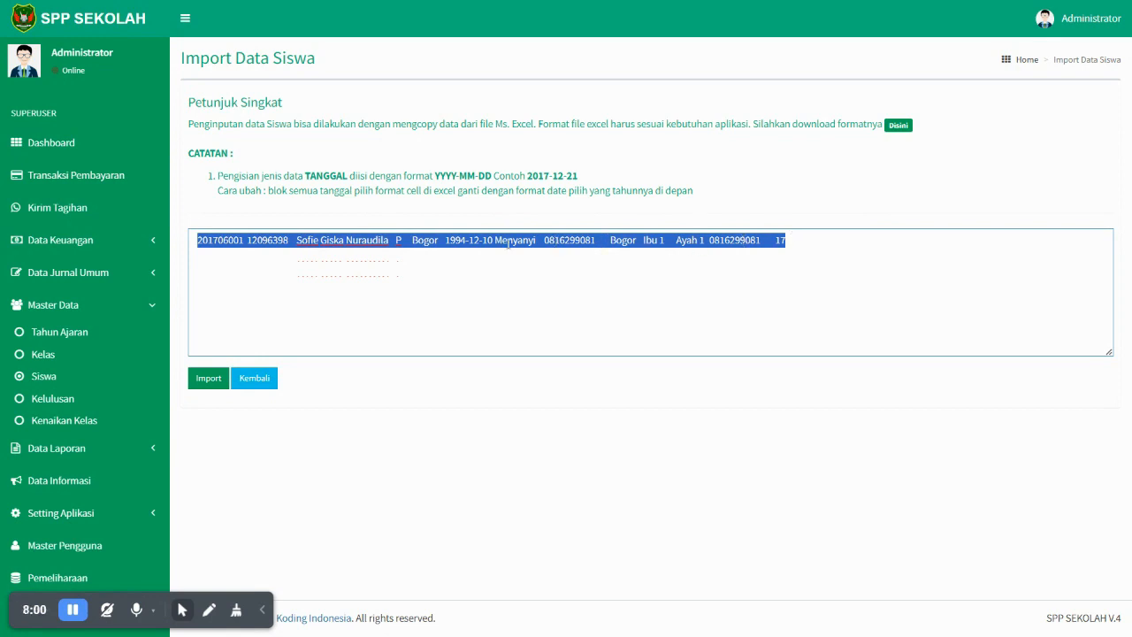
pyautogui.click(210, 249)
pyautogui.click(248, 378)
# - Open the Tambah Siswa form, browse its sections, and check the Excel student template
pyautogui.click(220, 100)
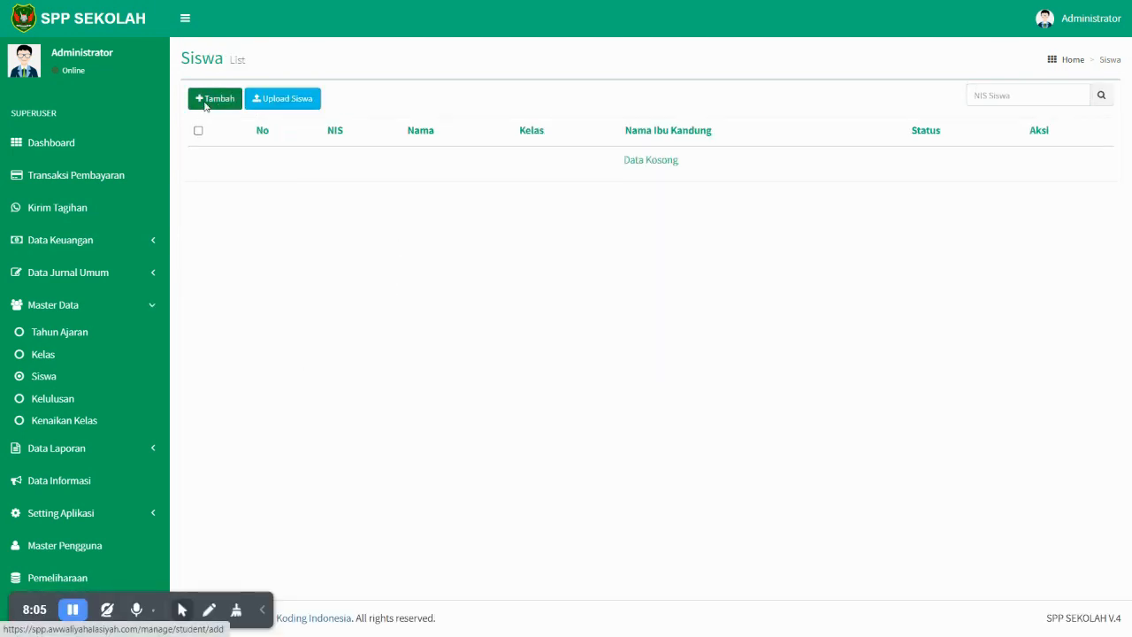
pyautogui.click(325, 116)
pyautogui.click(382, 105)
pyautogui.click(311, 104)
pyautogui.click(233, 107)
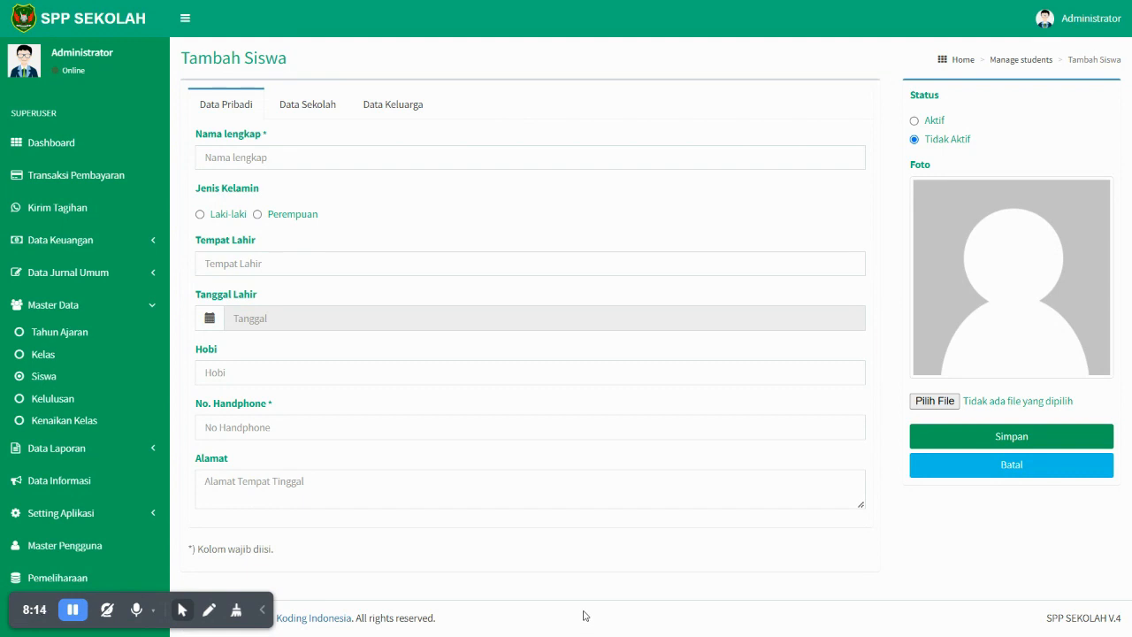
pyautogui.press('super')
pyautogui.moveTo(599, 619)
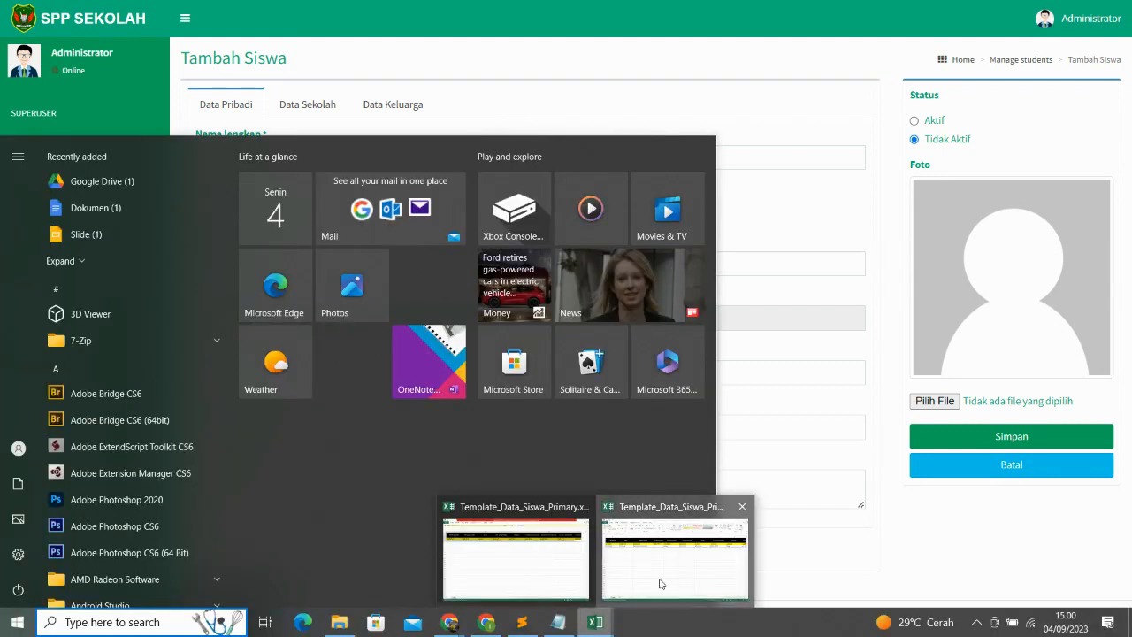
pyautogui.click(651, 583)
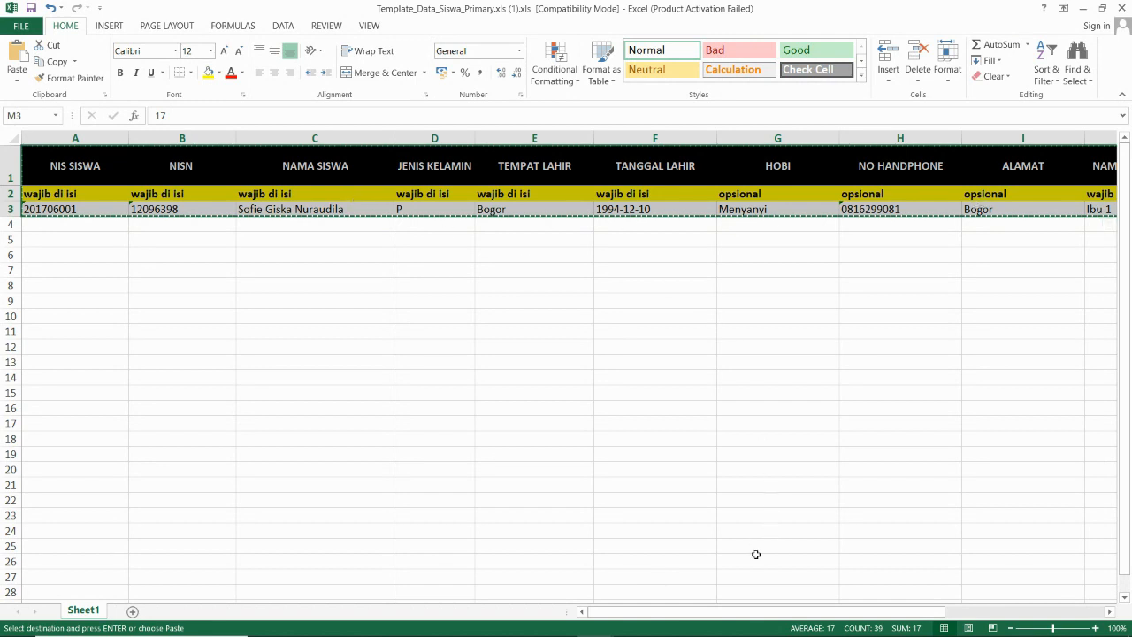
pyautogui.moveTo(739, 617); pyautogui.dragTo(898, 617)
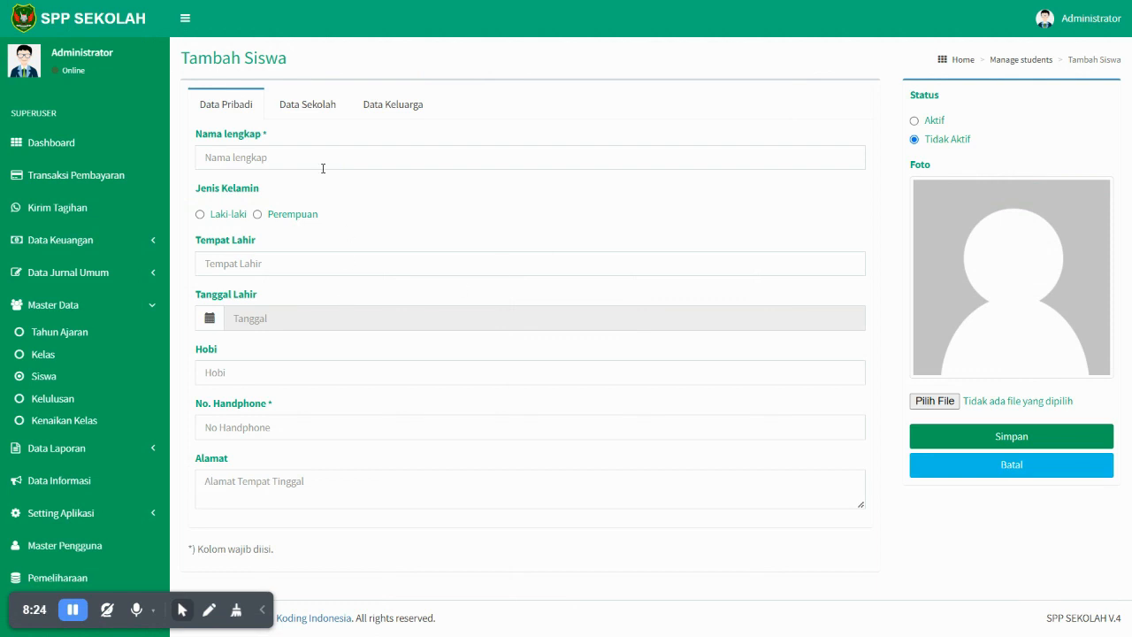
# - Enter the student's full name, Laki-laki gender and Jakarta as birthplace
pyautogui.click(311, 165)
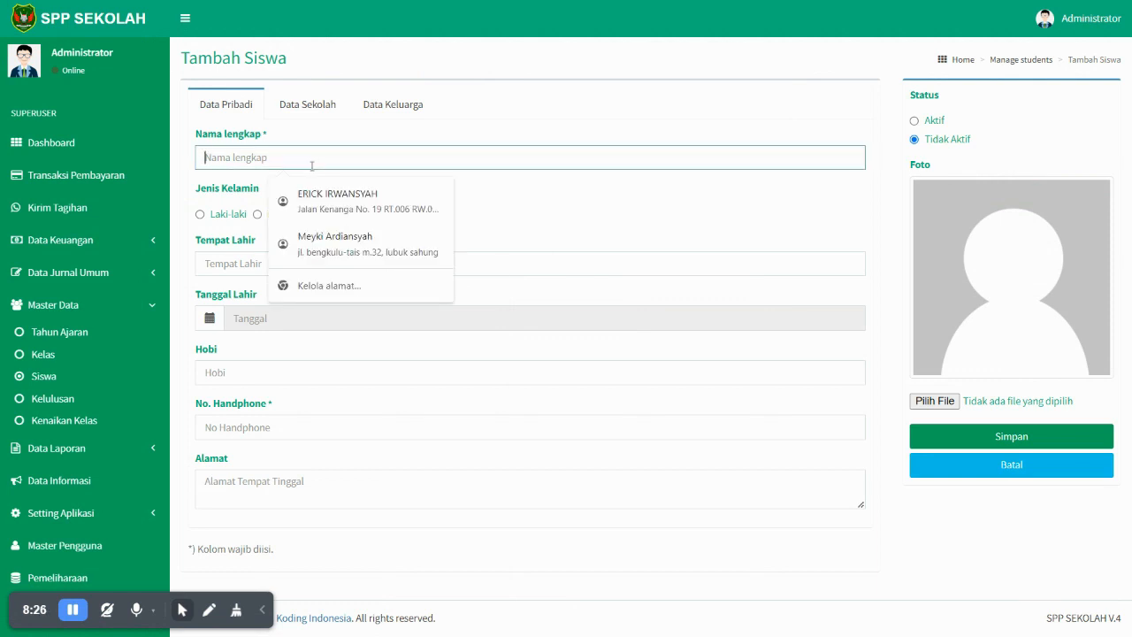
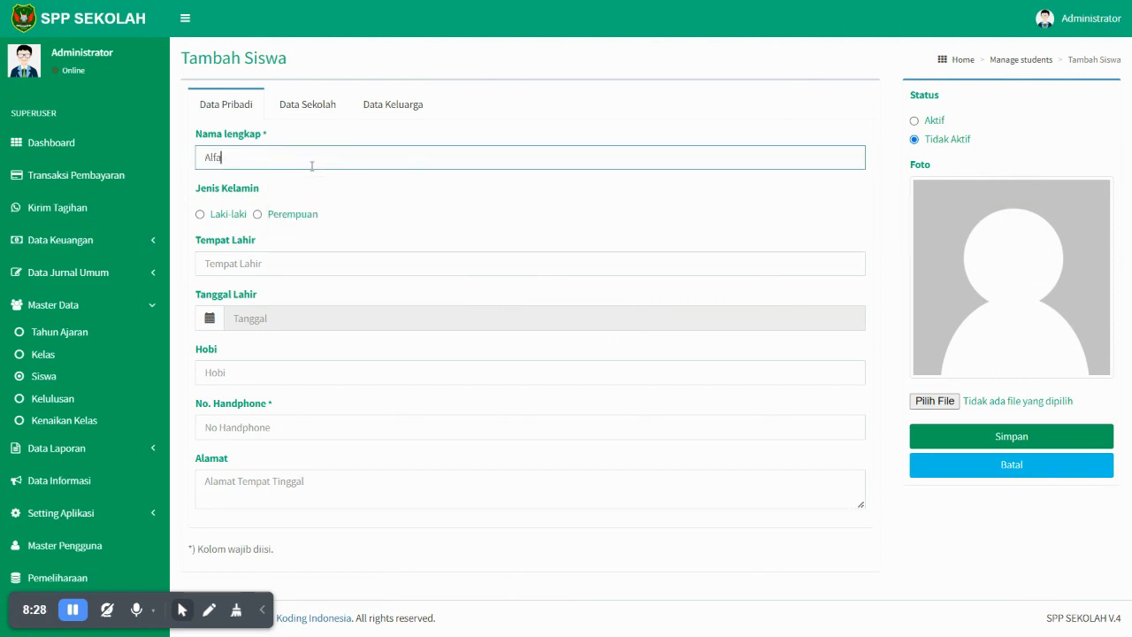
pyautogui.press('Tab')
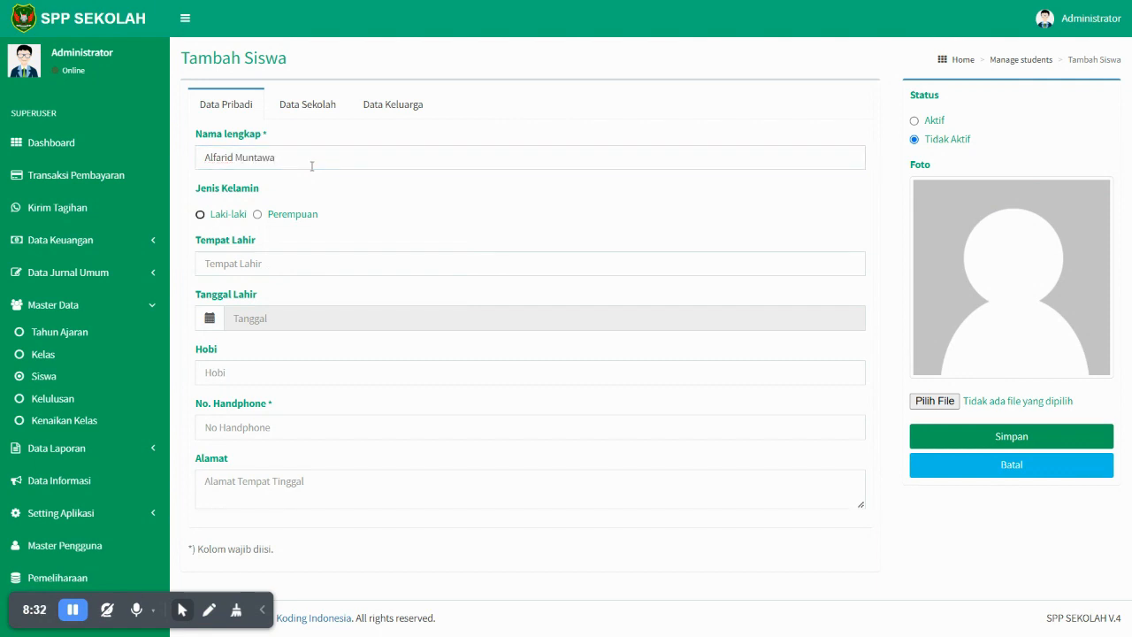
pyautogui.click(308, 266)
pyautogui.click(330, 303)
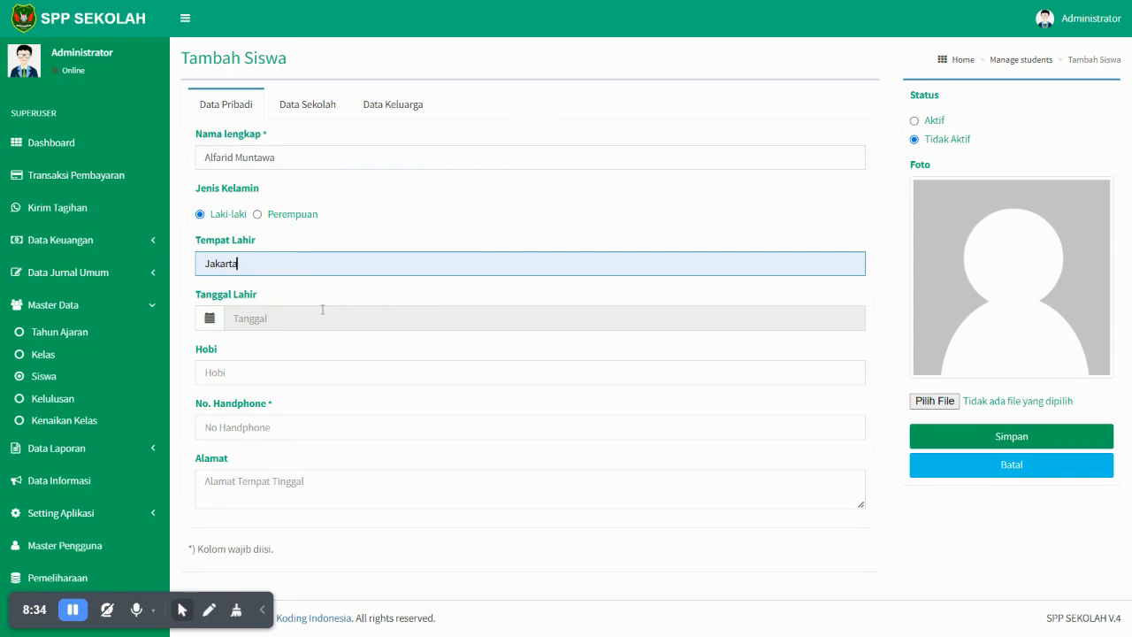
pyautogui.click(324, 312)
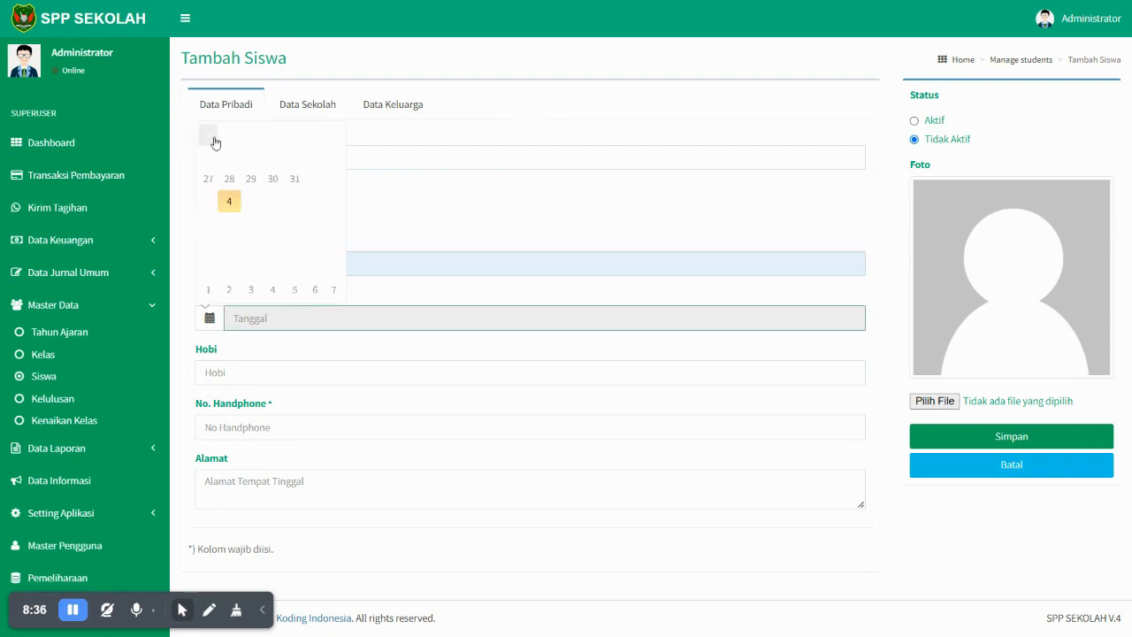
# - Set the birth date to 2000-07-19 in the date picker
pyautogui.click(210, 138)
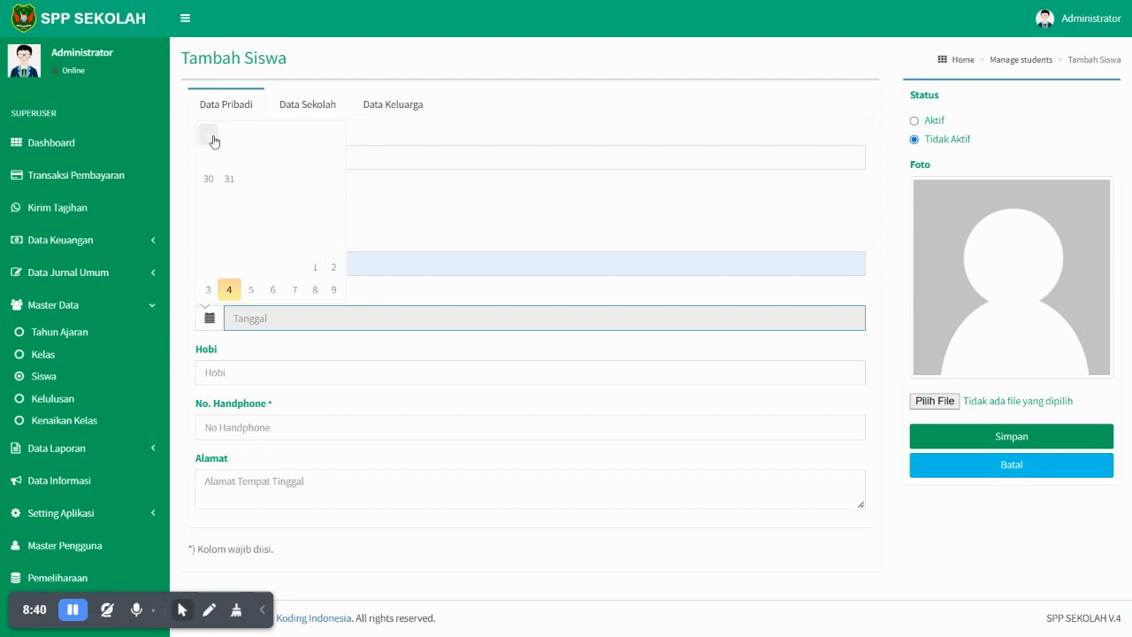
pyautogui.click(208, 133)
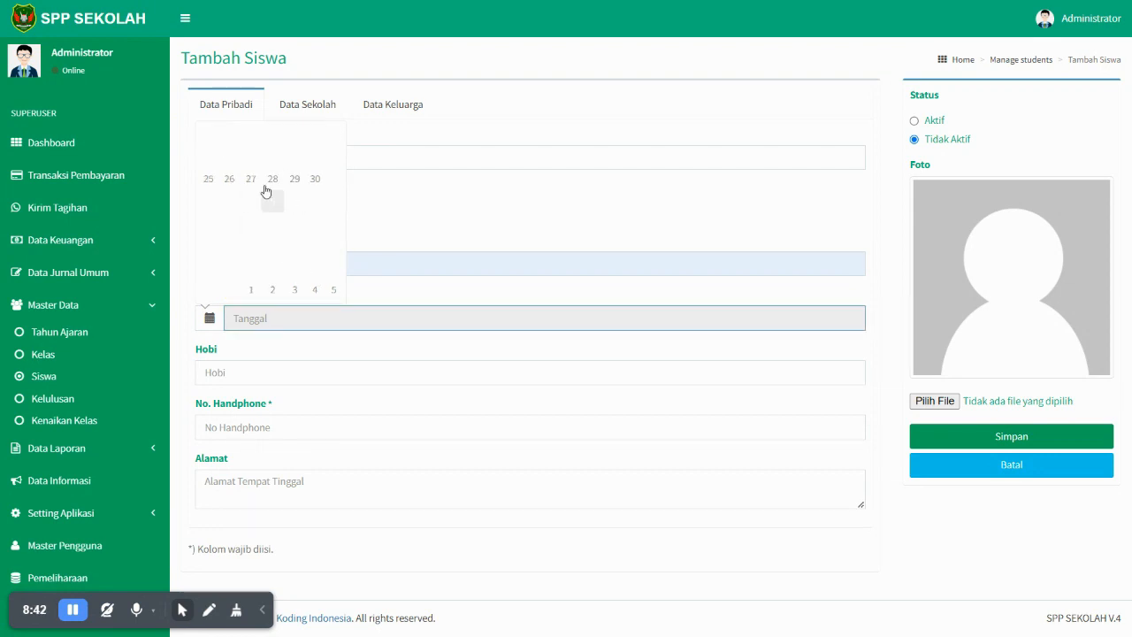
pyautogui.click(243, 140)
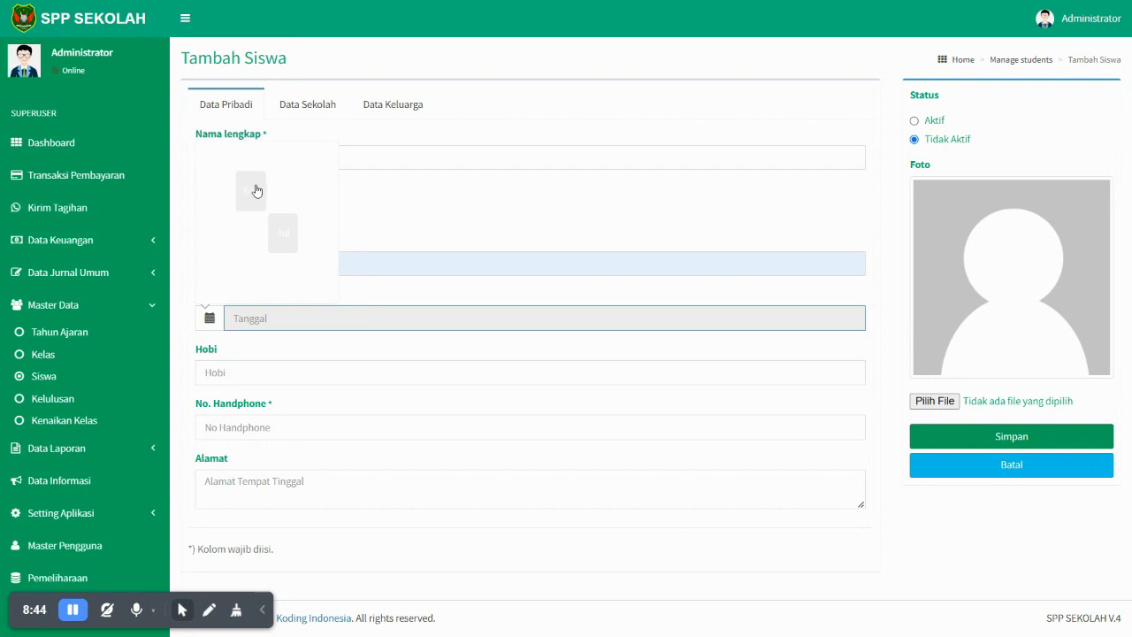
pyautogui.click(261, 157)
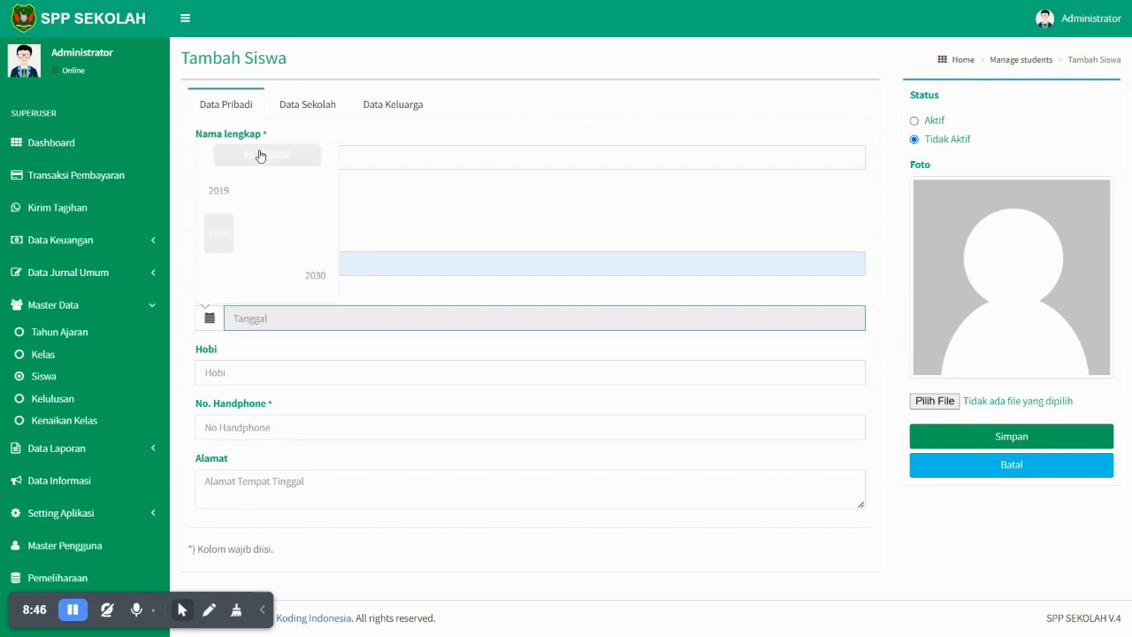
pyautogui.click(262, 160)
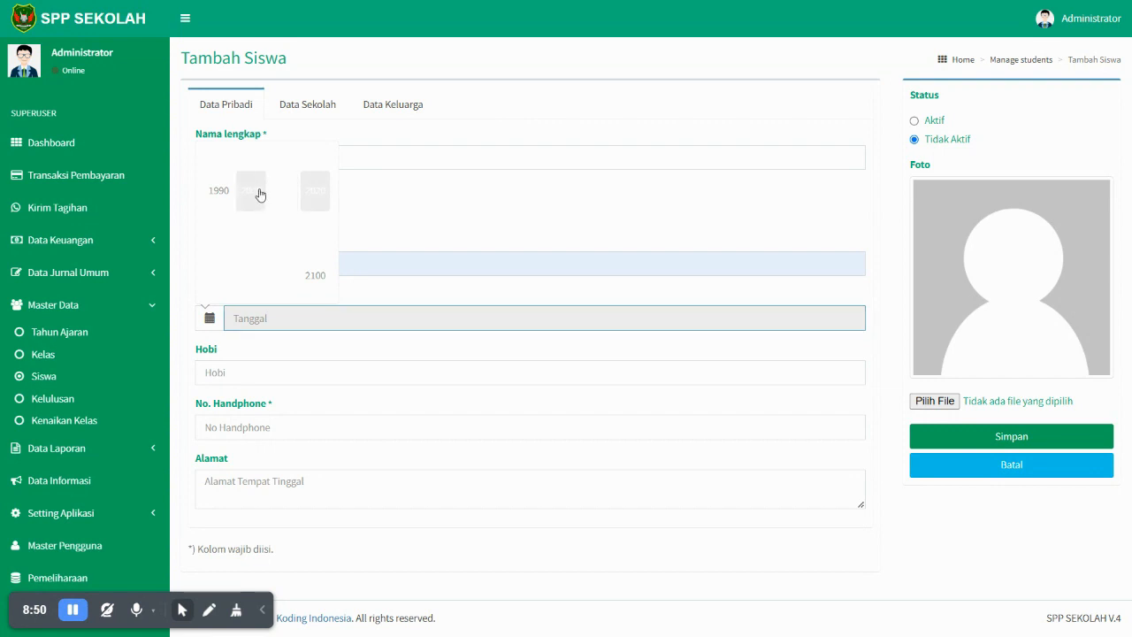
pyautogui.click(255, 193)
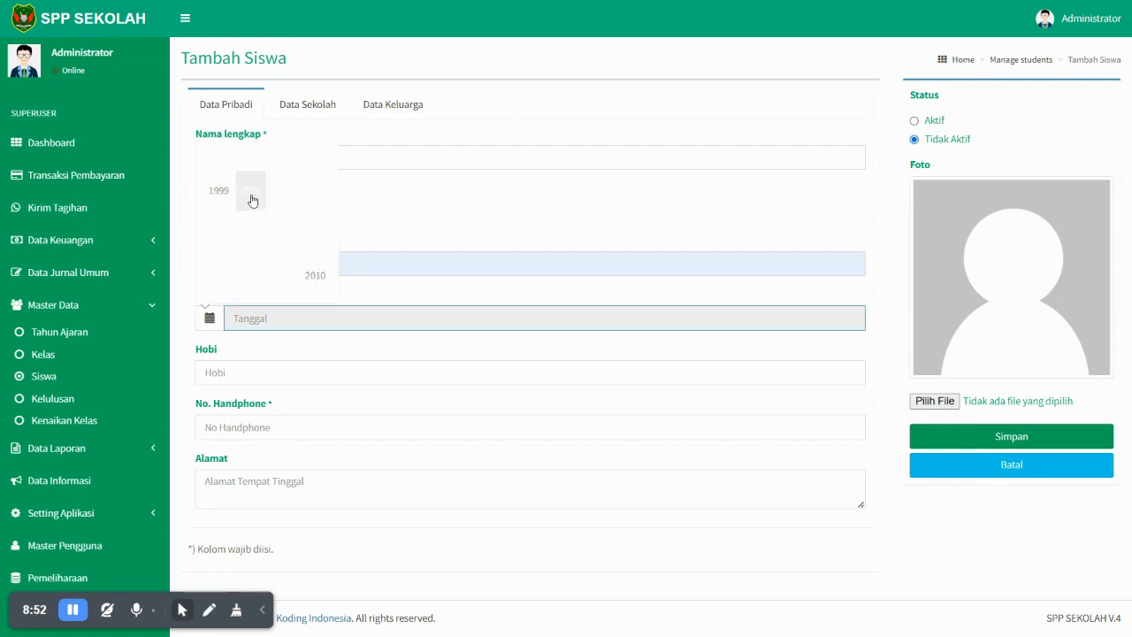
pyautogui.click(252, 201)
pyautogui.click(277, 241)
pyautogui.click(277, 245)
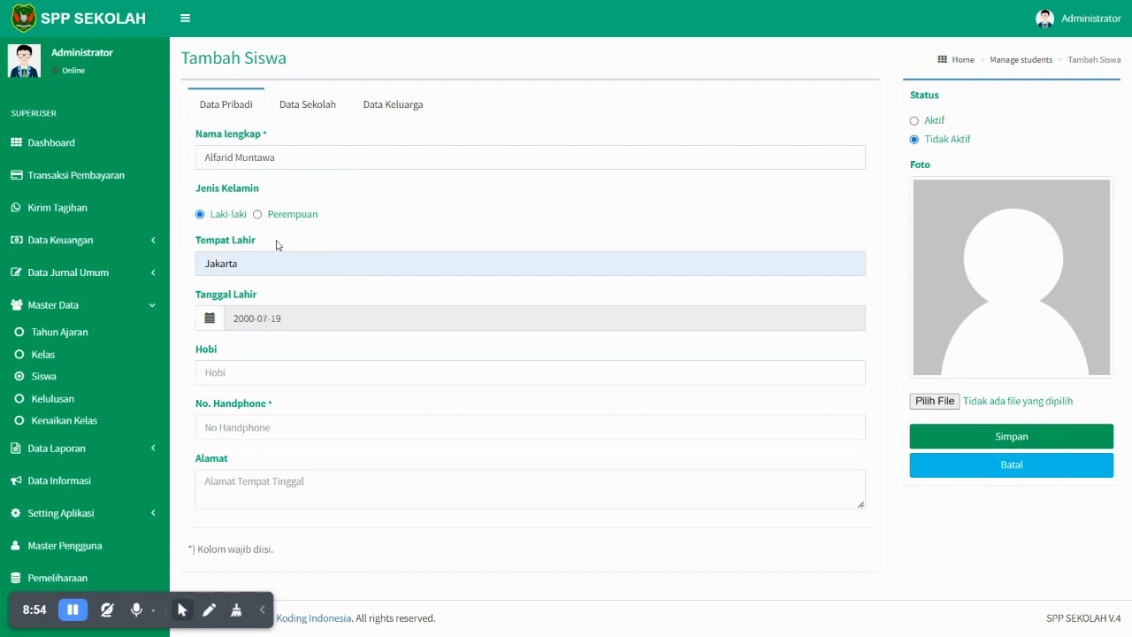
# - Fill in hobby Programming, the student's phone number and home address
pyautogui.click(290, 371)
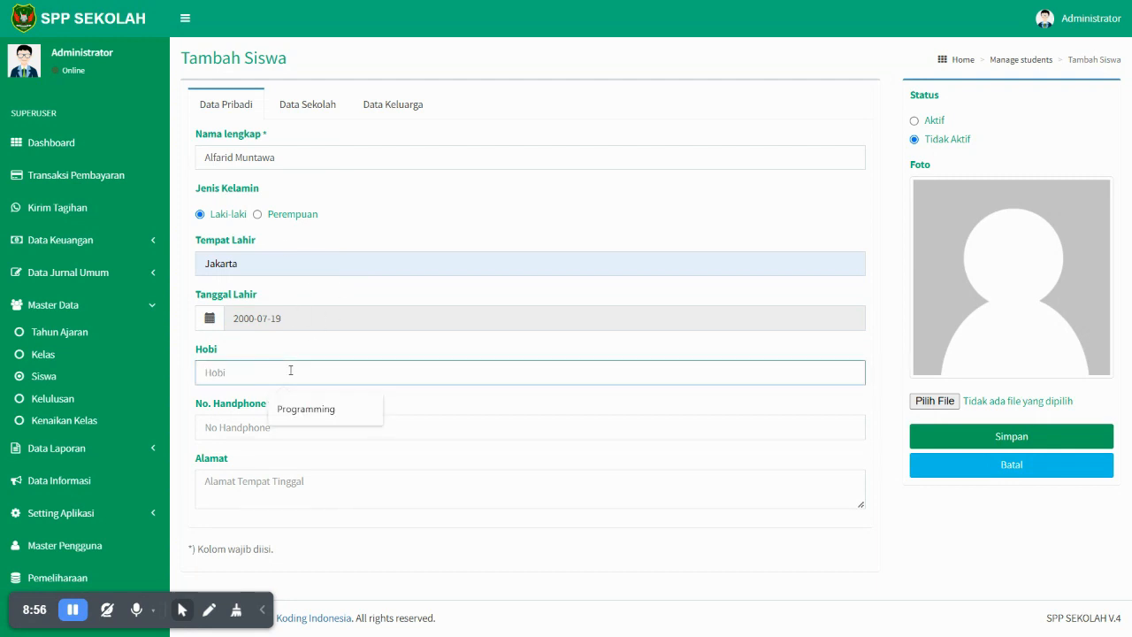
pyautogui.click(309, 409)
pyautogui.click(309, 420)
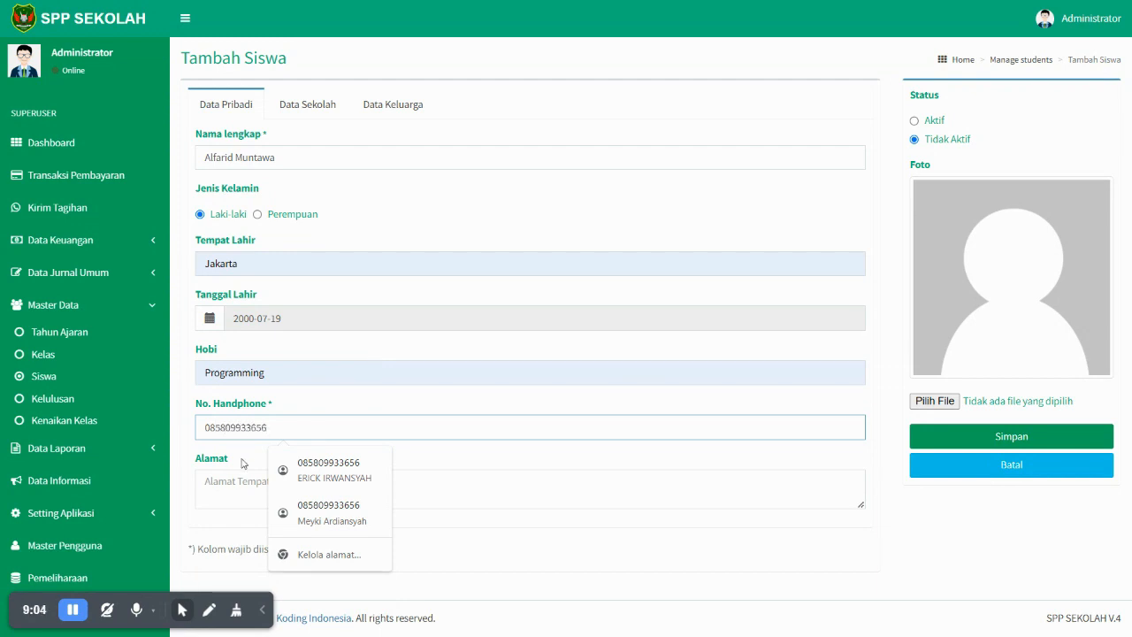
pyautogui.click(234, 484)
pyautogui.write('Jl')
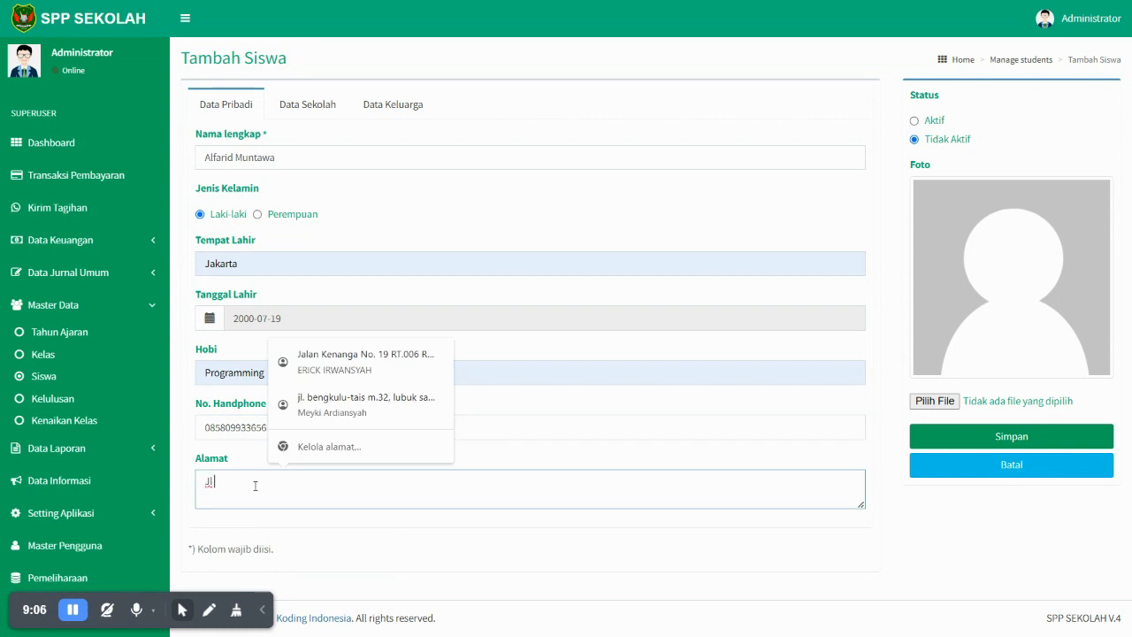
pyautogui.write(' Semangk')
pyautogui.click(331, 225)
pyautogui.click(310, 108)
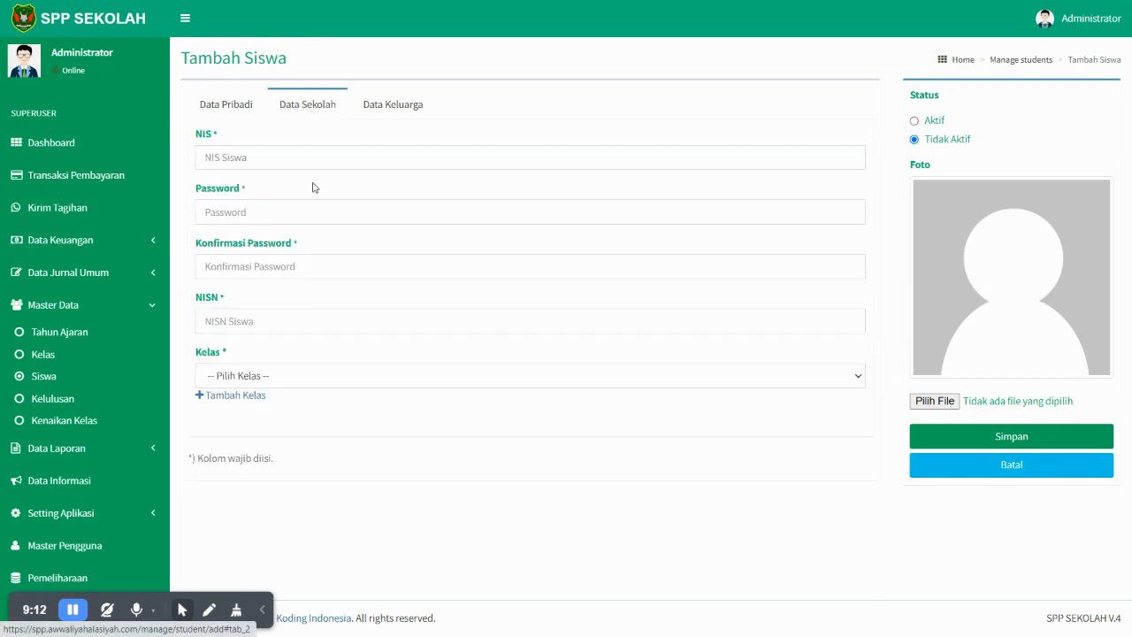
# - Enter the student's NIS, a password and its confirmation
pyautogui.click(309, 156)
pyautogui.click(320, 193)
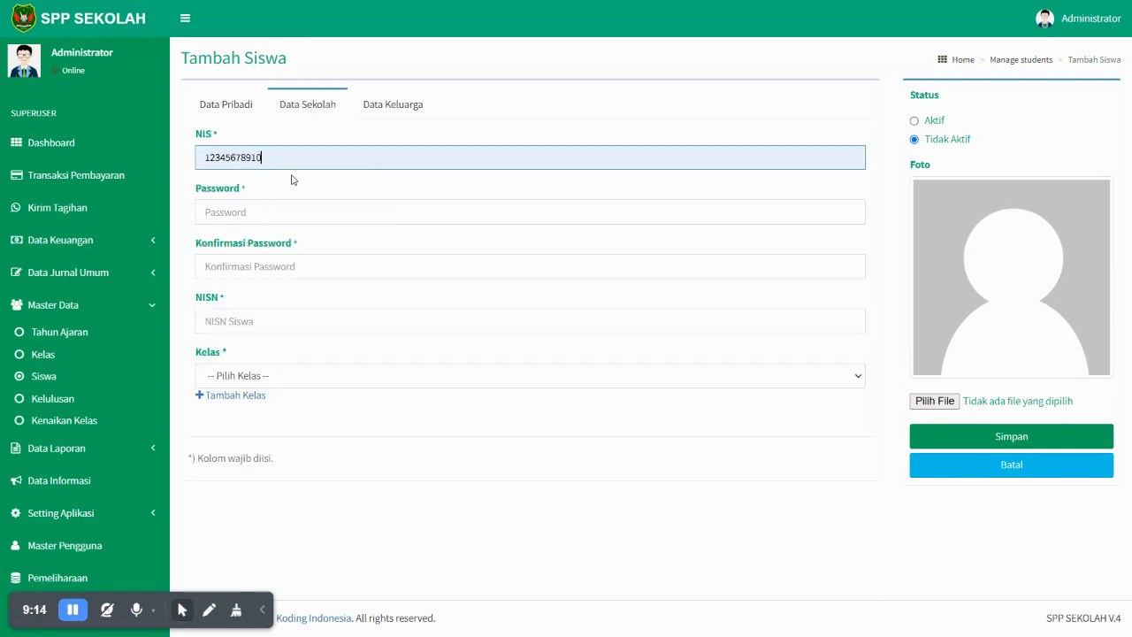
pyautogui.moveTo(280, 159); pyautogui.dragTo(213, 161)
pyautogui.write('15010123')
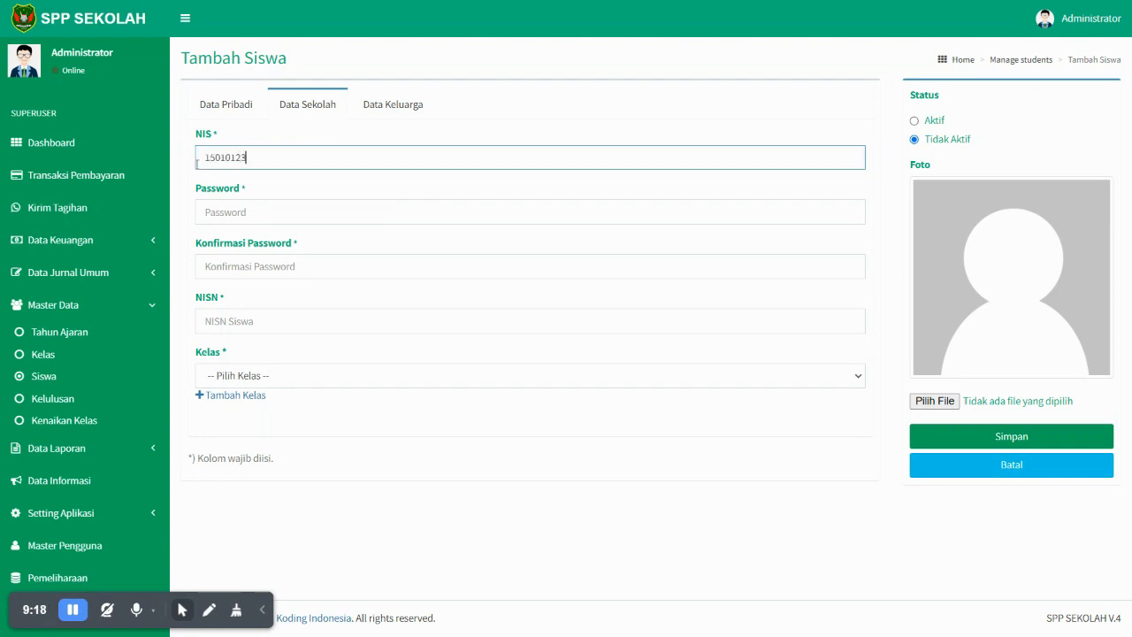
pyautogui.click(220, 209)
pyautogui.write('1')
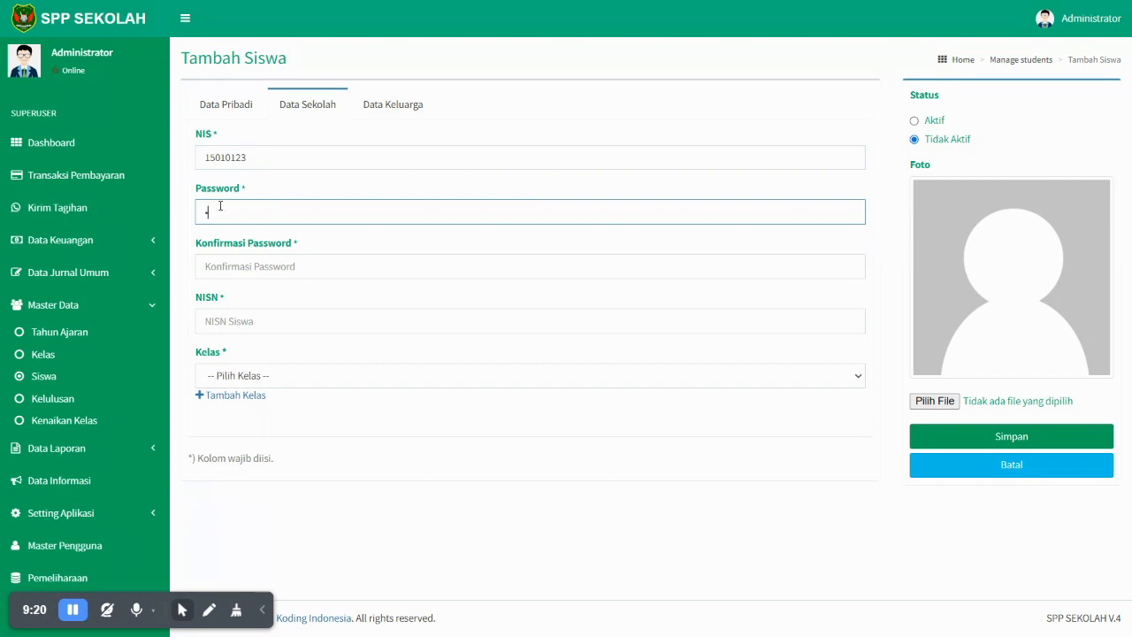
pyautogui.click(276, 267)
pyautogui.write('123')
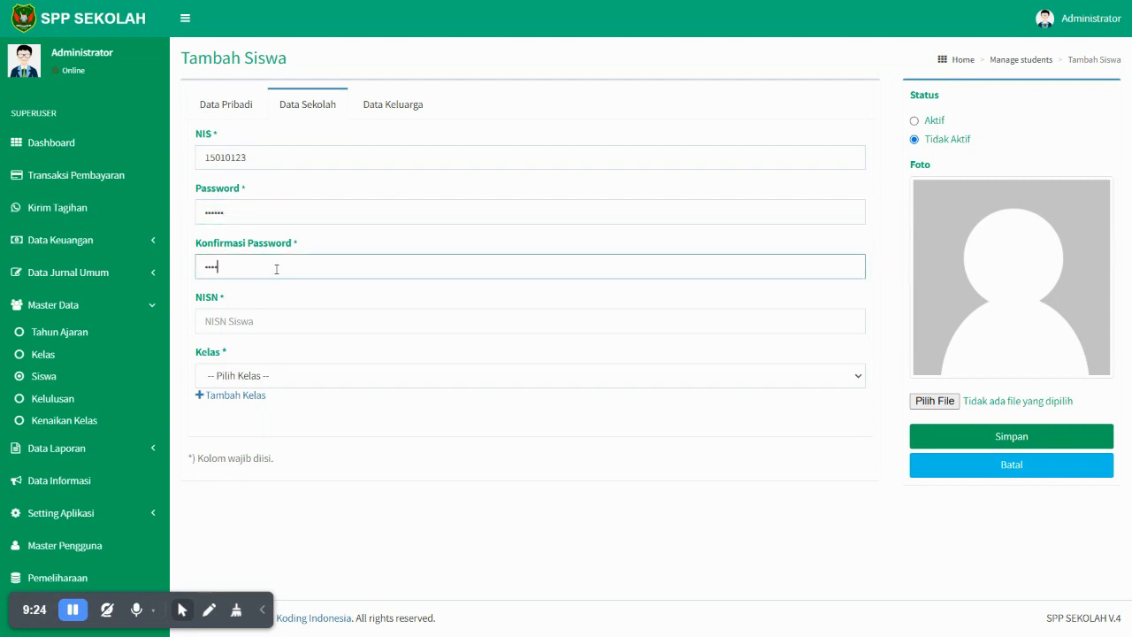
# - Fill in the NISN and assign the student to class X (A)
pyautogui.click(253, 323)
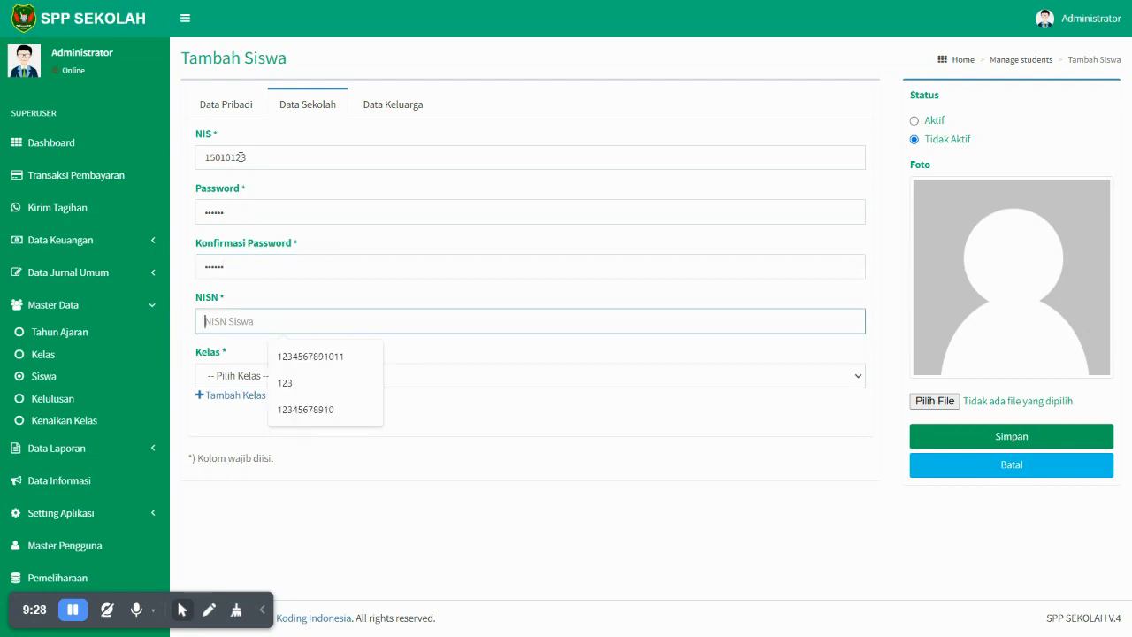
pyautogui.moveTo(286, 162); pyautogui.dragTo(165, 162)
pyautogui.hotkey('ctrl', 'c')
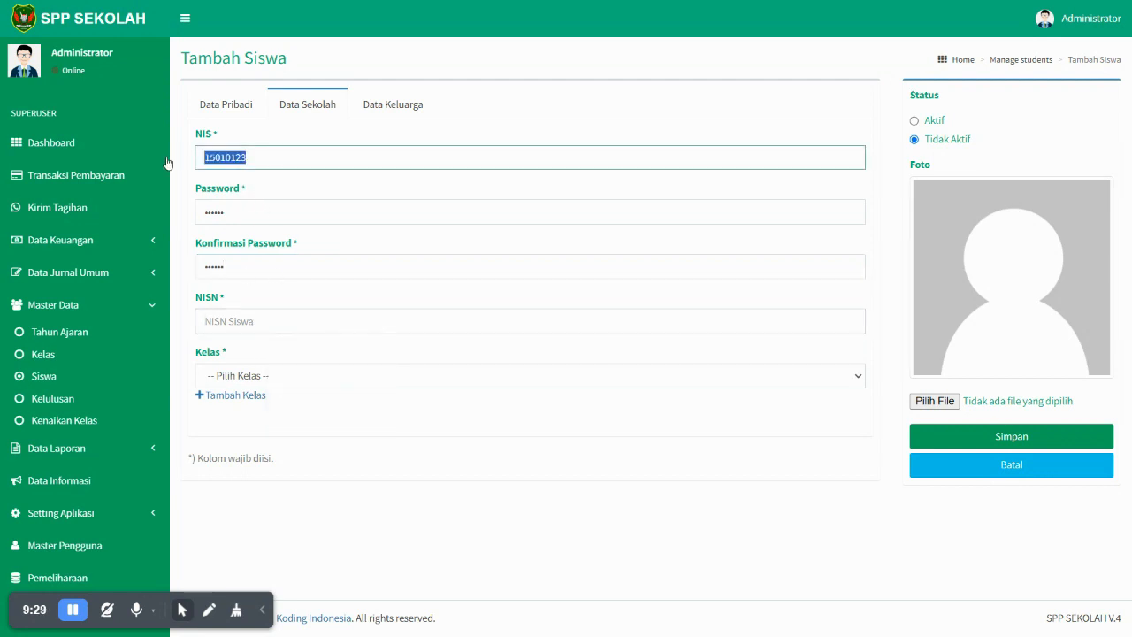
pyautogui.click(278, 320)
pyautogui.hotkey('ctrl', 'v')
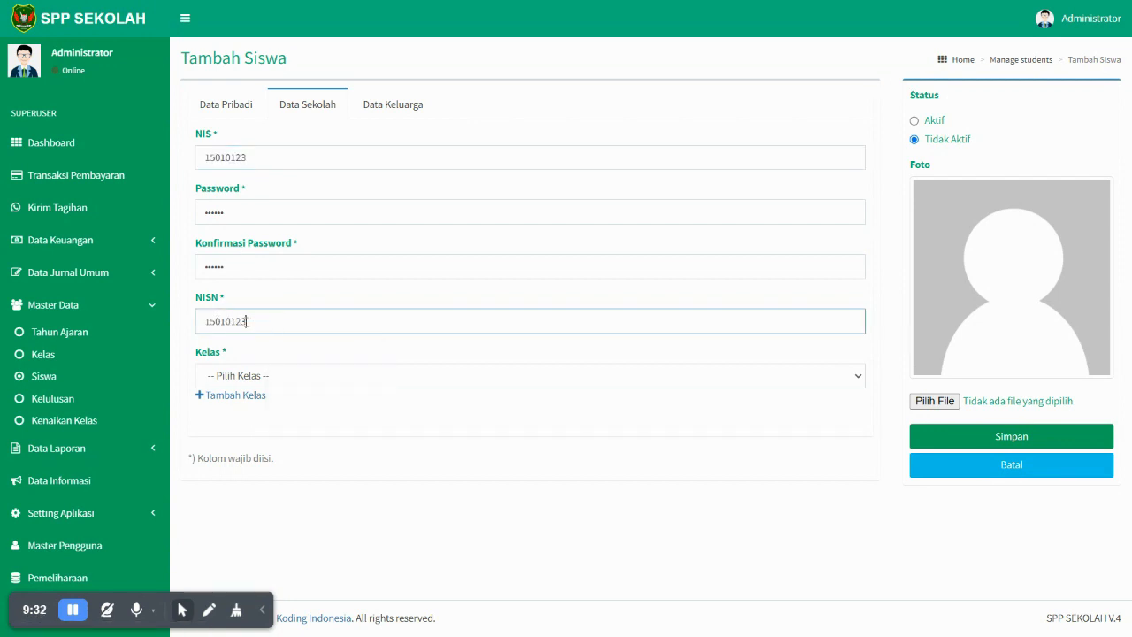
pyautogui.moveTo(249, 321); pyautogui.dragTo(194, 326)
pyautogui.write('32123343')
pyautogui.click(281, 379)
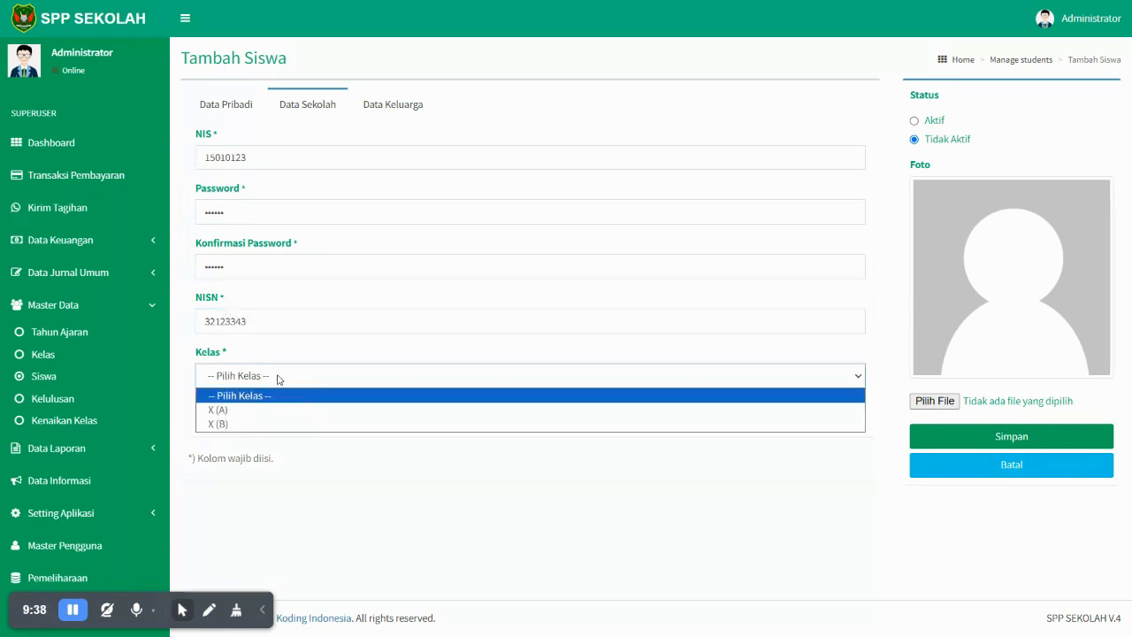
pyautogui.click(283, 409)
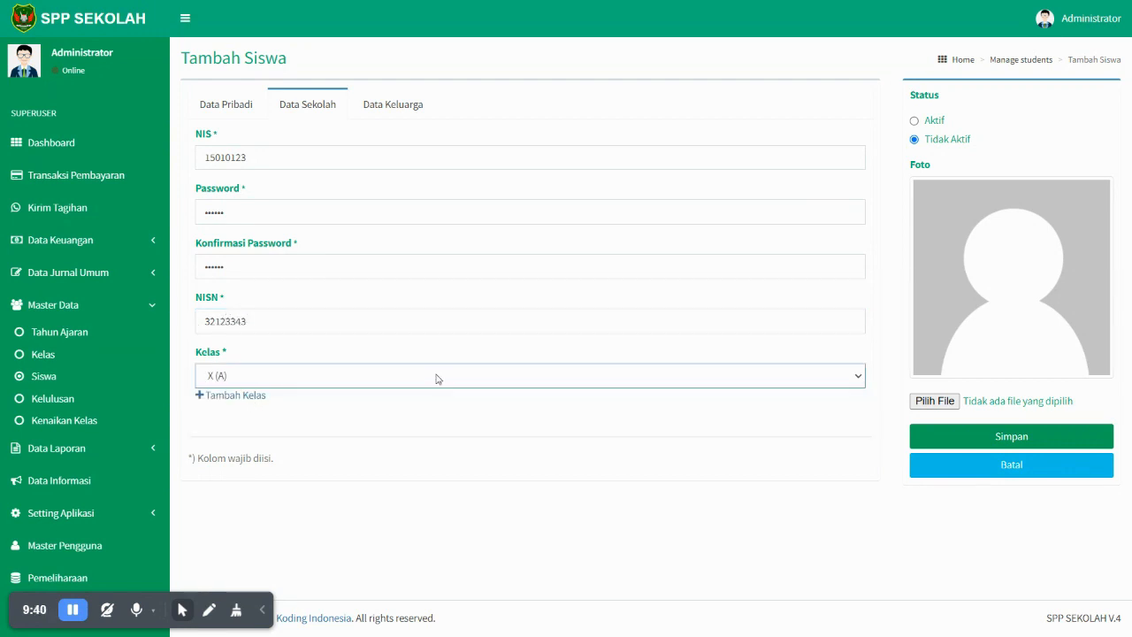
# - Fill the mother's and father's names and parent phone, set status Aktif, and choose a photo
pyautogui.click(397, 110)
pyautogui.click(397, 154)
pyautogui.click(349, 198)
pyautogui.click(314, 217)
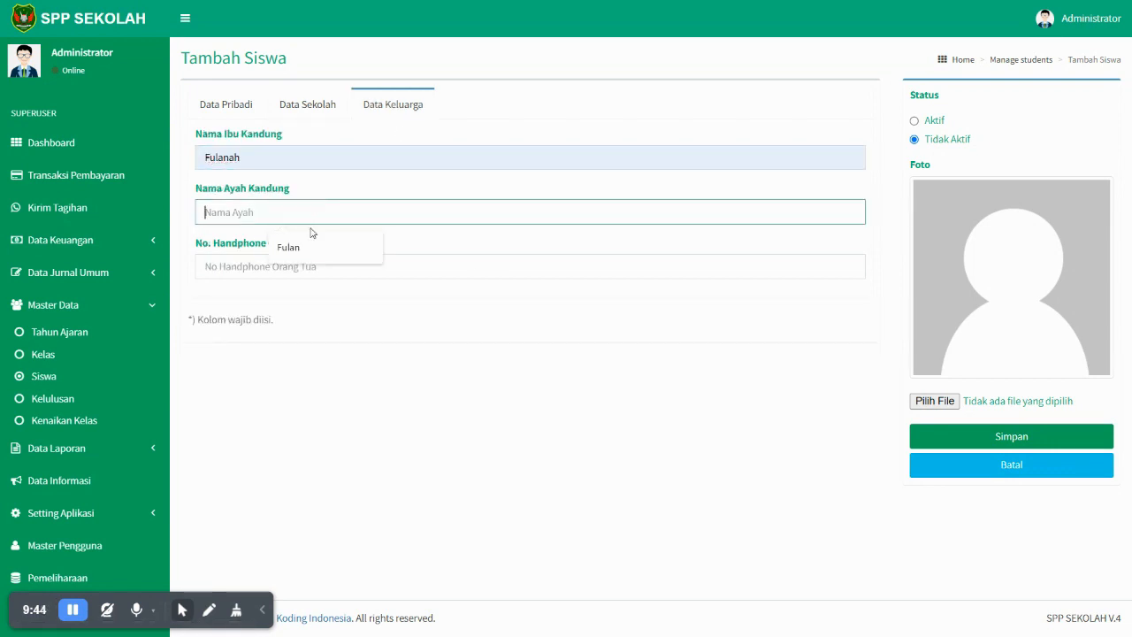
pyautogui.click(301, 245)
pyautogui.click(302, 267)
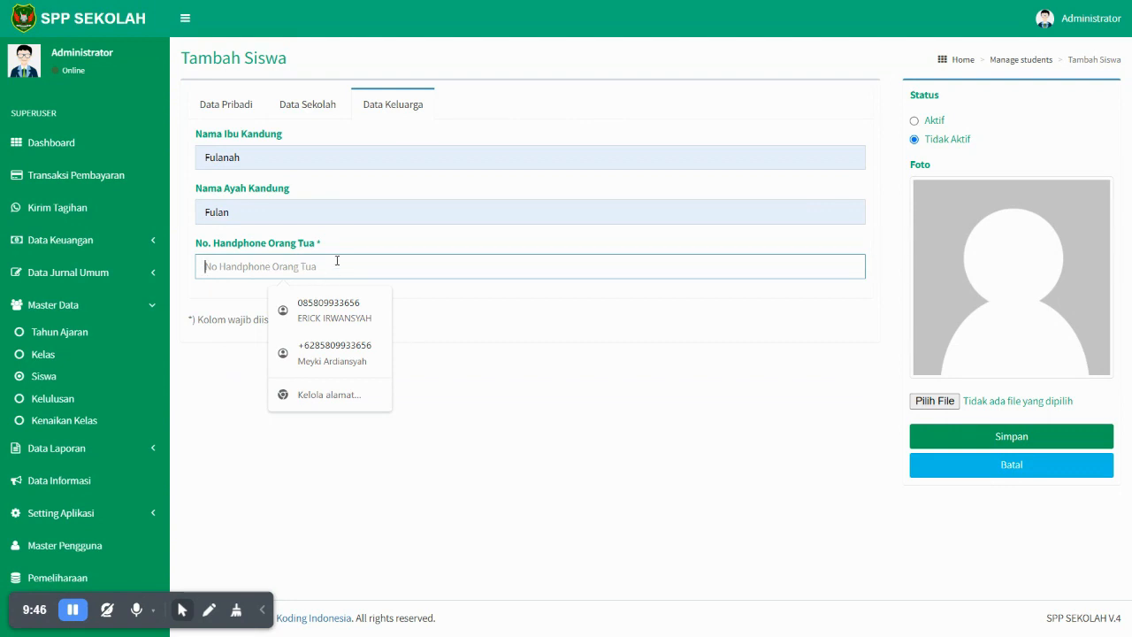
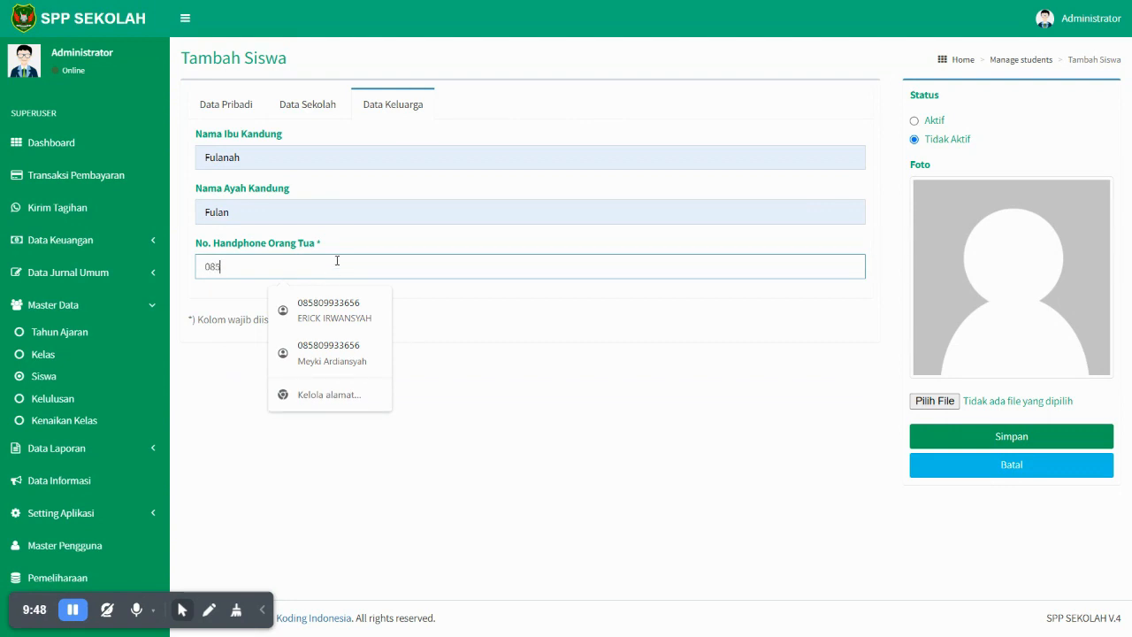
pyautogui.click(924, 121)
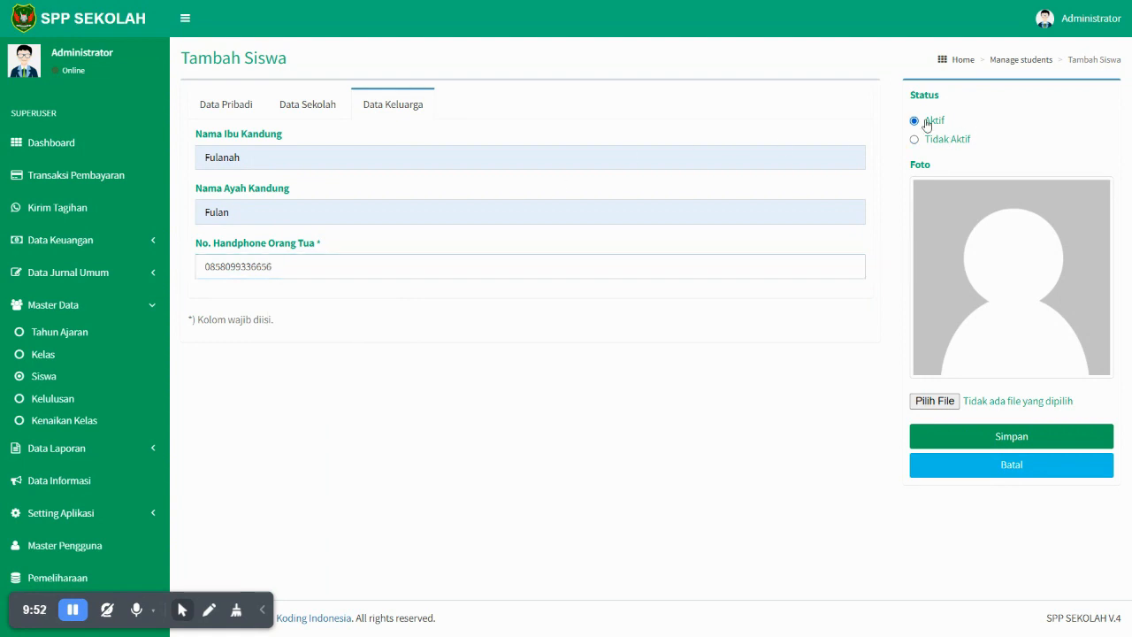
pyautogui.click(958, 402)
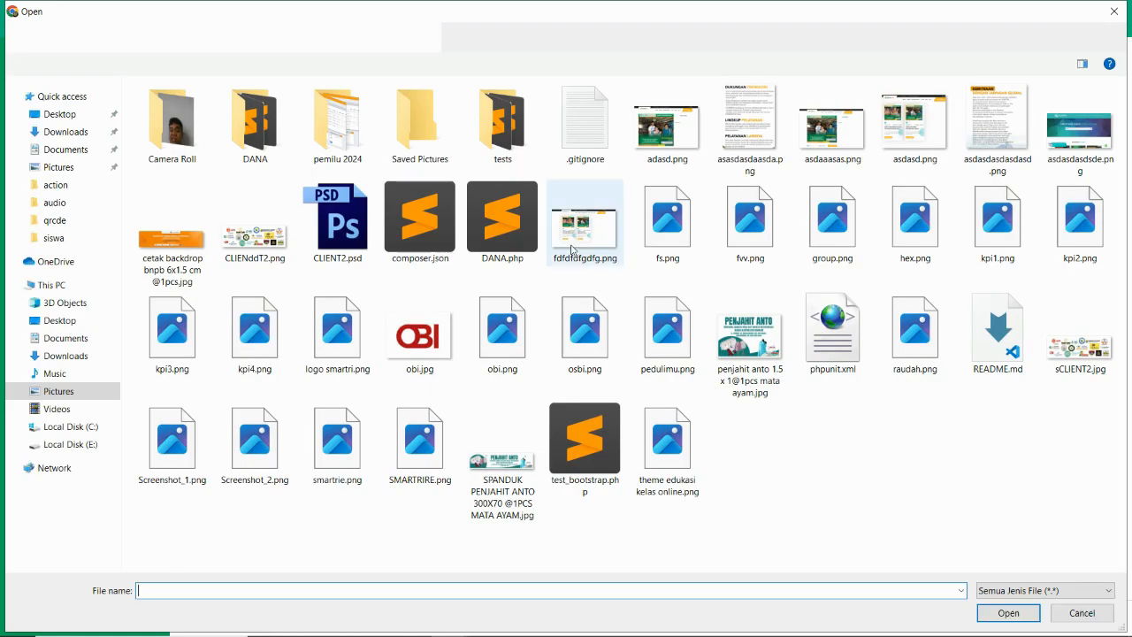
# - Browse the Open dialog to C:\xampp\htdocs\hadir\gambar\siswa
pyautogui.click(81, 427)
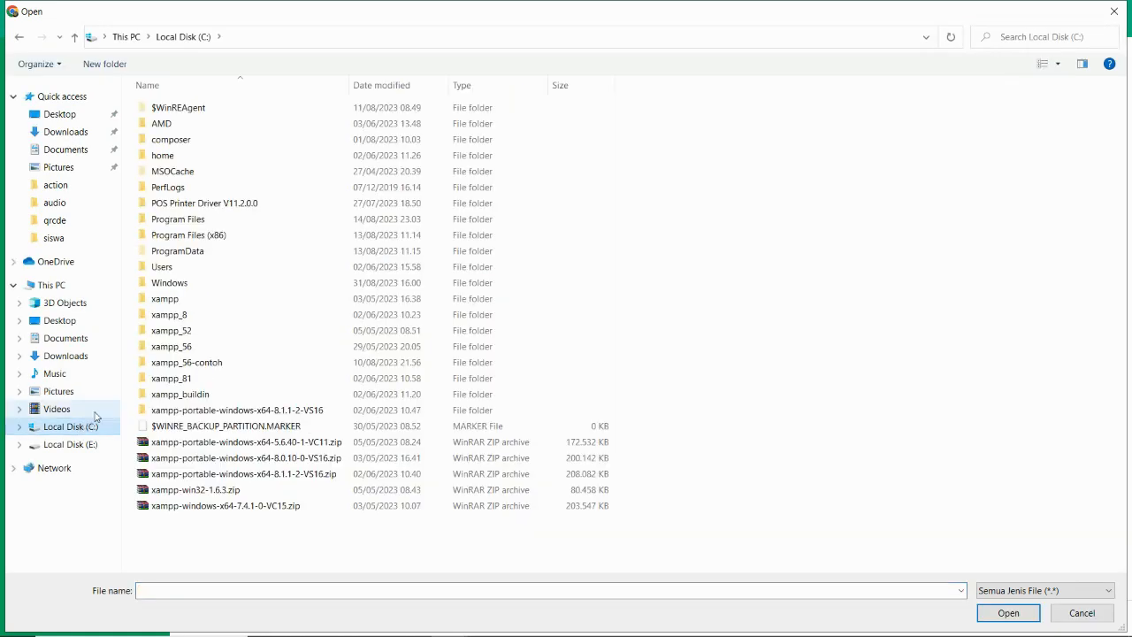
pyautogui.doubleClick(166, 297)
pyautogui.doubleClick(184, 193)
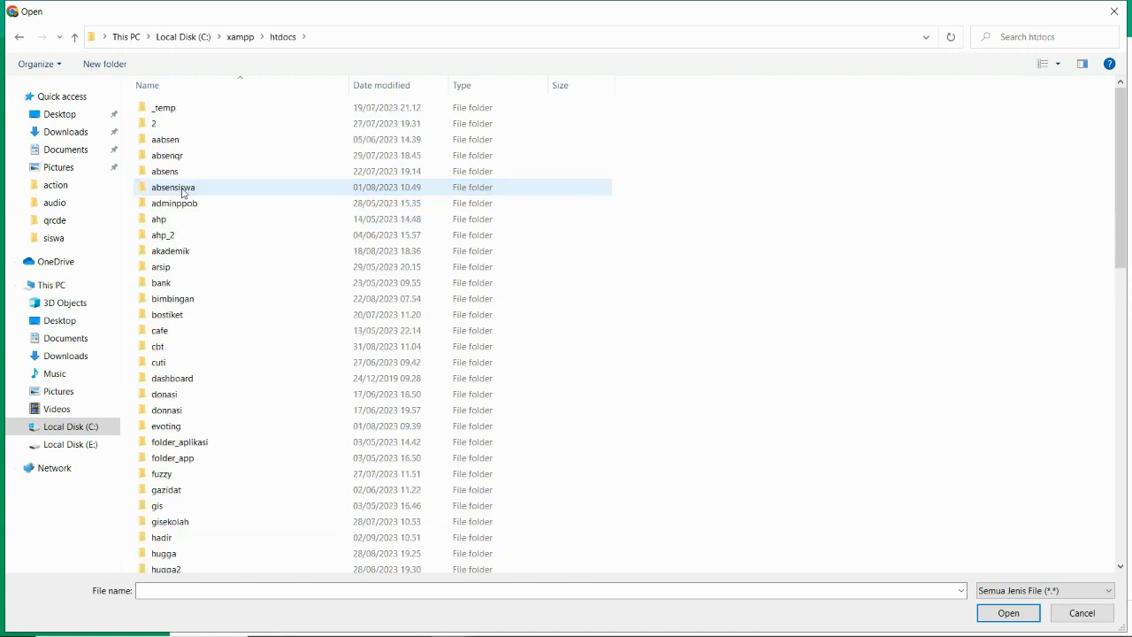
pyautogui.click(178, 289)
pyautogui.press('h')
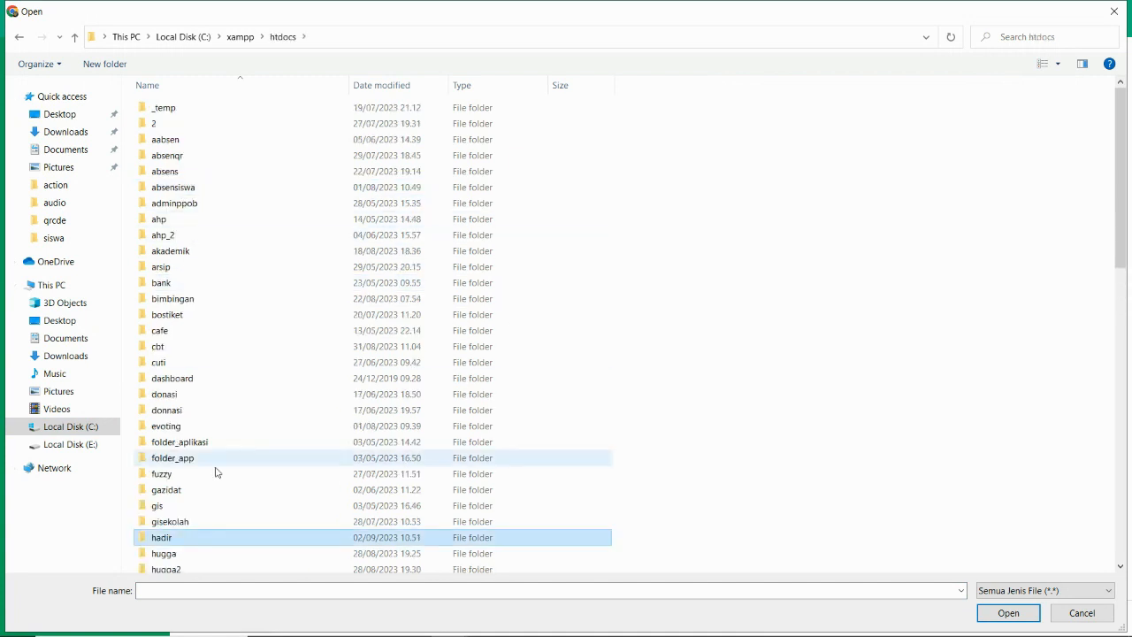
pyautogui.doubleClick(194, 542)
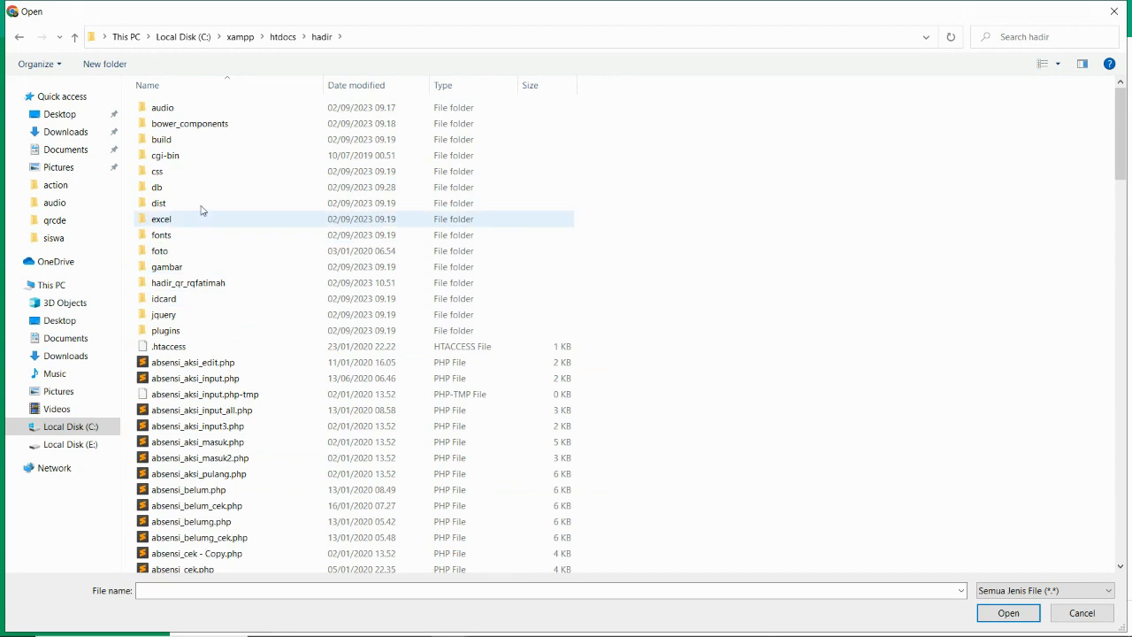
pyautogui.click(182, 269)
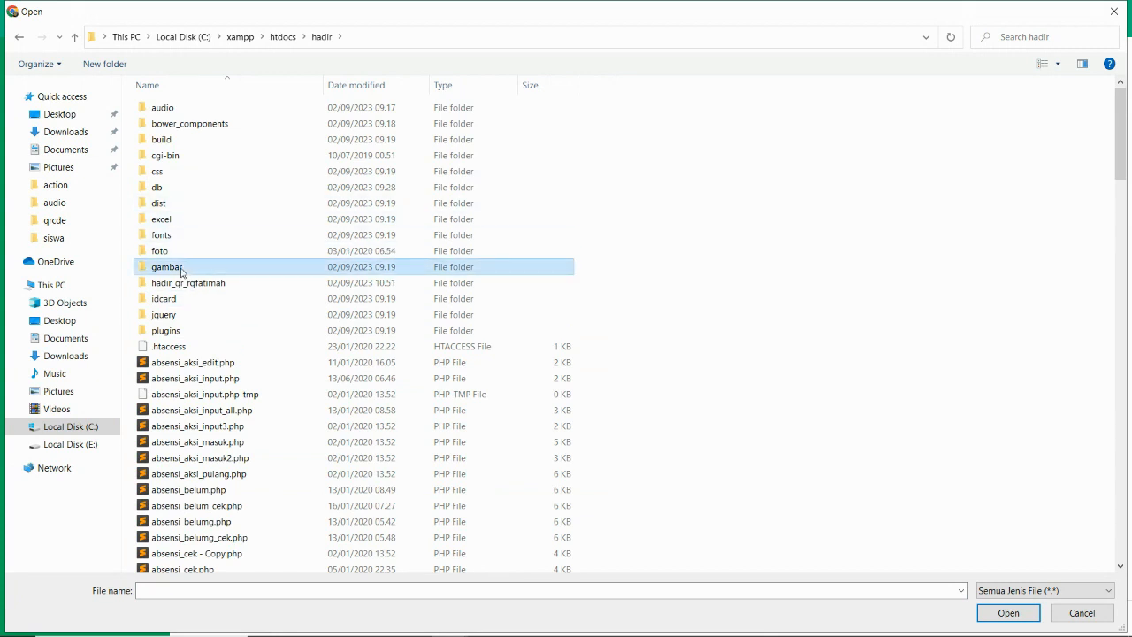
pyautogui.doubleClick(182, 269)
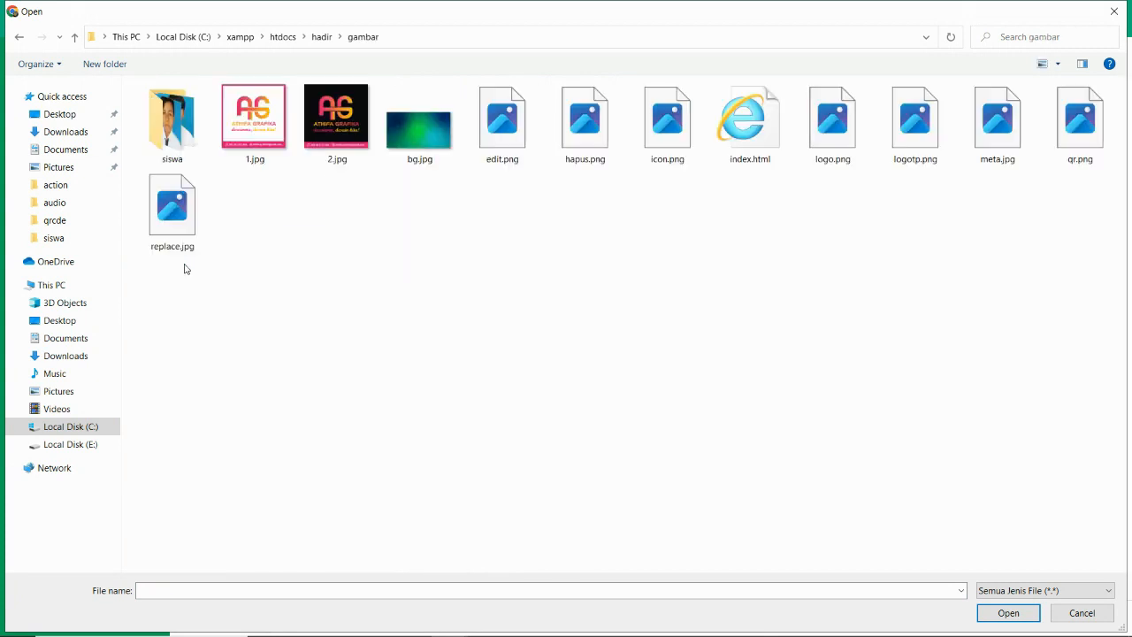
pyautogui.doubleClick(203, 121)
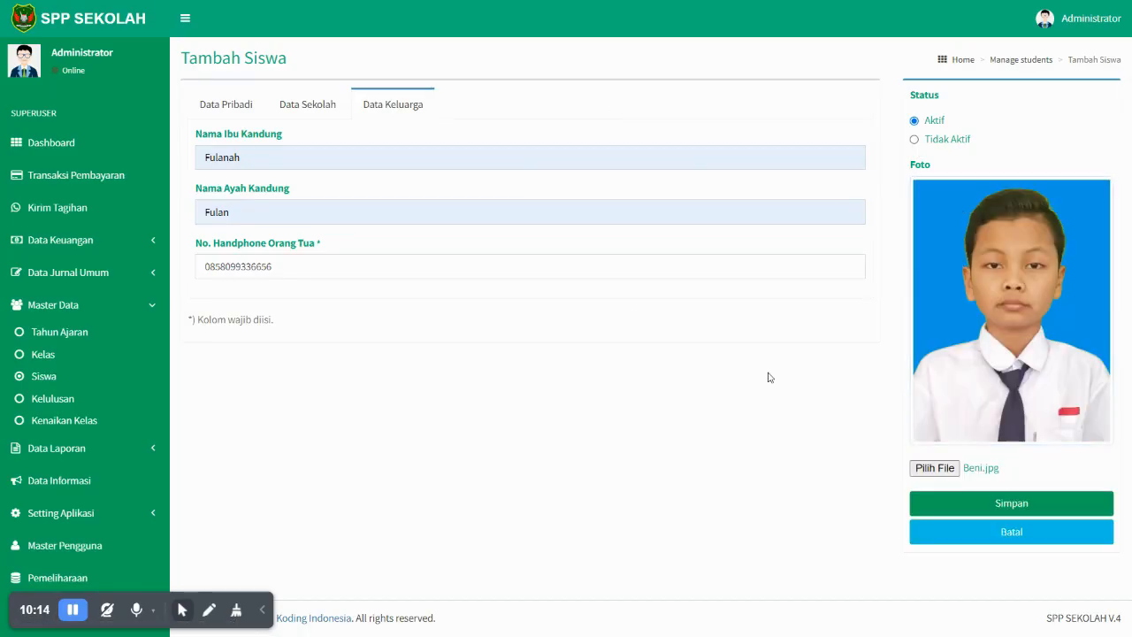
# - Save the new student, review its details, and return to the Siswa list
pyautogui.click(966, 506)
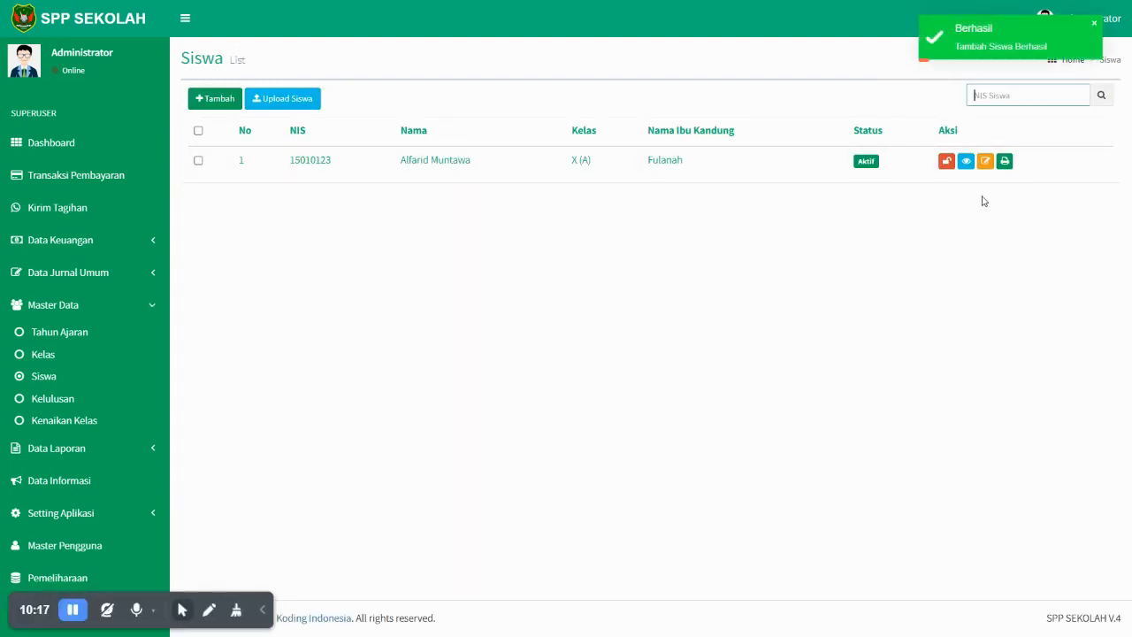
pyautogui.click(965, 160)
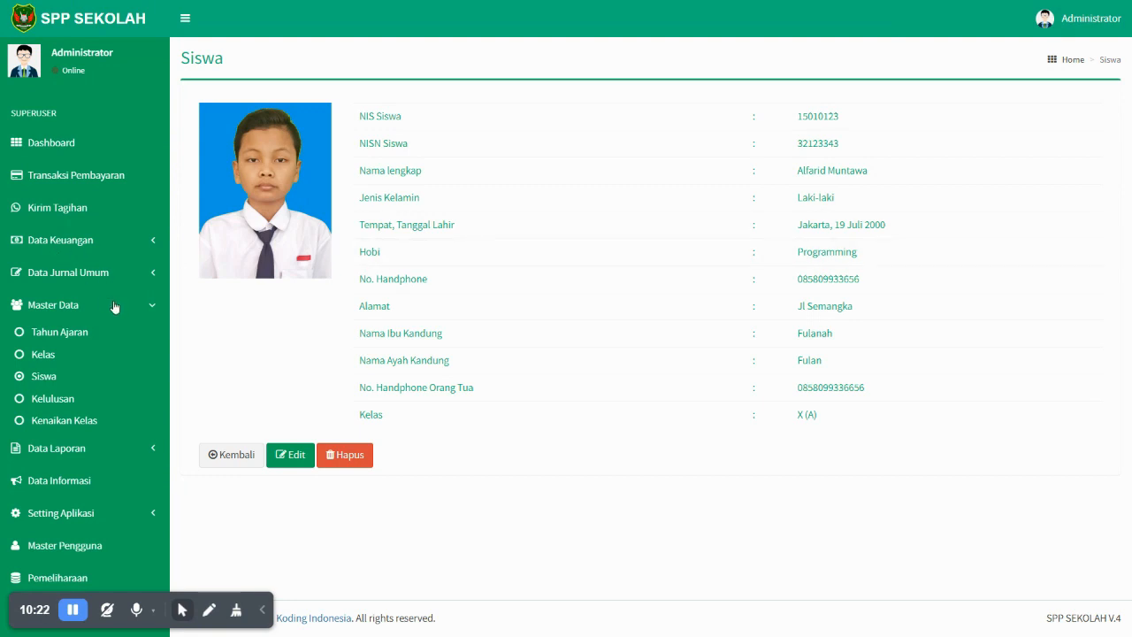
pyautogui.click(40, 381)
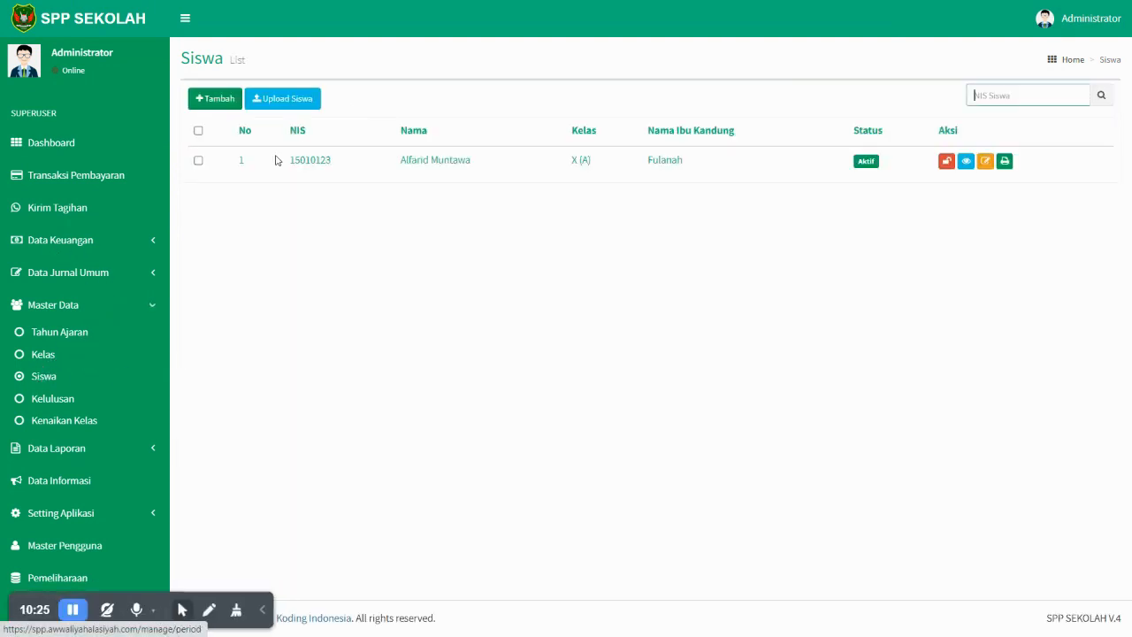
# - Start a new student with a full name, Laki-laki gender and Jakarta as birthplace
pyautogui.click(226, 106)
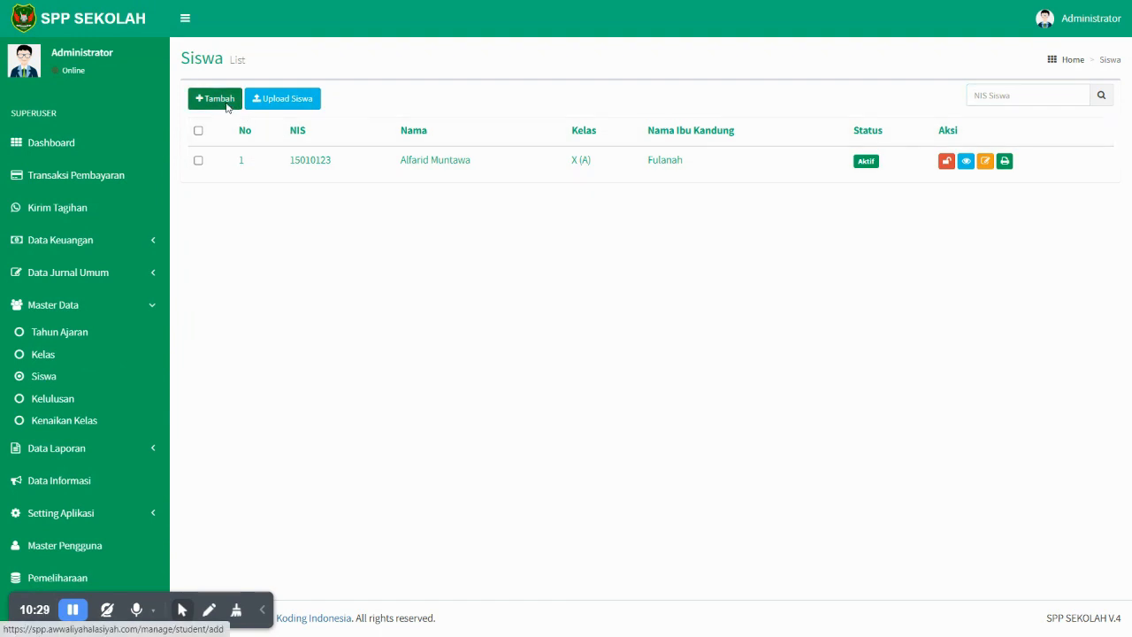
pyautogui.click(285, 157)
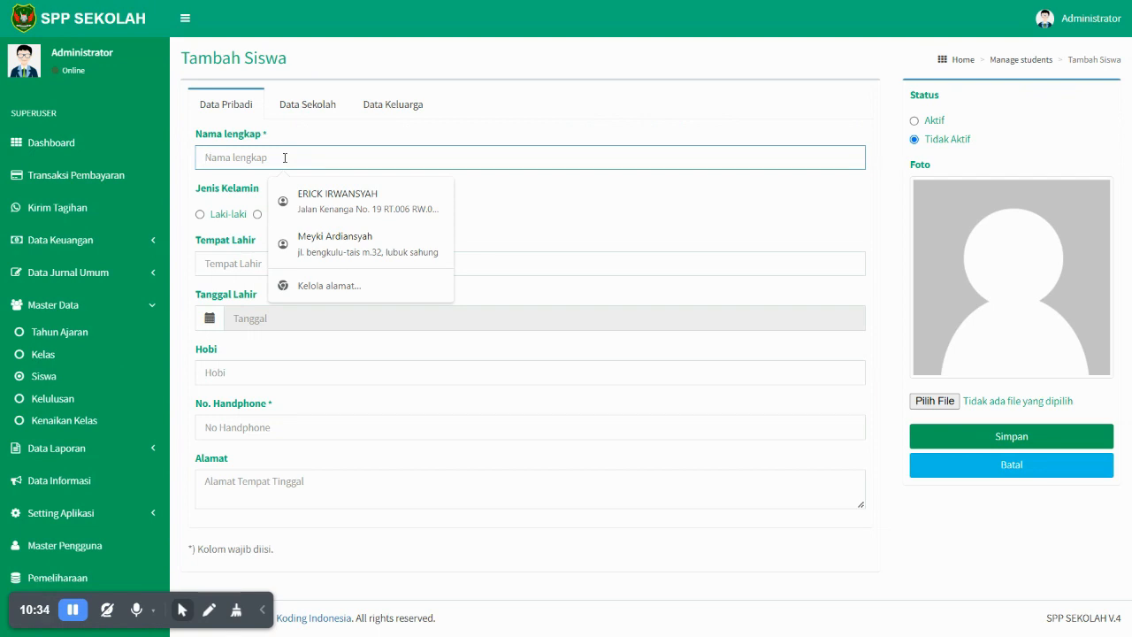
pyautogui.write('Re')
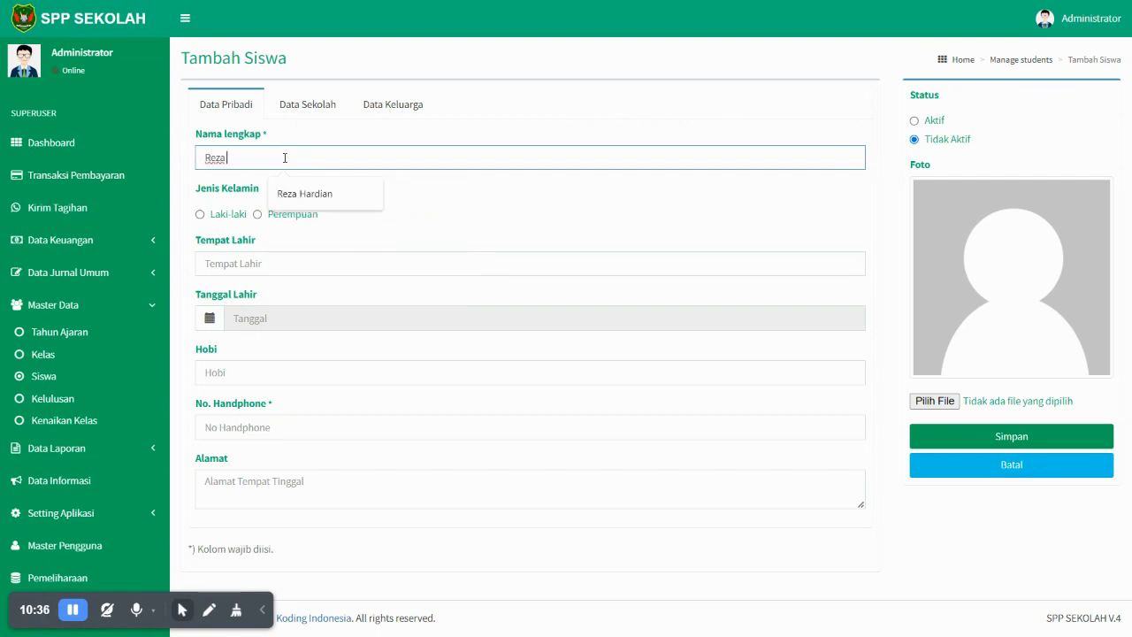
pyautogui.write('za')
pyautogui.click(305, 193)
pyautogui.click(235, 214)
pyautogui.click(283, 264)
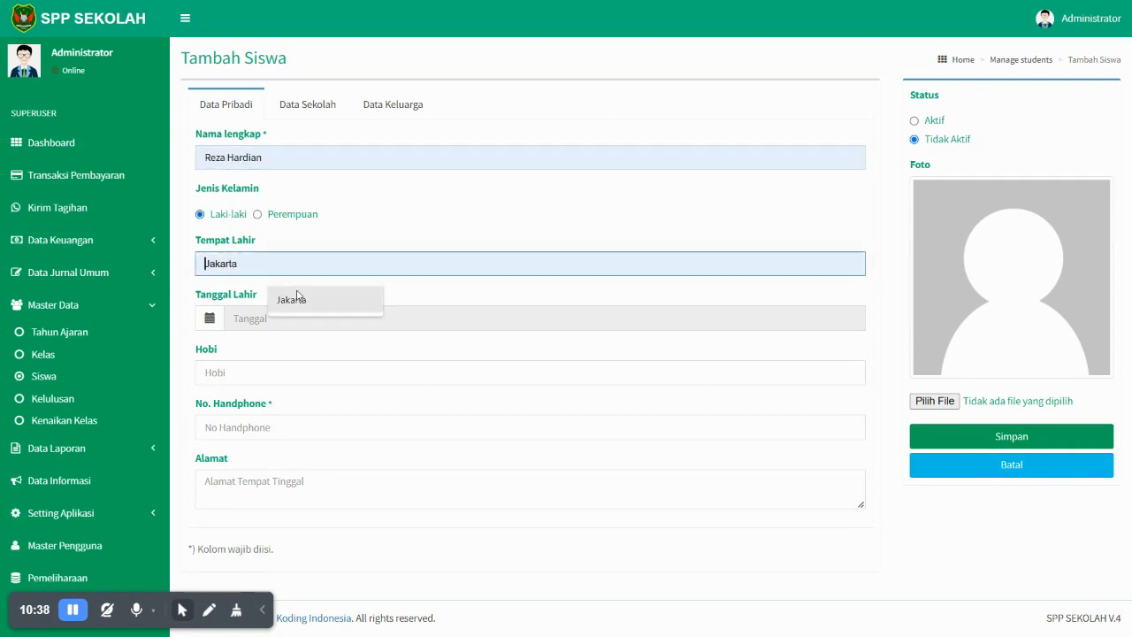
pyautogui.click(304, 303)
# - Set the birth date to 2005-07-14 in the date picker
pyautogui.click(294, 325)
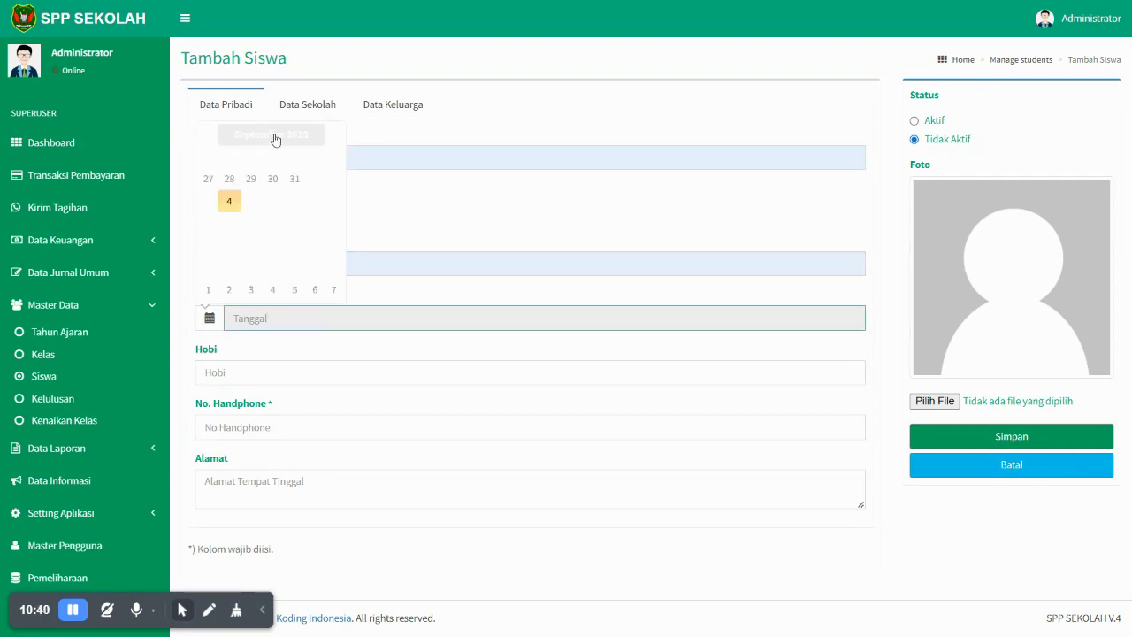
pyautogui.click(275, 138)
pyautogui.click(273, 317)
pyautogui.click(263, 142)
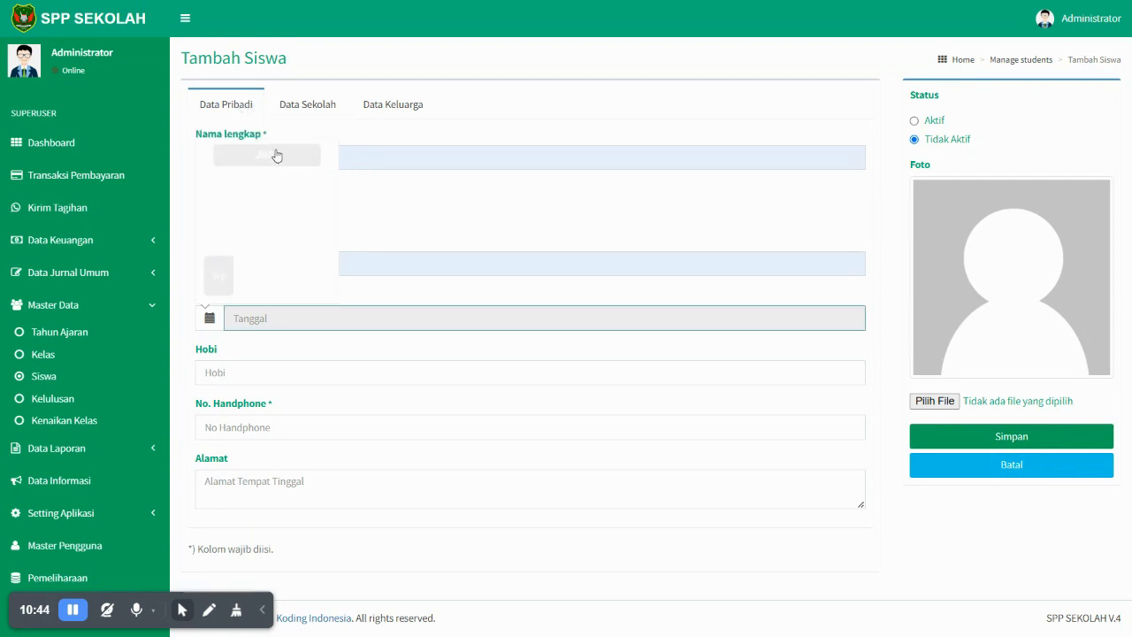
pyautogui.click(272, 156)
pyautogui.click(274, 156)
pyautogui.click(251, 190)
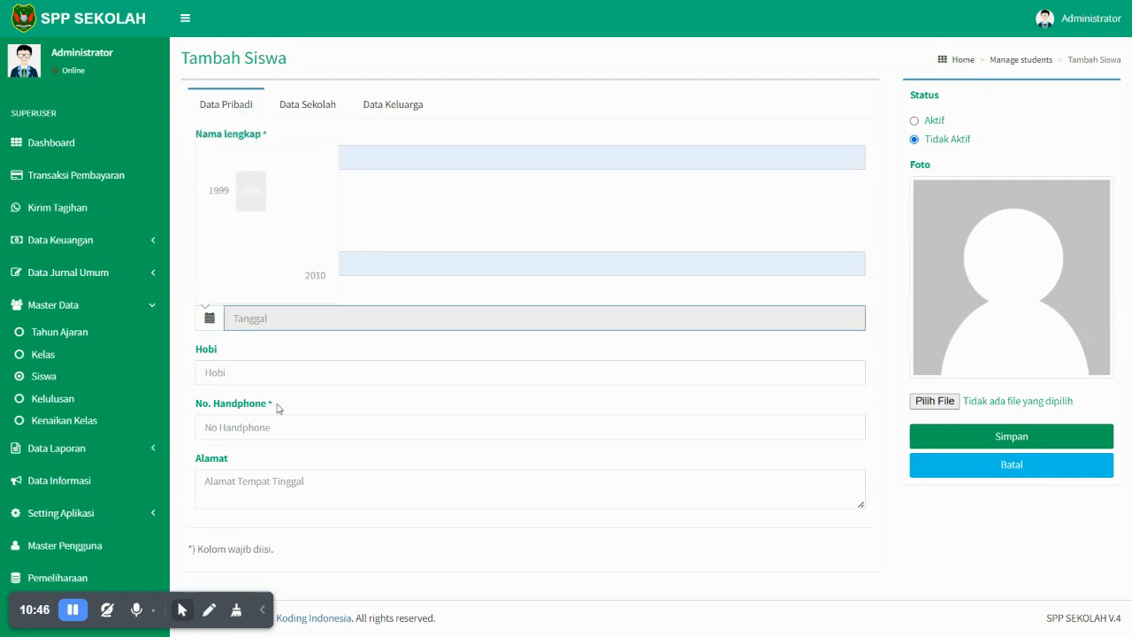
pyautogui.click(283, 233)
pyautogui.click(285, 230)
pyautogui.click(285, 225)
# - Fill in hobby Programming, the phone number, and begin the home address
pyautogui.click(297, 378)
pyautogui.click(305, 409)
pyautogui.click(301, 427)
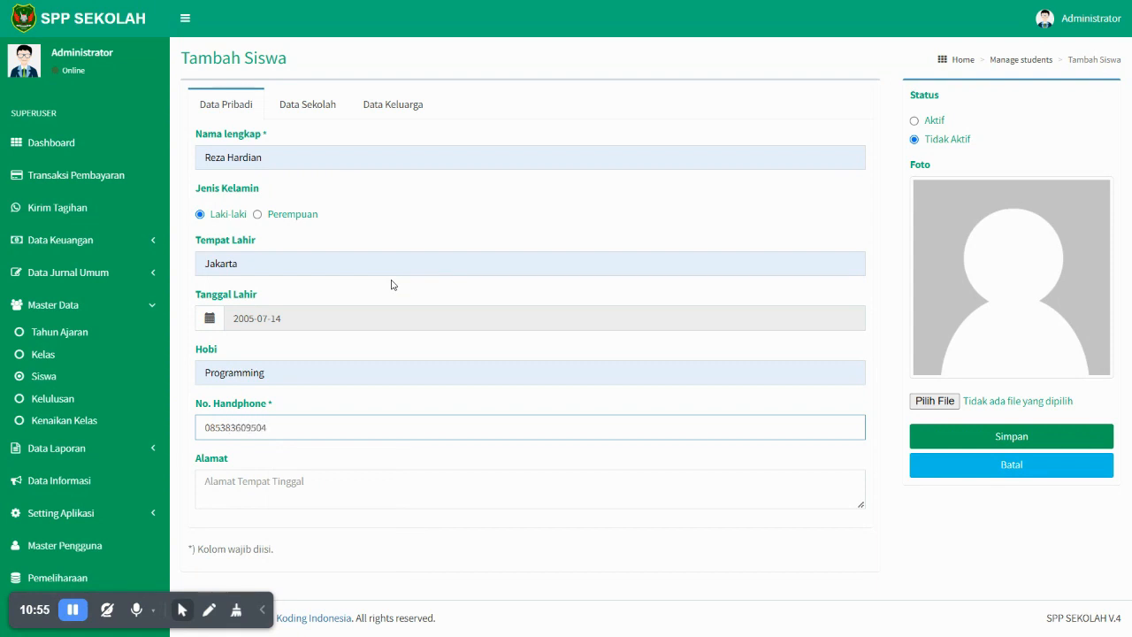
pyautogui.hotkey('ctrl', 'a')
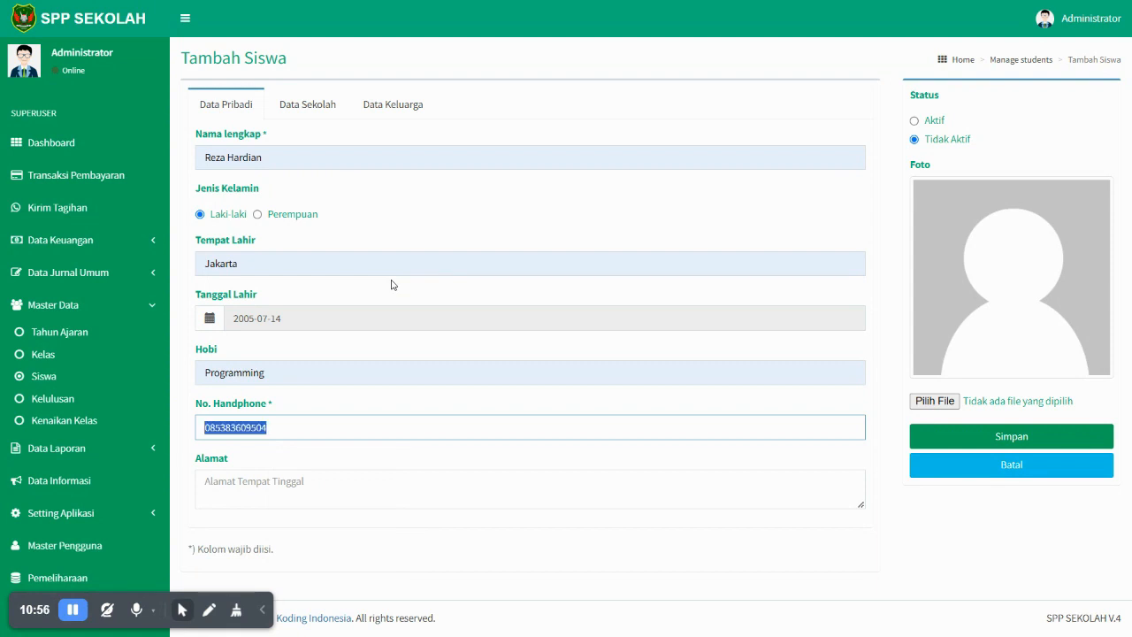
pyautogui.click(345, 489)
pyautogui.write('Jl NN')
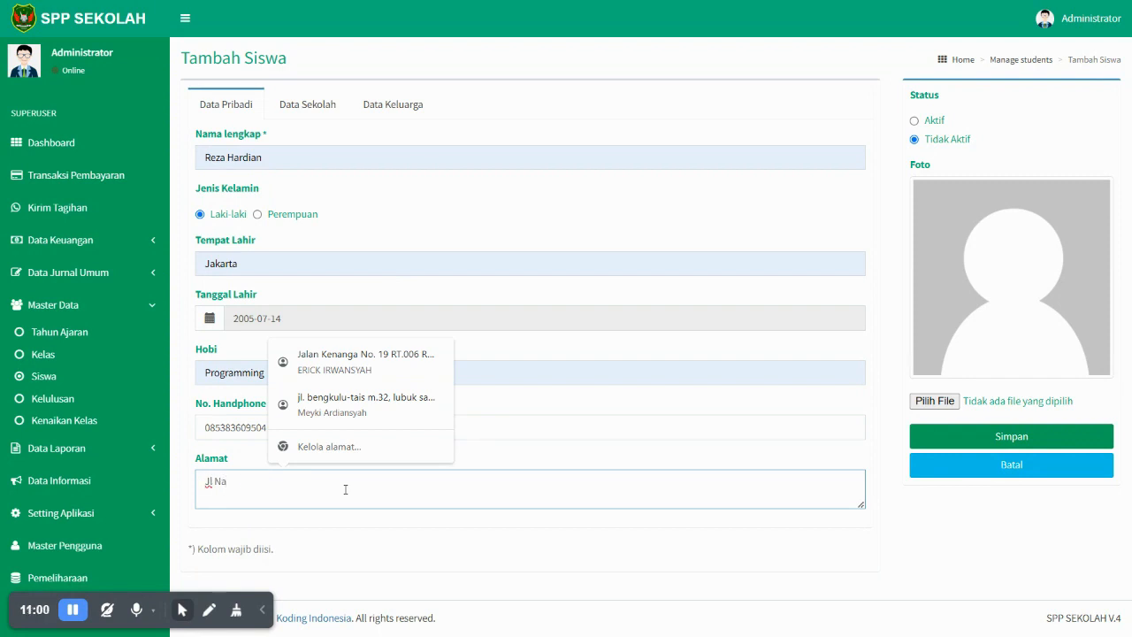
# - On the Data Sekolah tab, enter the student's NIS and login password with its confirmation
pyautogui.click(323, 111)
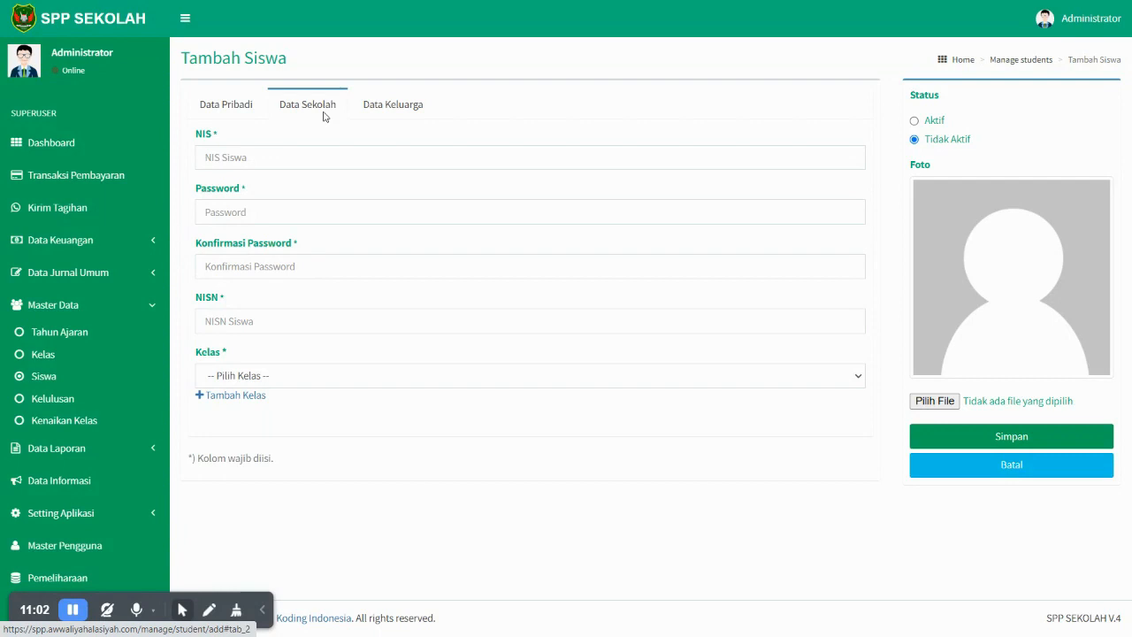
pyautogui.click(248, 160)
pyautogui.write('150123433')
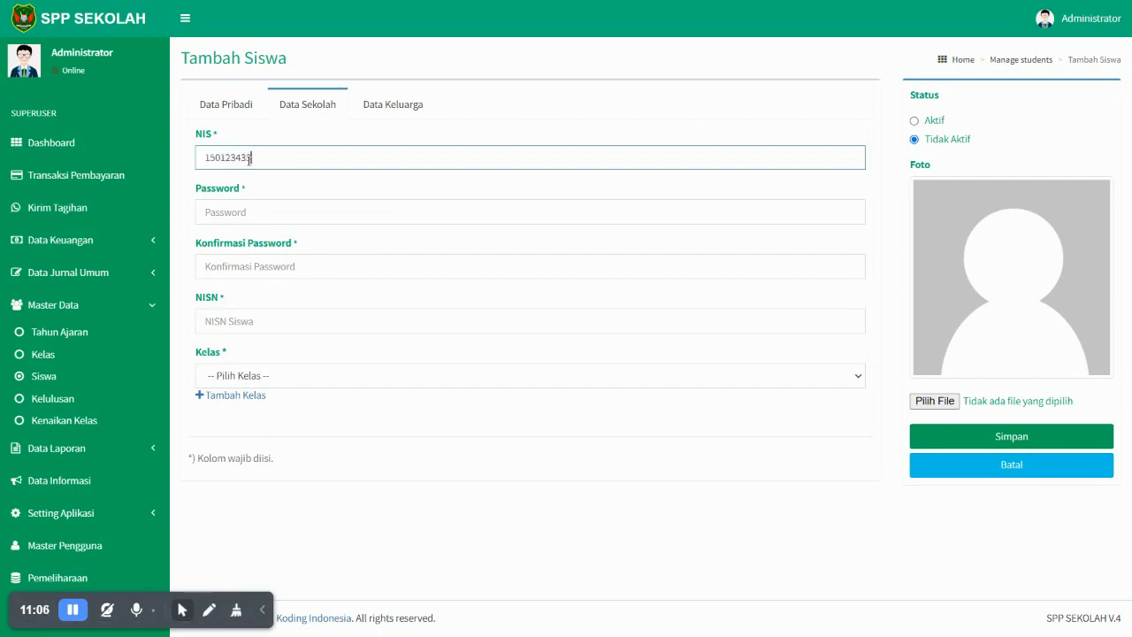
pyautogui.click(250, 213)
pyautogui.write('123')
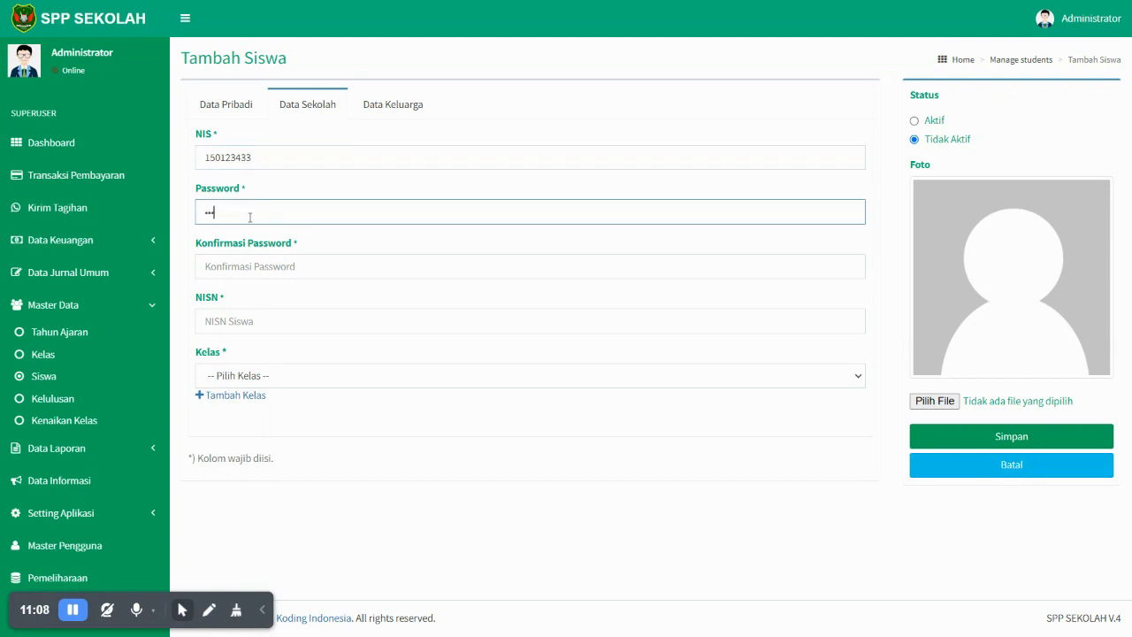
pyautogui.moveTo(251, 218); pyautogui.dragTo(168, 223)
pyautogui.write('123')
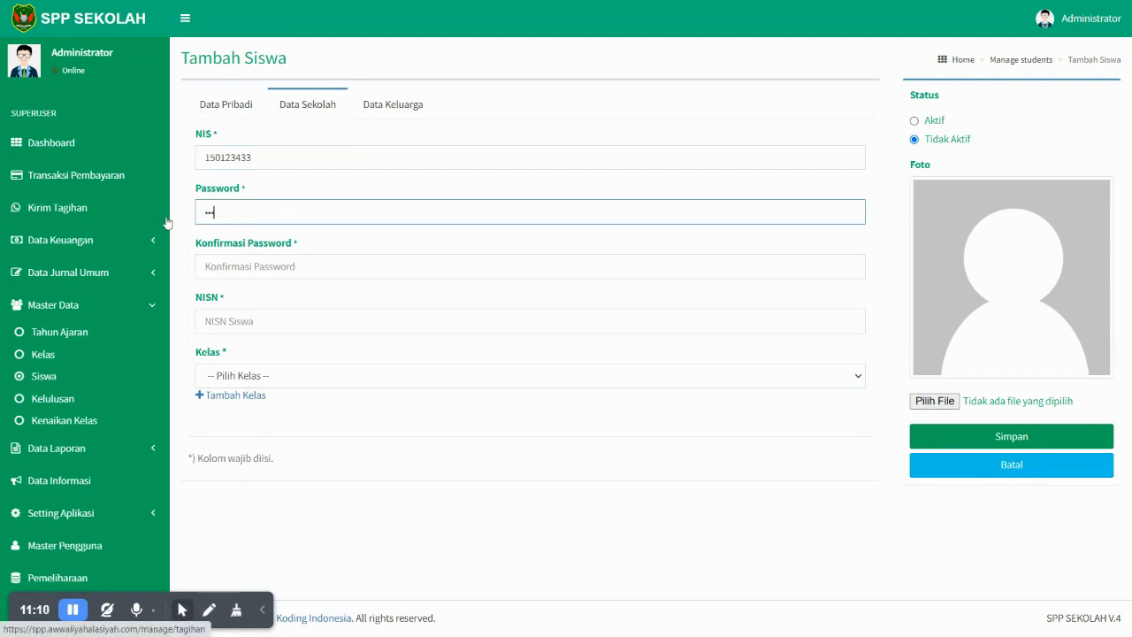
pyautogui.click(265, 259)
pyautogui.write('123456')
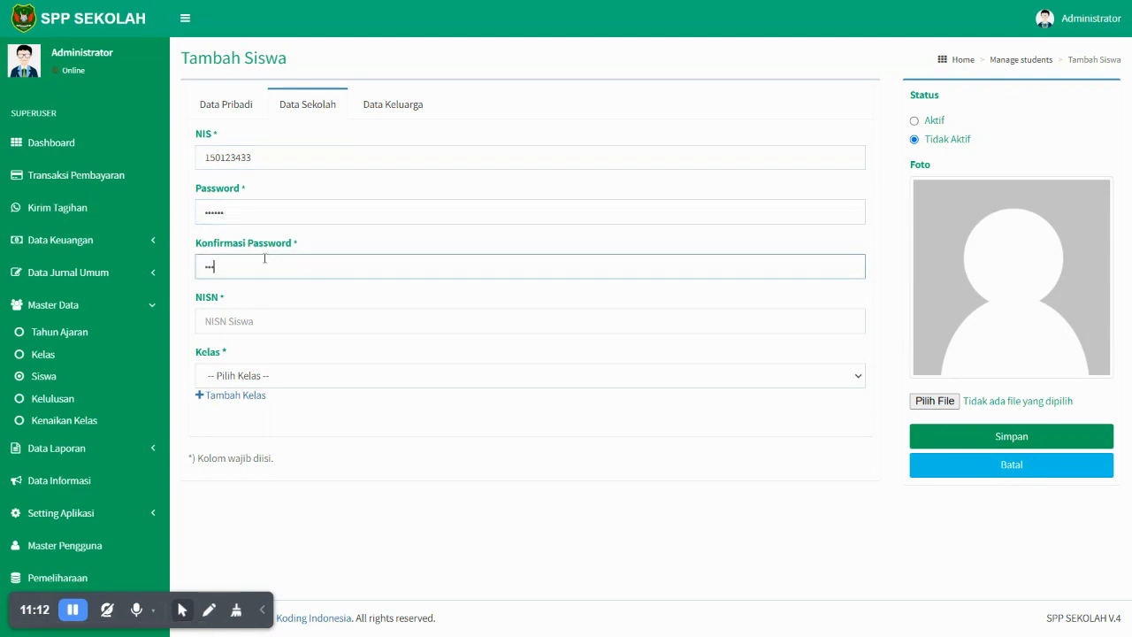
# - Enter the student's NISN and assign the student to class X (B)
pyautogui.click(263, 326)
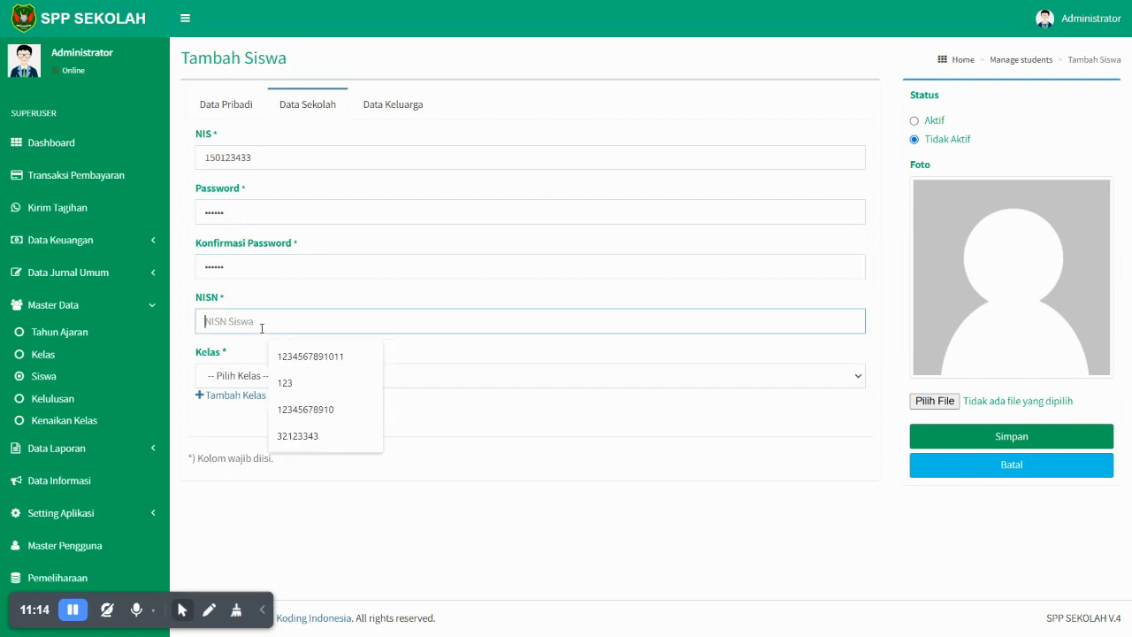
pyautogui.write('32431124343')
pyautogui.click(277, 382)
pyautogui.click(251, 423)
# - On the Data Keluarga tab, fill in the mother's name from the suggestion
pyautogui.click(406, 113)
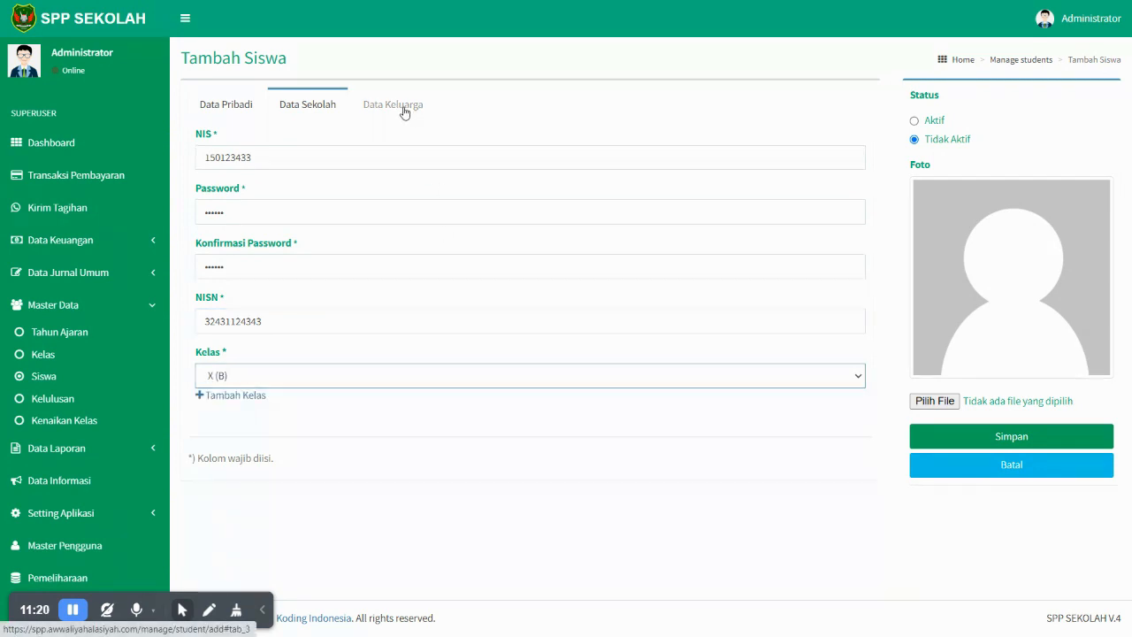
pyautogui.click(362, 159)
pyautogui.click(336, 189)
# - Fill in the father's name and the parent phone number from saved suggestions
pyautogui.click(337, 205)
pyautogui.click(292, 249)
pyautogui.click(283, 265)
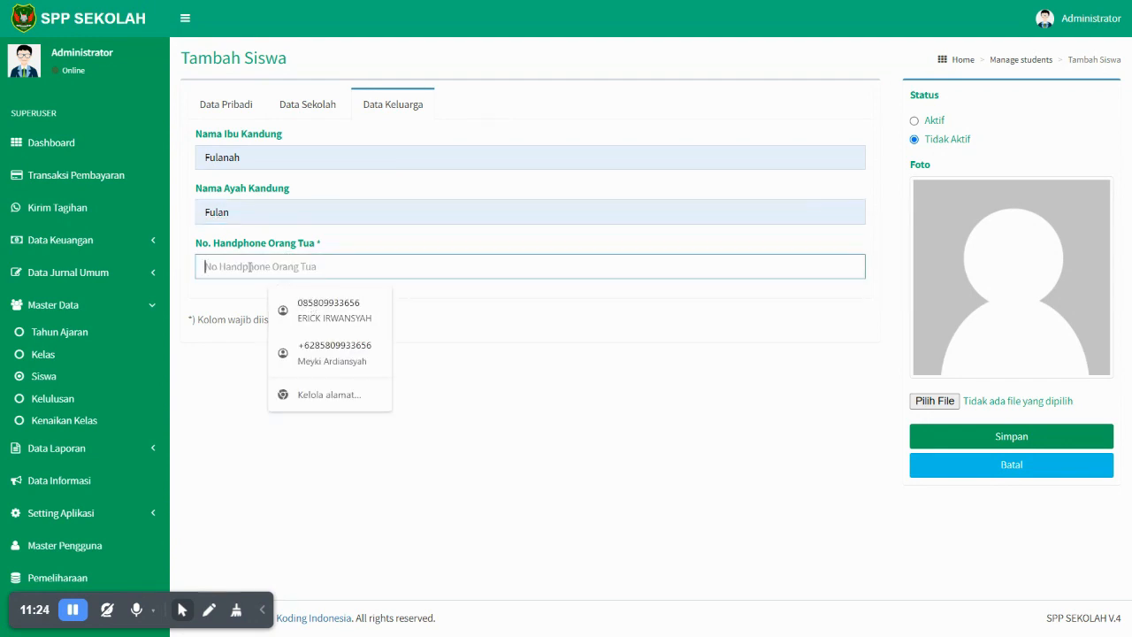
pyautogui.click(305, 300)
pyautogui.click(485, 321)
# - Mark the student Aktif, attach the student's photo, and save the record
pyautogui.click(916, 122)
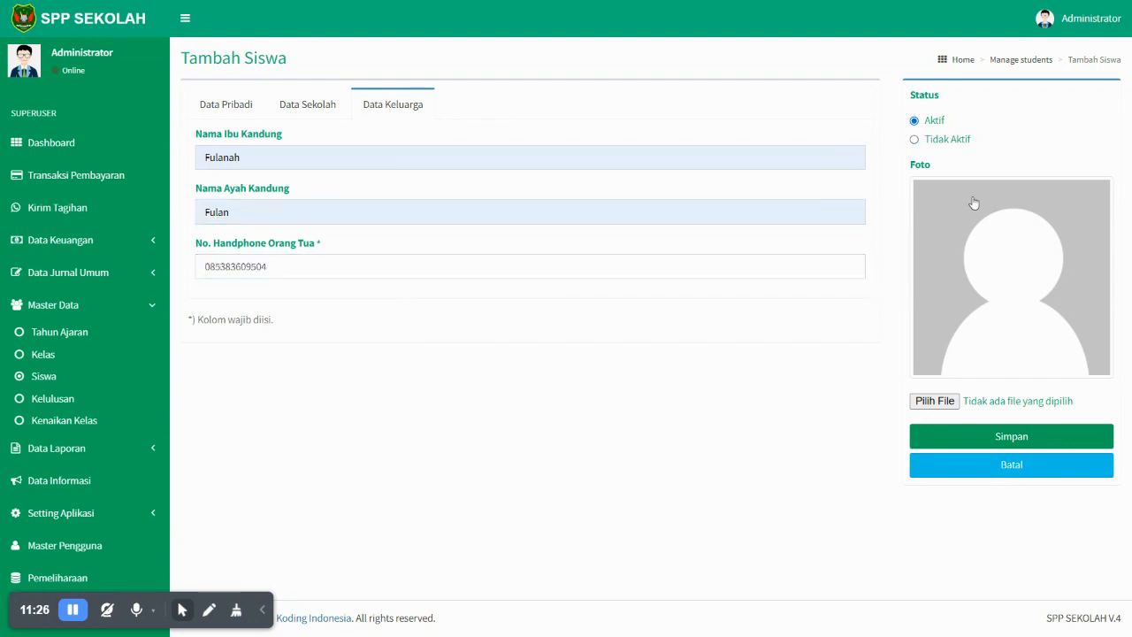
pyautogui.click(950, 400)
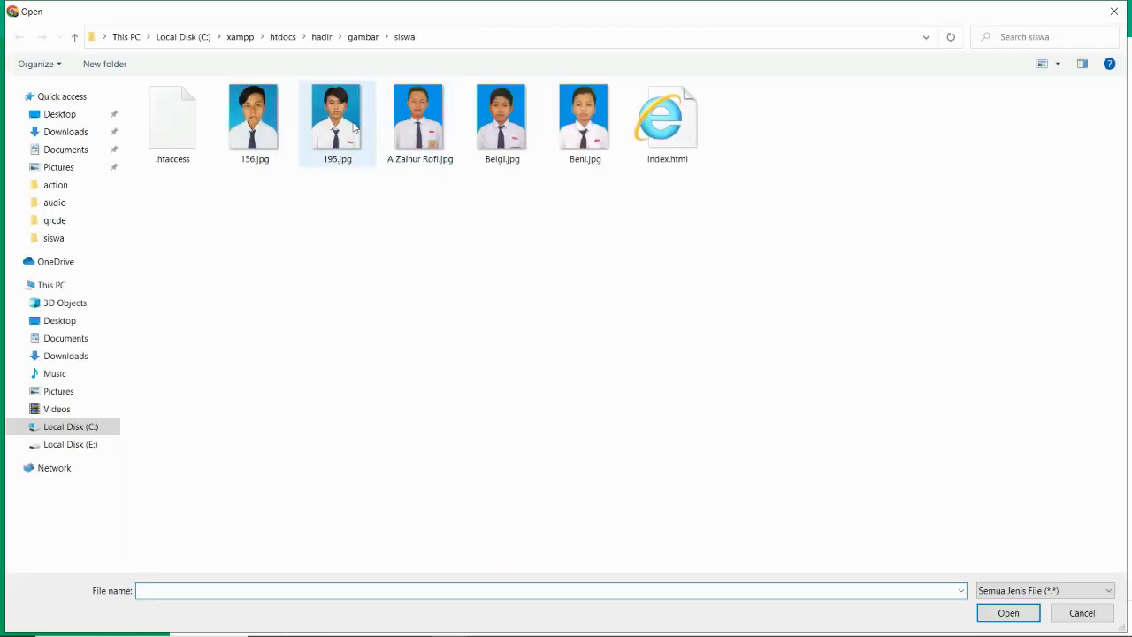
pyautogui.click(356, 128)
pyautogui.click(400, 133)
pyautogui.doubleClick(401, 133)
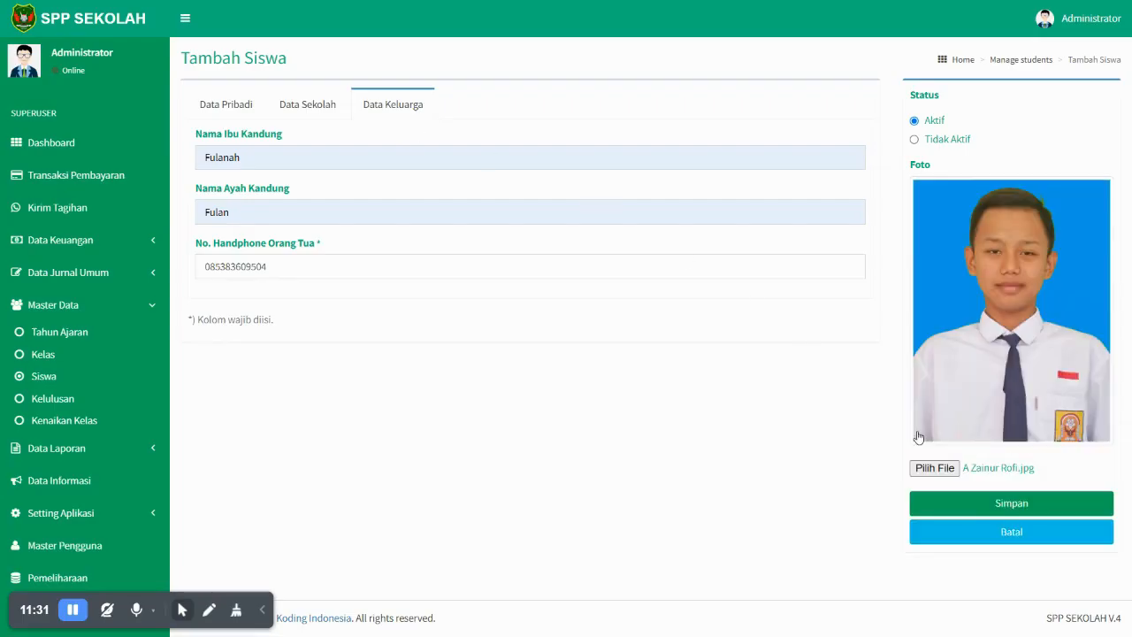
pyautogui.click(969, 511)
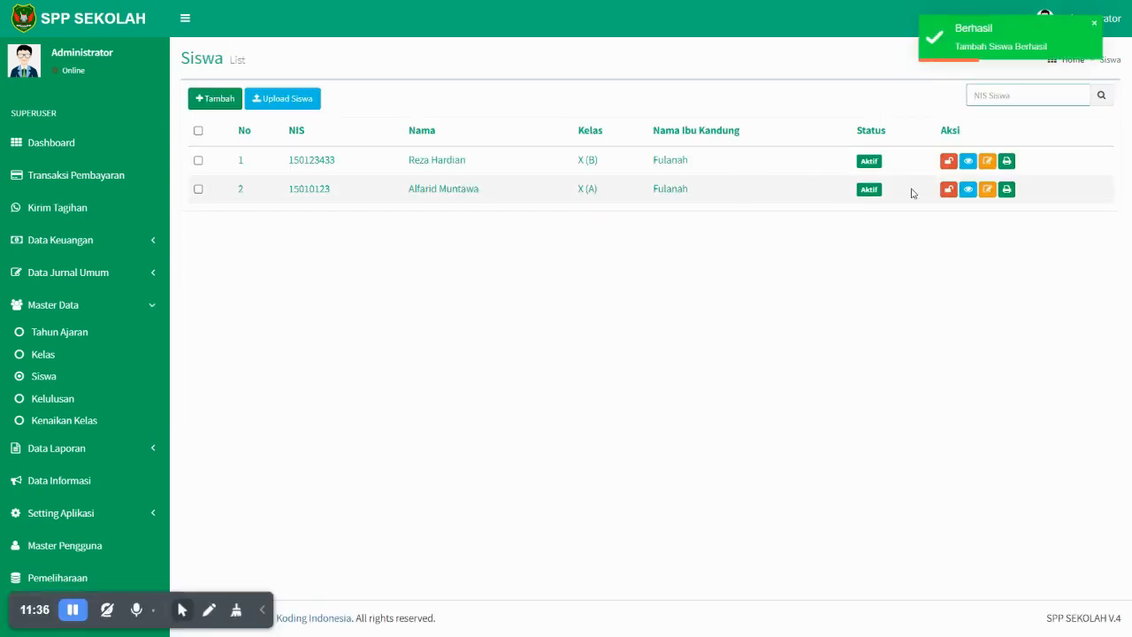
# - Review the first student's details, then go to the Data Pos Keuangan list
pyautogui.click(969, 162)
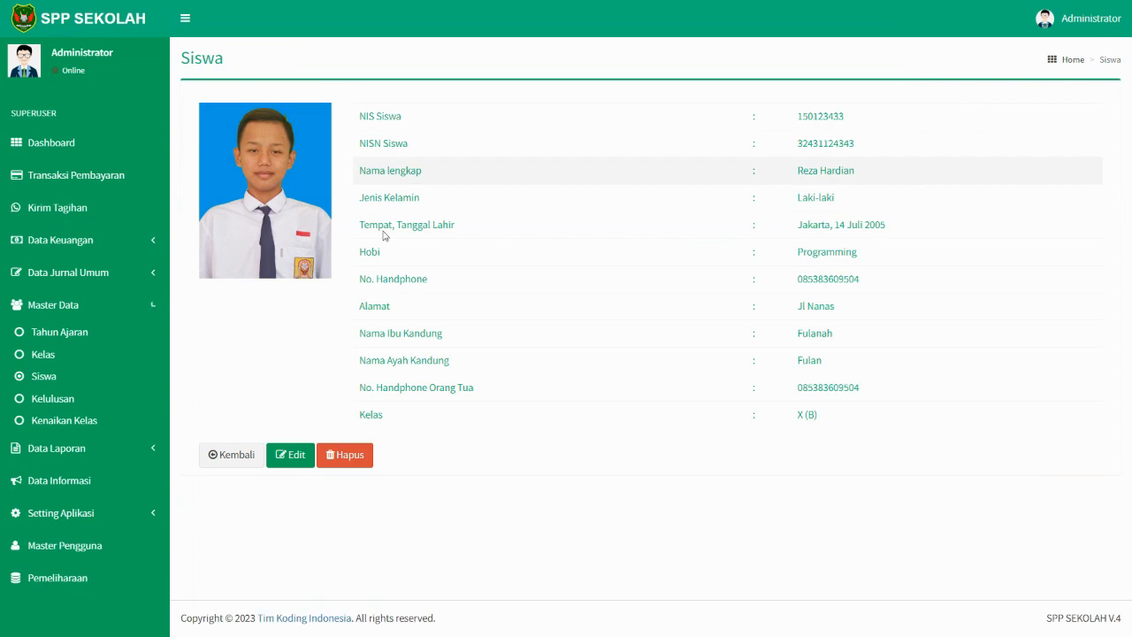
pyautogui.click(40, 377)
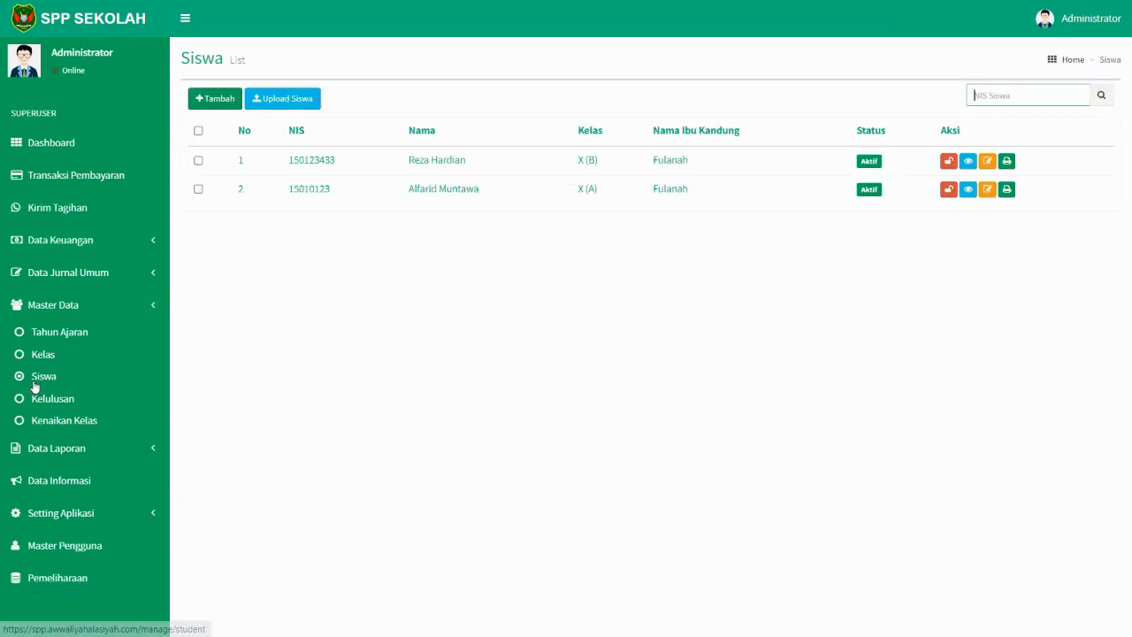
pyautogui.click(103, 249)
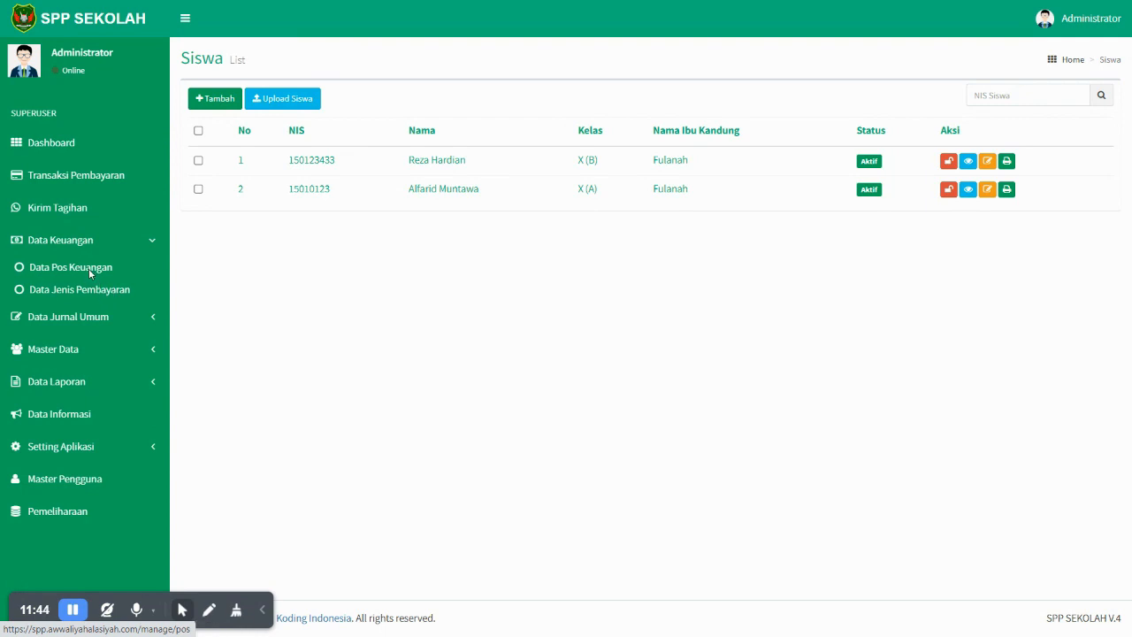
pyautogui.click(90, 272)
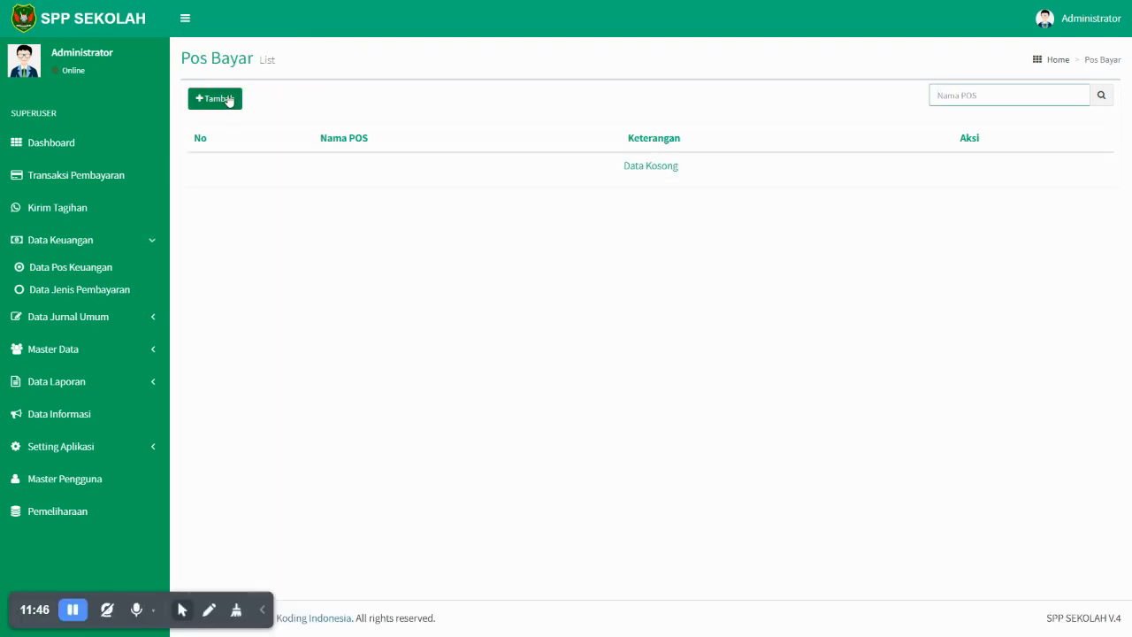
# - Add payment post SPP with description Sumbangan Pembinaan Pendidikan
pyautogui.click(228, 101)
pyautogui.click(468, 108)
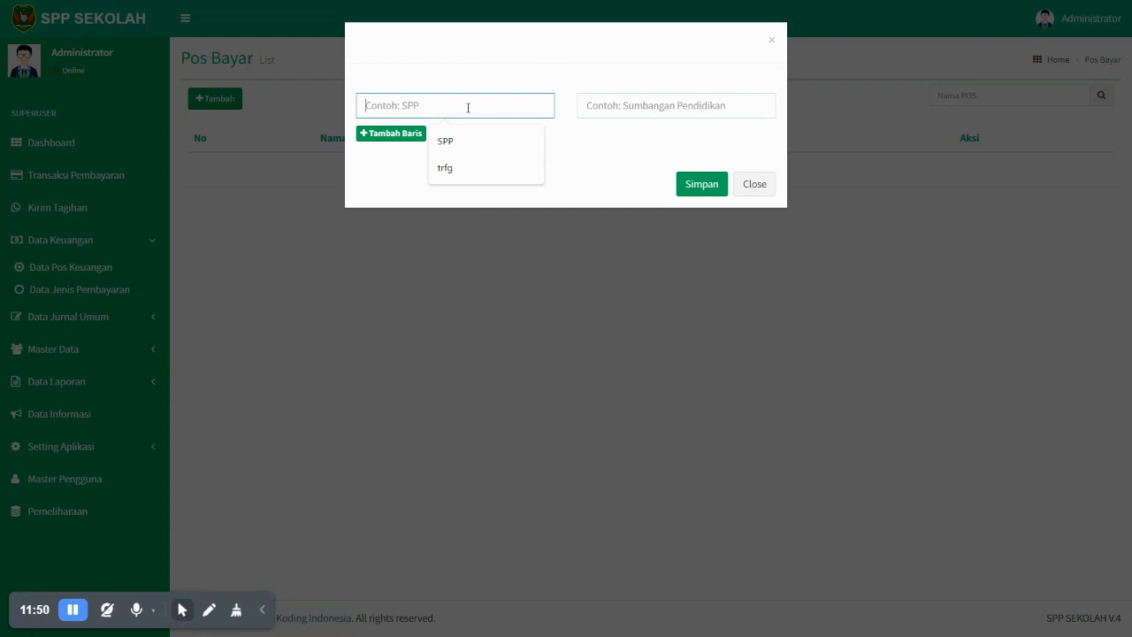
pyautogui.write('SPP')
pyautogui.press('BackSpace')
pyautogui.press('BackSpace')
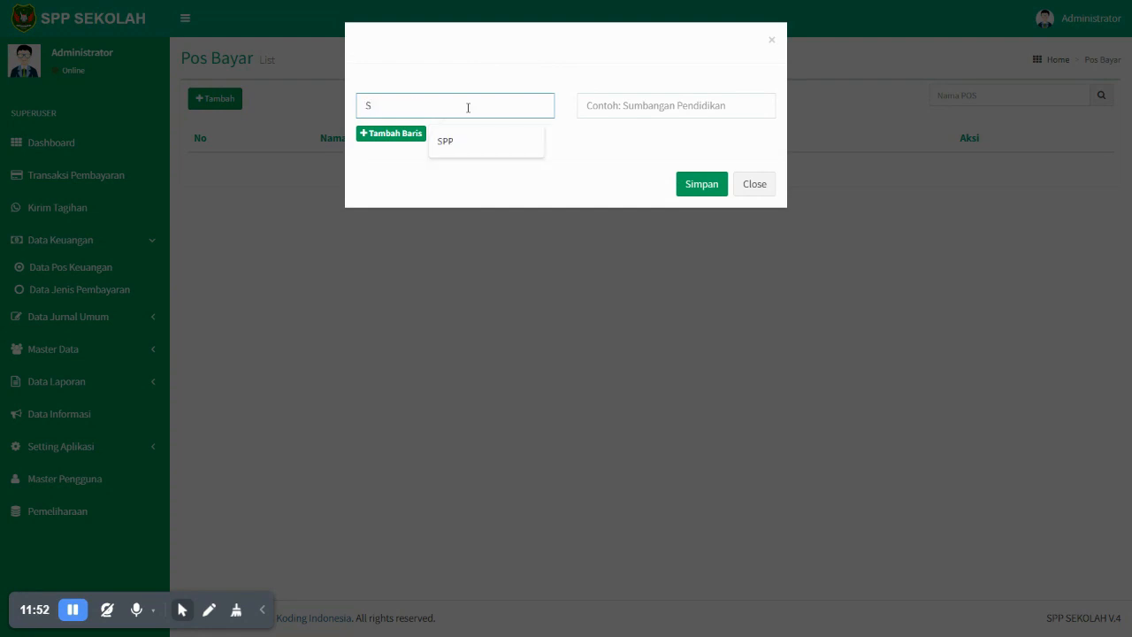
pyautogui.write('PP SEKL')
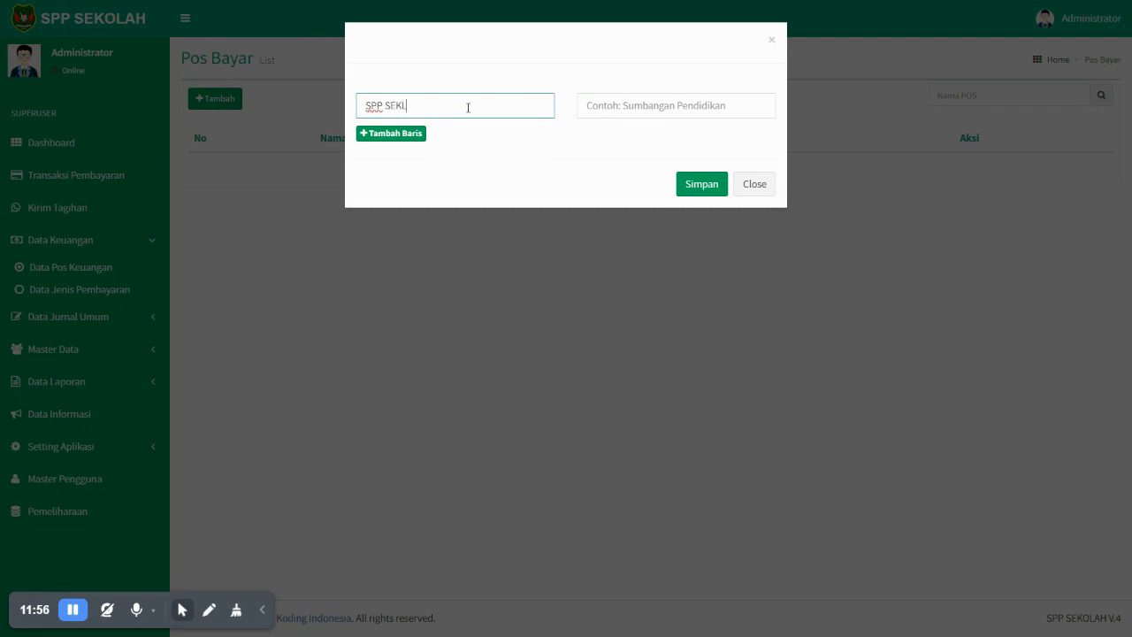
pyautogui.press('BackSpace')
pyautogui.press('BackSpace')
pyautogui.click(663, 109)
pyautogui.write('SU')
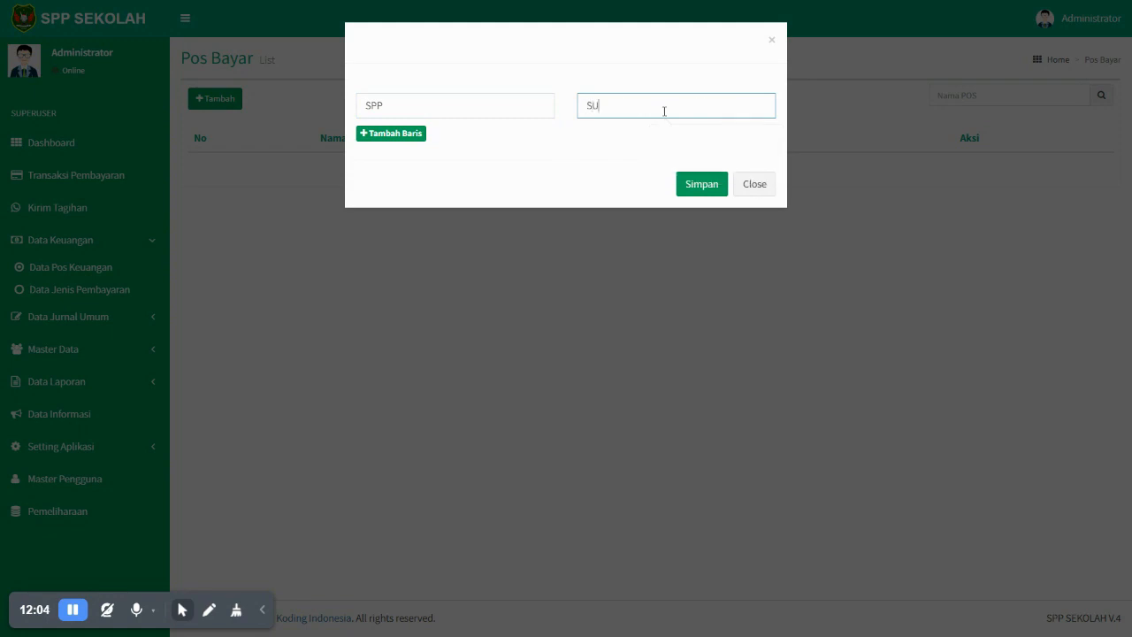
pyautogui.write('umbangan Pembinaan Pendidikan')
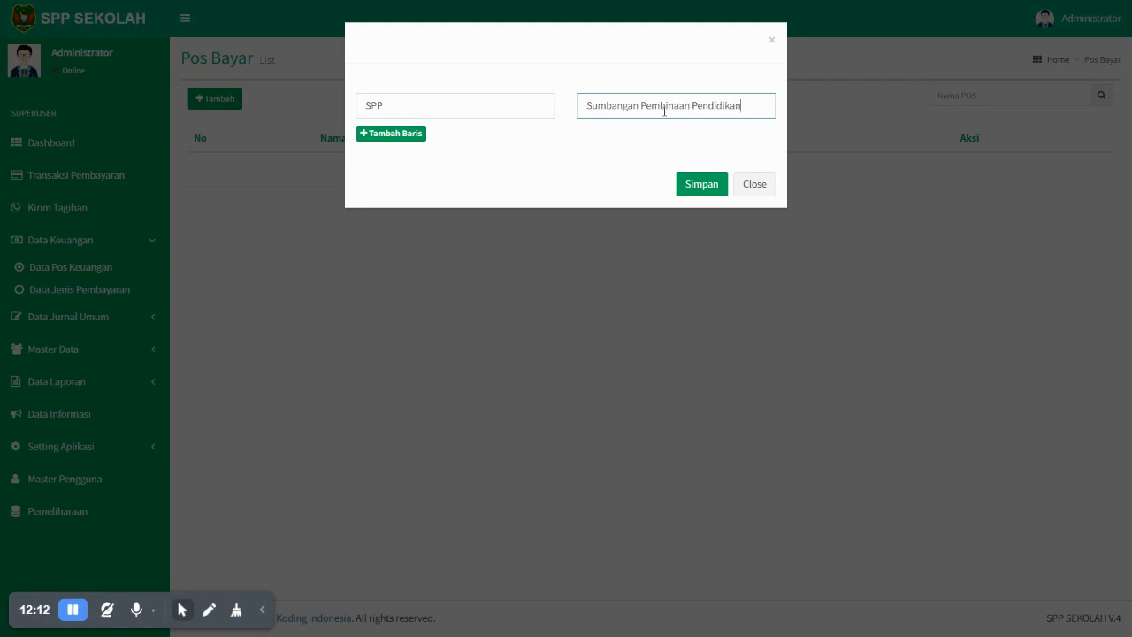
pyautogui.click(708, 184)
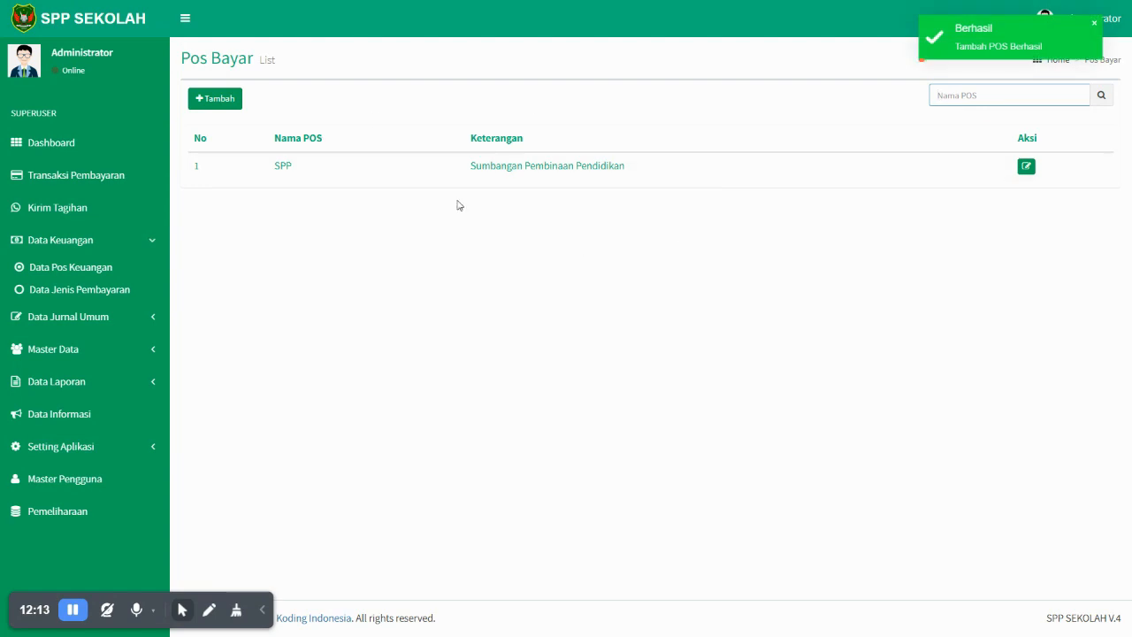
# - Add payment post Uang Gedung with description Sumbangan Gedung
pyautogui.click(215, 101)
pyautogui.click(415, 108)
pyautogui.write('Uang Gedung')
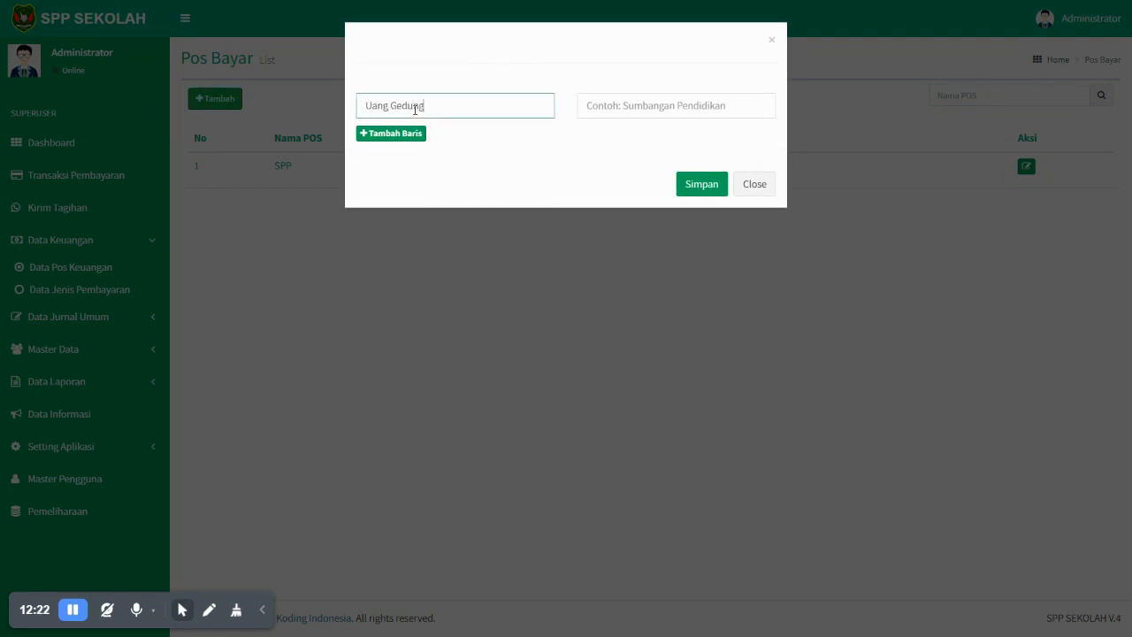
pyautogui.click(579, 110)
pyautogui.write('Sumbangan Gendu')
pyautogui.press('BackSpace')
pyautogui.write('du')
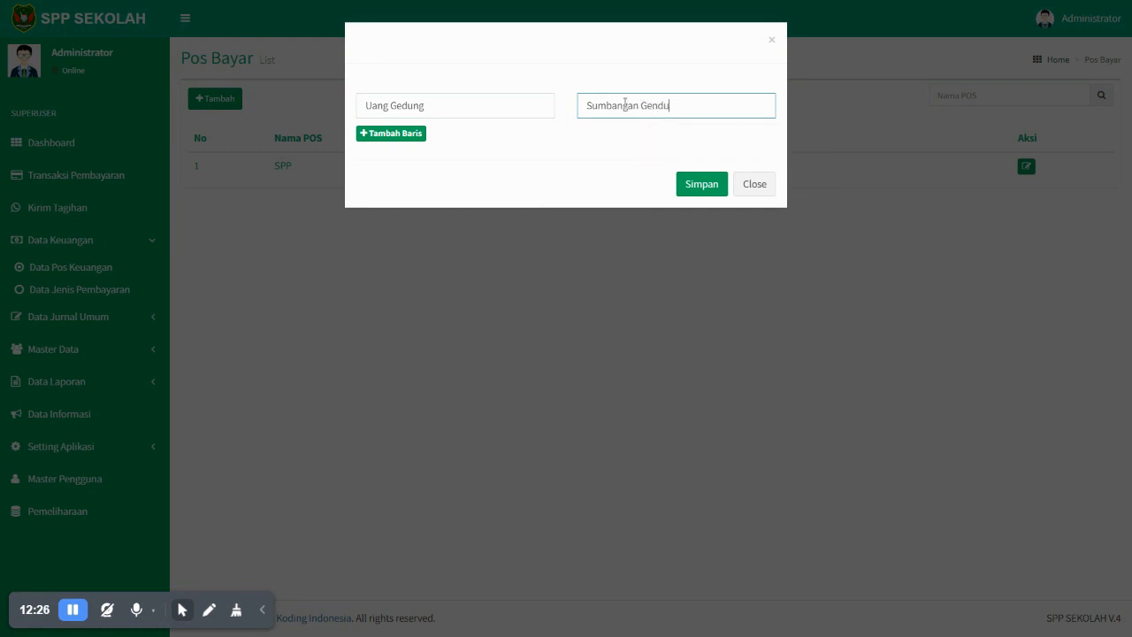
pyautogui.click(702, 184)
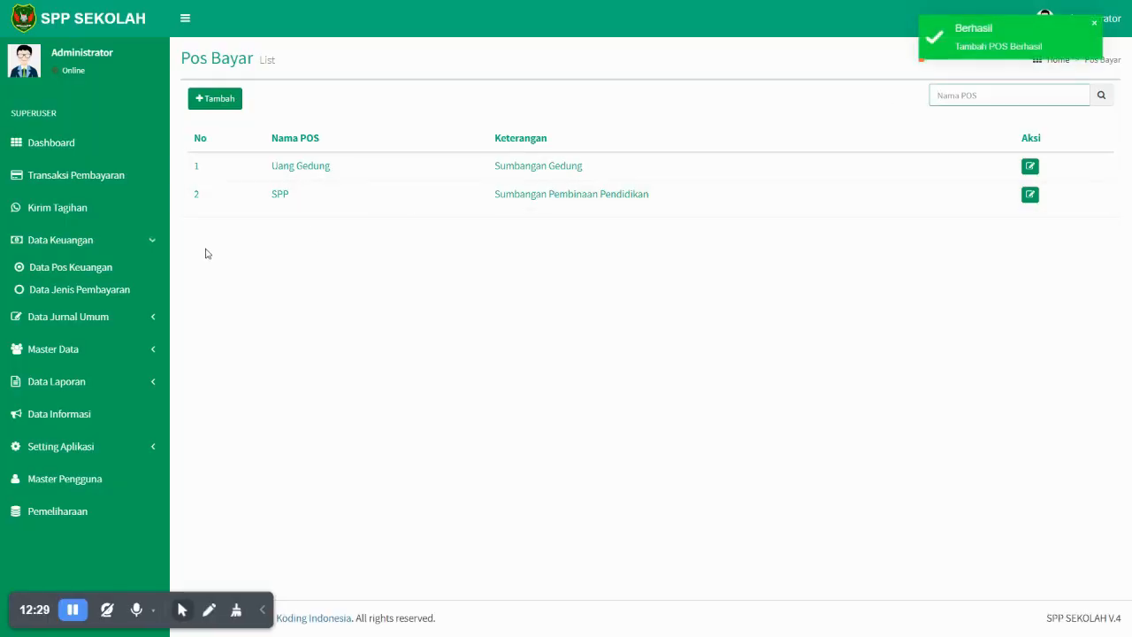
pyautogui.click(101, 296)
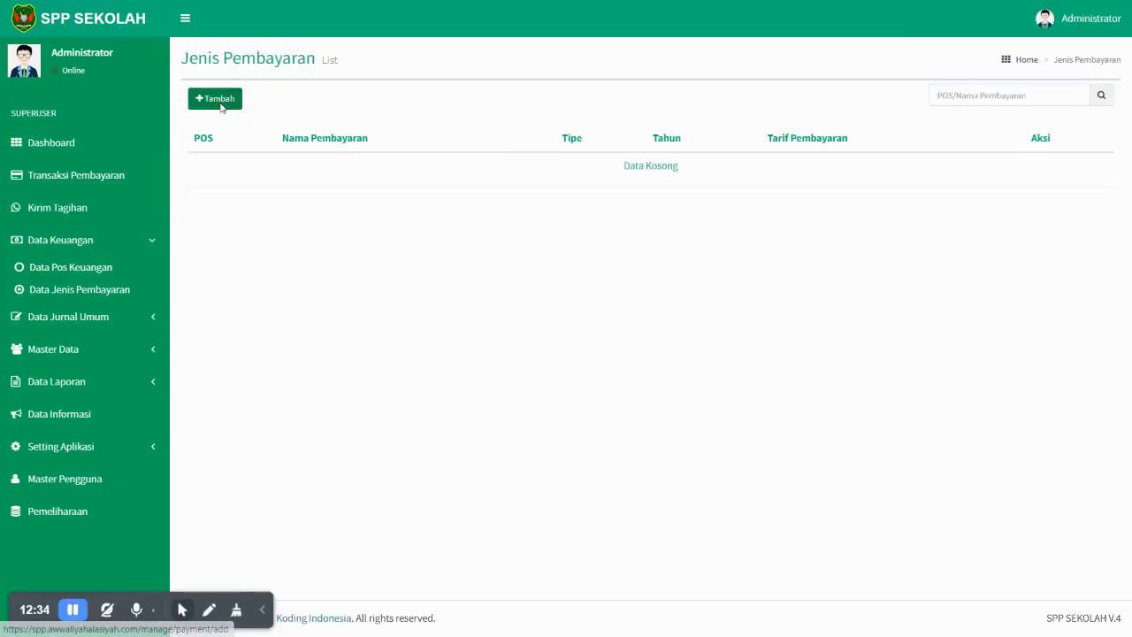
# - Add an SPP payment type for school year 2023/2024 with type Bulanan (monthly)
pyautogui.click(226, 100)
pyautogui.click(235, 124)
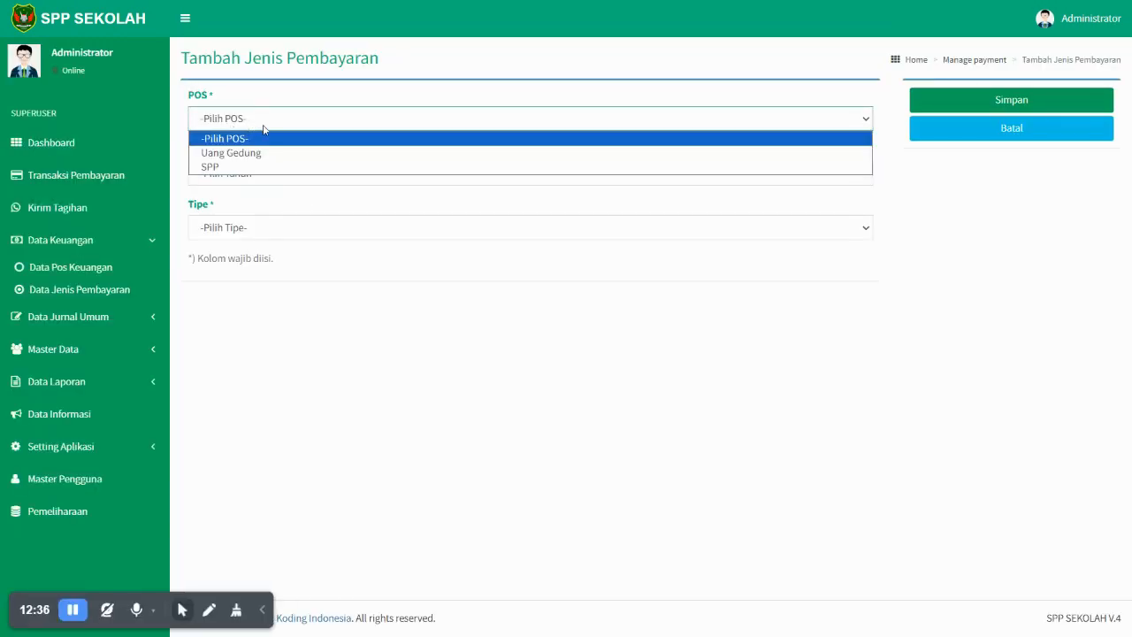
pyautogui.click(239, 165)
pyautogui.click(237, 177)
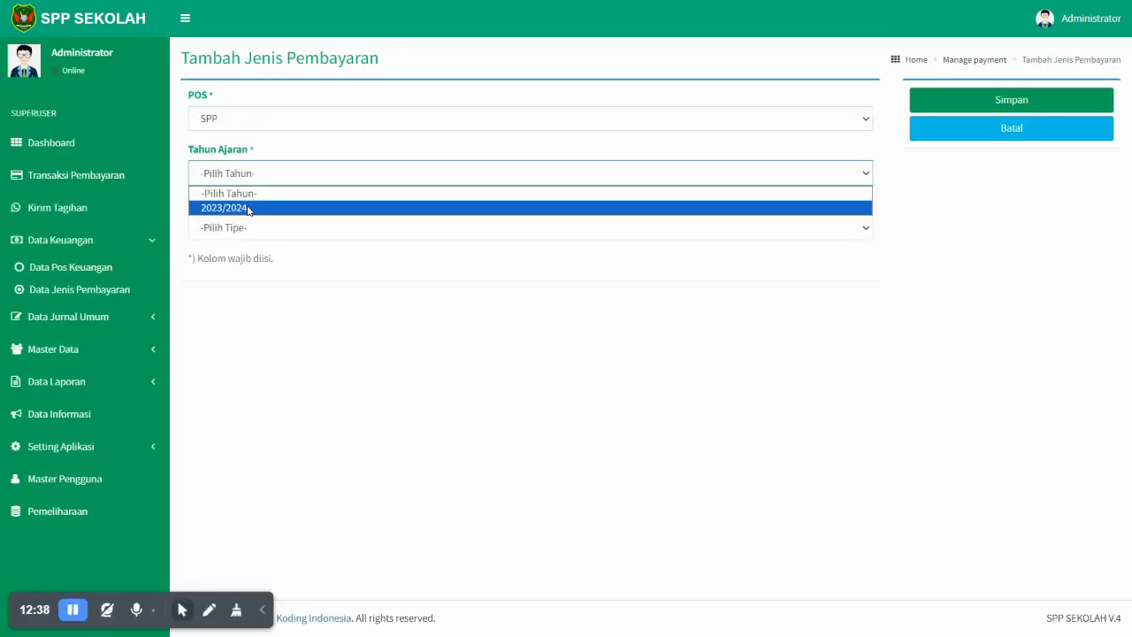
pyautogui.click(248, 209)
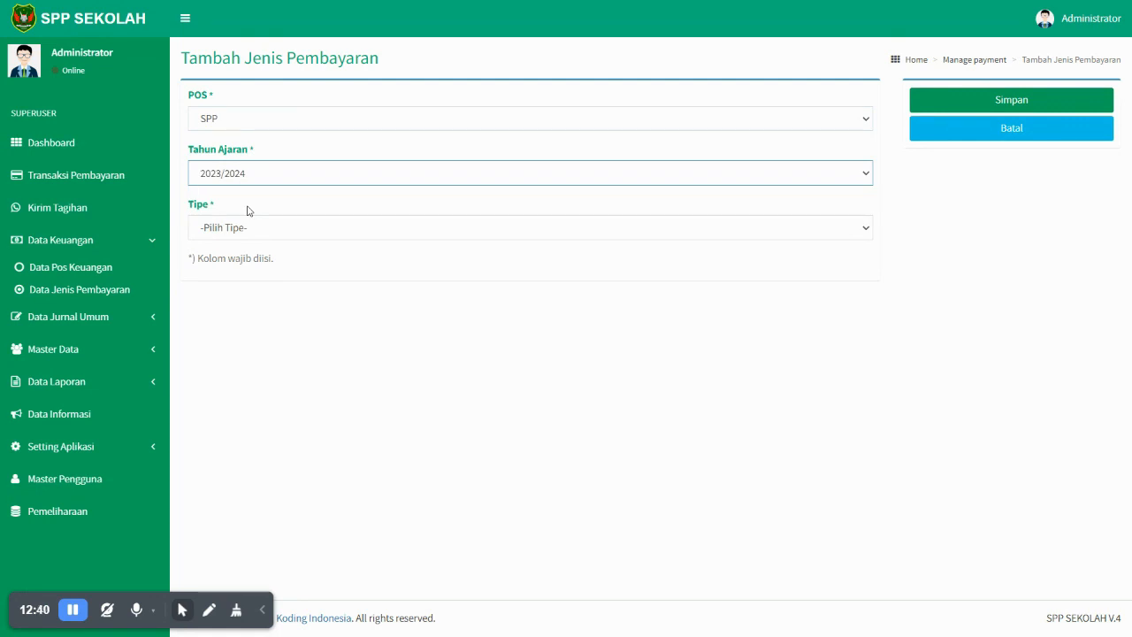
pyautogui.click(250, 234)
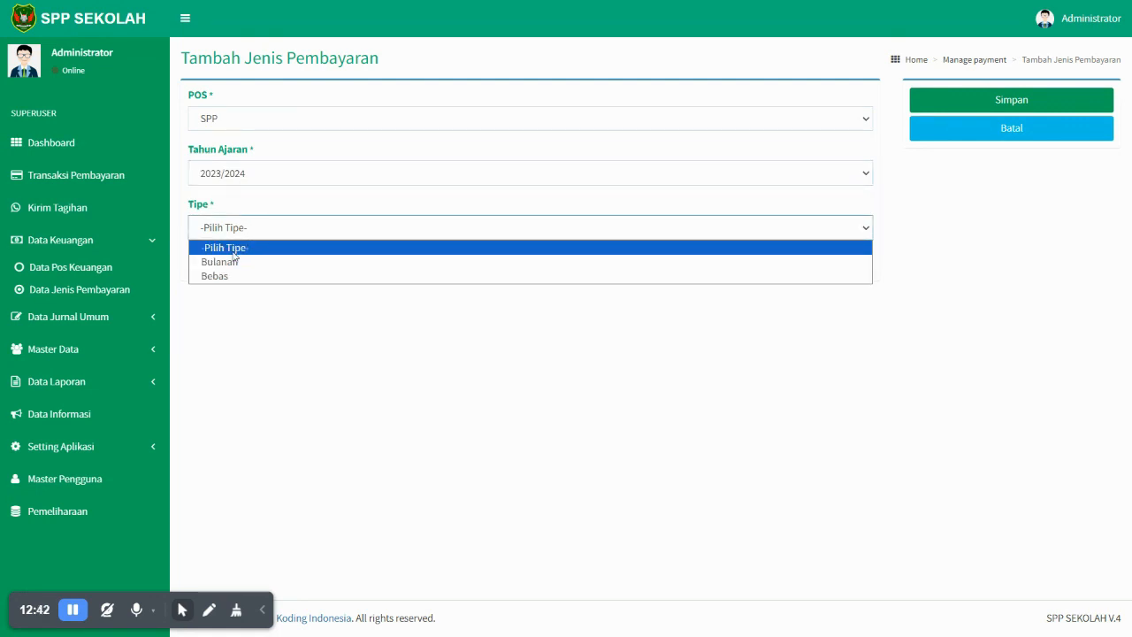
pyautogui.click(230, 262)
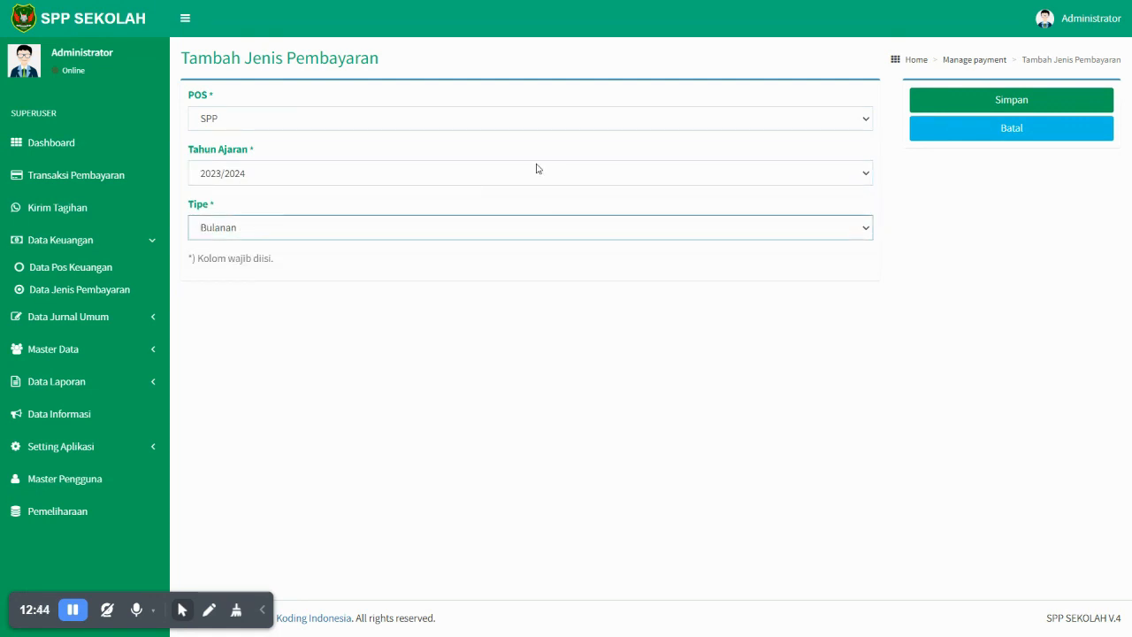
pyautogui.click(984, 103)
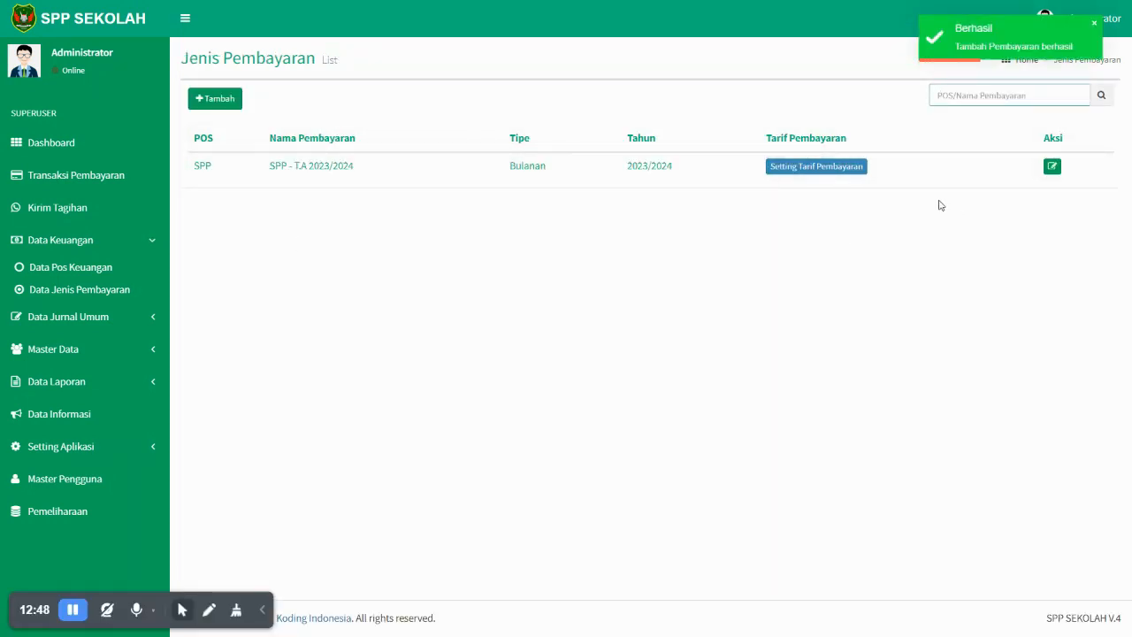
pyautogui.click(802, 169)
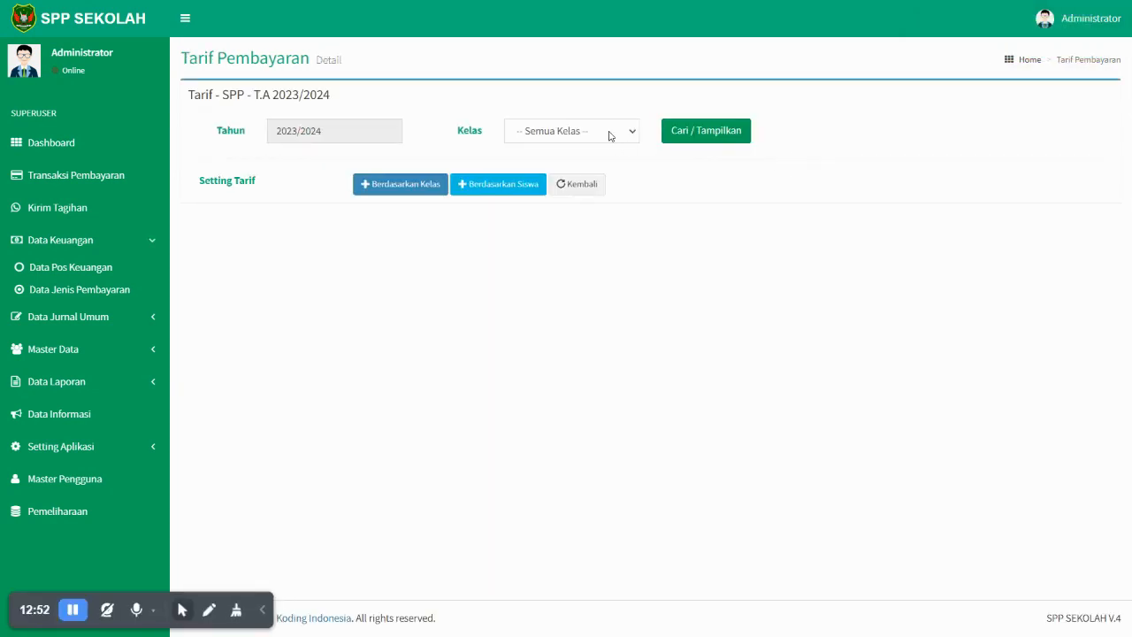
# - Set a Rp 150,000 monthly SPP tariff for class X (A) for all twelve months
pyautogui.click(610, 133)
pyautogui.click(559, 148)
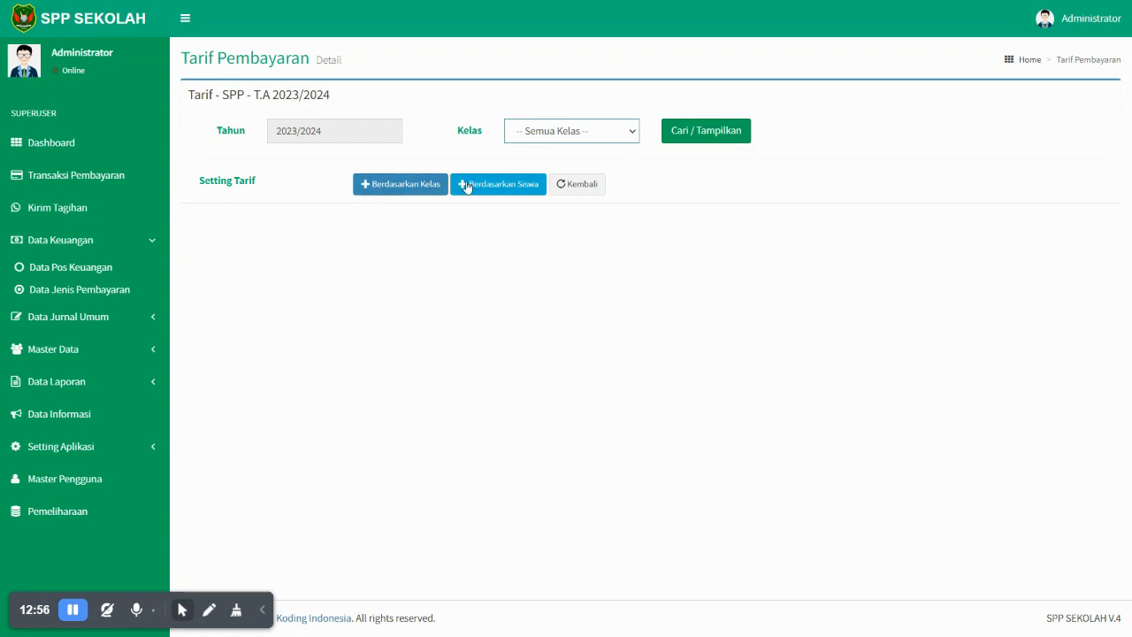
pyautogui.click(409, 185)
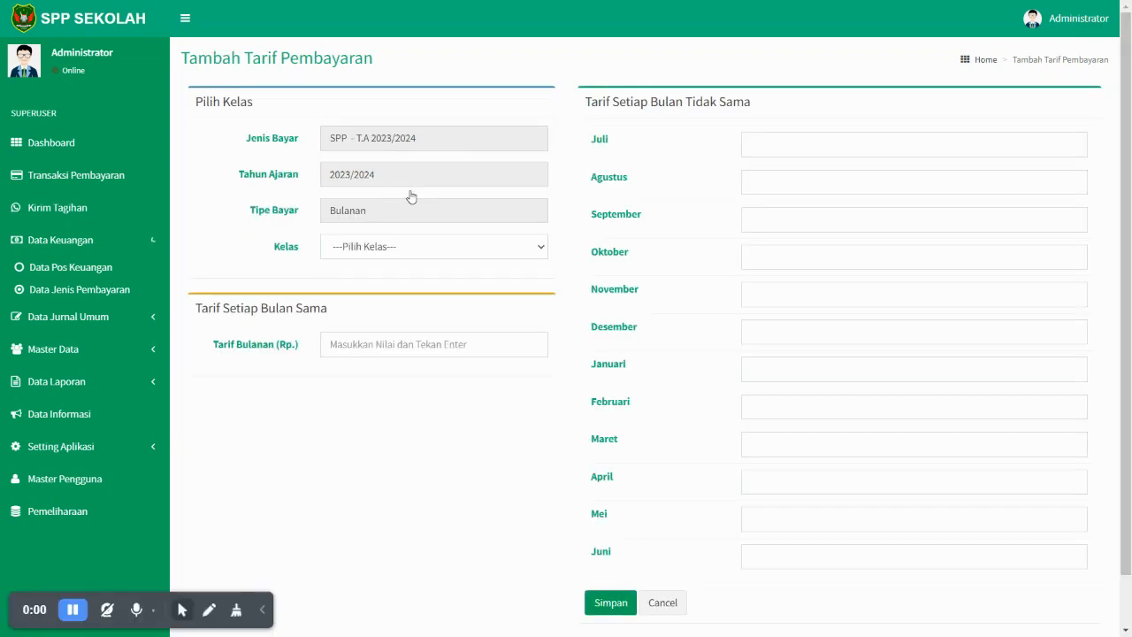
pyautogui.click(451, 255)
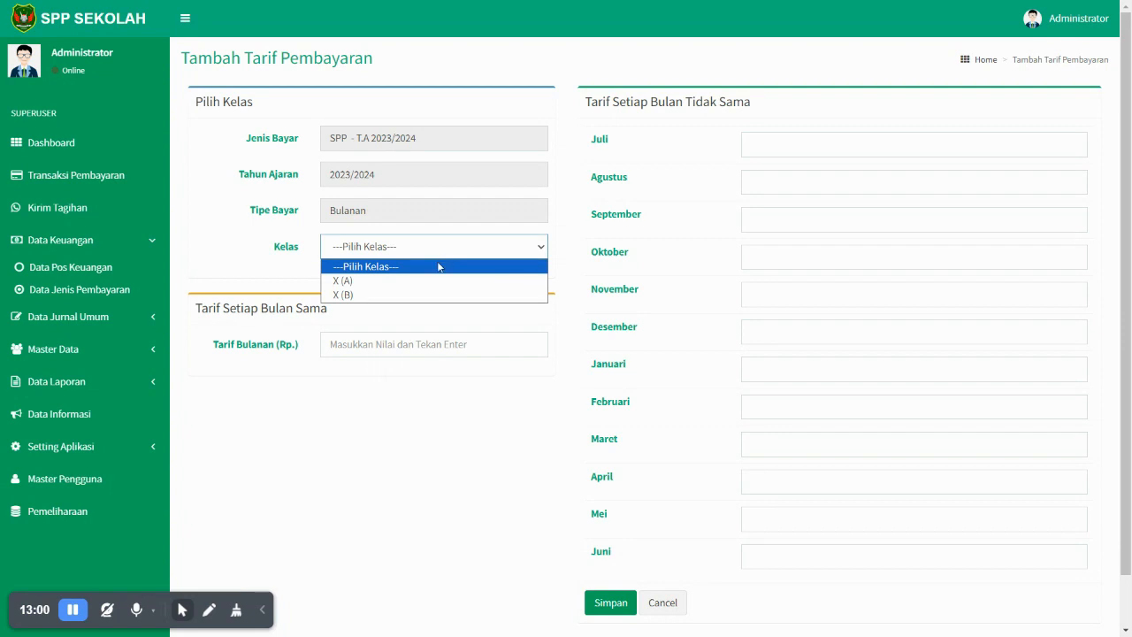
pyautogui.click(411, 281)
pyautogui.click(398, 340)
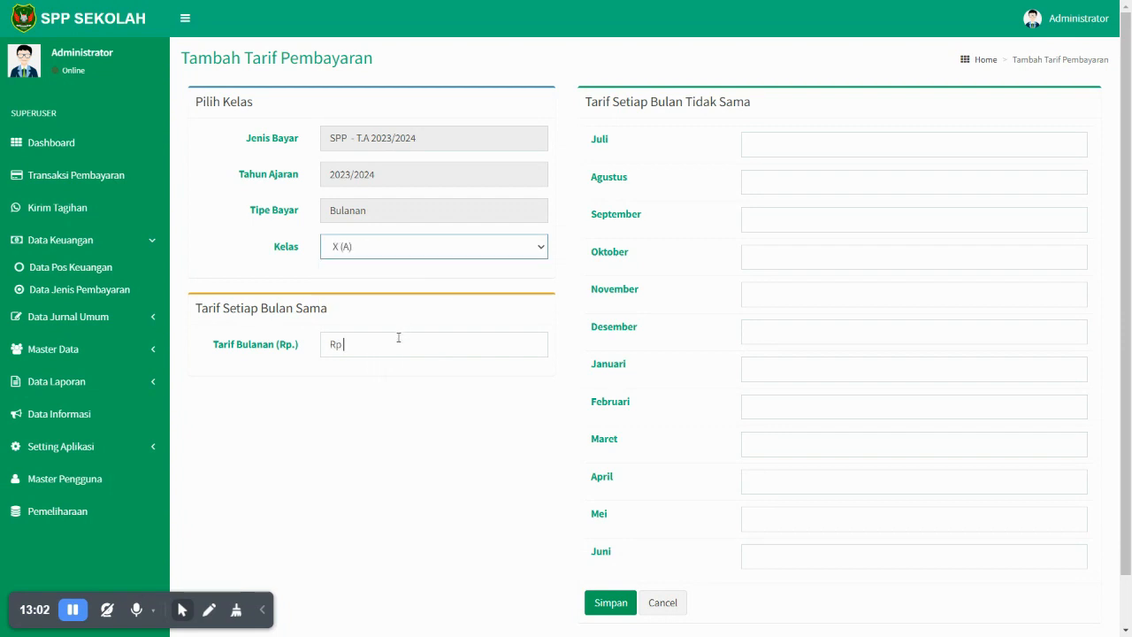
pyautogui.write('150,000')
pyautogui.press('BackSpace')
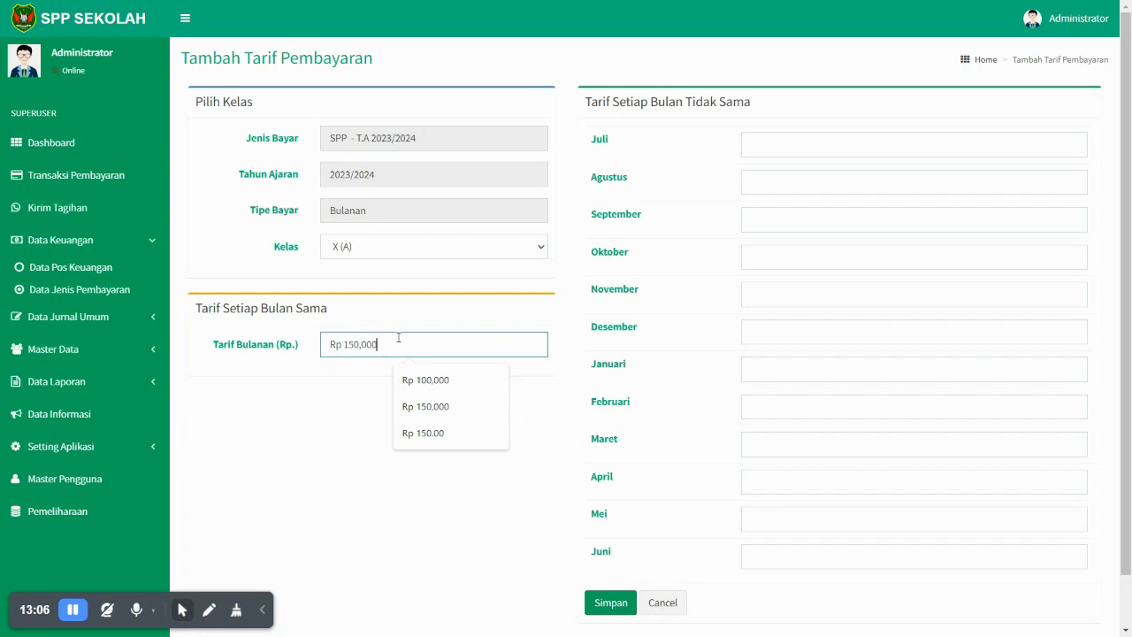
pyautogui.click(342, 400)
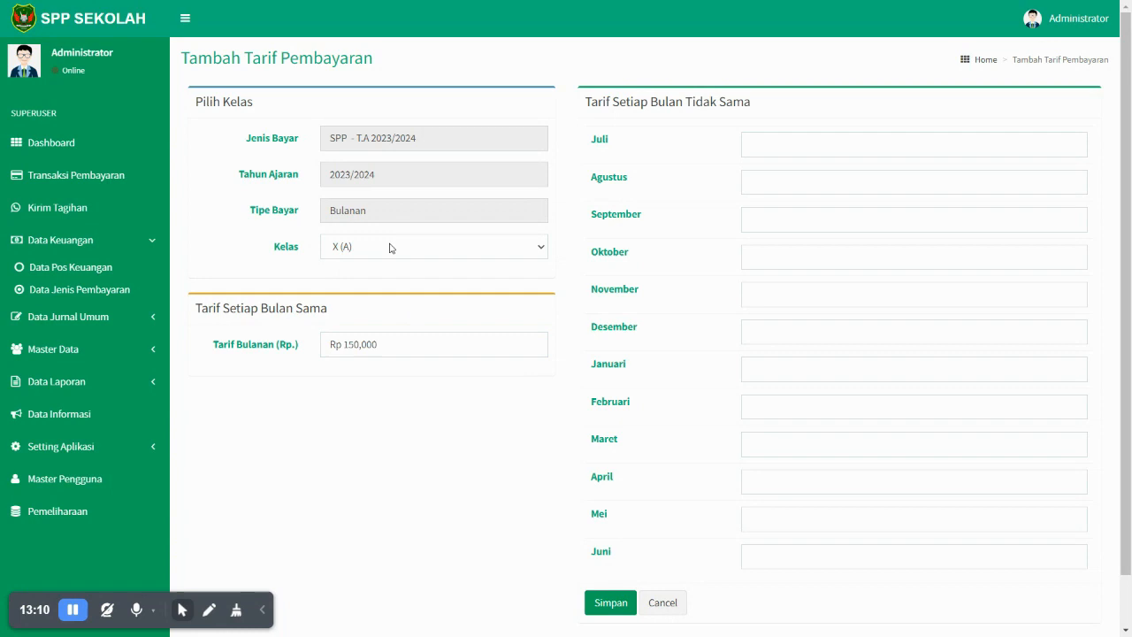
pyautogui.click(412, 343)
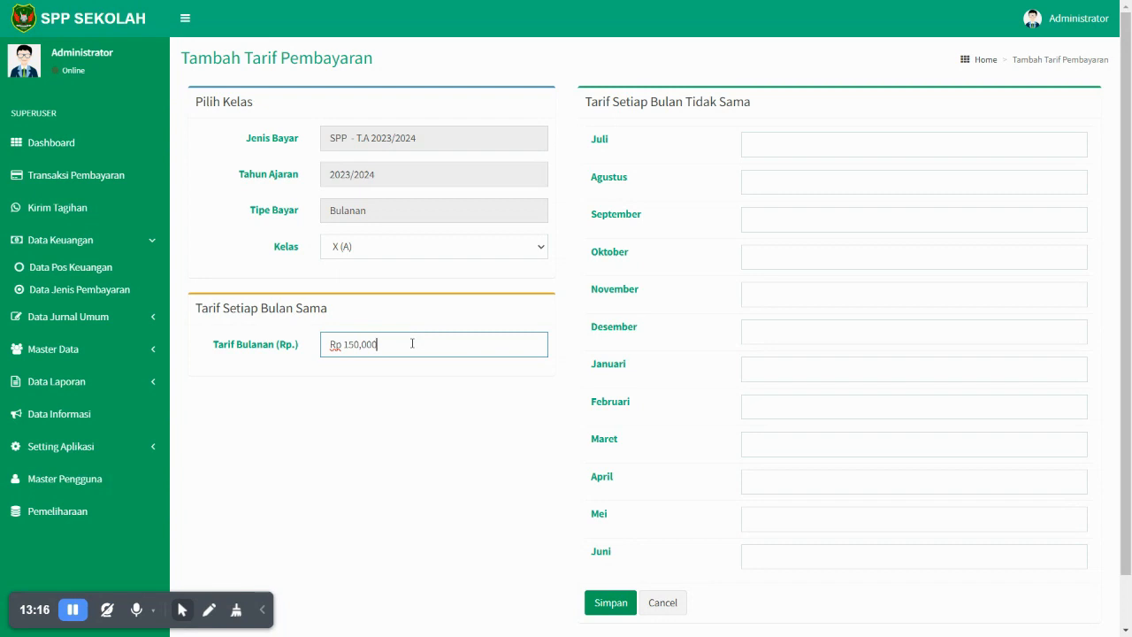
pyautogui.press('Return')
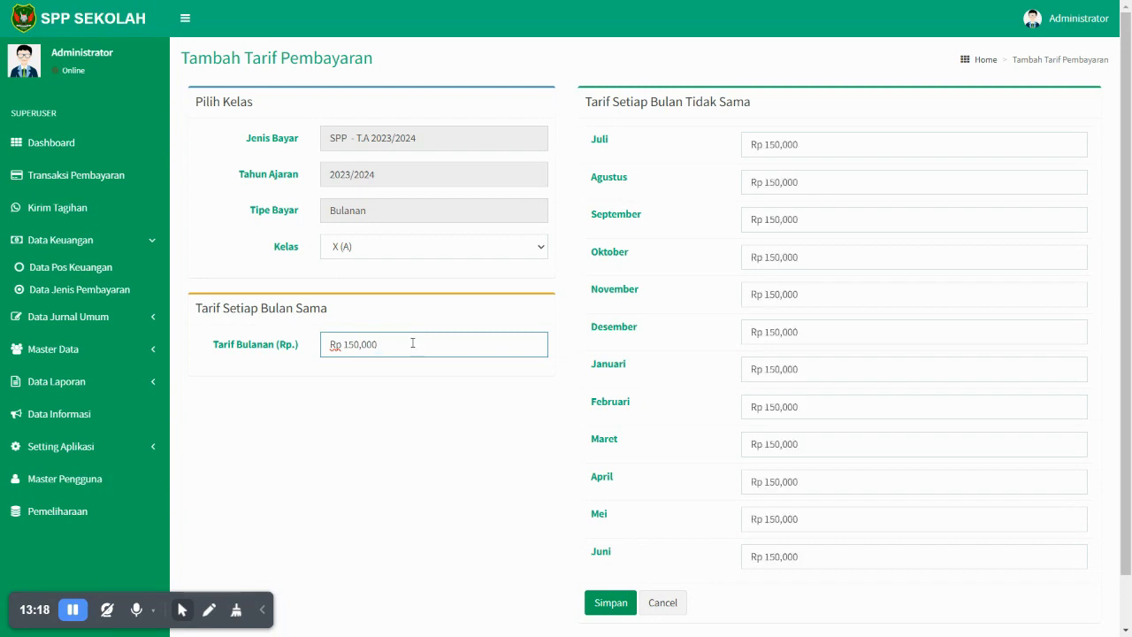
pyautogui.scroll(-2, 813, 433)
pyautogui.click(619, 546)
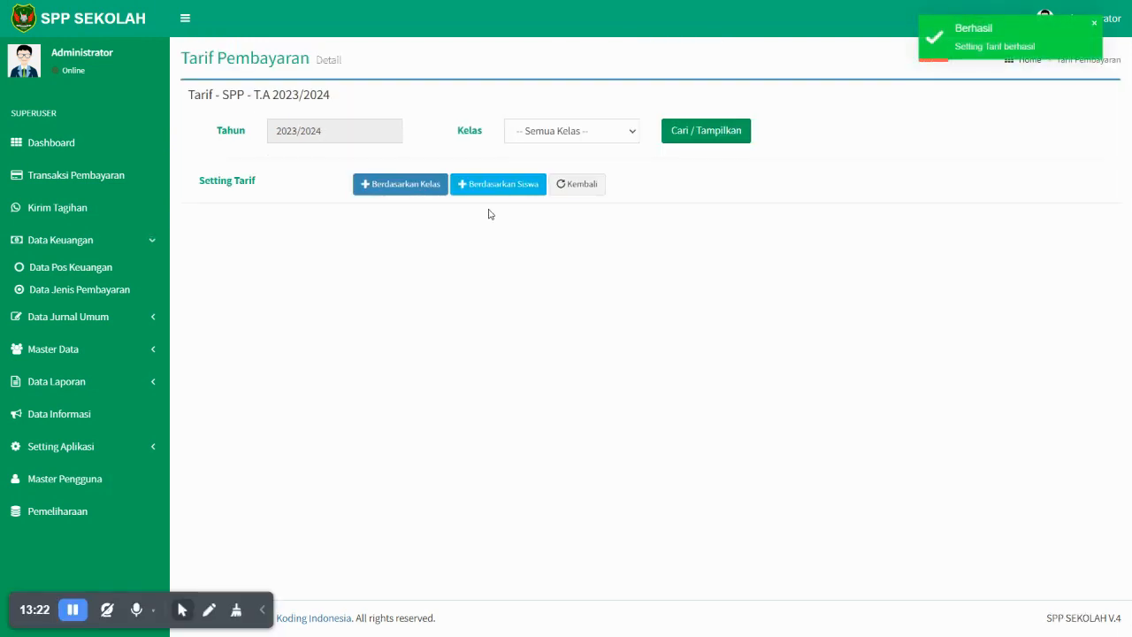
# - Set a Rp 200,000 monthly SPP tariff for class X (B)
pyautogui.click(559, 136)
pyautogui.click(416, 183)
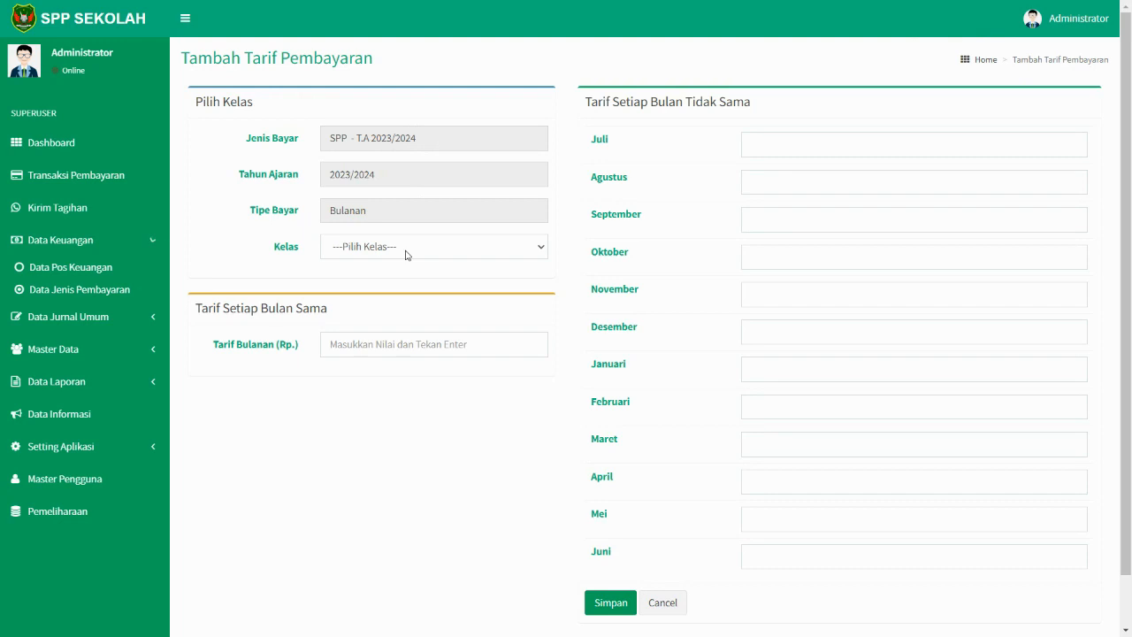
pyautogui.click(407, 254)
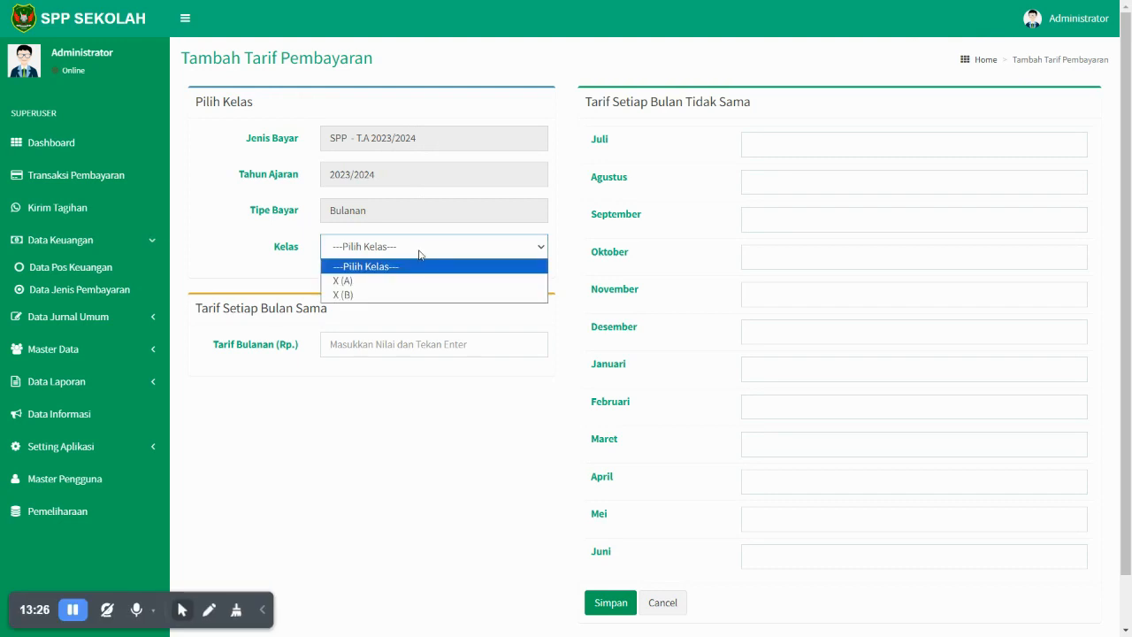
pyautogui.click(372, 293)
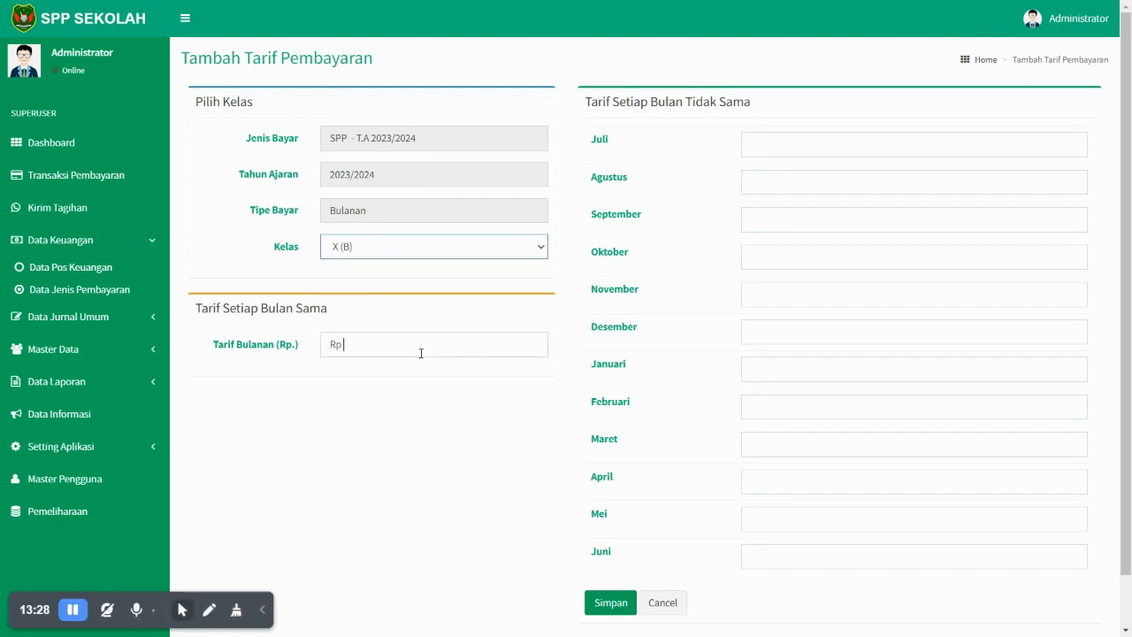
pyautogui.click(421, 353)
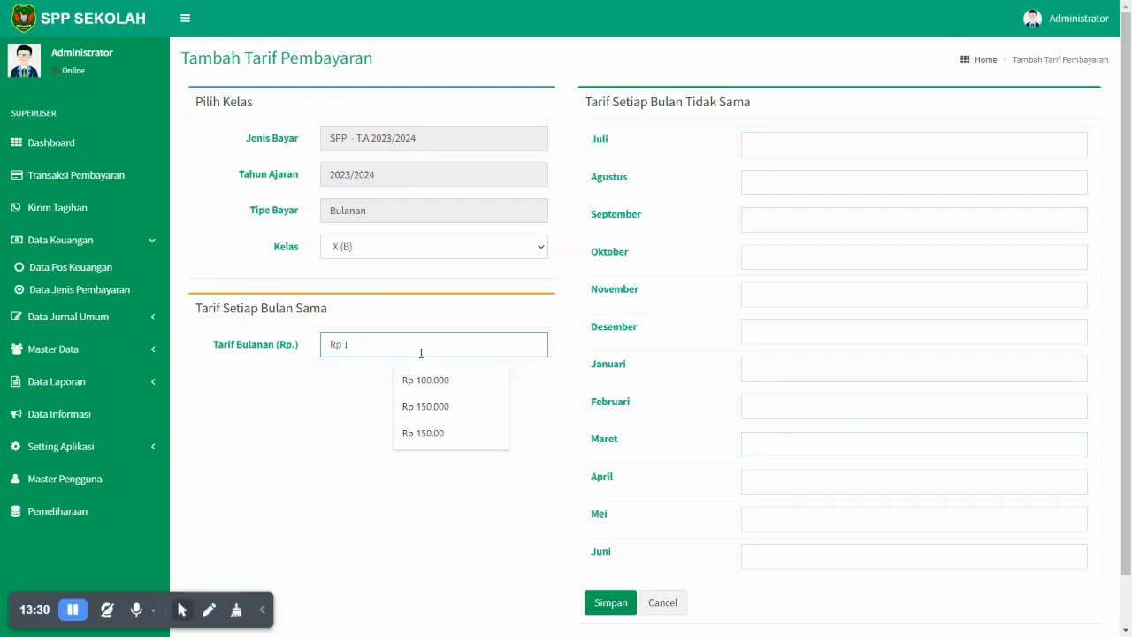
pyautogui.write('200,000')
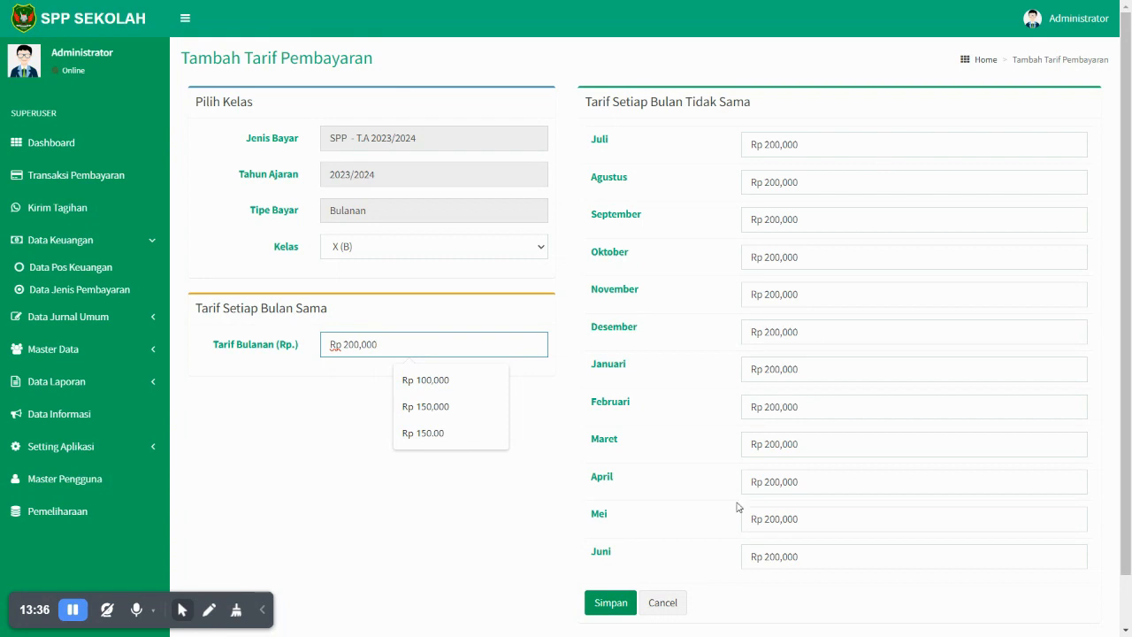
pyautogui.click(609, 606)
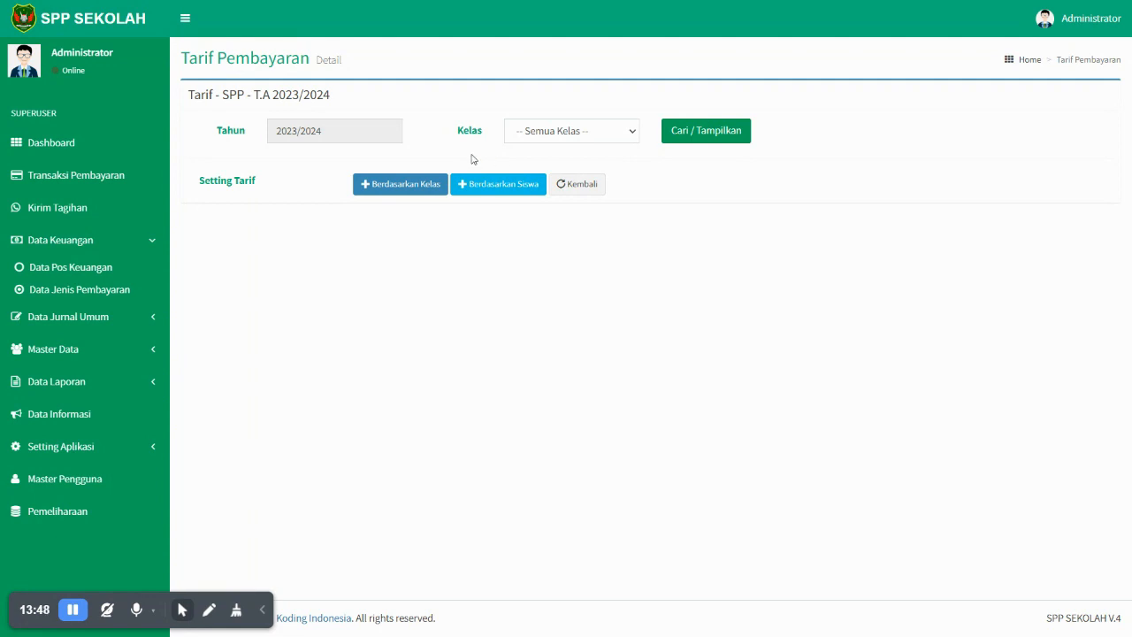
# - Add a Uang Gedung payment type for 2023/2024 with type Bebas
pyautogui.click(107, 294)
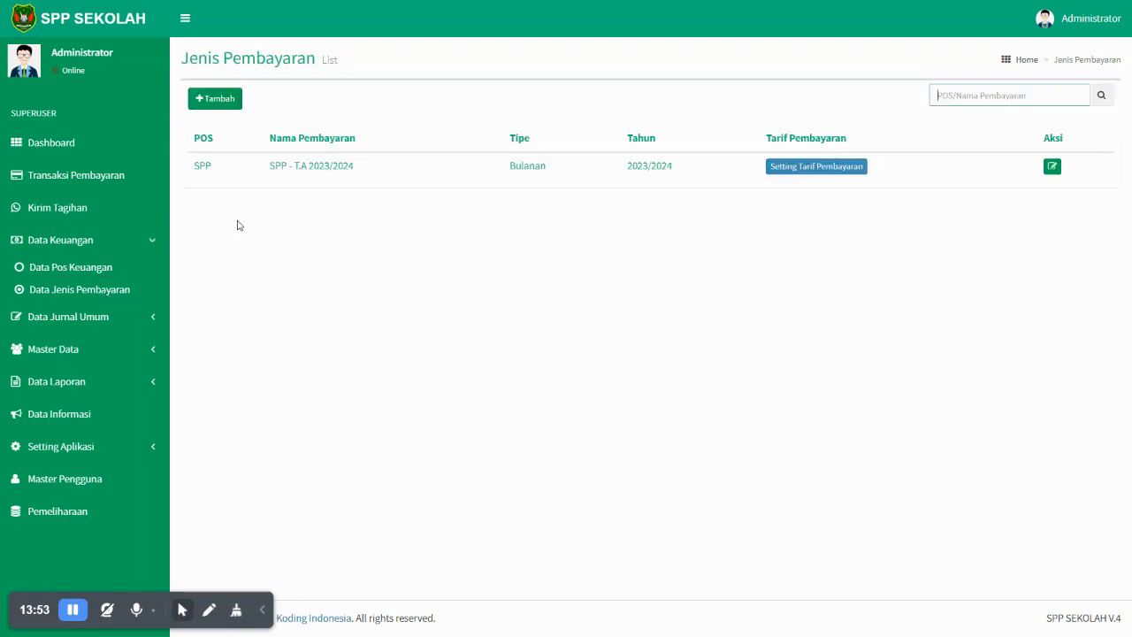
pyautogui.click(228, 99)
pyautogui.click(276, 118)
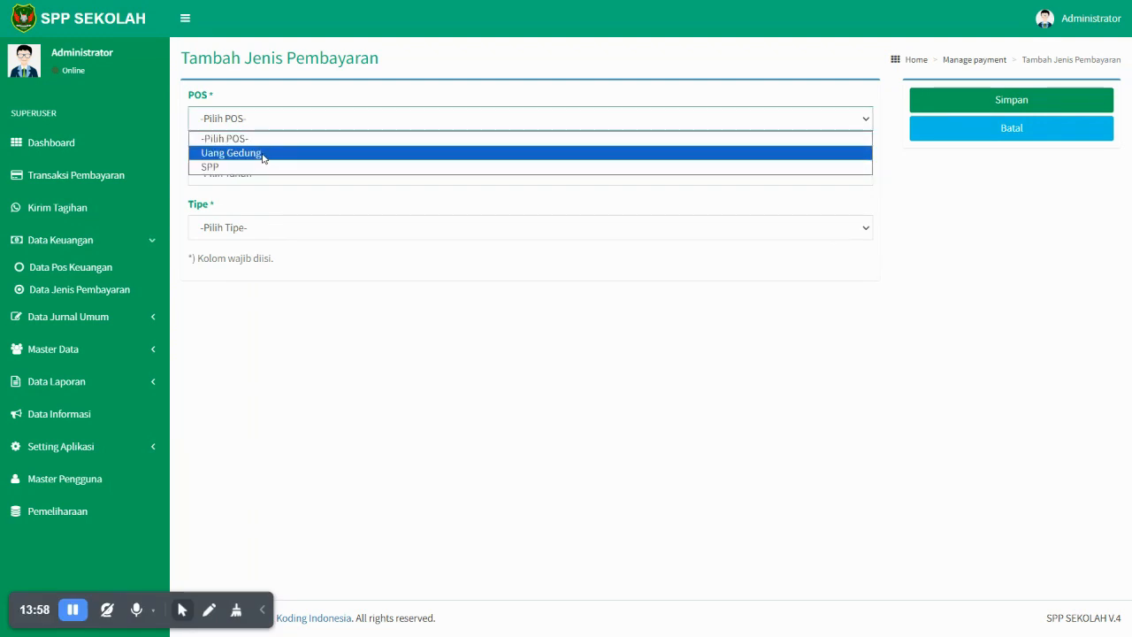
pyautogui.click(261, 155)
pyautogui.click(264, 174)
pyautogui.click(259, 207)
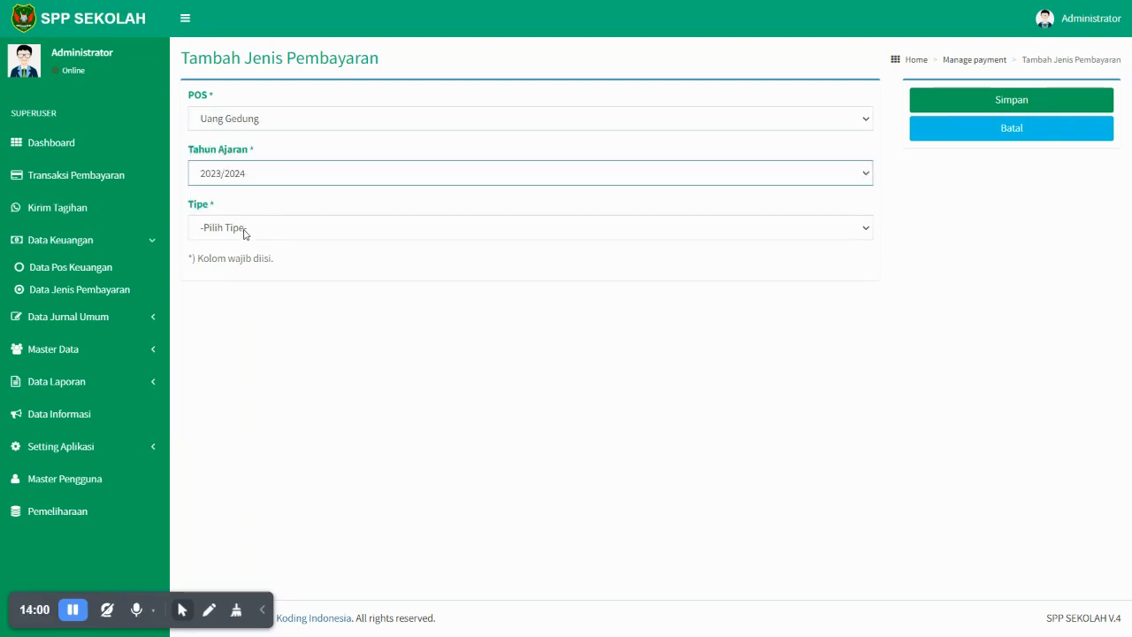
pyautogui.click(246, 233)
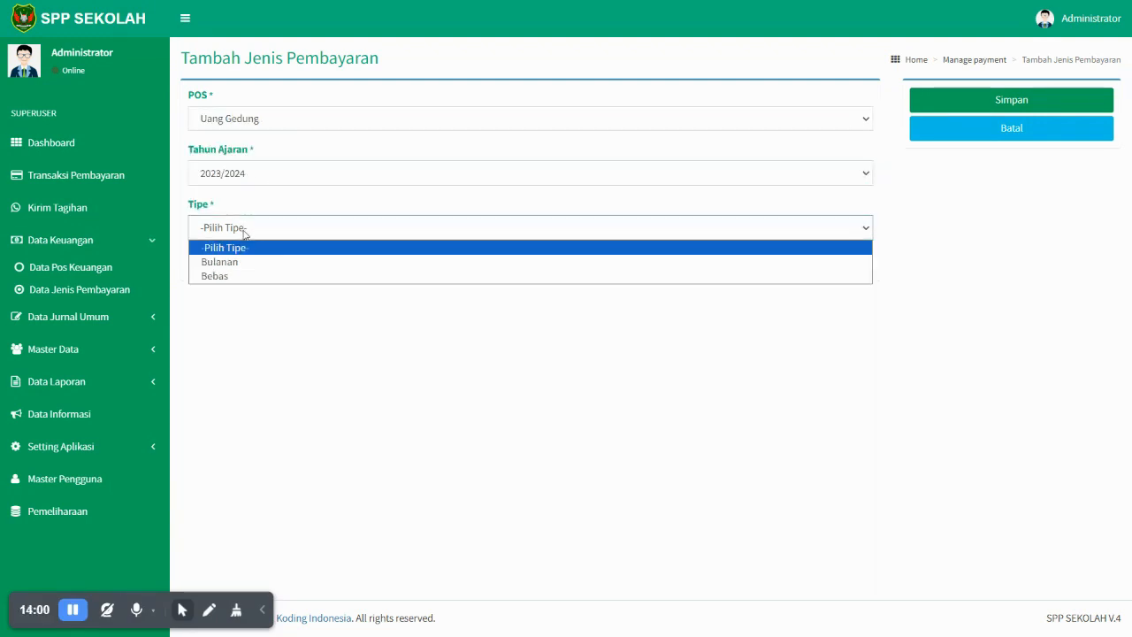
pyautogui.click(236, 276)
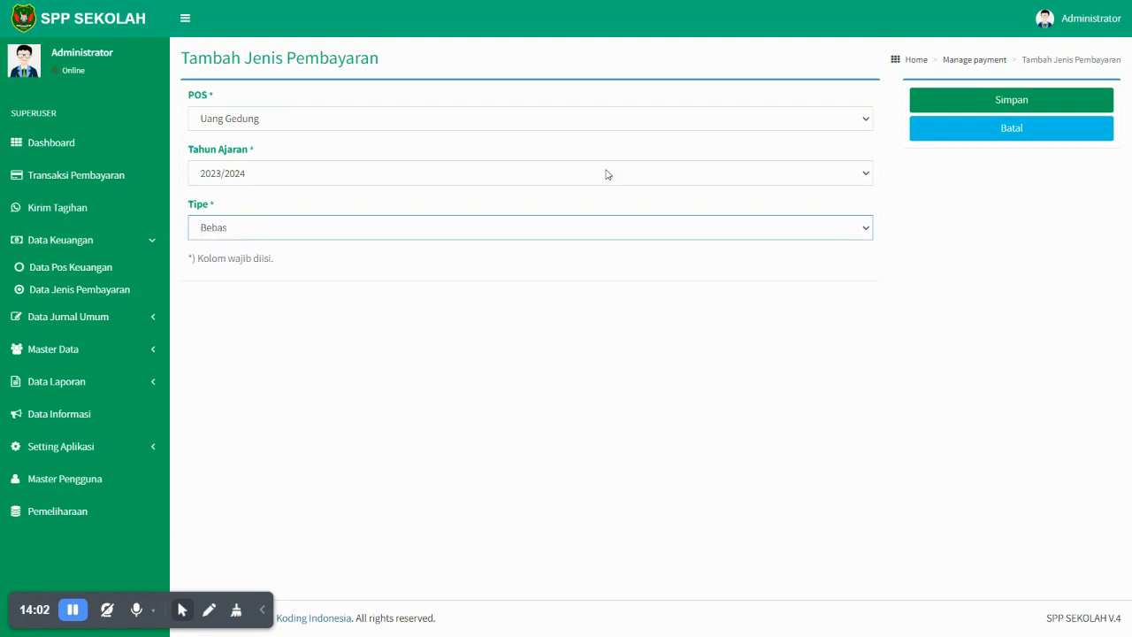
pyautogui.click(947, 105)
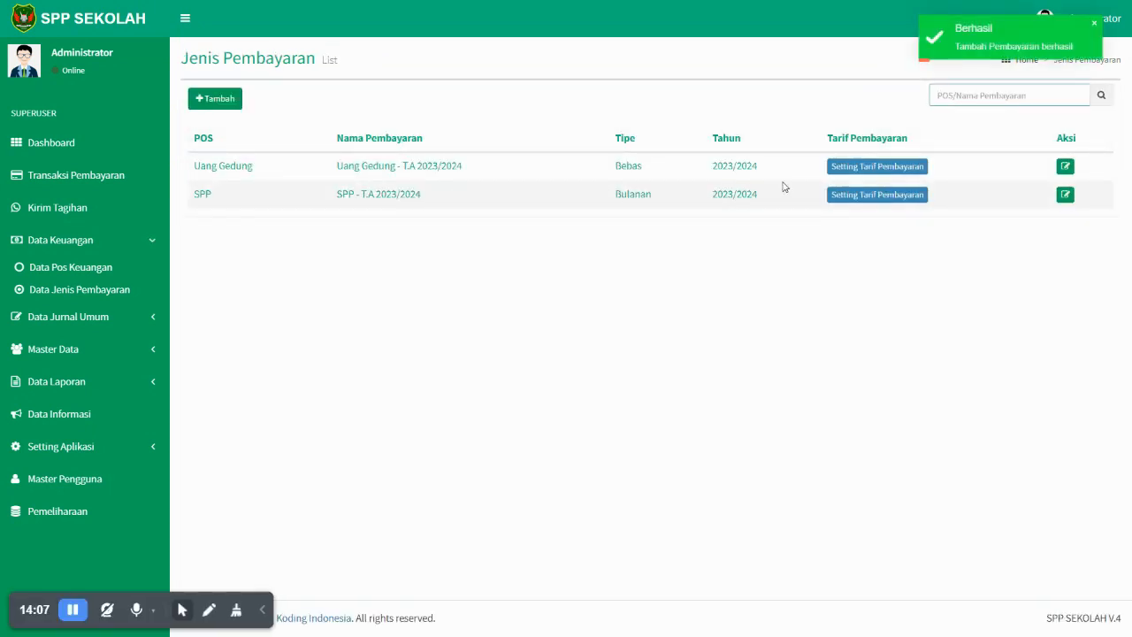
# - Set a Rp 1,000,000 Uang Gedung tariff for class X (A)
pyautogui.click(870, 167)
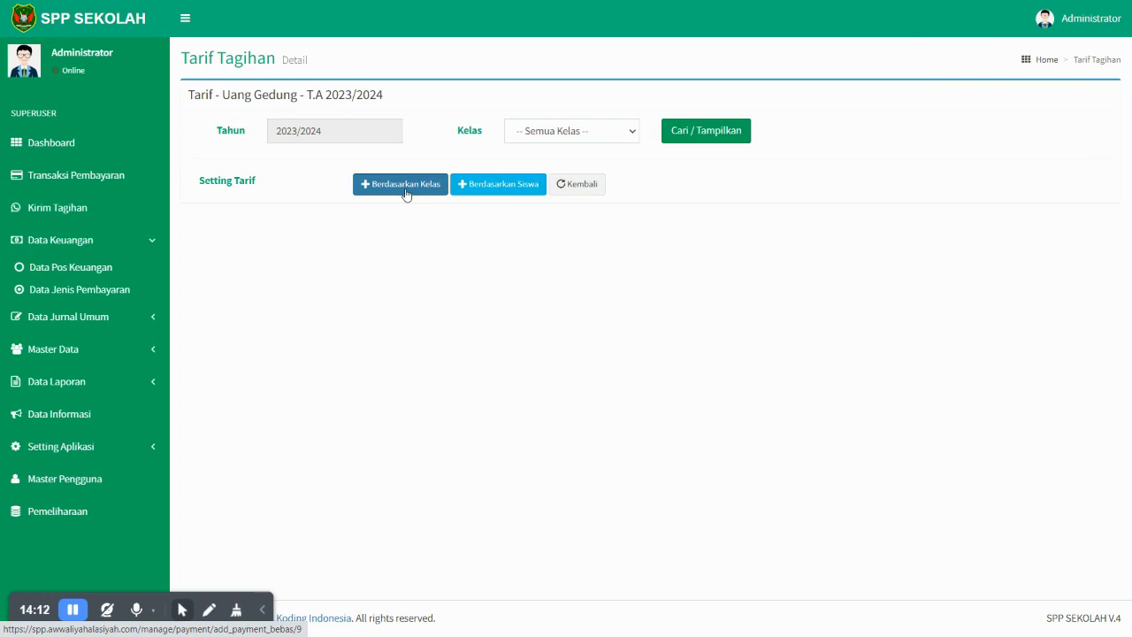
pyautogui.click(576, 130)
pyautogui.click(535, 163)
pyautogui.click(704, 135)
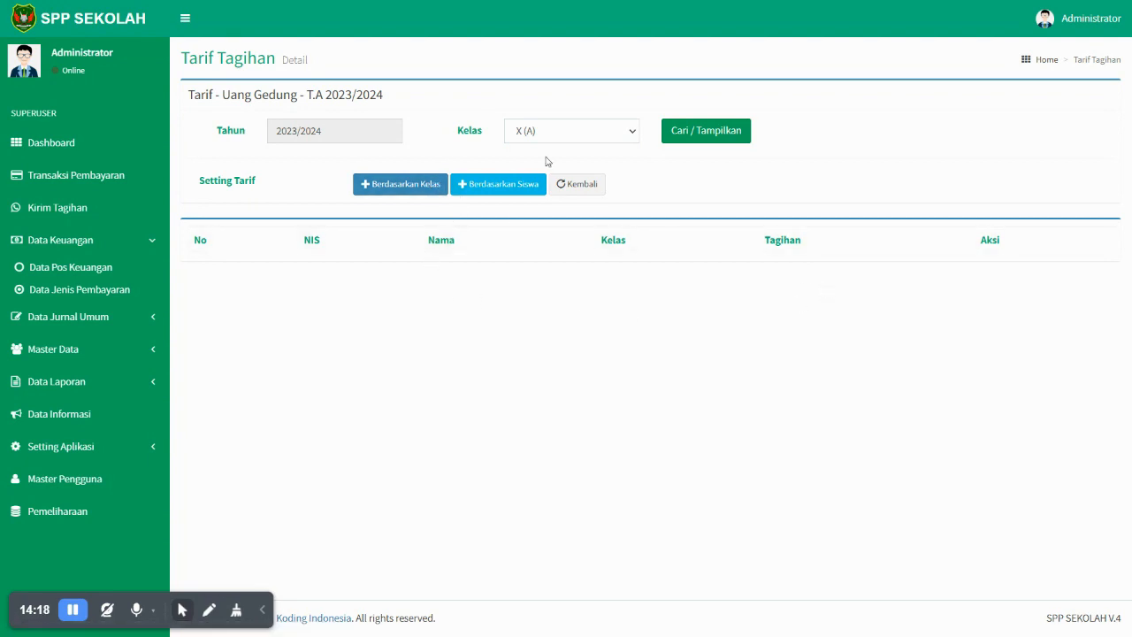
pyautogui.click(406, 196)
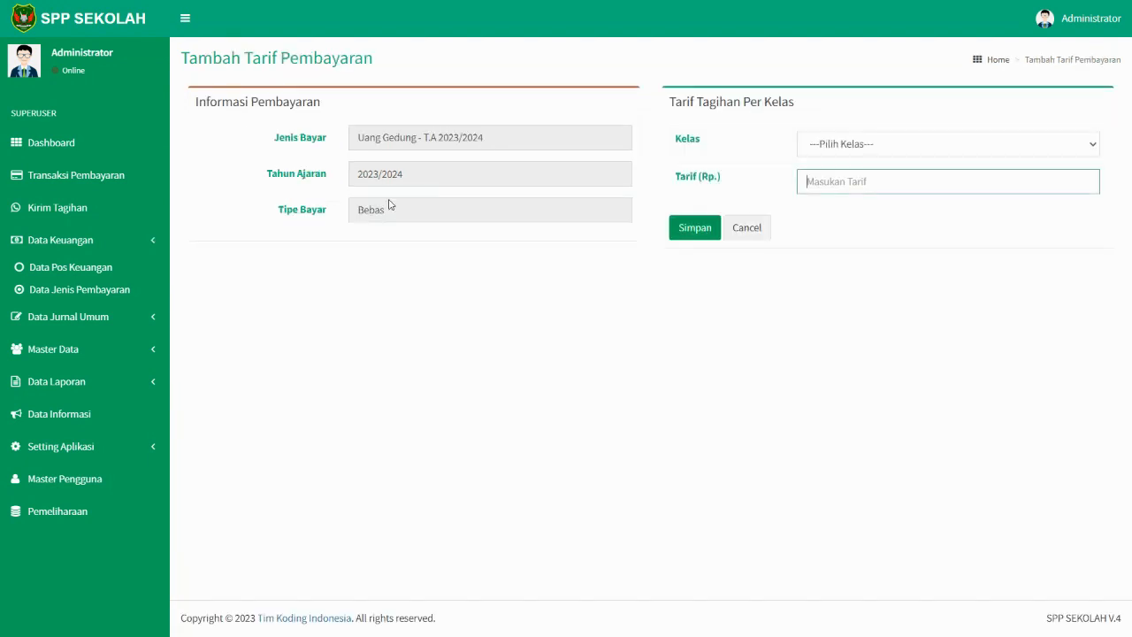
pyautogui.click(819, 150)
pyautogui.click(827, 178)
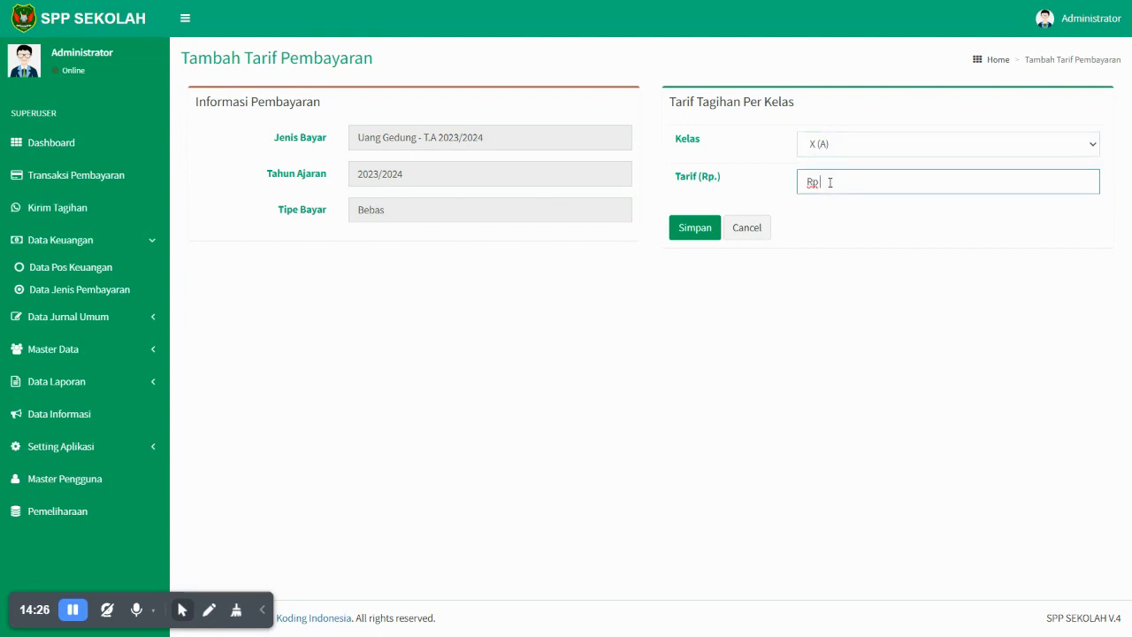
pyautogui.write('1000000')
pyautogui.click(696, 231)
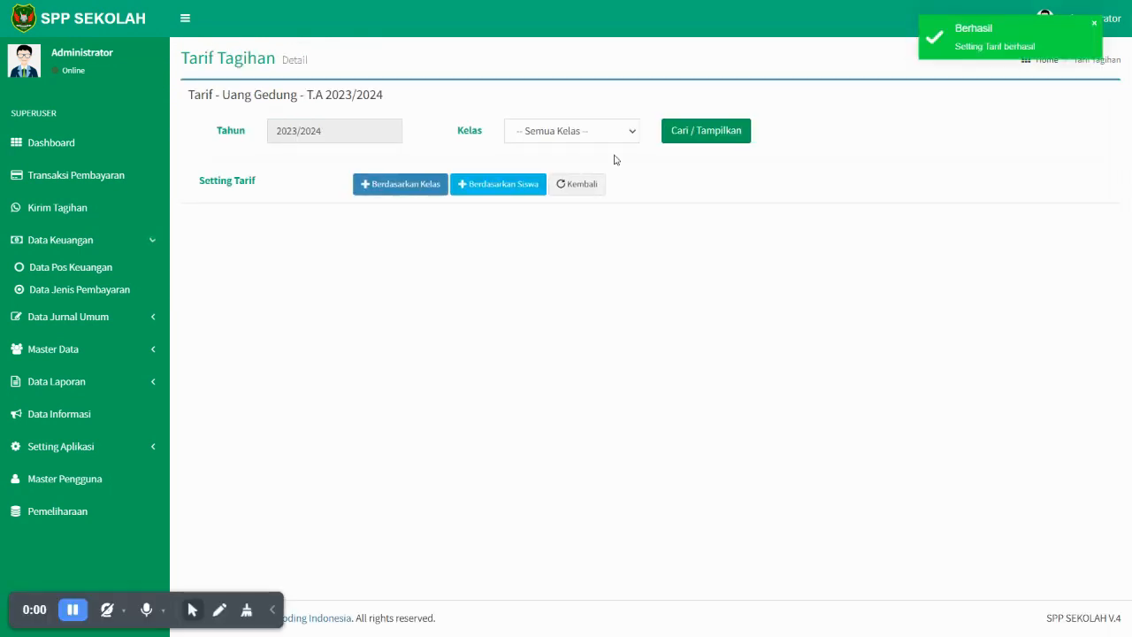
# - Set a Rp 1,000,000 Uang Gedung tariff for class X (B)
pyautogui.click(603, 134)
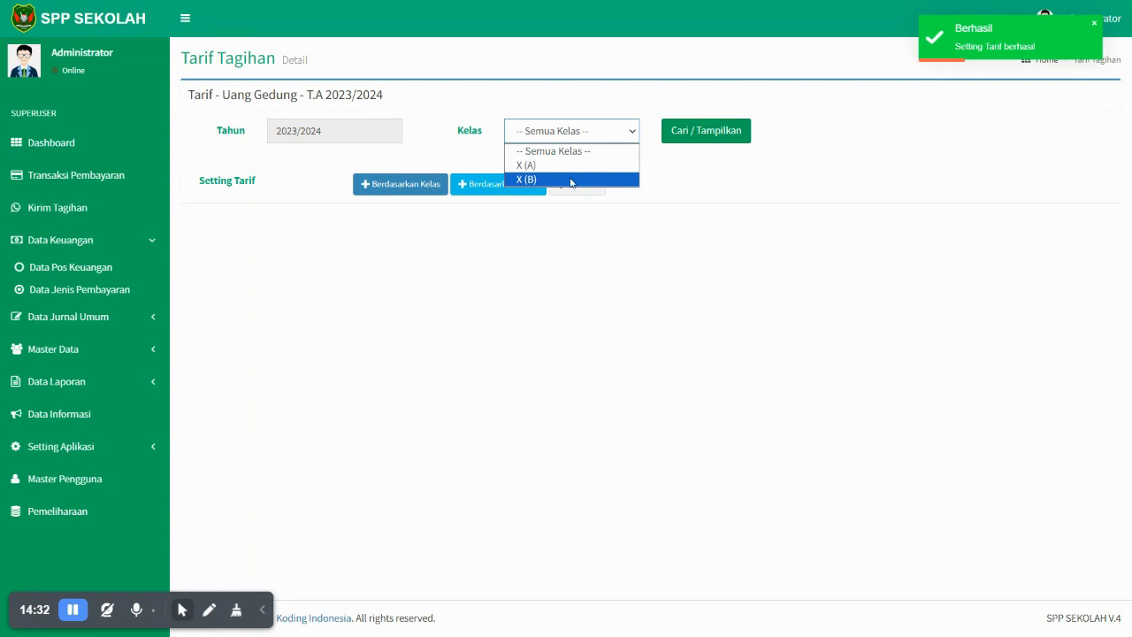
pyautogui.click(571, 168)
pyautogui.click(705, 131)
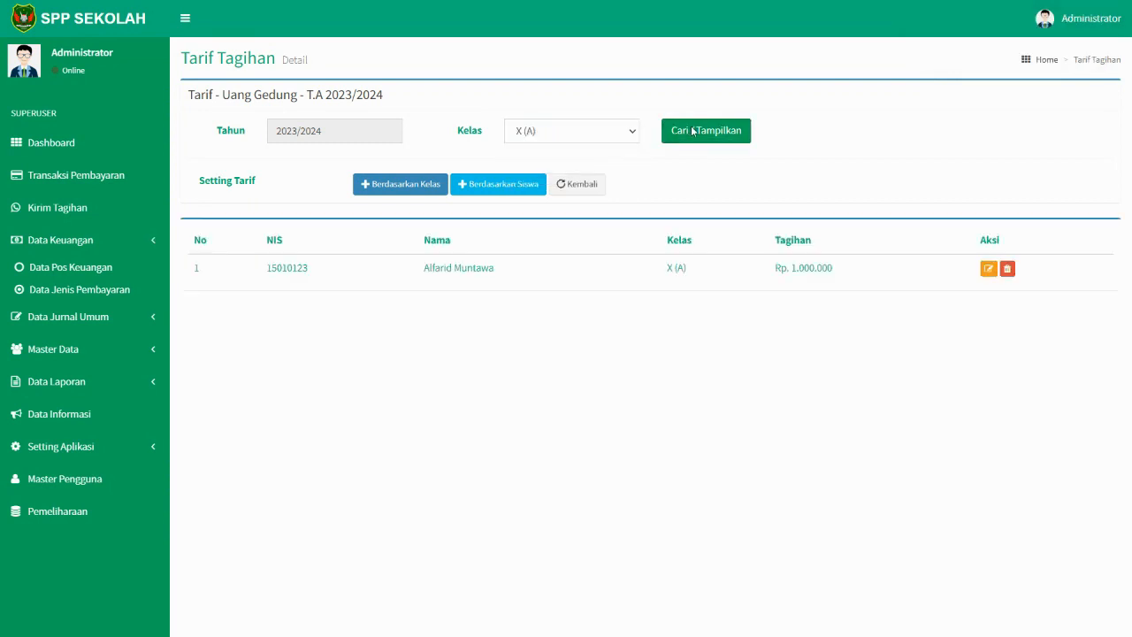
pyautogui.click(414, 186)
pyautogui.click(849, 144)
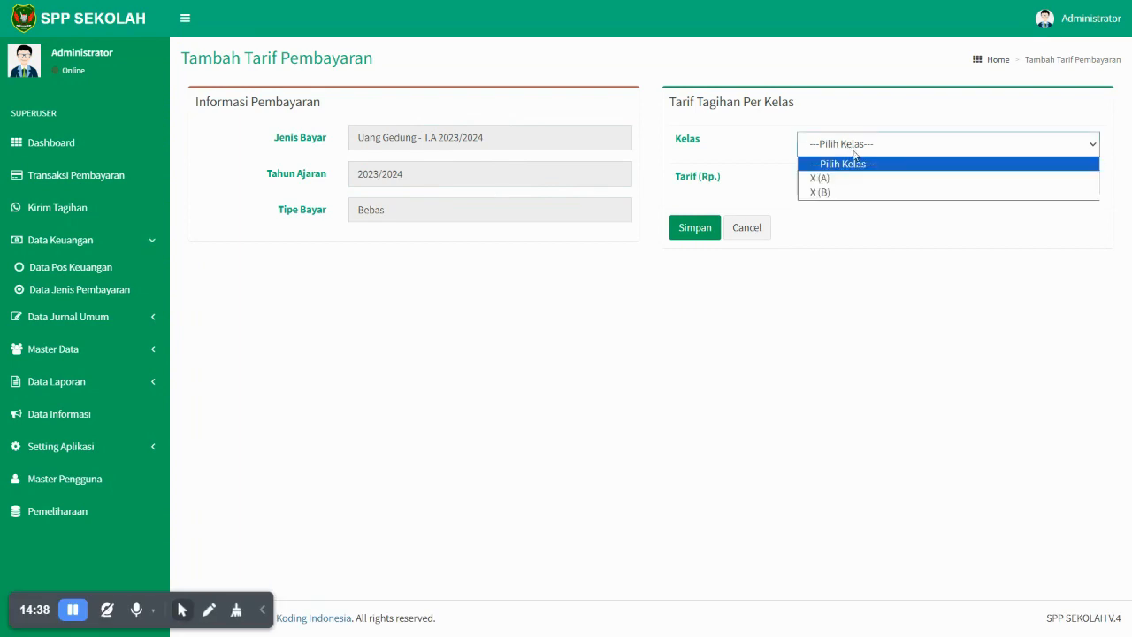
pyautogui.click(834, 187)
pyautogui.click(838, 189)
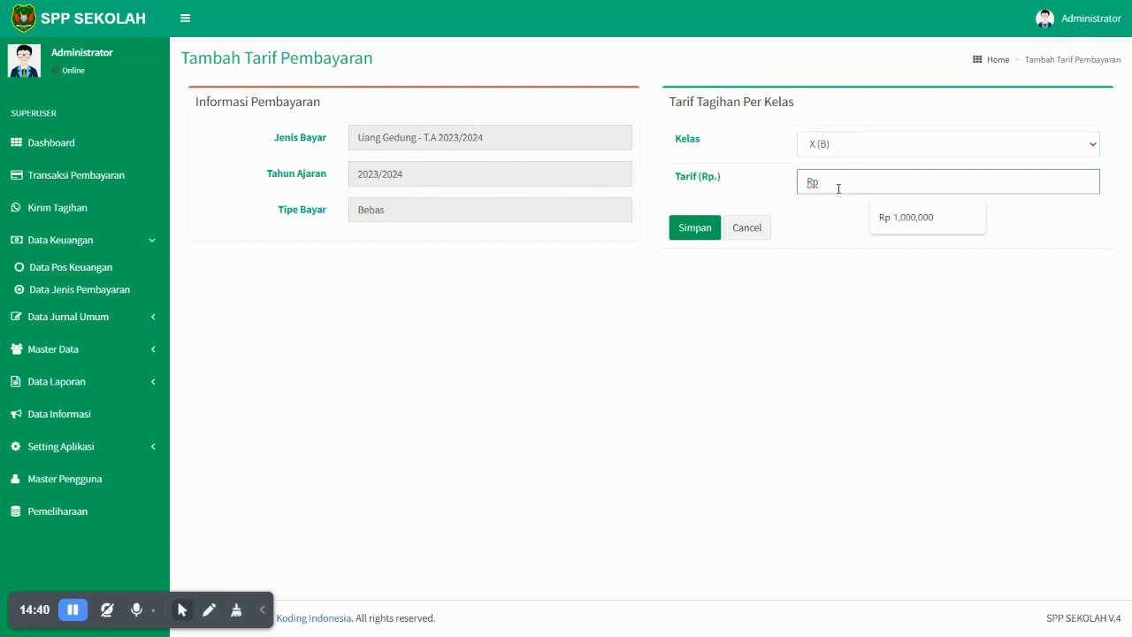
pyautogui.write('1000000')
pyautogui.click(696, 232)
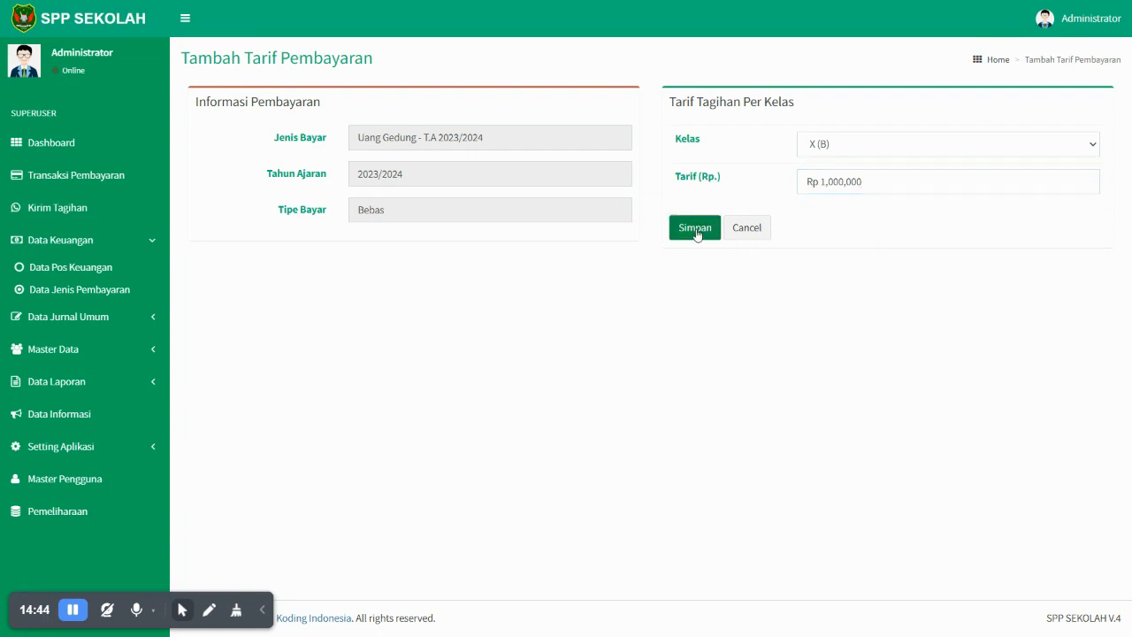
# - Filter to class X (B) and check its Rp 1.000.000 Uang Gedung bill
pyautogui.click(611, 132)
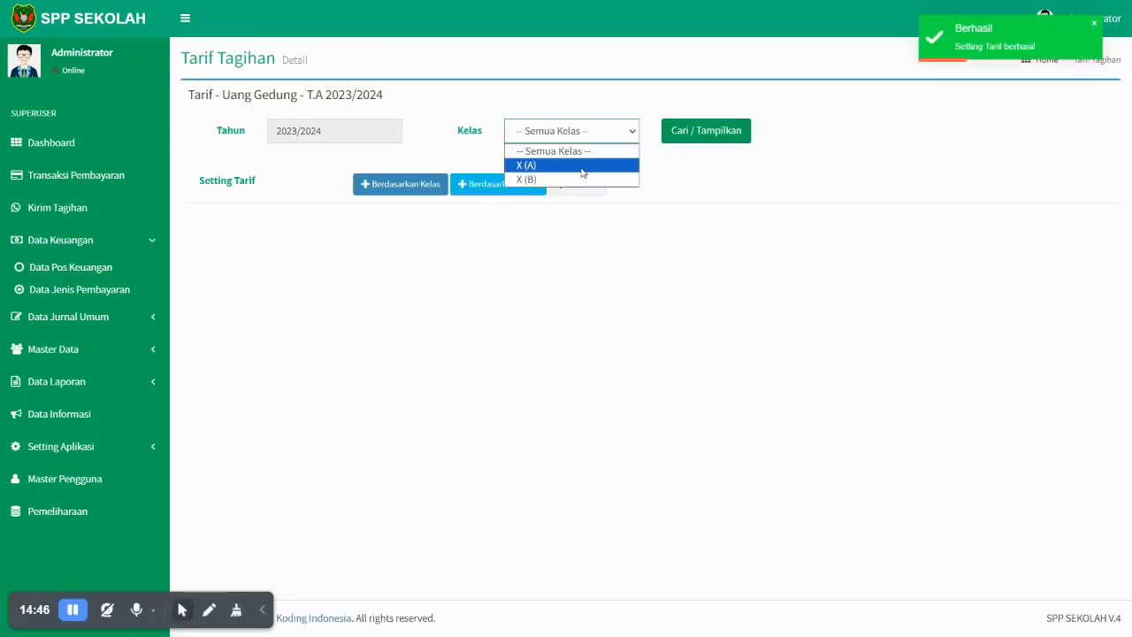
pyautogui.click(576, 179)
pyautogui.click(713, 133)
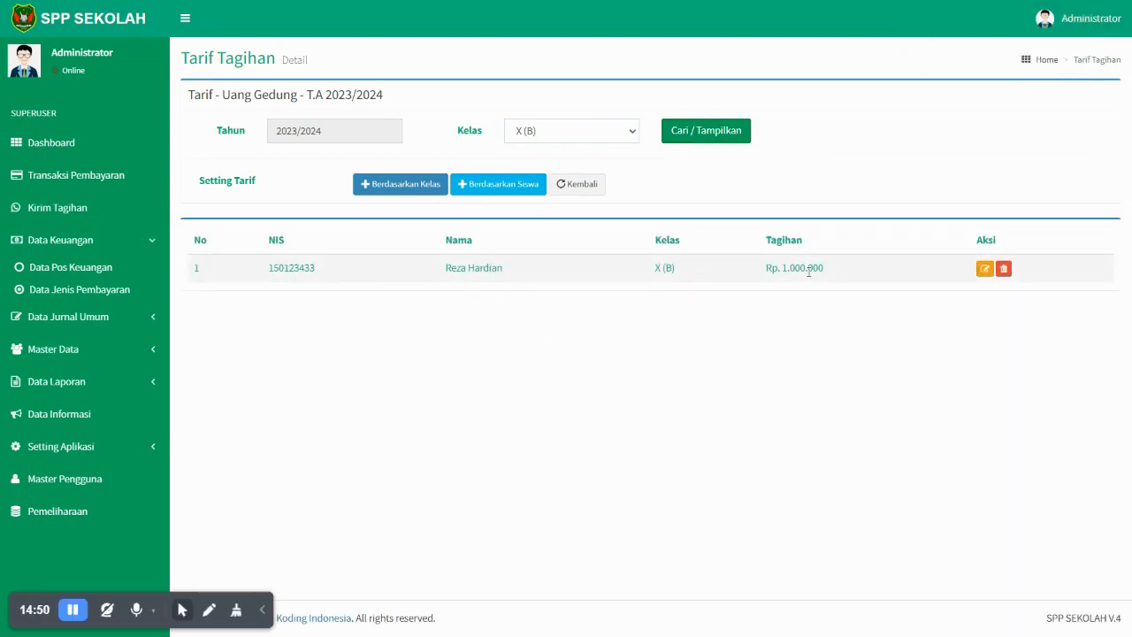
pyautogui.moveTo(848, 274); pyautogui.dragTo(783, 269)
pyautogui.click(645, 304)
pyautogui.click(137, 244)
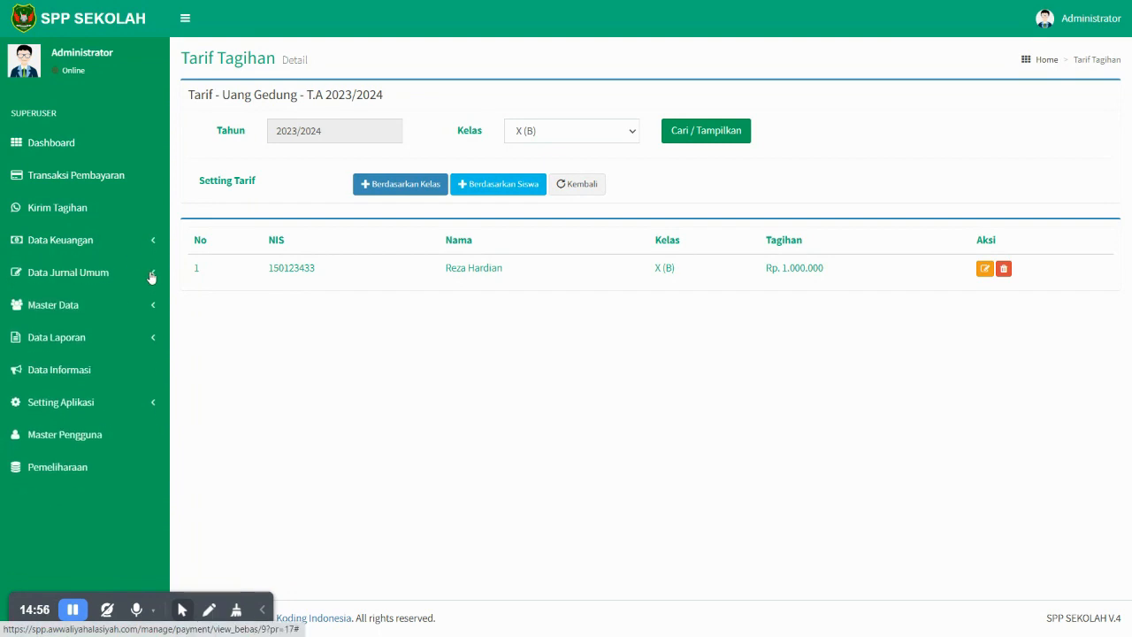
# - Look up a student's NIS in the student list and return to student payments
pyautogui.click(104, 177)
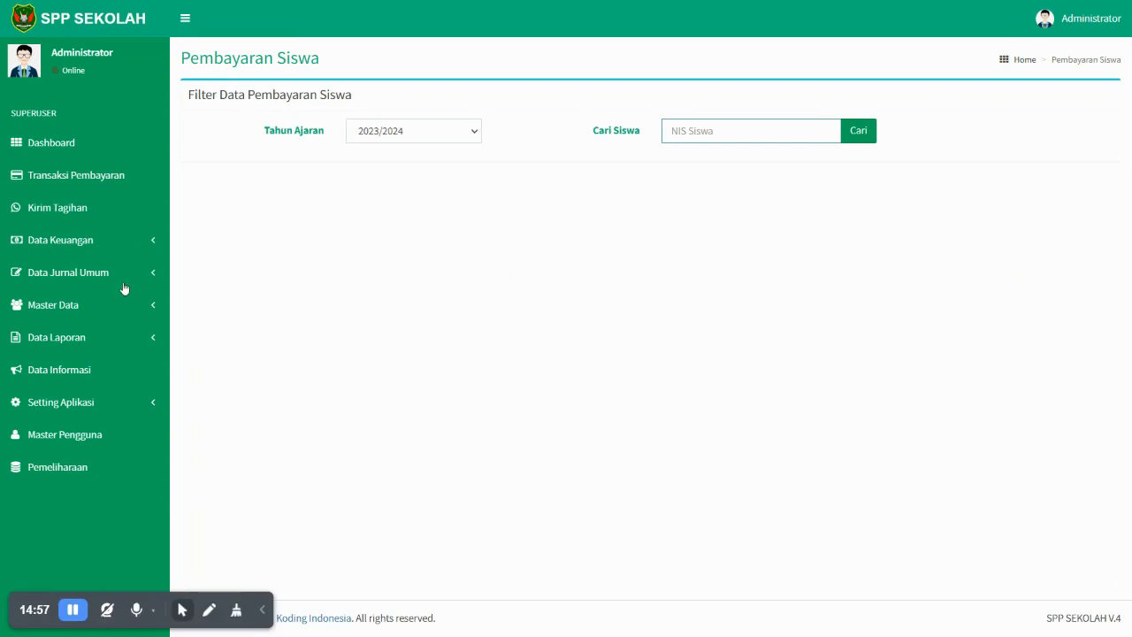
pyautogui.click(108, 305)
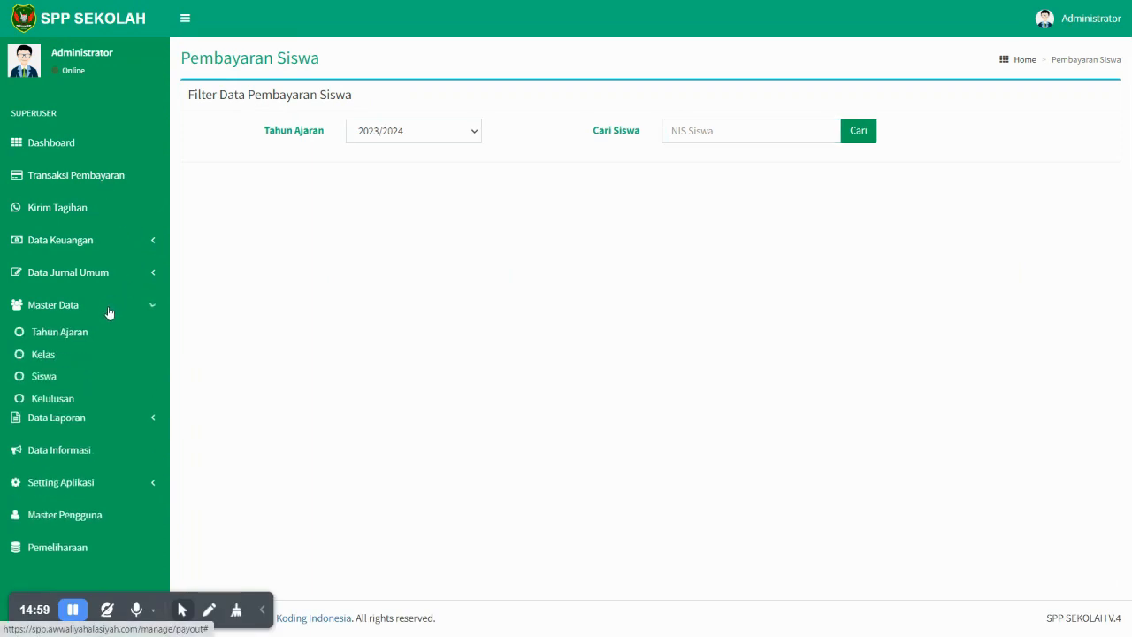
pyautogui.click(43, 377)
pyautogui.doubleClick(300, 161)
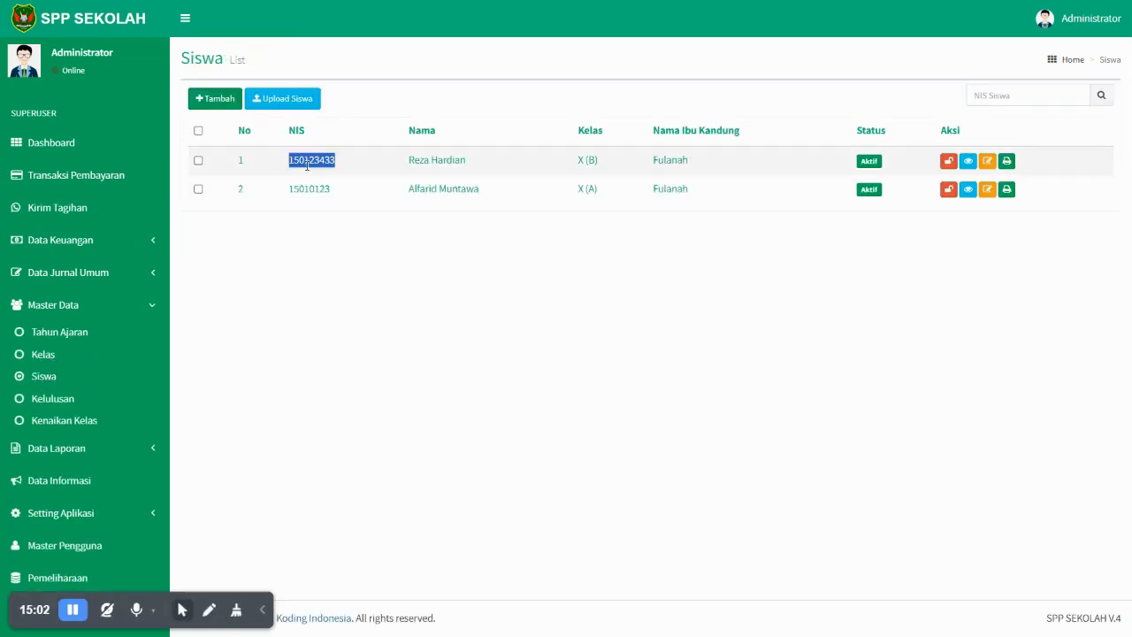
pyautogui.click(95, 178)
# - Search 2023/2024 payments by the class X (B) student's NIS and review the SPP bills
pyautogui.click(416, 139)
pyautogui.click(416, 149)
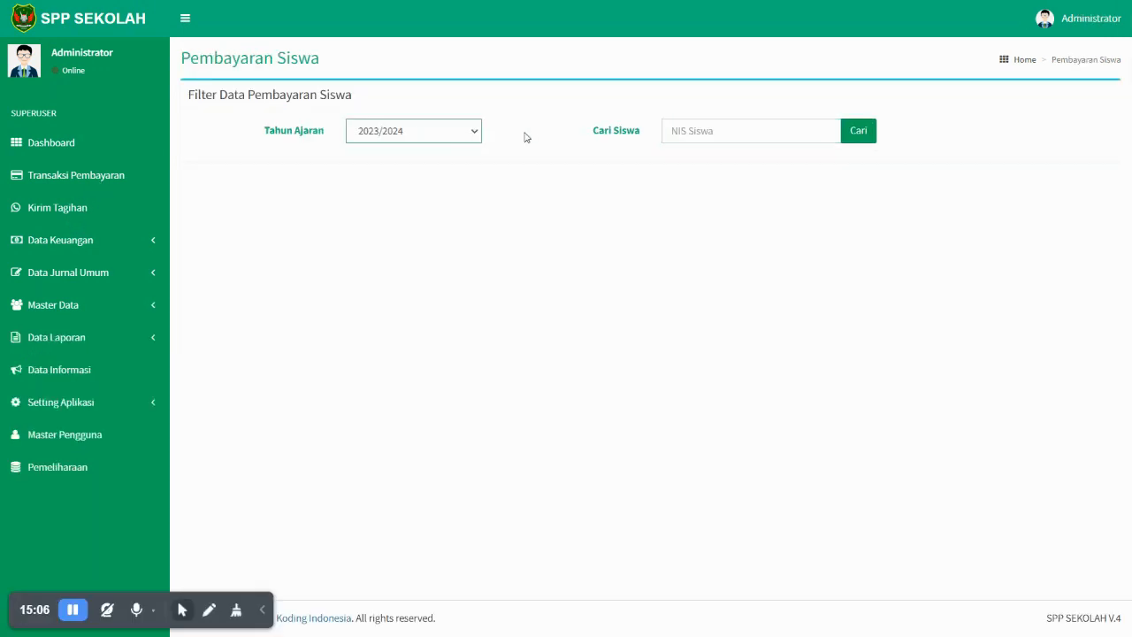
pyautogui.click(703, 132)
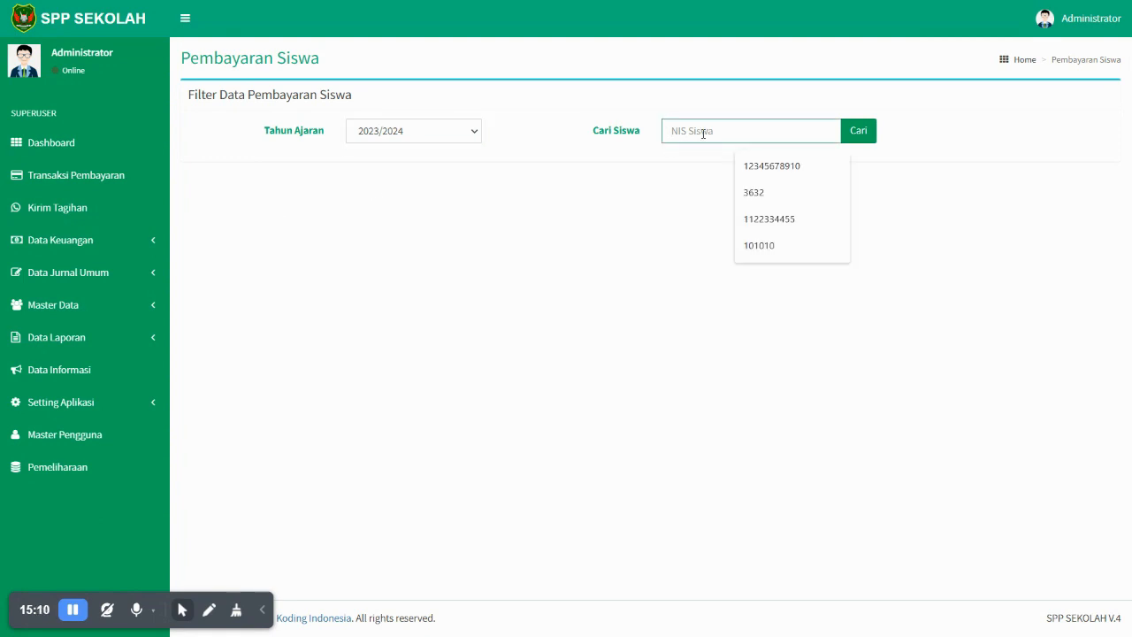
pyautogui.write('150123133')
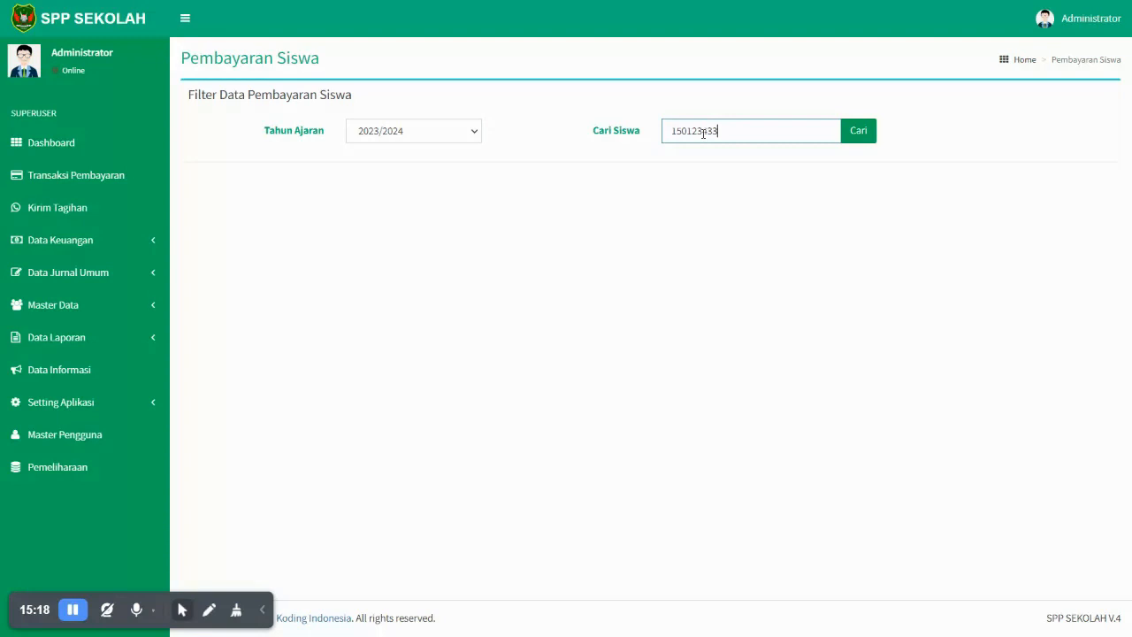
pyautogui.press('Return')
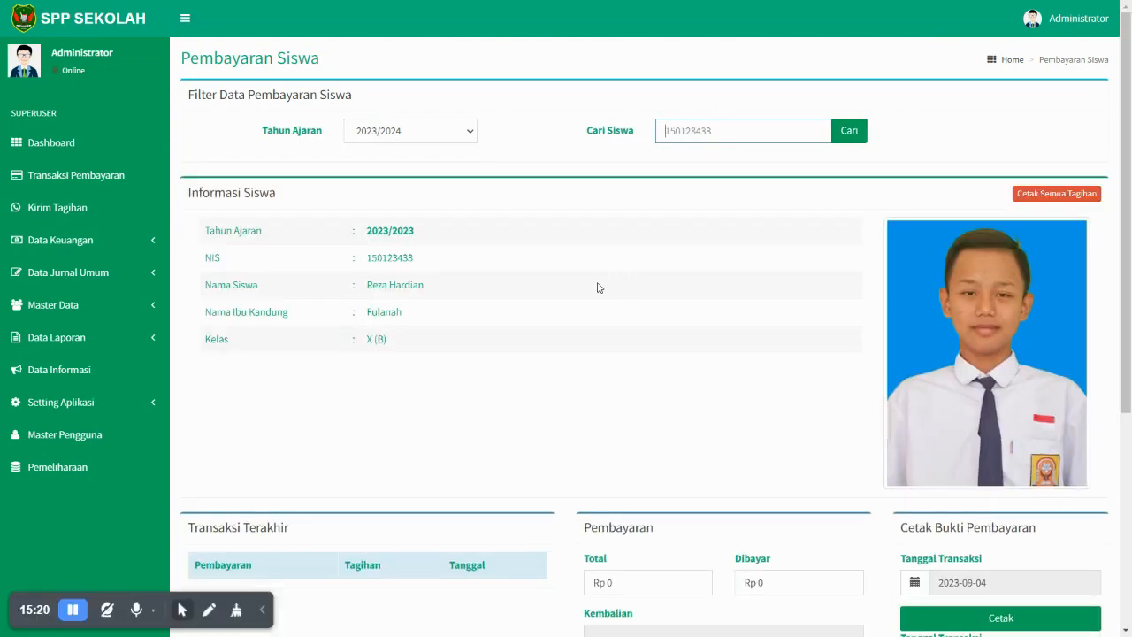
pyautogui.scroll(-5, 598, 287)
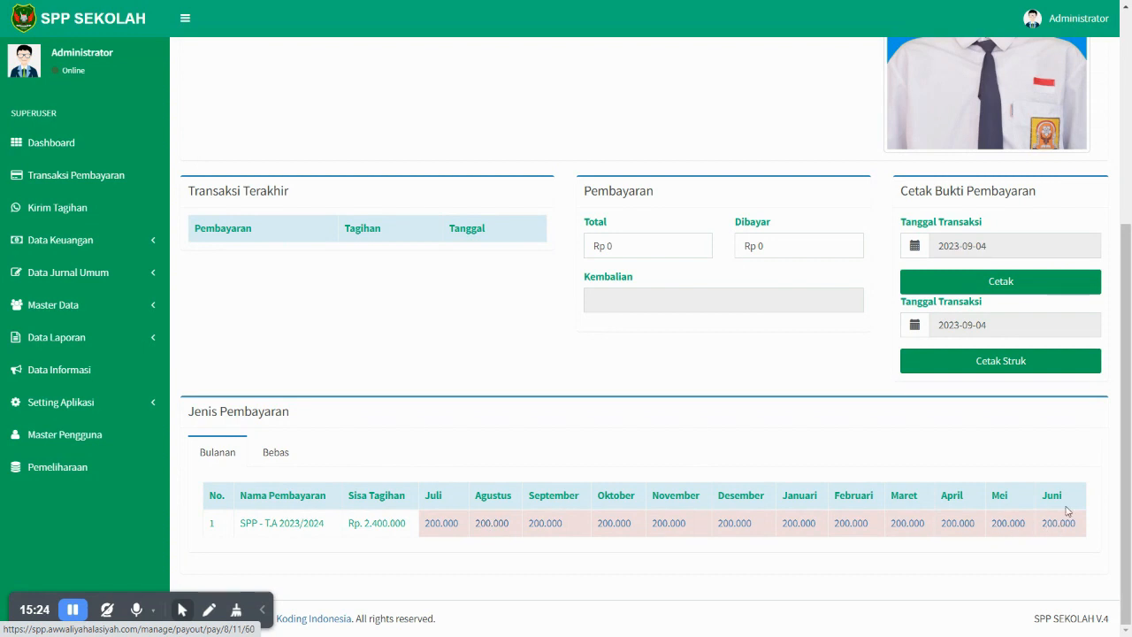
pyautogui.scroll(2, 497, 502)
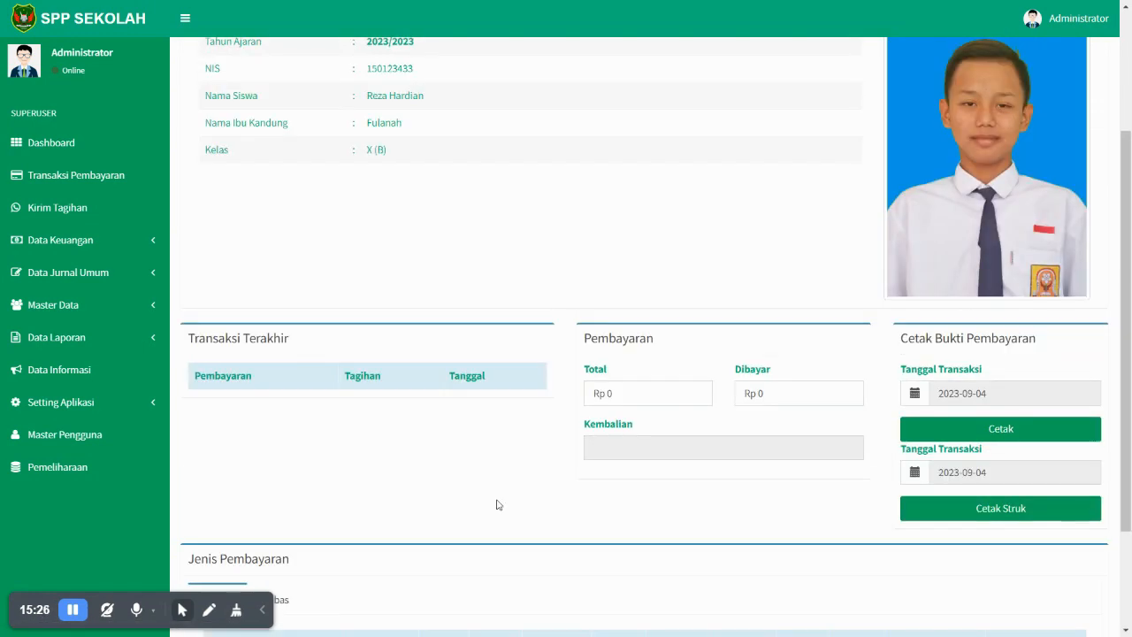
pyautogui.scroll(2, 434, 422)
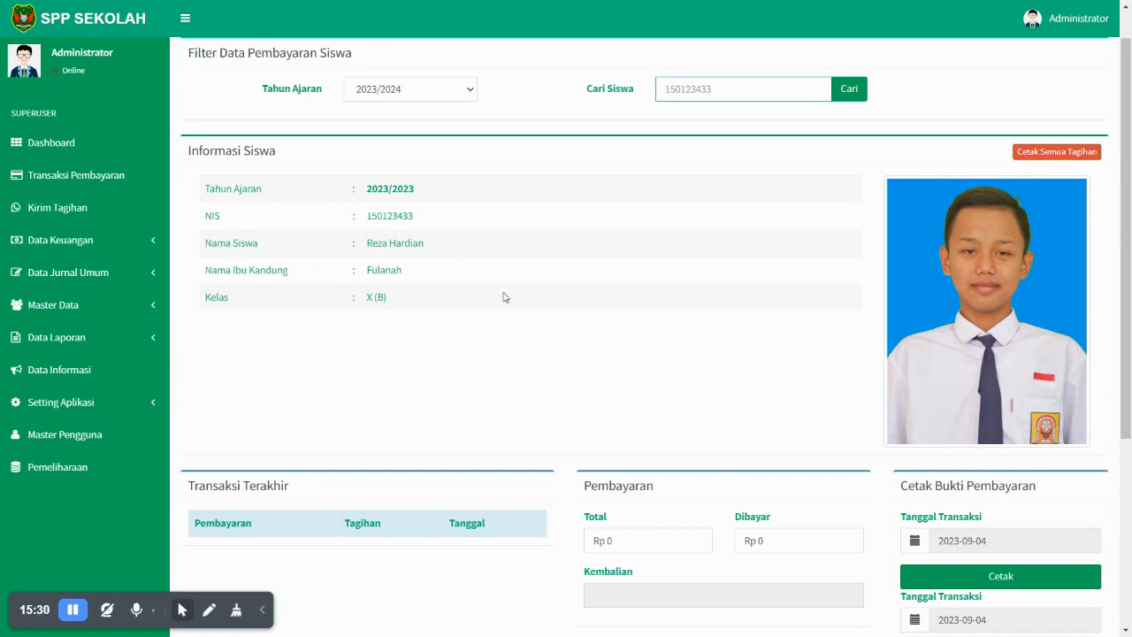
pyautogui.scroll(-1, 859, 421)
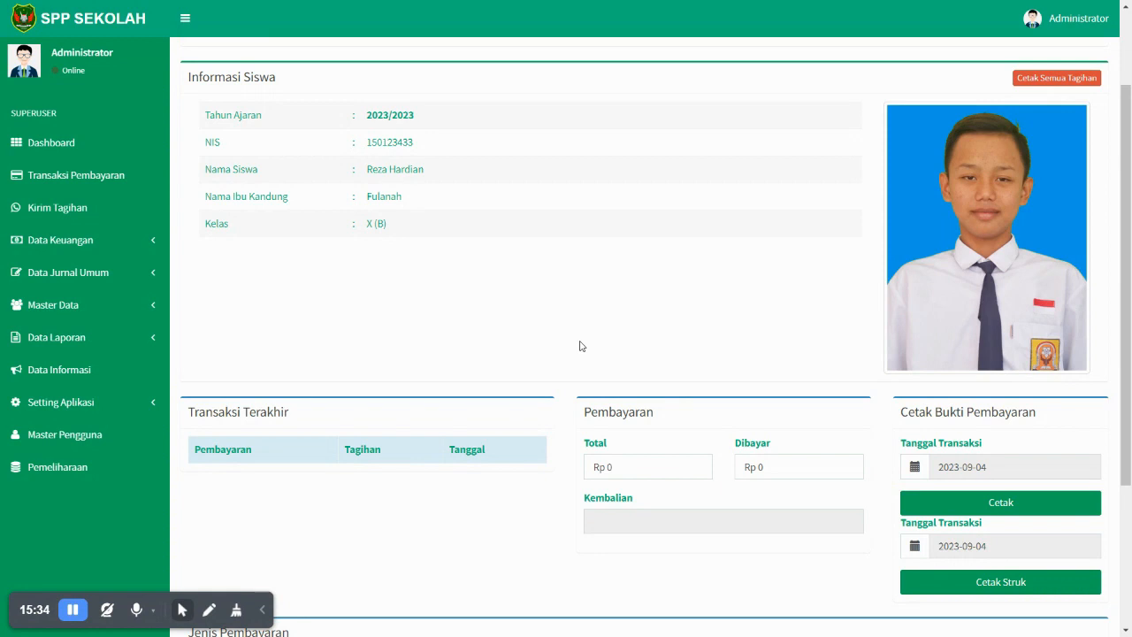
# - In phpMyAdmin's student table, edit the first student's student_parent_phone value and save it
pyautogui.press('F11')
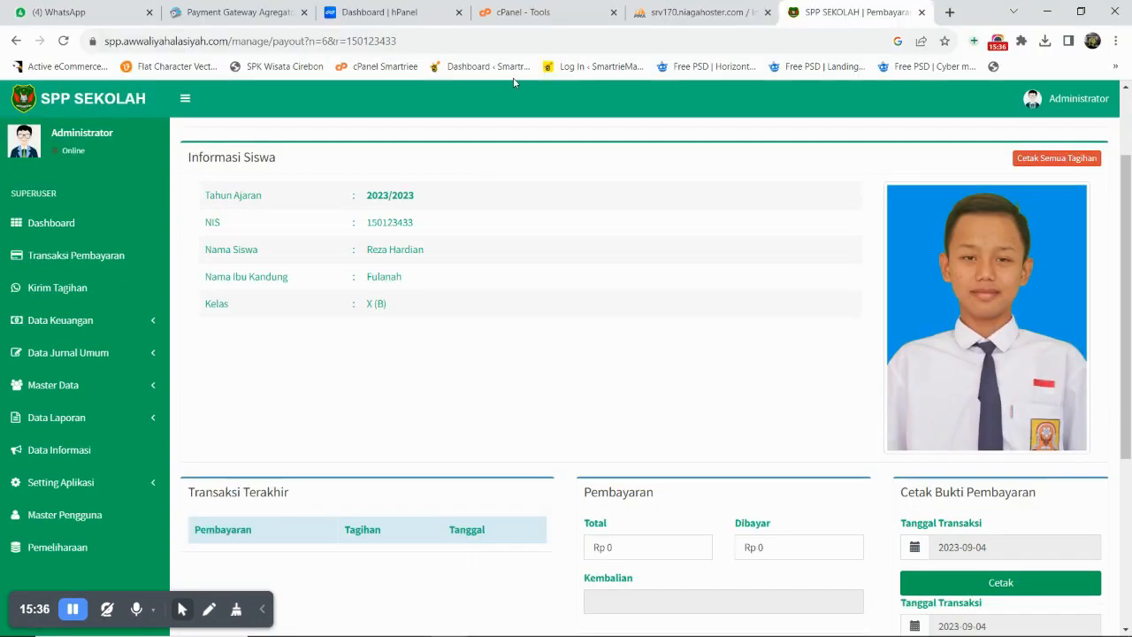
pyautogui.click(665, 21)
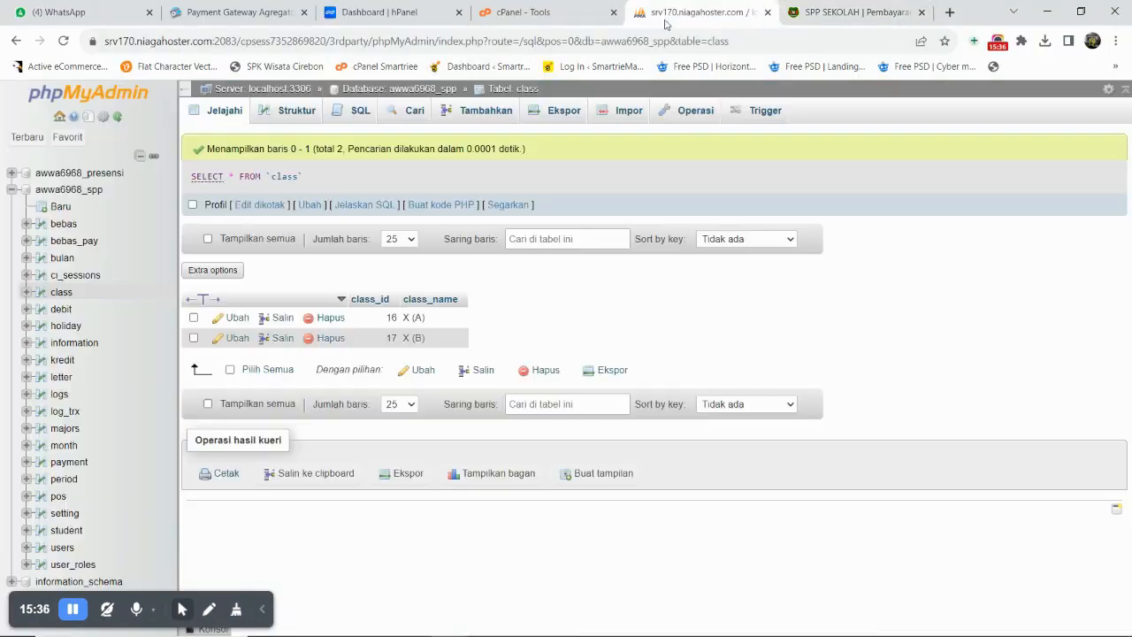
pyautogui.click(67, 531)
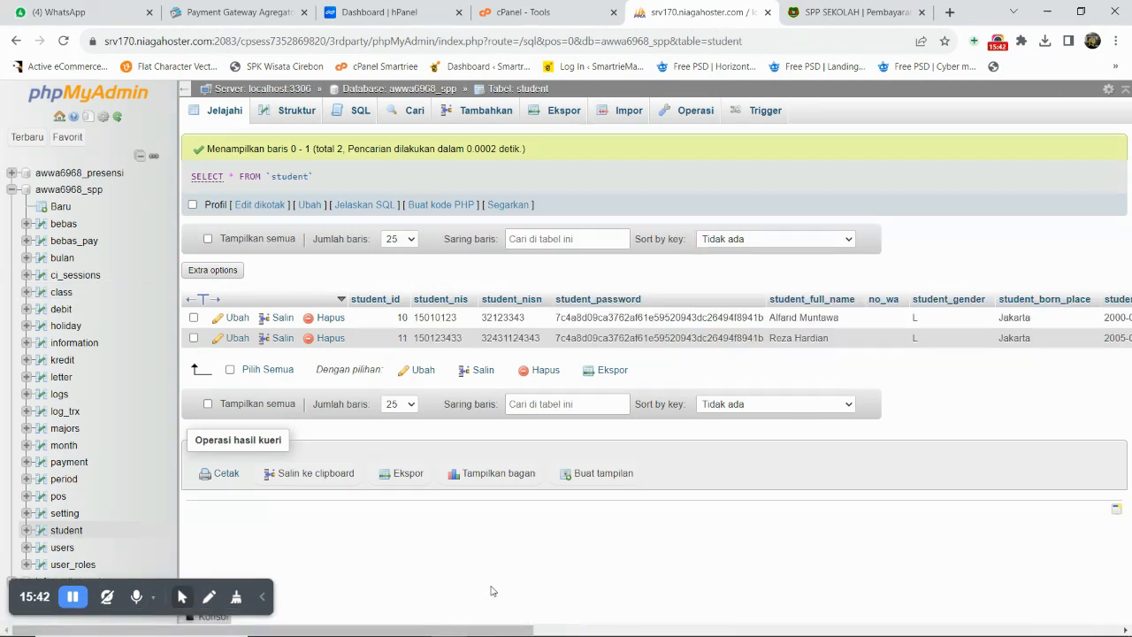
pyautogui.moveTo(501, 631); pyautogui.dragTo(901, 631)
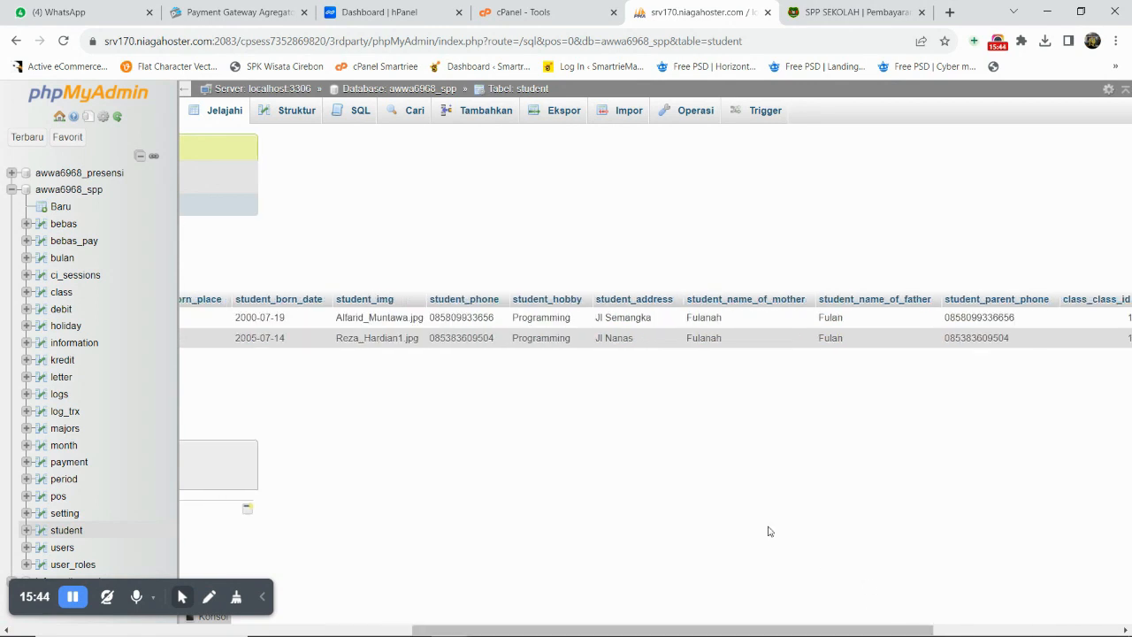
pyautogui.doubleClick(985, 318)
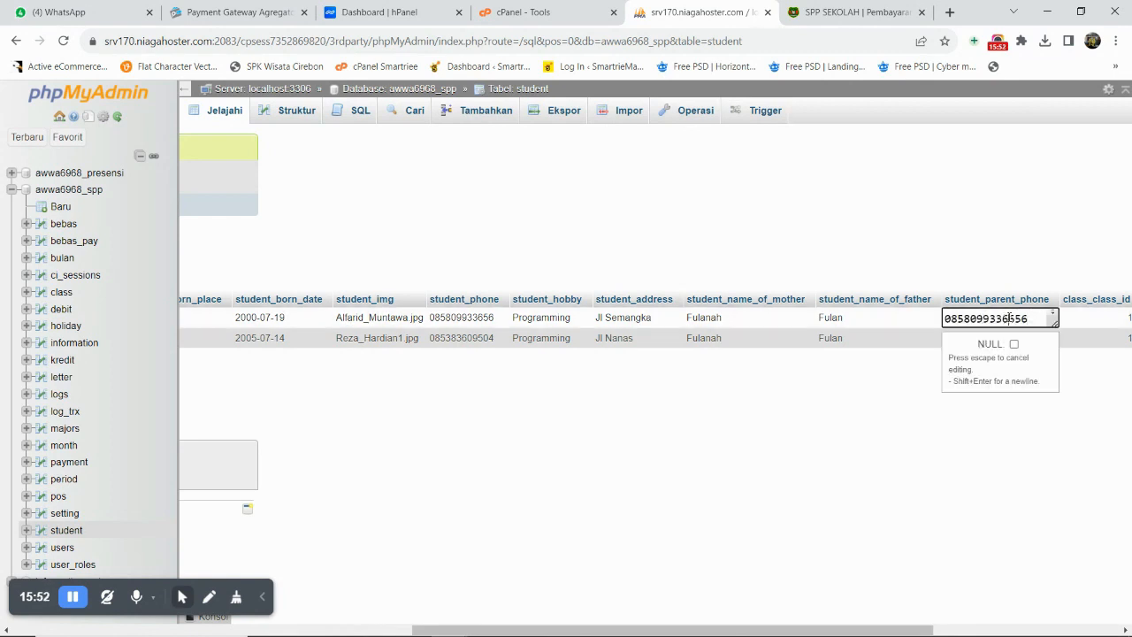
pyautogui.click(859, 463)
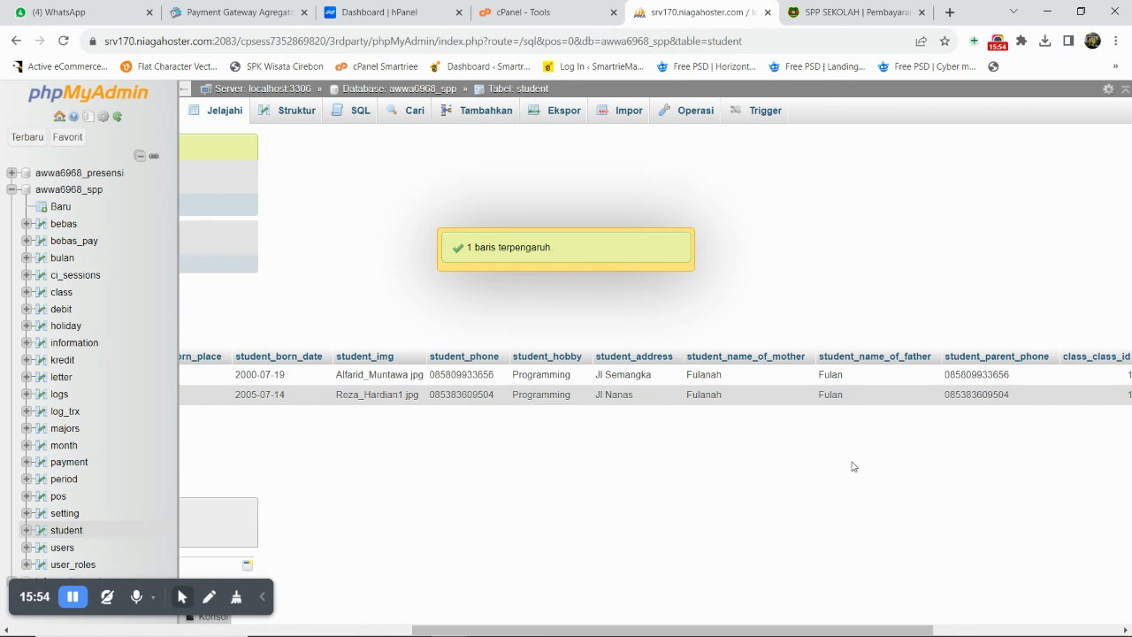
pyautogui.click(820, 14)
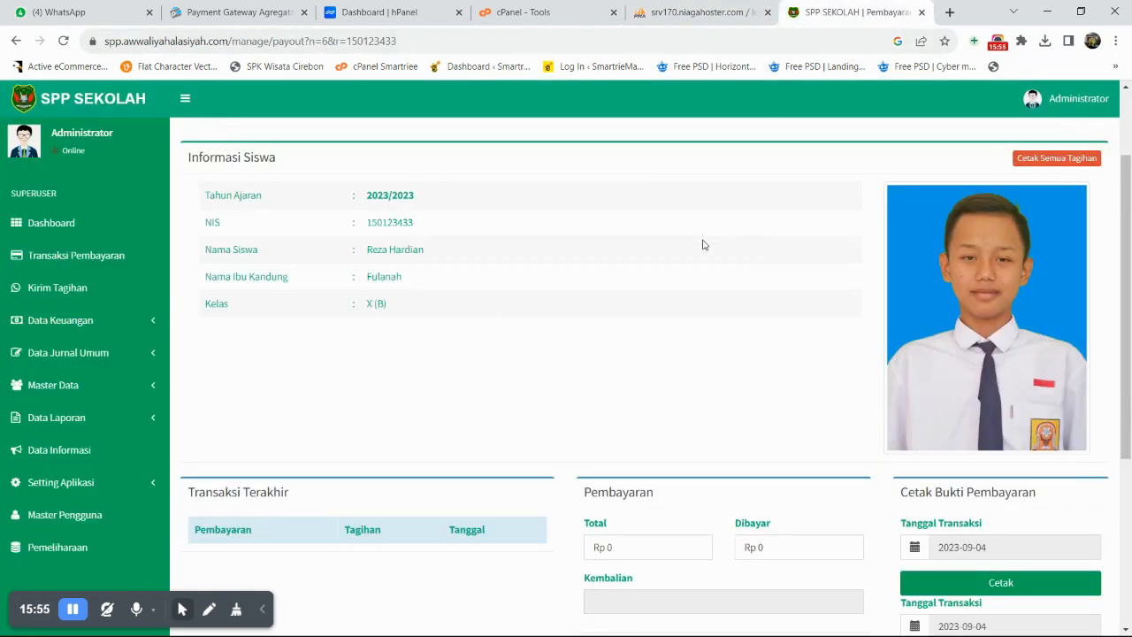
pyautogui.press('F11')
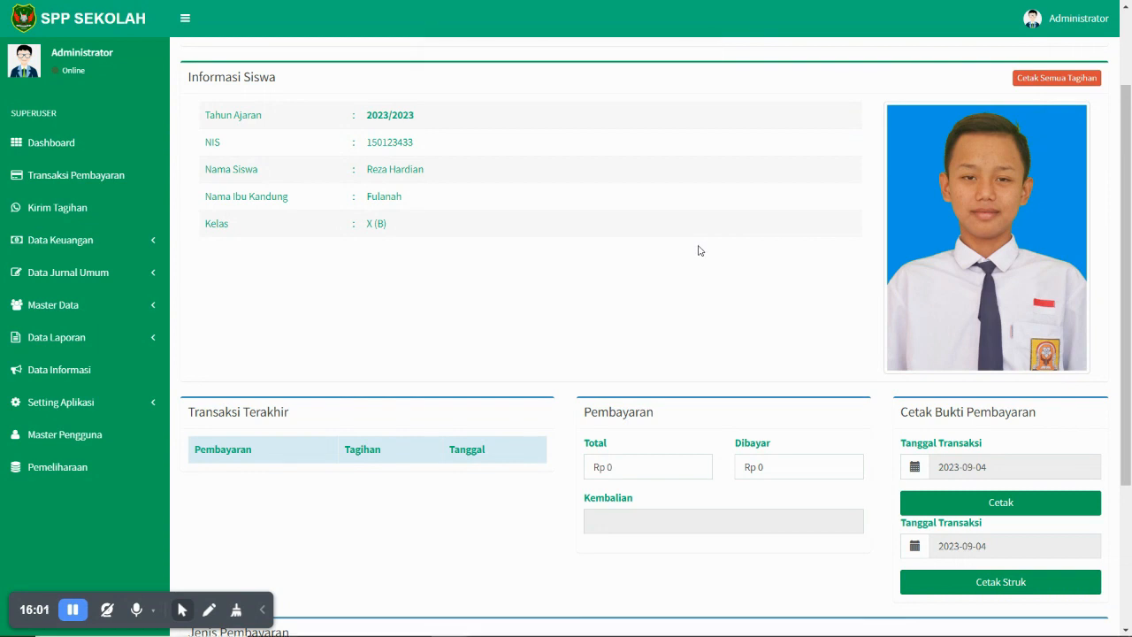
# - Look up the first student's NIS in the student table without changing it, then return to Pembayaran Siswa
pyautogui.press('F11')
pyautogui.click(713, 10)
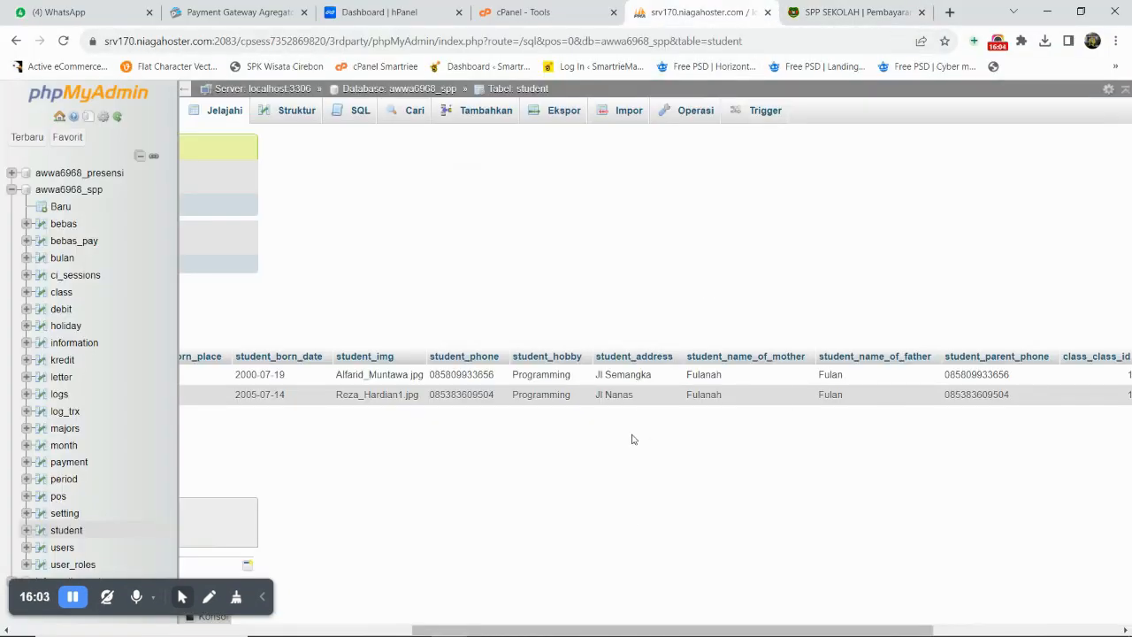
pyautogui.moveTo(640, 629); pyautogui.dragTo(418, 630)
pyautogui.hscroll(-5, 408, 595)
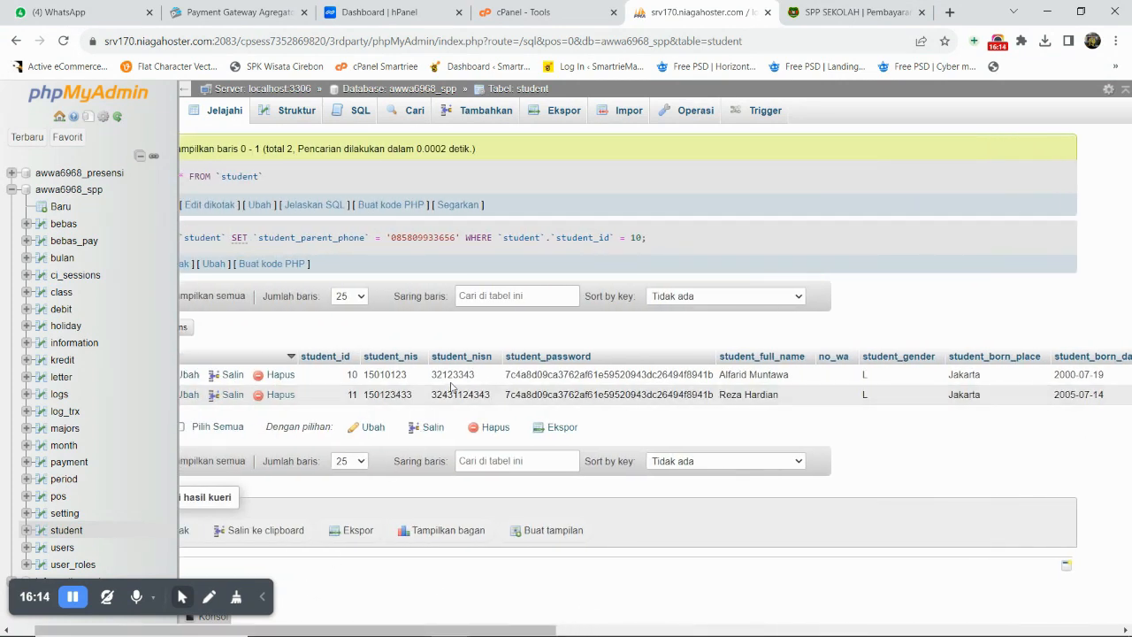
pyautogui.doubleClick(402, 375)
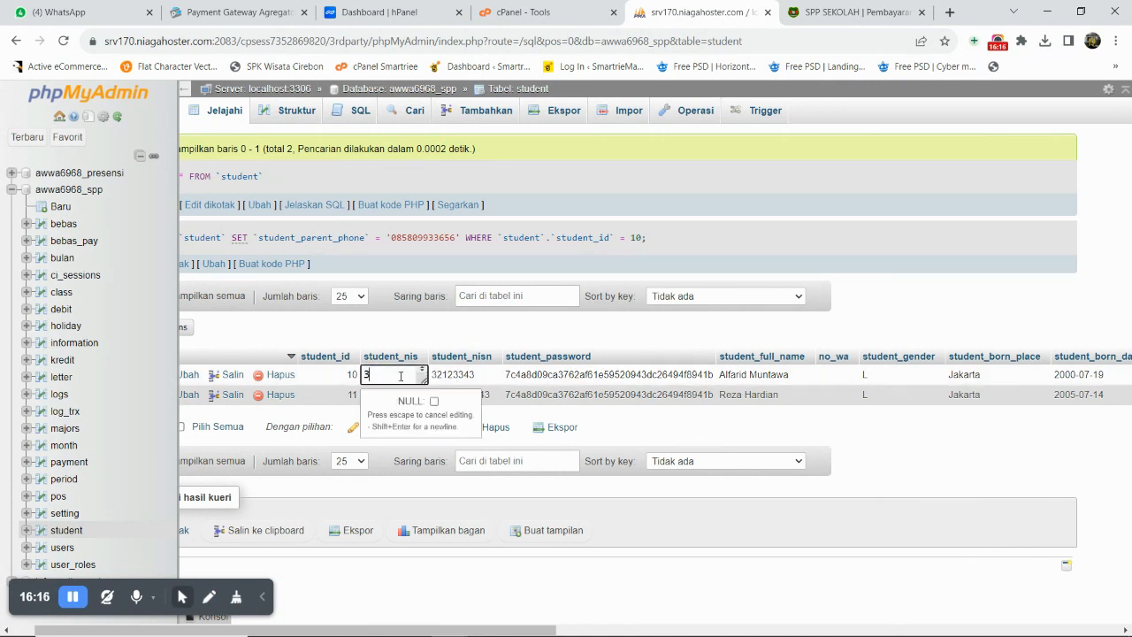
pyautogui.click(939, 469)
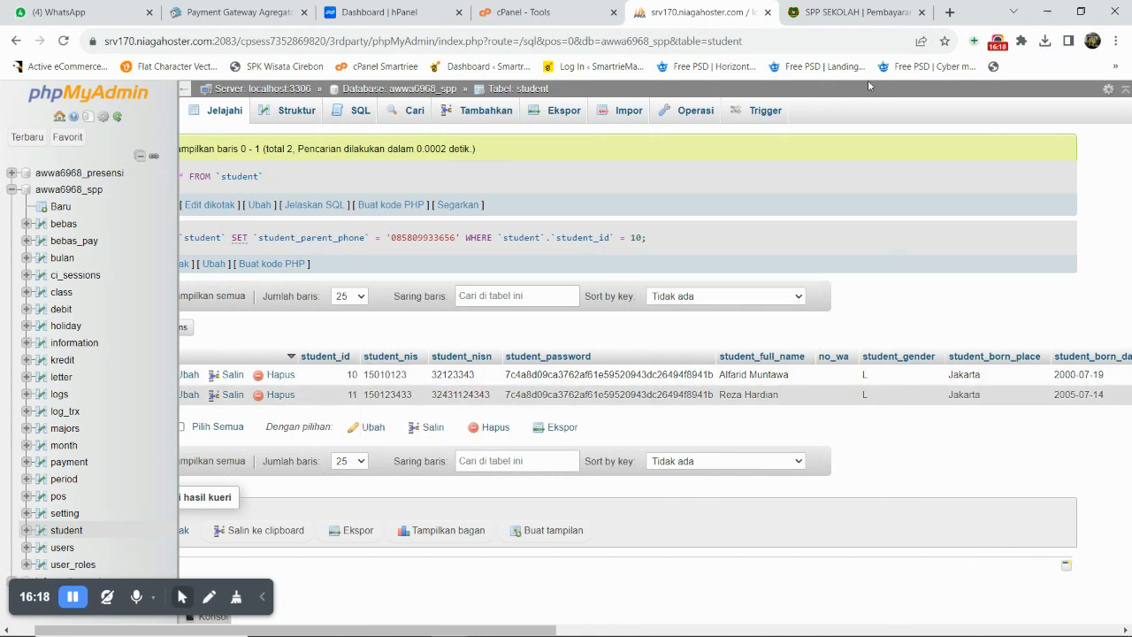
pyautogui.click(846, 7)
pyautogui.scroll(2, 461, 184)
# - Search Cari Siswa for the class X (A) student's NIS to show the 150.000 monthly SPP bill, Rp. 1.800.000 total
pyautogui.click(745, 219)
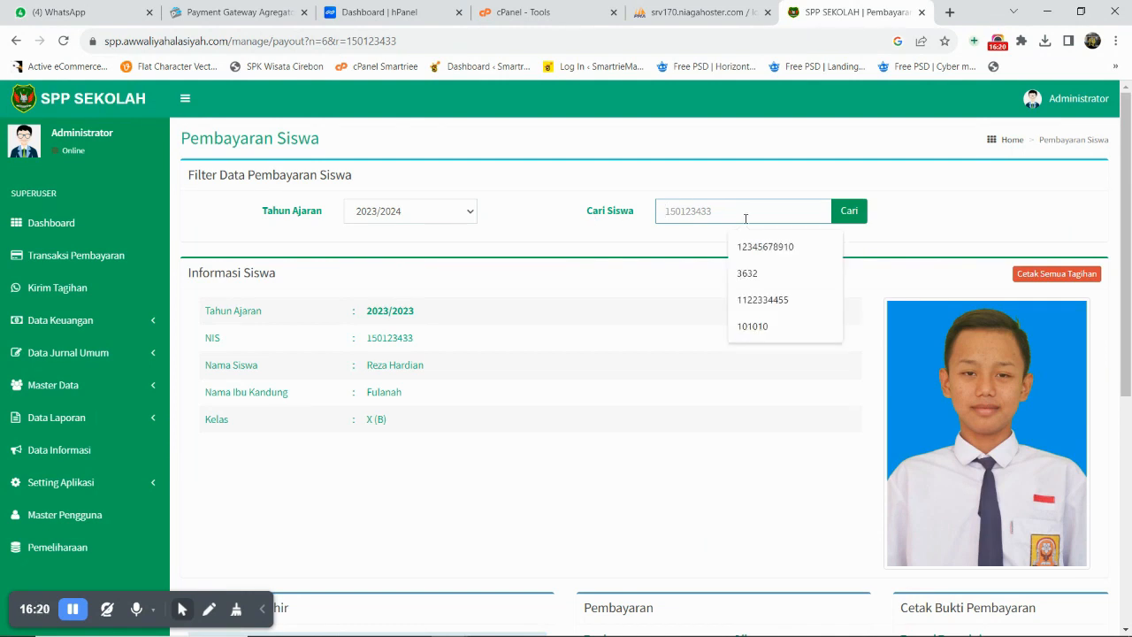
pyautogui.write('15010123')
pyautogui.click(844, 216)
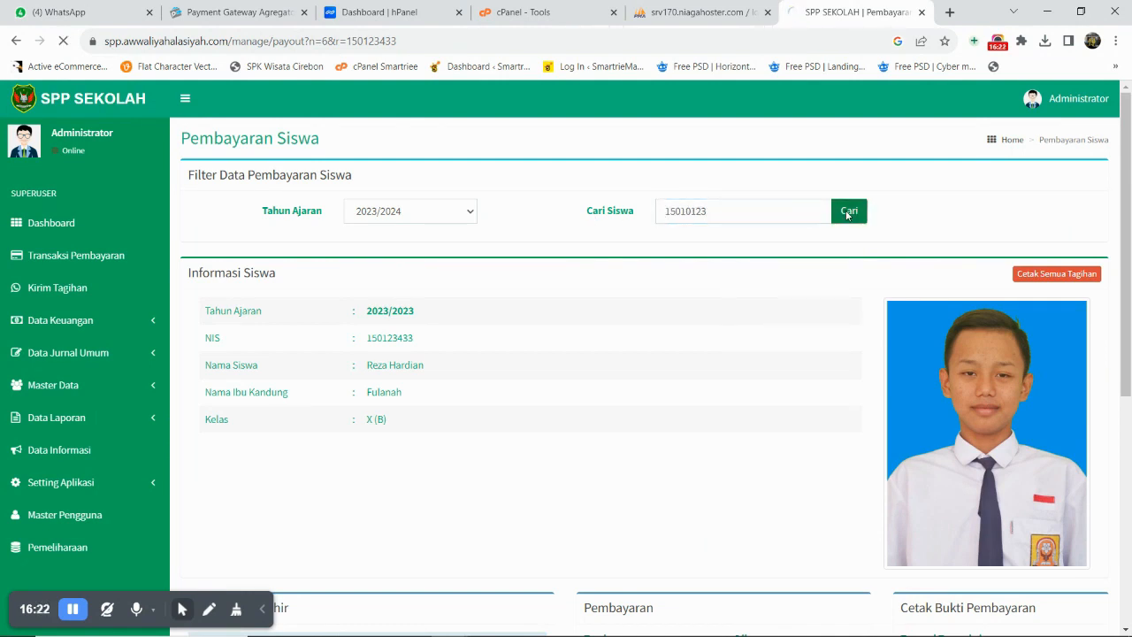
pyautogui.press('F11')
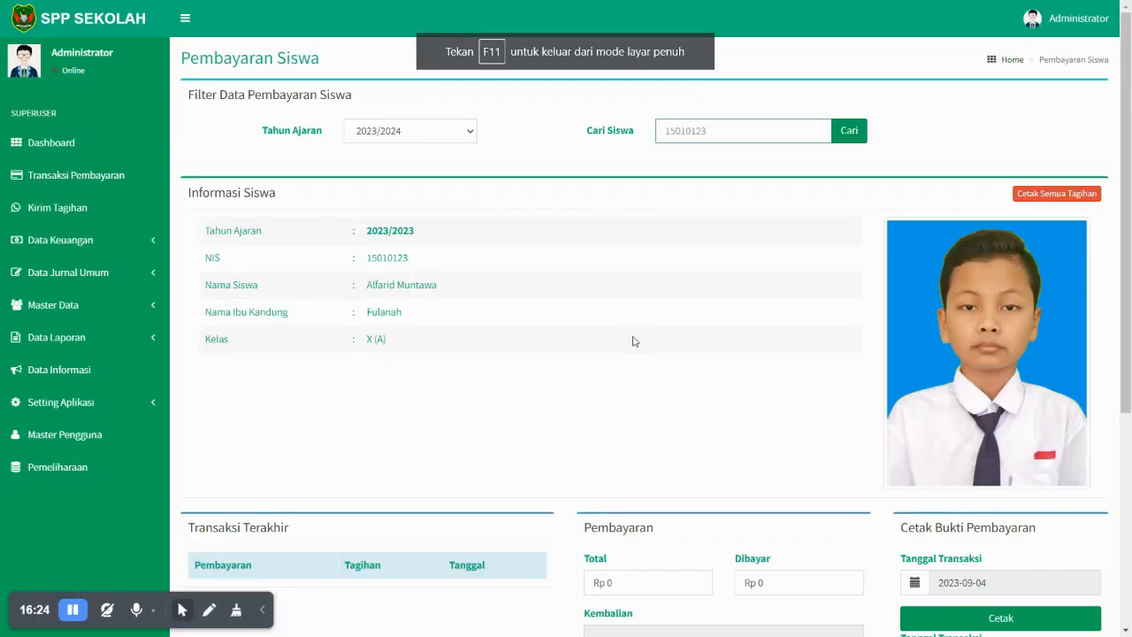
pyautogui.scroll(-3, 779, 397)
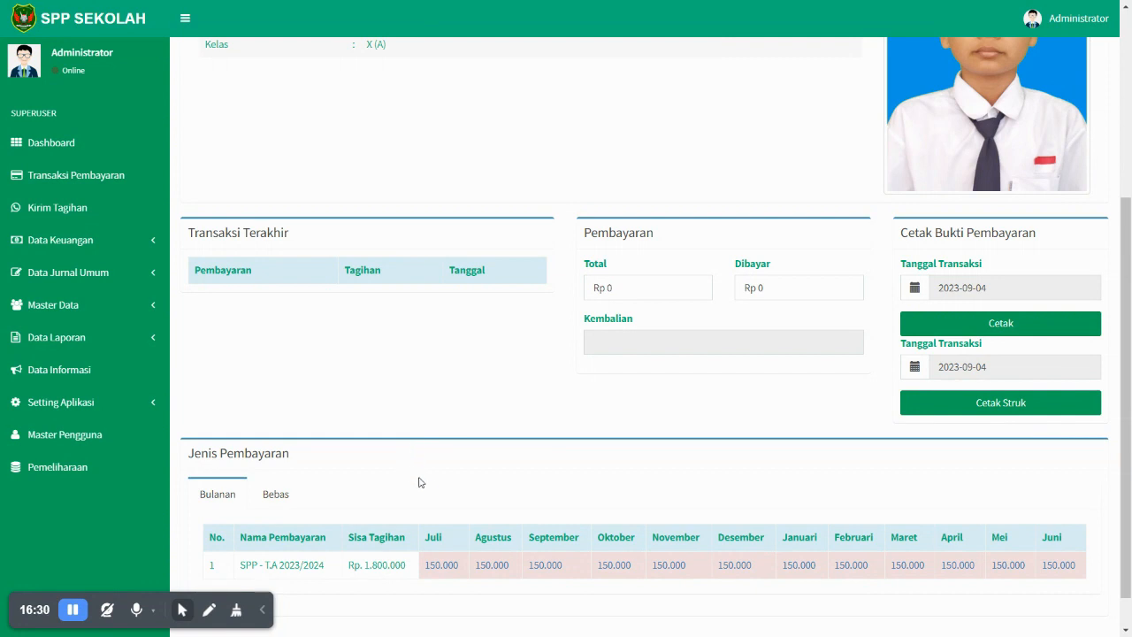
# - From Kirim Tagihan, send the WhatsApp notification for SPP - T.A 2023/2024 and check WhatsApp Web for delivery
pyautogui.click(55, 212)
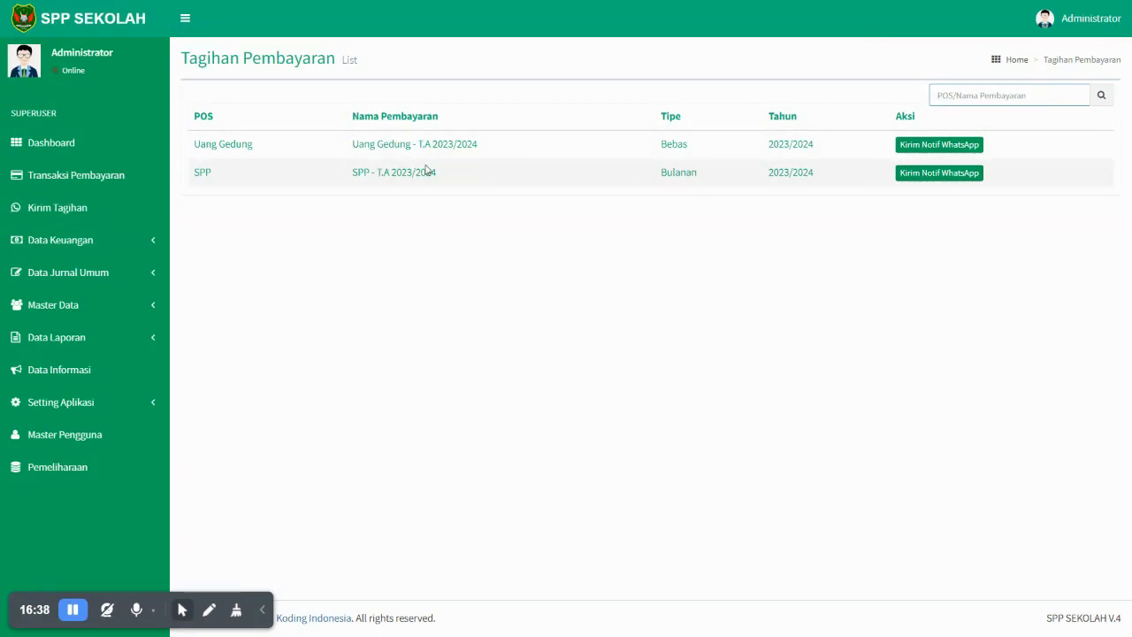
pyautogui.click(951, 176)
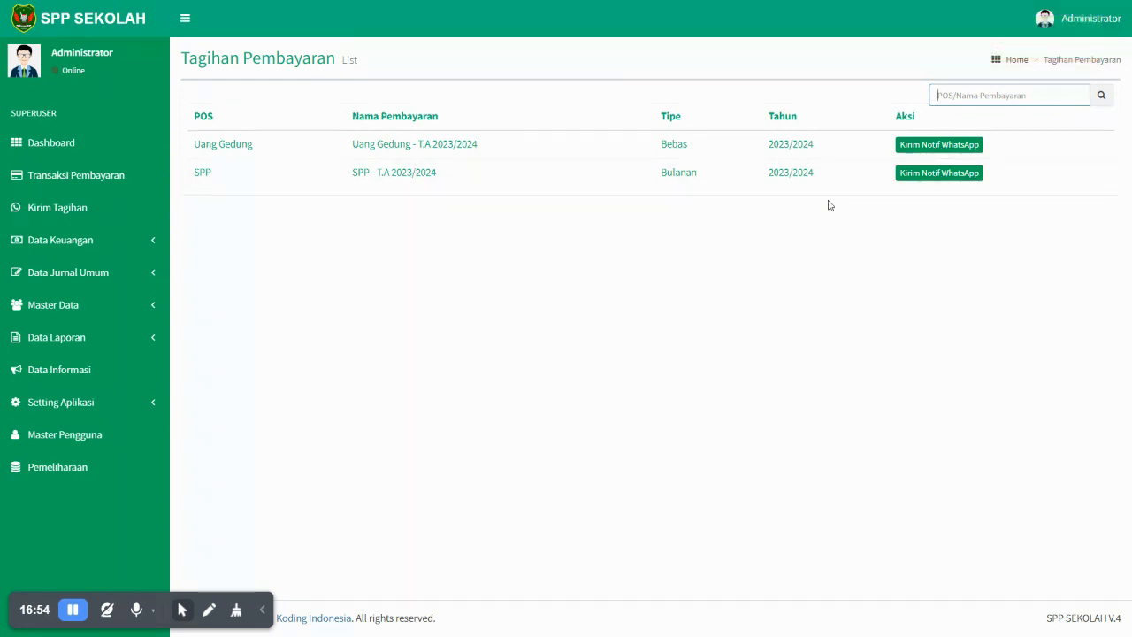
pyautogui.hotkey('ctrl', 'Tab')
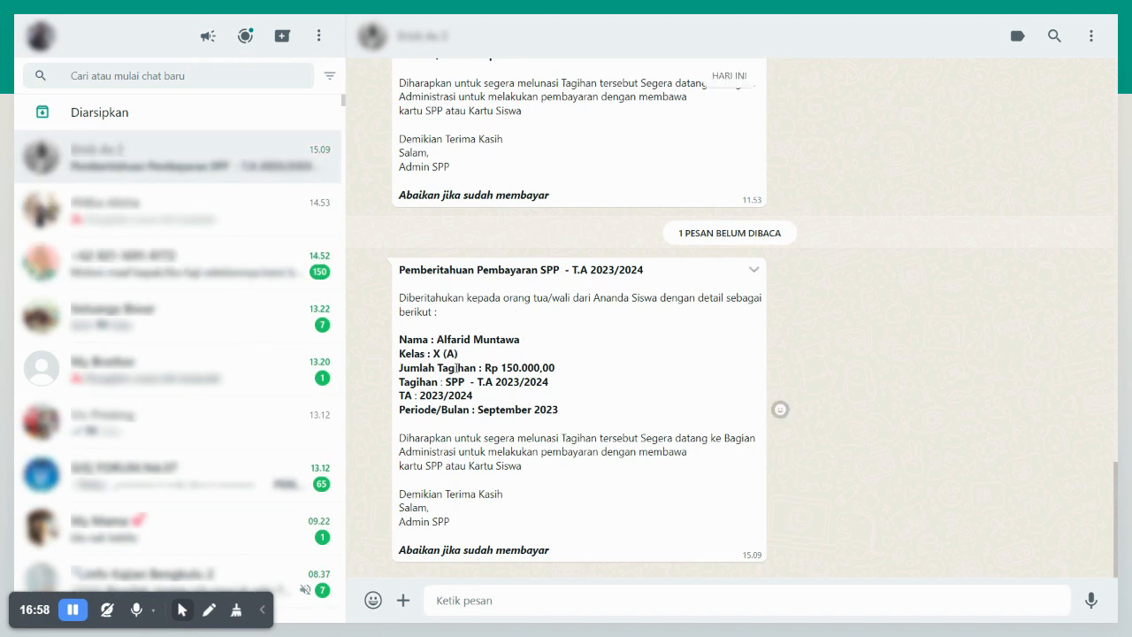
pyautogui.moveTo(489, 369); pyautogui.dragTo(399, 367)
pyautogui.moveTo(548, 382); pyautogui.dragTo(502, 382)
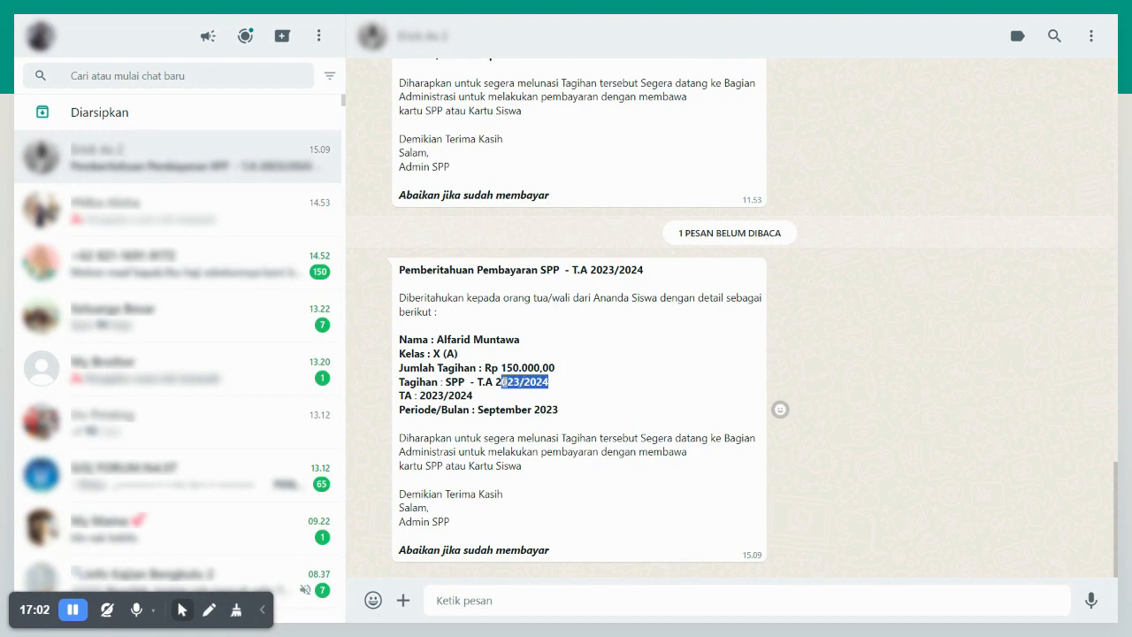
pyautogui.click(487, 399)
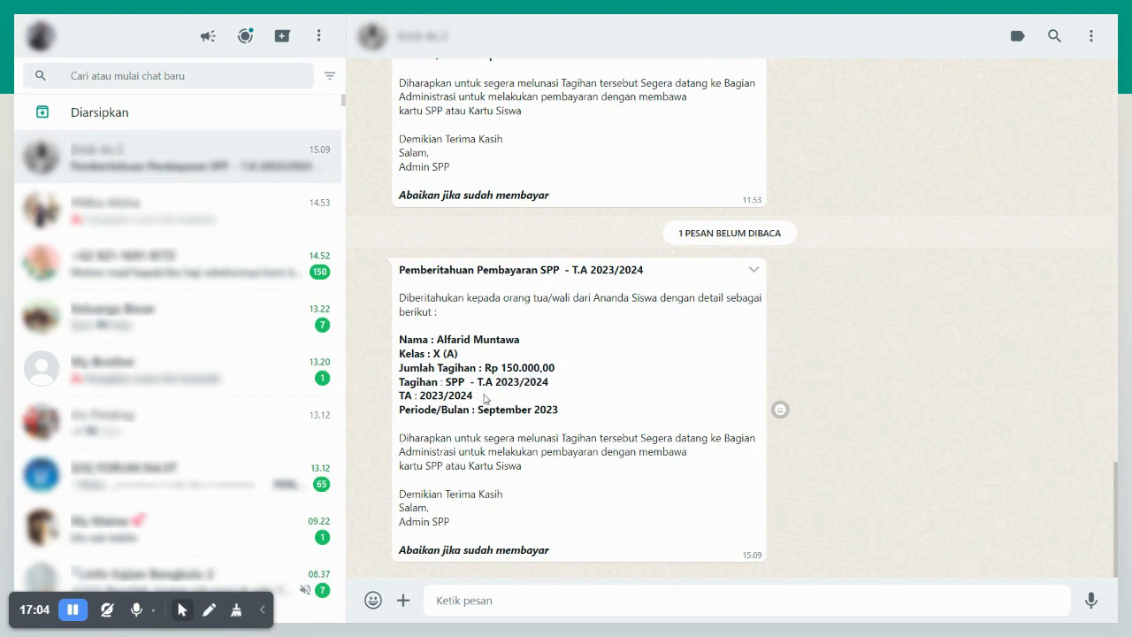
pyautogui.moveTo(474, 397); pyautogui.dragTo(549, 411)
pyautogui.click(479, 444)
pyautogui.moveTo(523, 467); pyautogui.dragTo(477, 467)
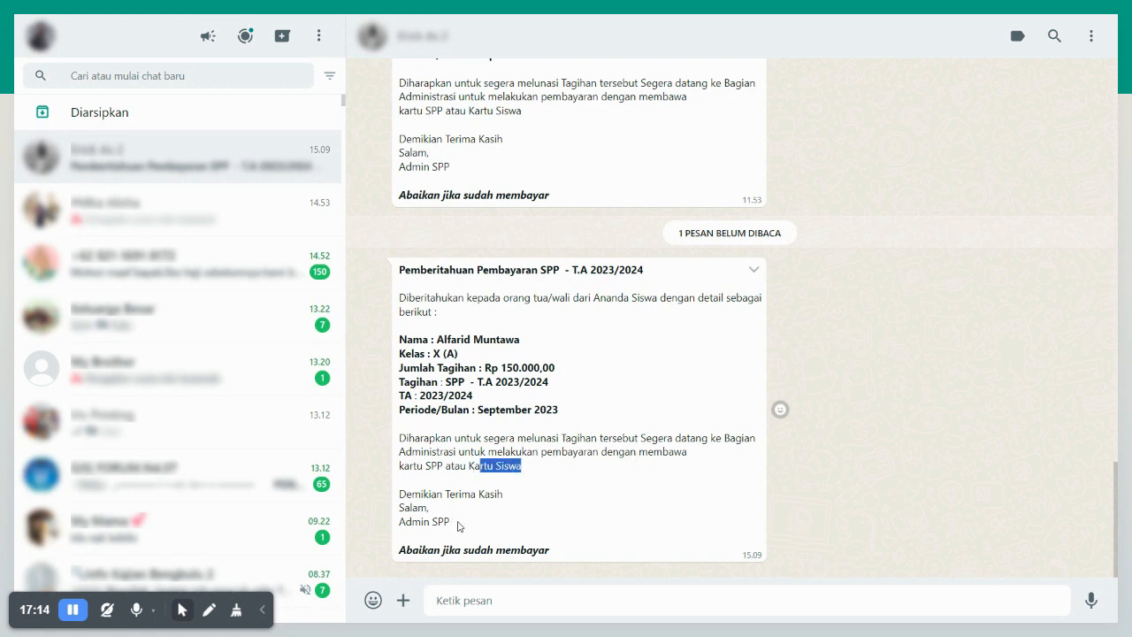
pyautogui.moveTo(451, 522); pyautogui.dragTo(423, 522)
pyautogui.click(514, 546)
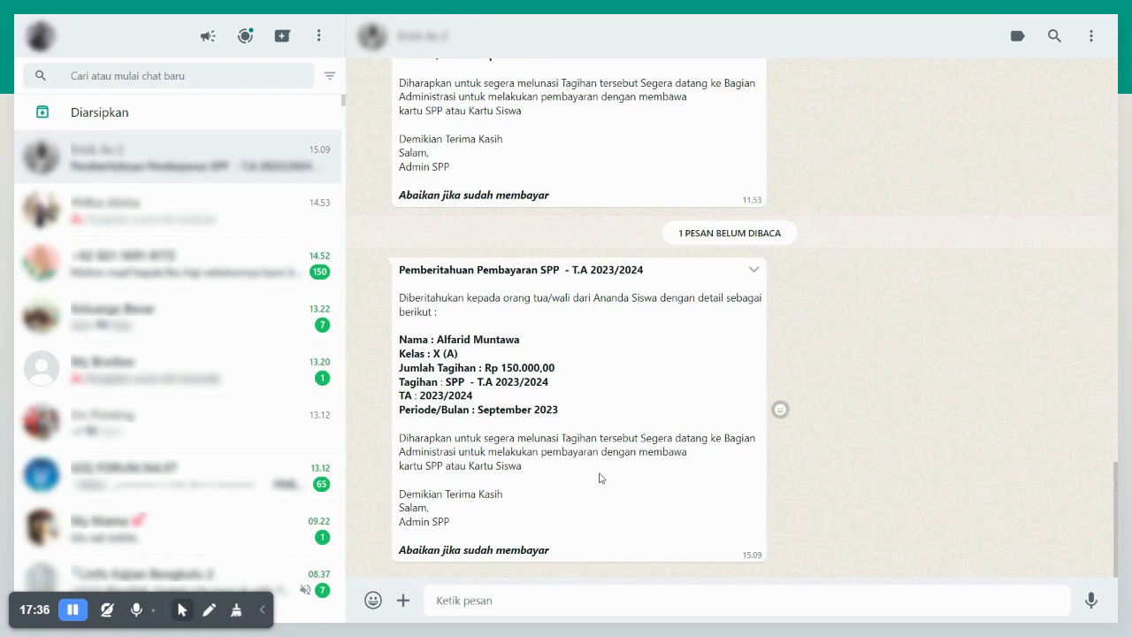
# - Exit full-screen and review the SPP bill notice in the WhatsApp Web chat
pyautogui.press('F11')
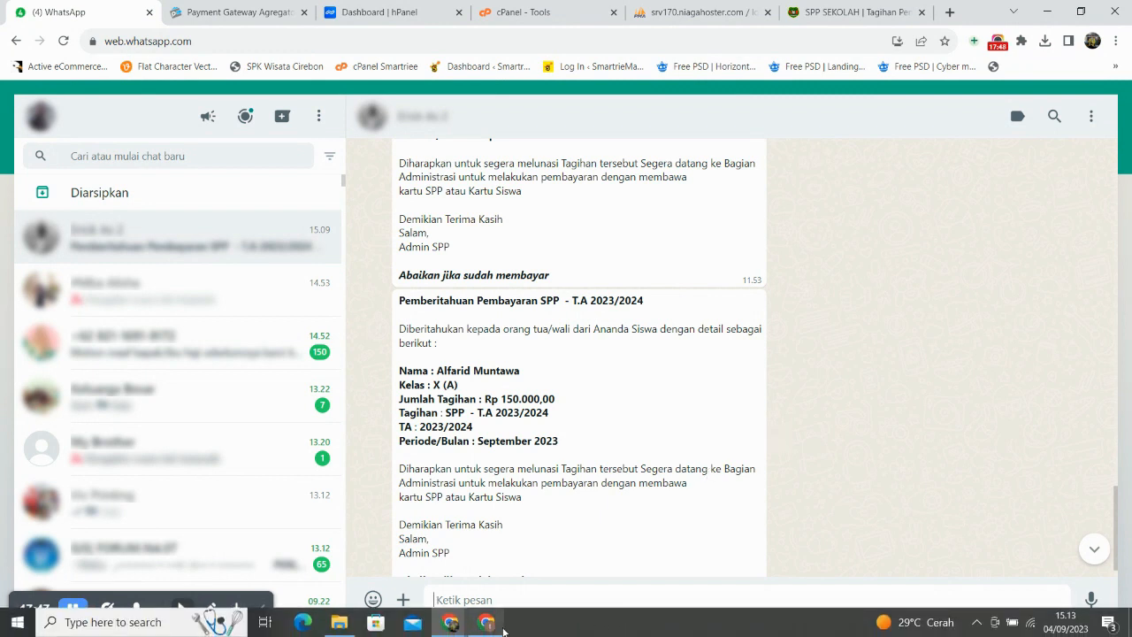
pyautogui.click(485, 632)
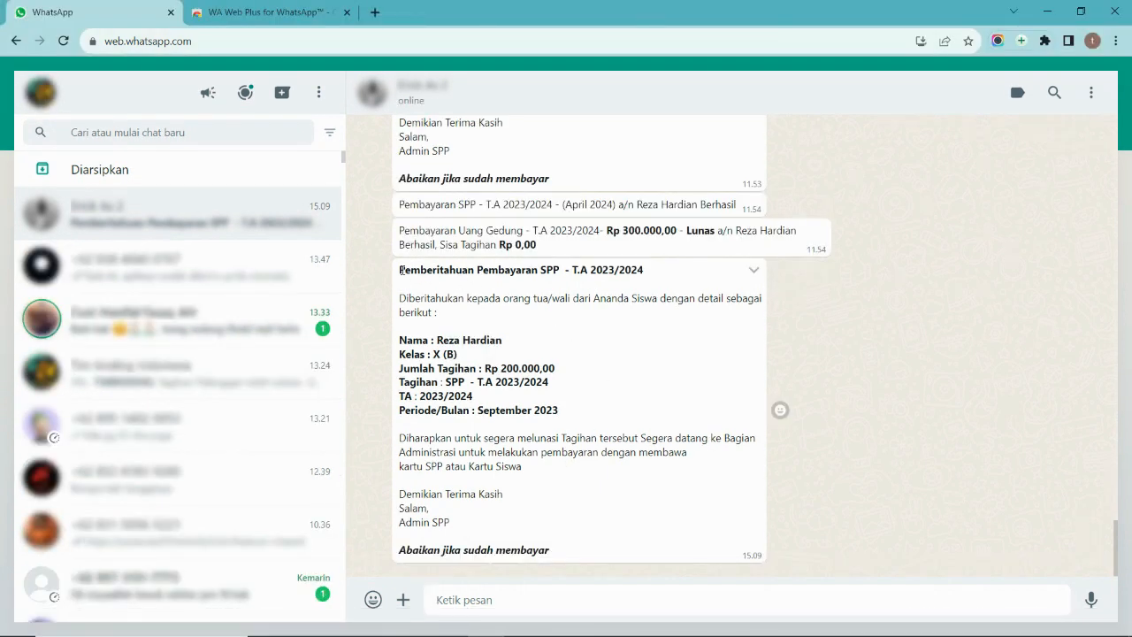
pyautogui.moveTo(399, 269); pyautogui.dragTo(553, 426)
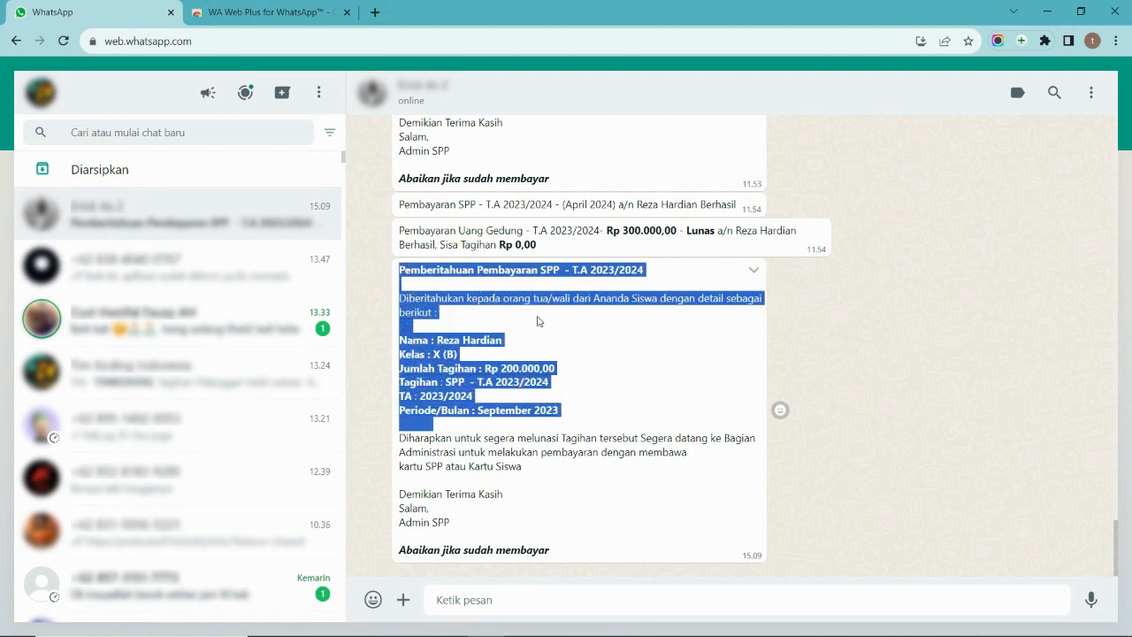
pyautogui.click(867, 343)
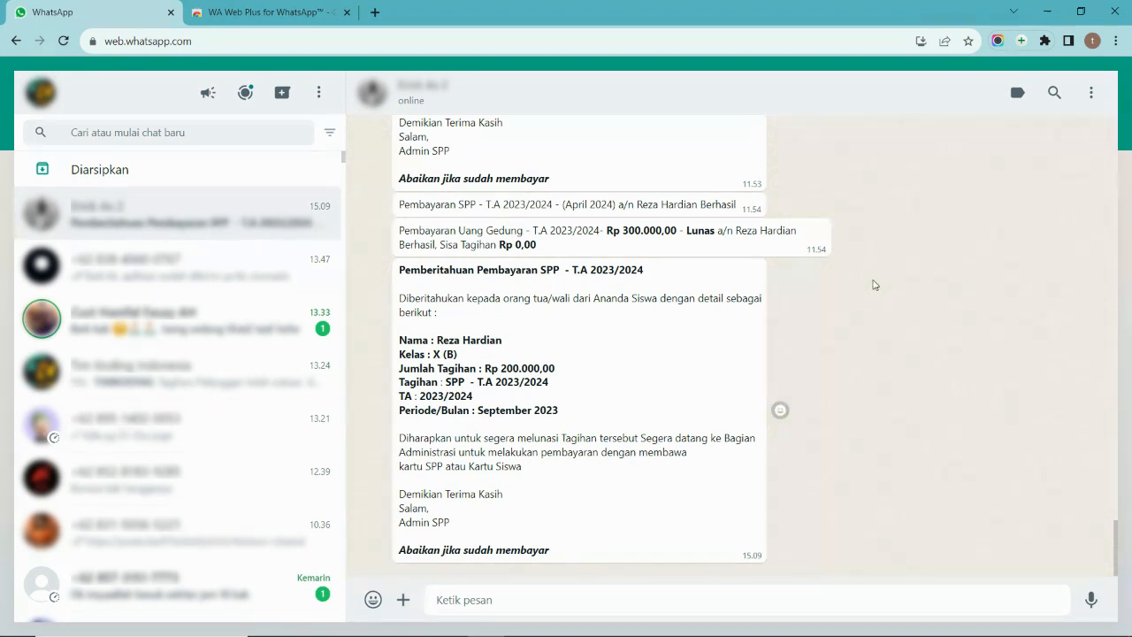
# - Minimize the WhatsApp window and switch to the SPP SEKOLAH Tagihan Pembayaran tab
pyautogui.click(1048, 12)
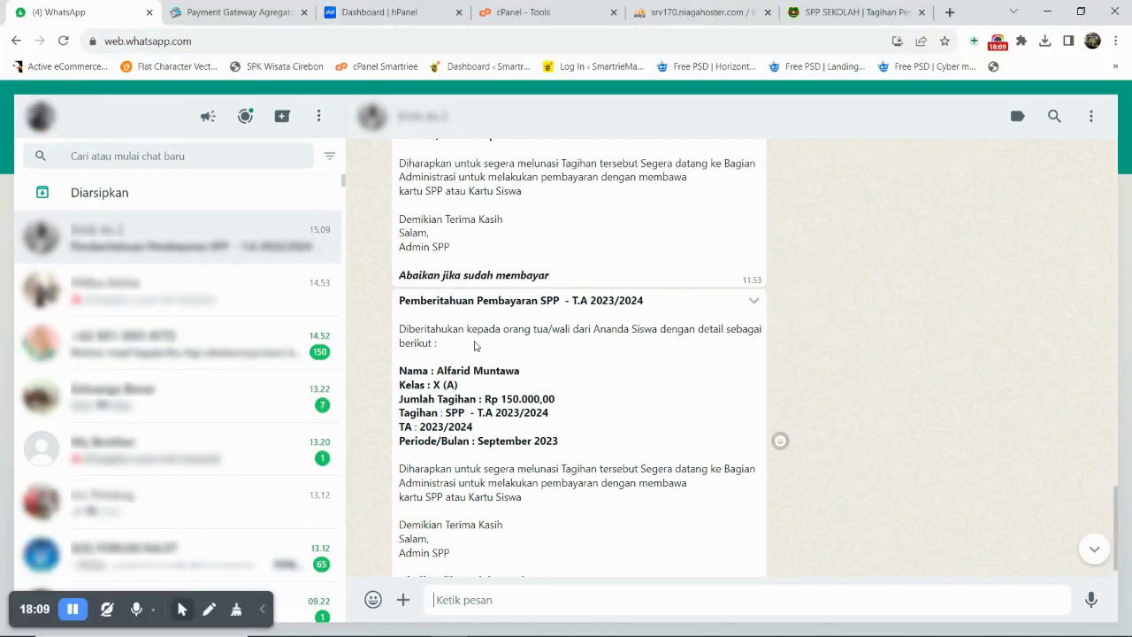
pyautogui.click(503, 627)
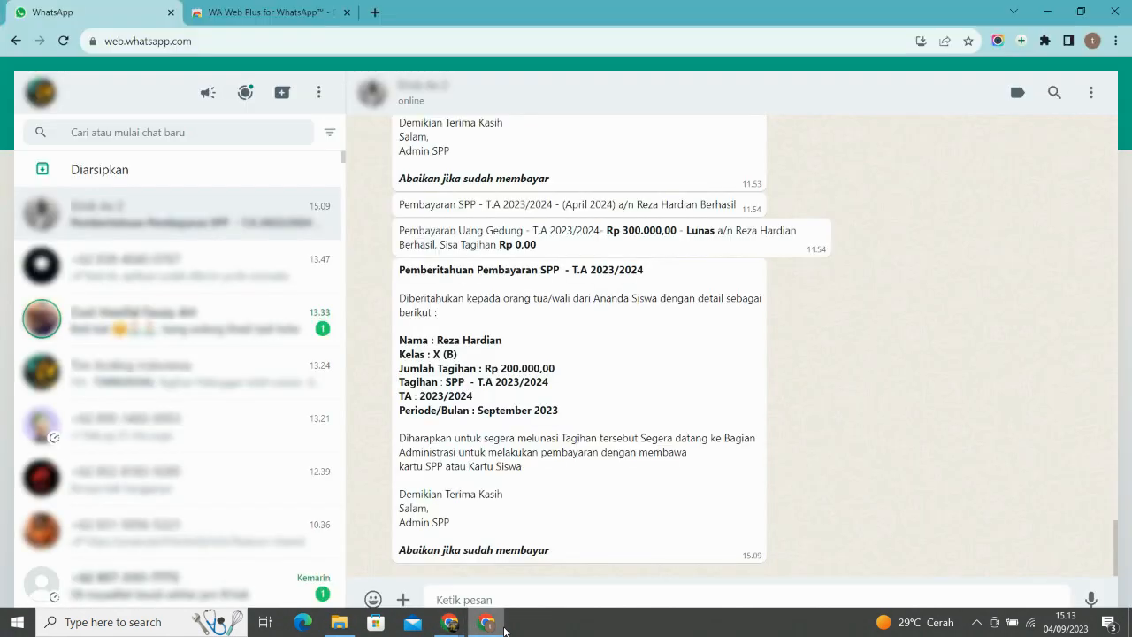
pyautogui.click(504, 630)
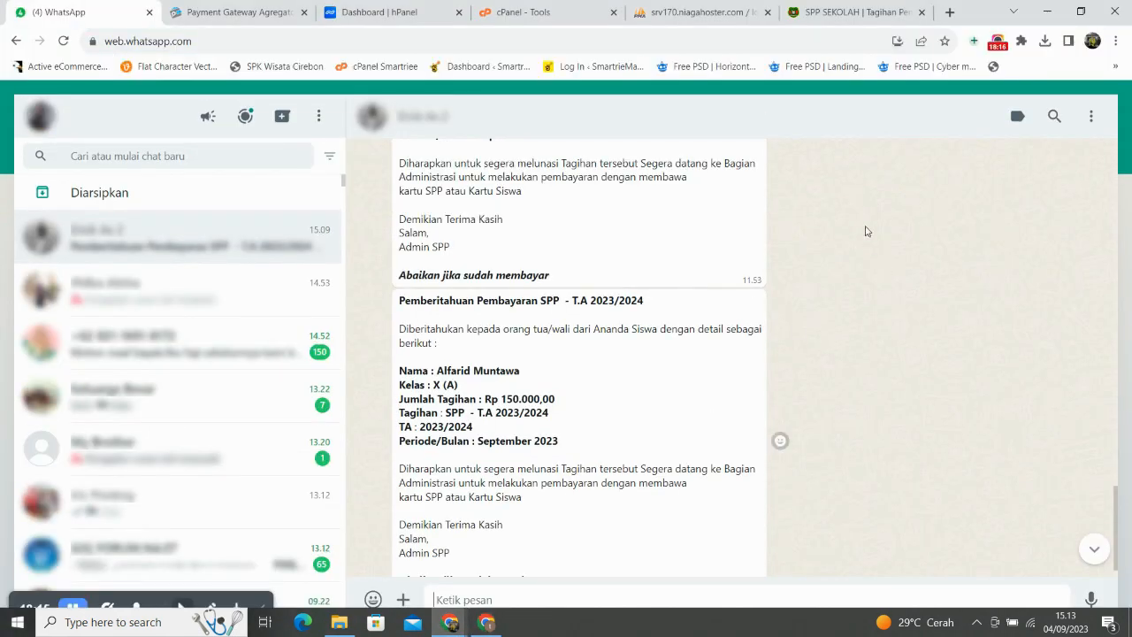
pyautogui.click(858, 9)
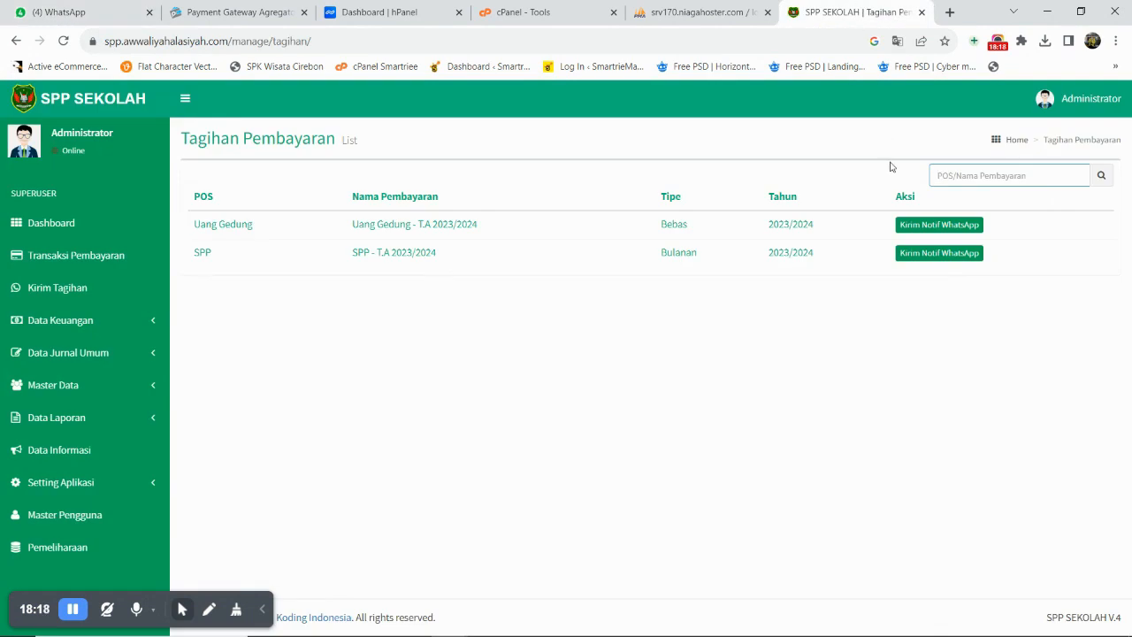
# - Show the Tagihan Pembayaran list full-screen after cycling through the WhatsApp and phpMyAdmin tabs
pyautogui.press('F11')
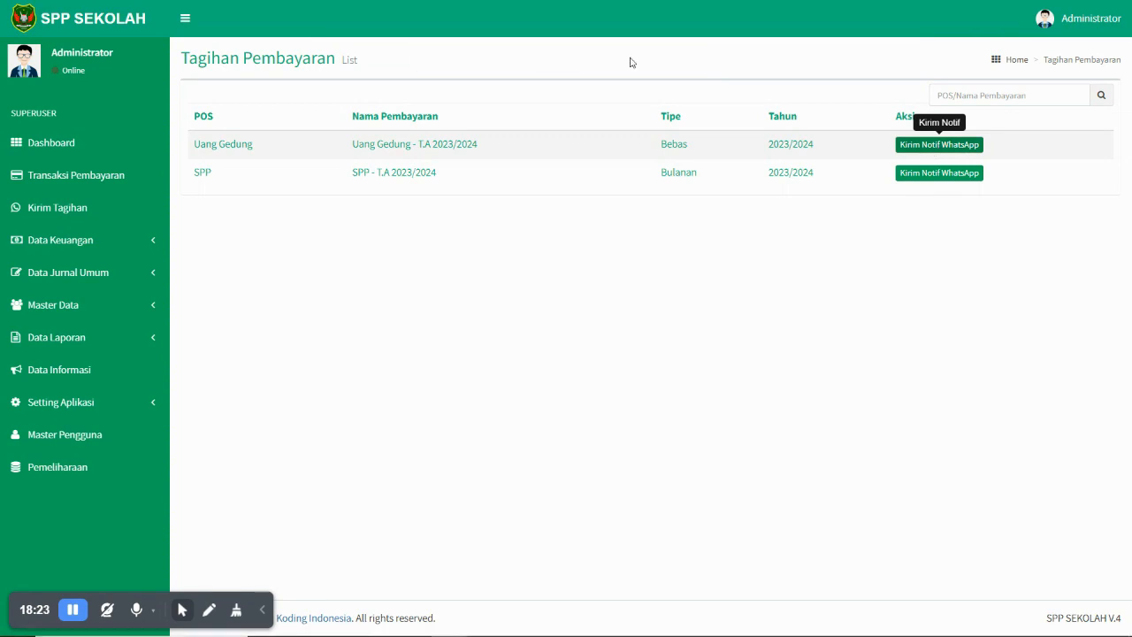
pyautogui.press('F11')
pyautogui.press('F11')
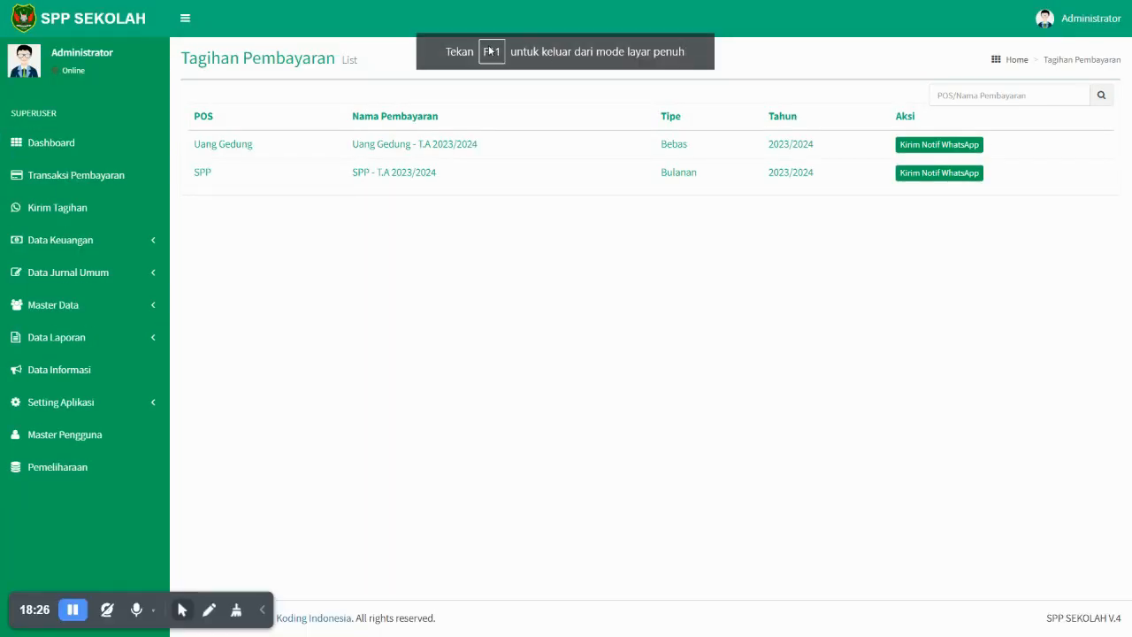
pyautogui.hotkey('ctrl', 'Tab')
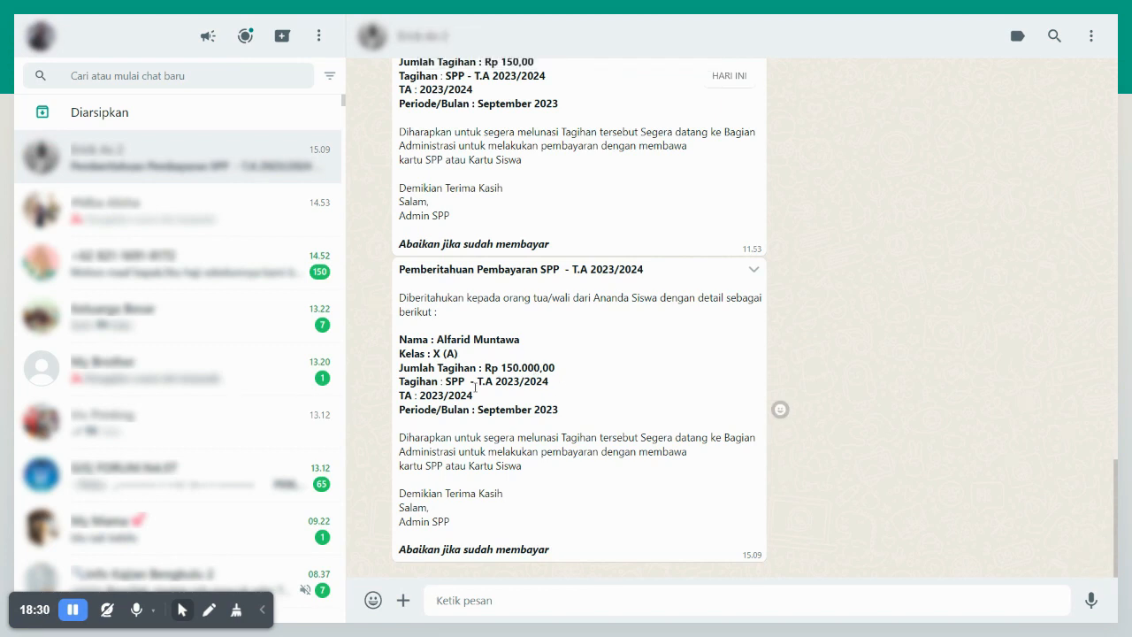
pyautogui.hotkey('ctrl', 'Tab')
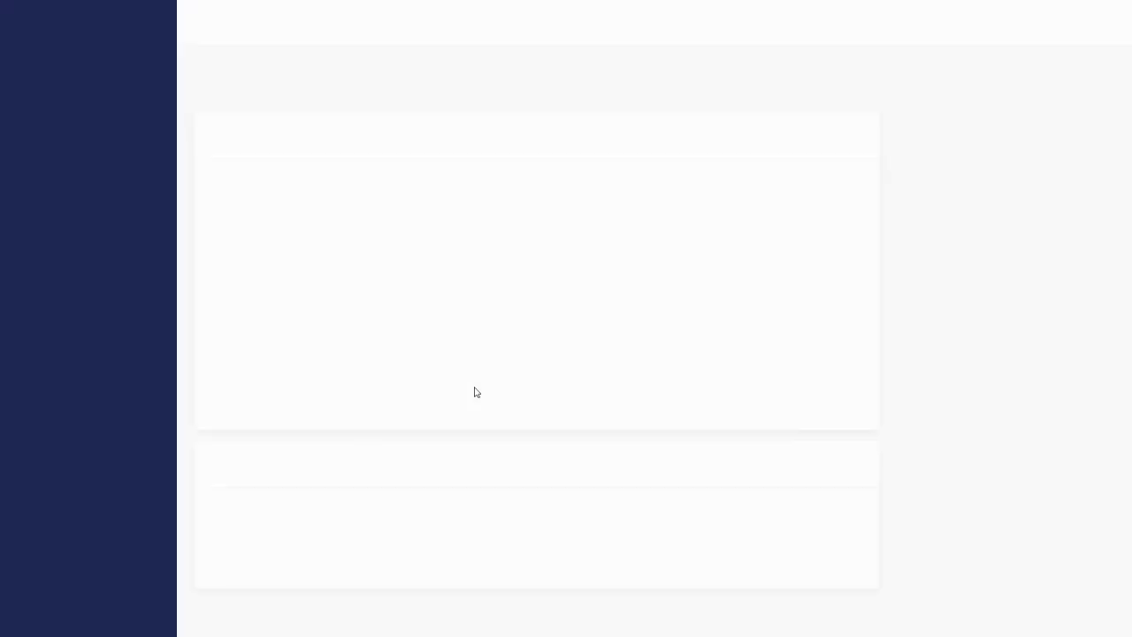
pyautogui.hotkey('ctrl', 'Tab')
pyautogui.hotkey('ctrl', 'Tab')
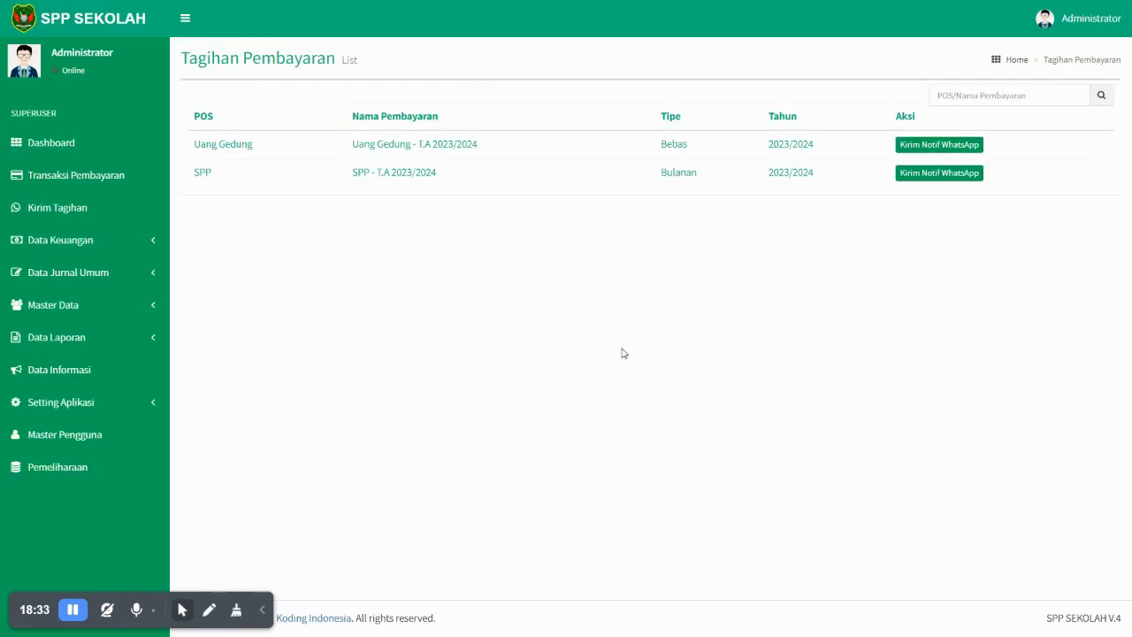
# - Send the Uang Gedung T.A 2023/2024 WhatsApp reminder and check its Rp 1.000.000,00 outstanding amount
pyautogui.click(940, 147)
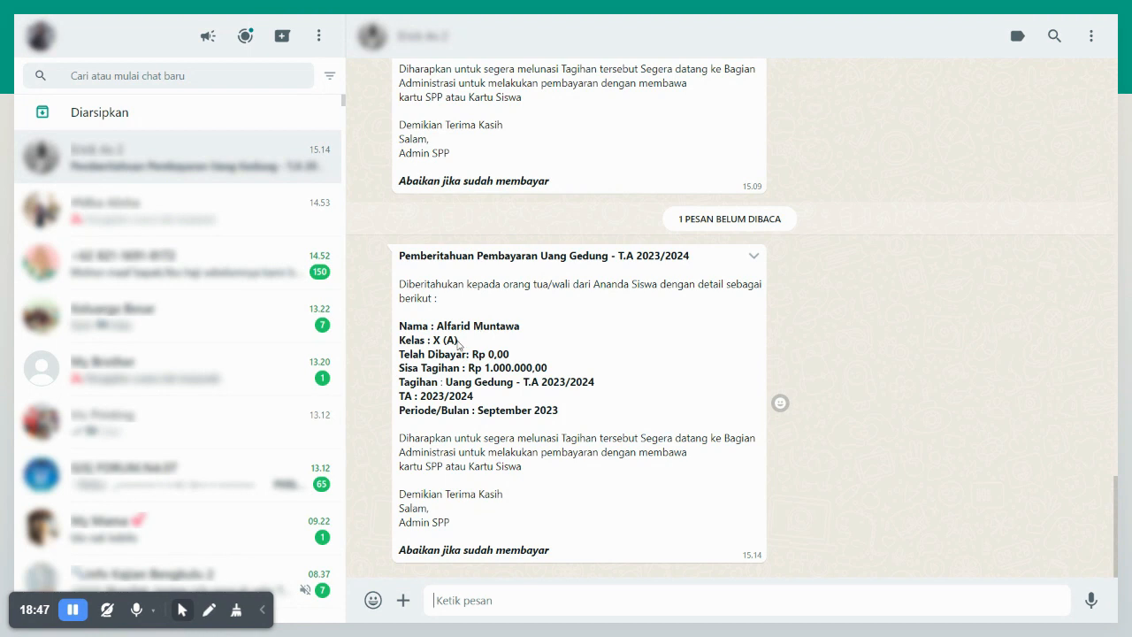
pyautogui.moveTo(403, 354); pyautogui.dragTo(479, 354)
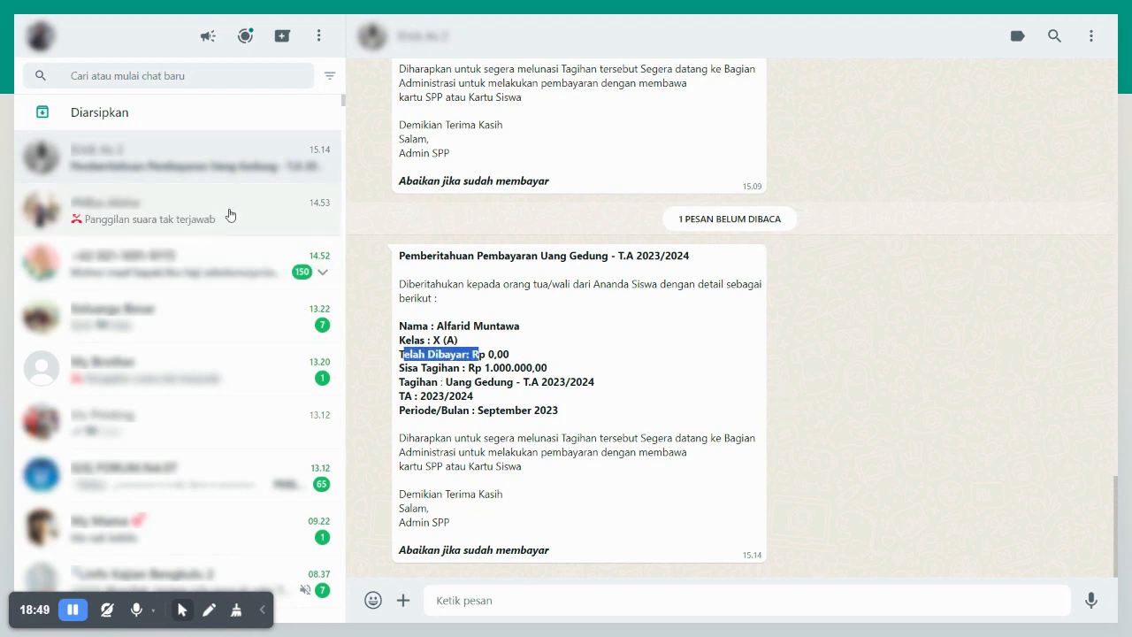
pyautogui.moveTo(551, 369); pyautogui.dragTo(454, 355)
pyautogui.click(454, 355)
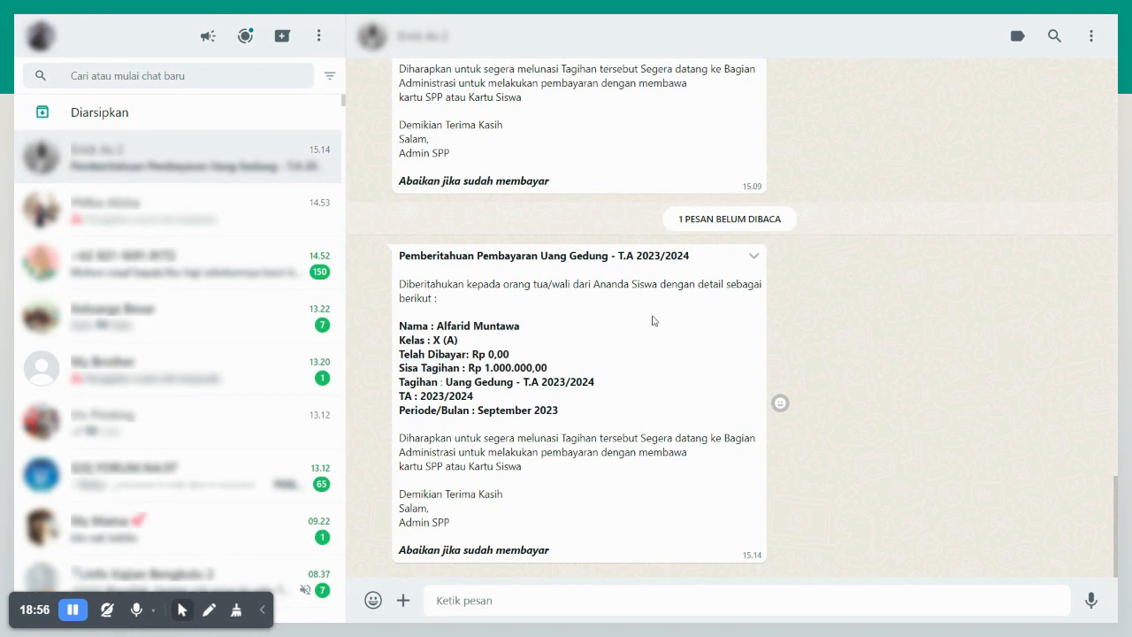
pyautogui.hotkey('alt', 'Tab')
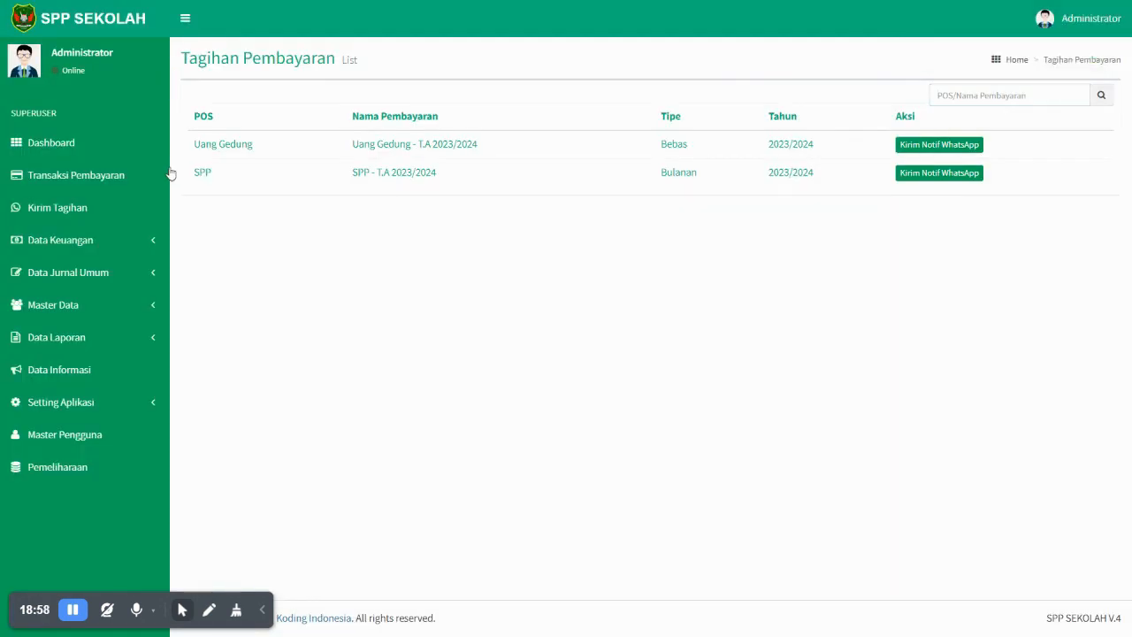
# - Look up the student's payment information by NIS on the Transaksi Pembayaran page
pyautogui.click(125, 177)
pyautogui.click(728, 133)
pyautogui.write('15010123')
pyautogui.click(854, 138)
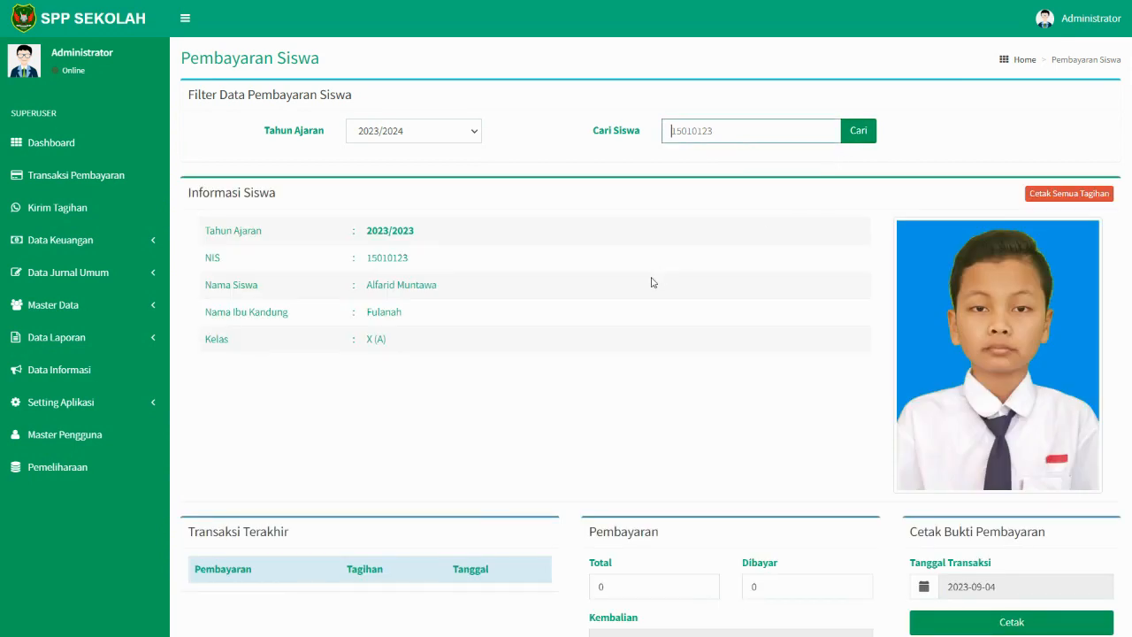
pyautogui.scroll(-3, 546, 270)
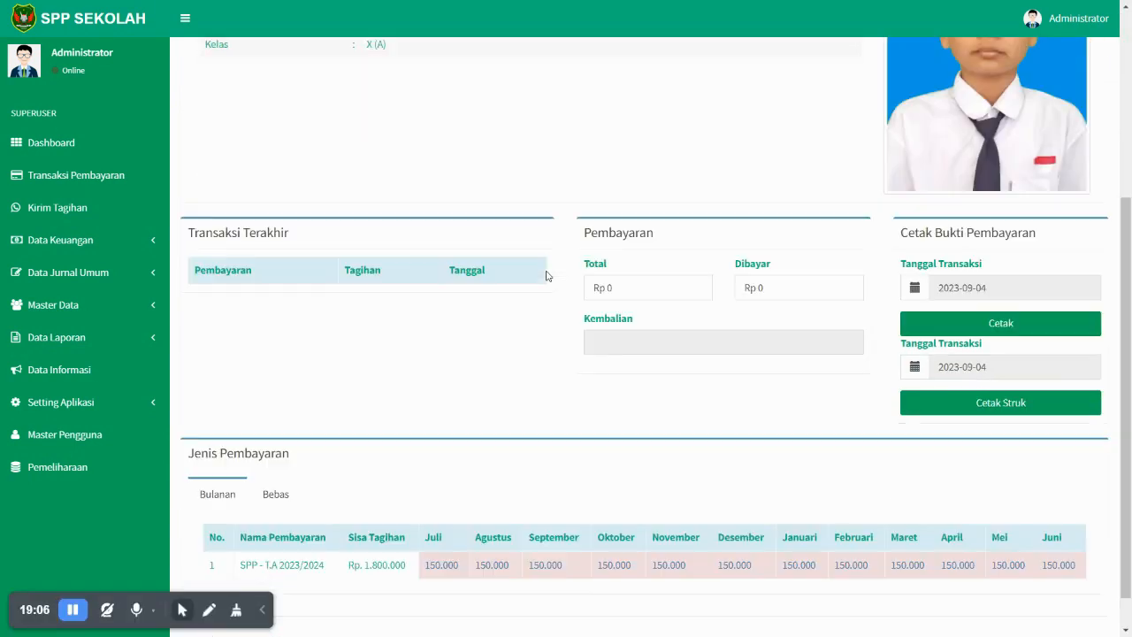
pyautogui.scroll(-1, 546, 276)
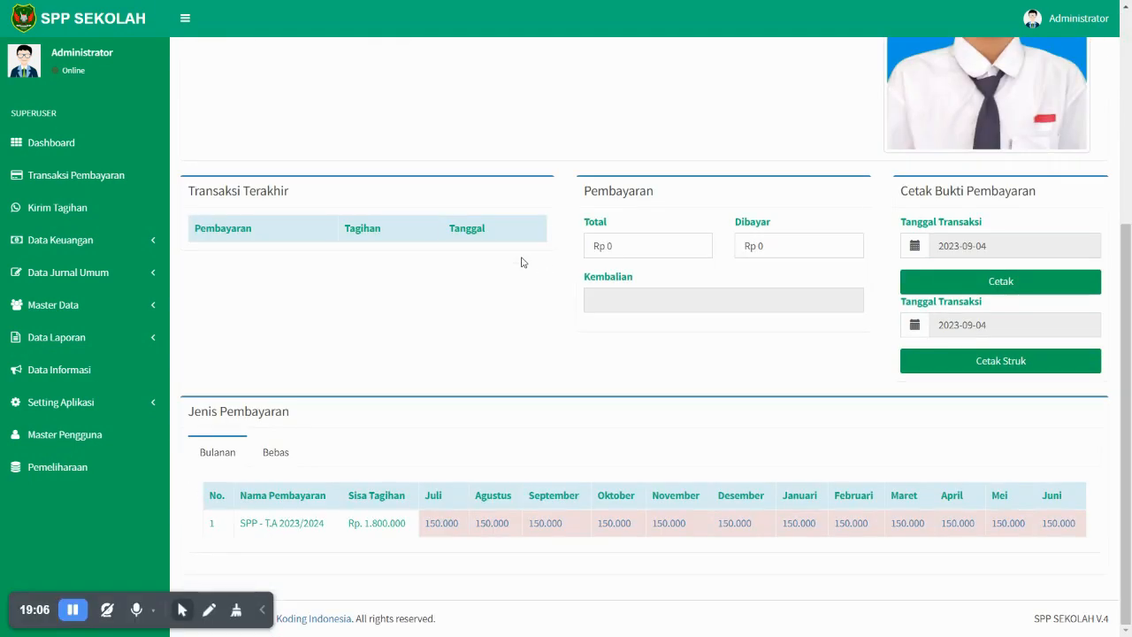
# - Pay the July SPP T.A 2023/2024 installment of 150.000 and confirm Pembayaran Berhasil
pyautogui.click(444, 529)
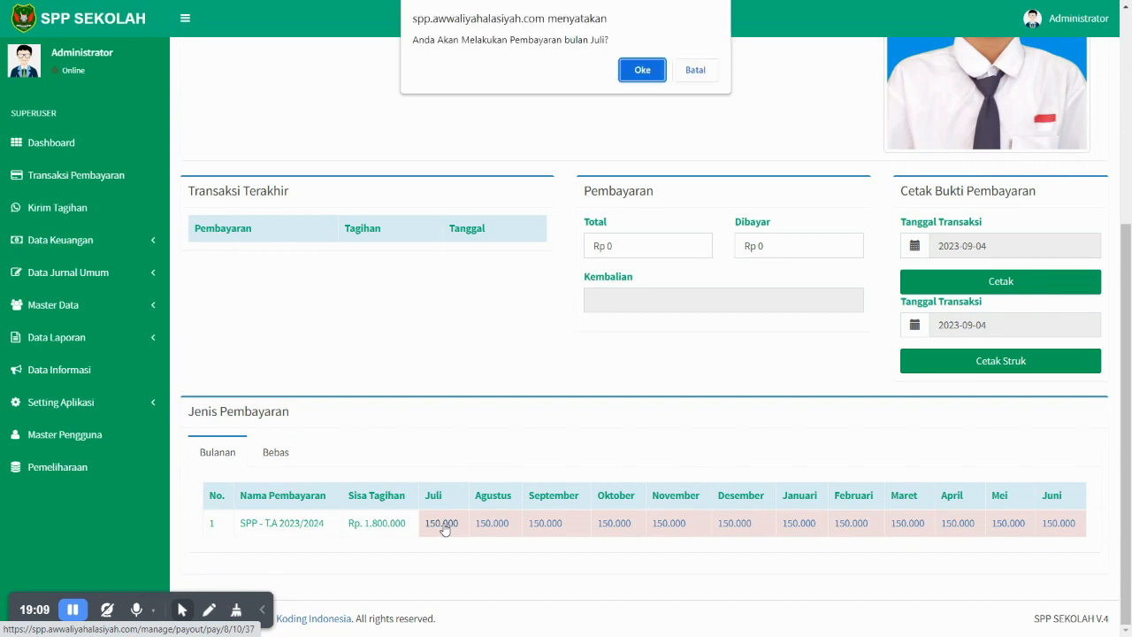
pyautogui.click(642, 70)
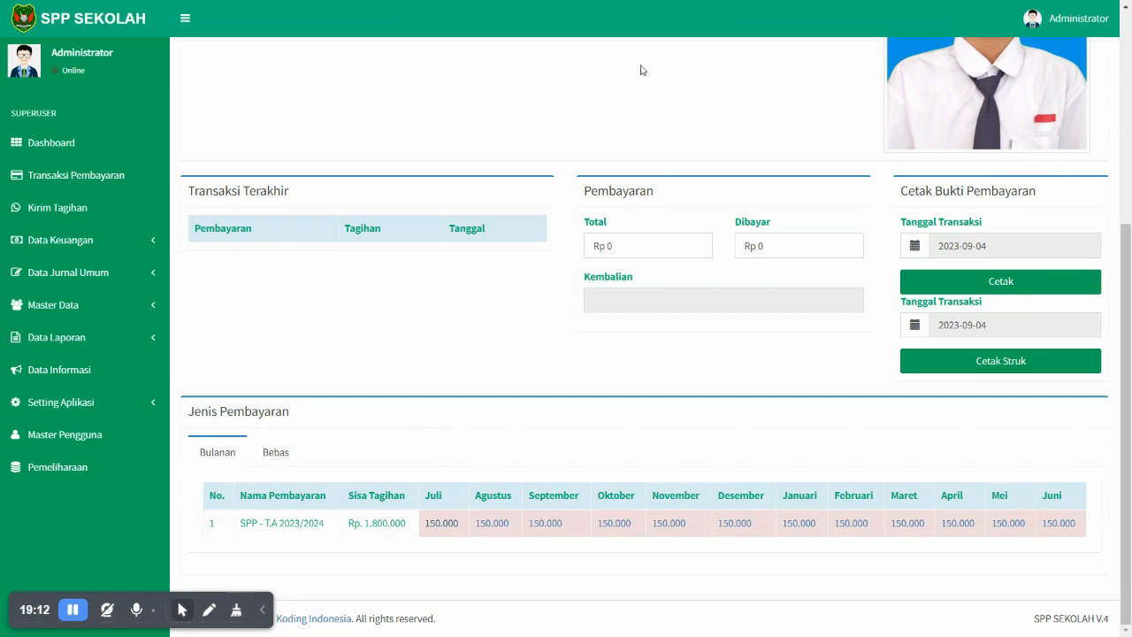
pyautogui.scroll(-1, 588, 188)
pyautogui.scroll(-1, 588, 187)
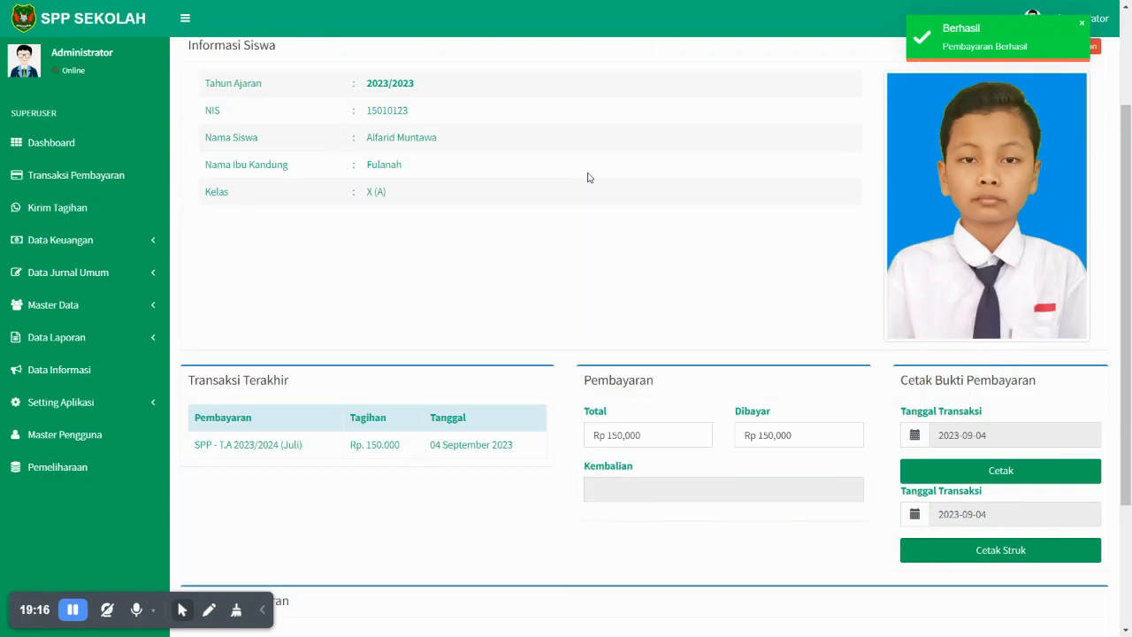
pyautogui.hotkey('ctrl', 'Tab')
# - Read the WhatsApp confirmation of the Juli 2023 SPP payment, then return to the payment page
pyautogui.moveTo(400, 550); pyautogui.dragTo(566, 550)
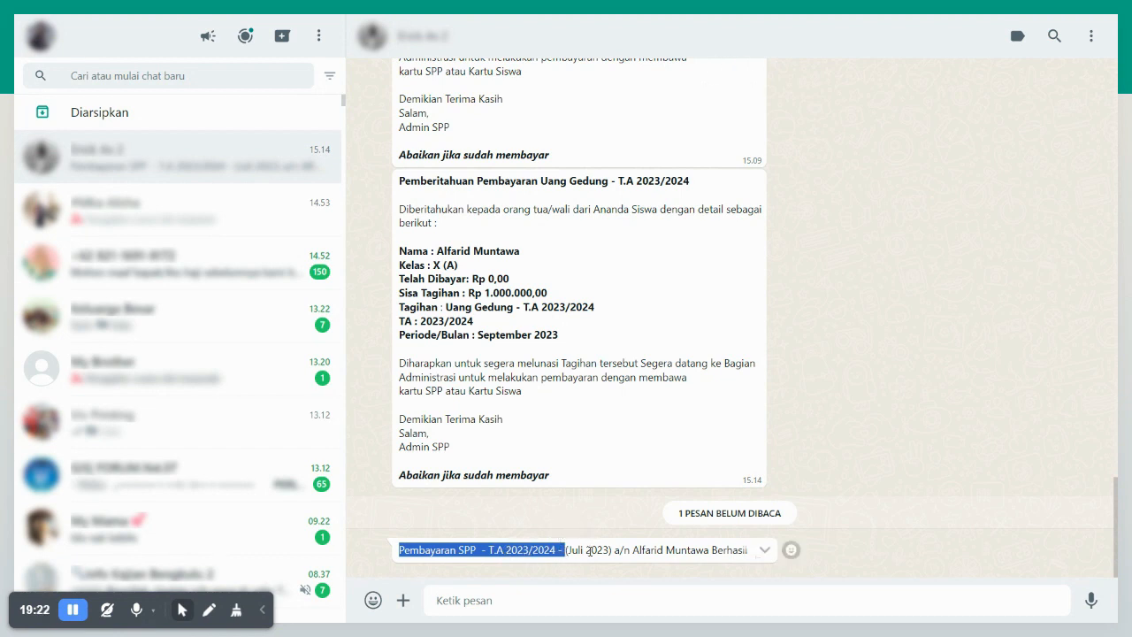
pyautogui.doubleClick(634, 550)
pyautogui.moveTo(610, 550); pyautogui.dragTo(574, 550)
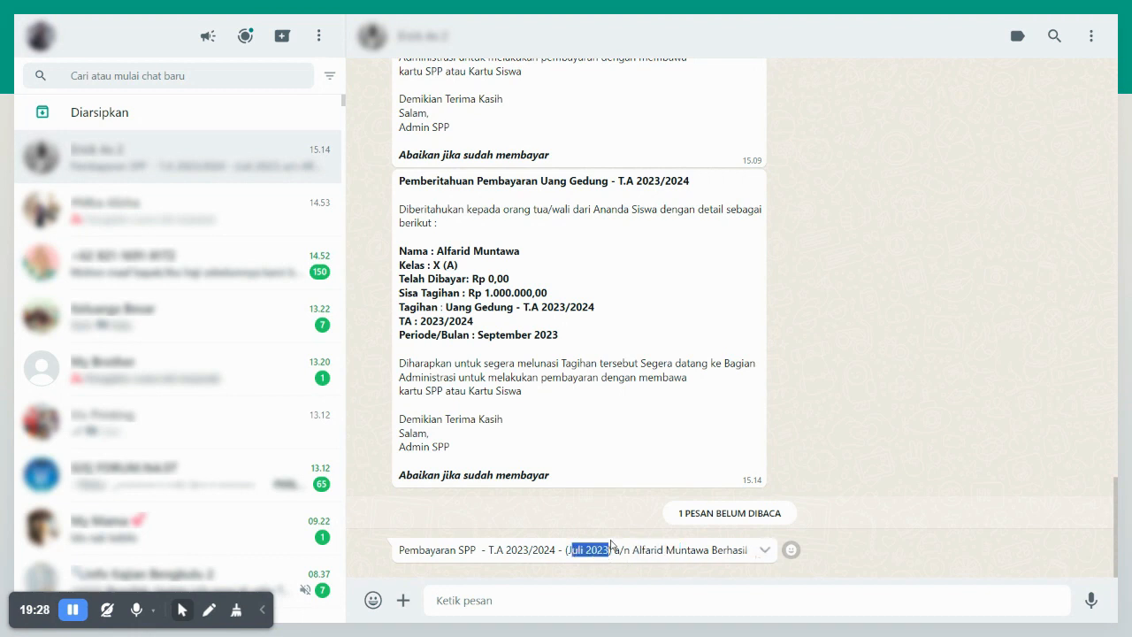
pyautogui.hotkey('ctrl', 'Tab')
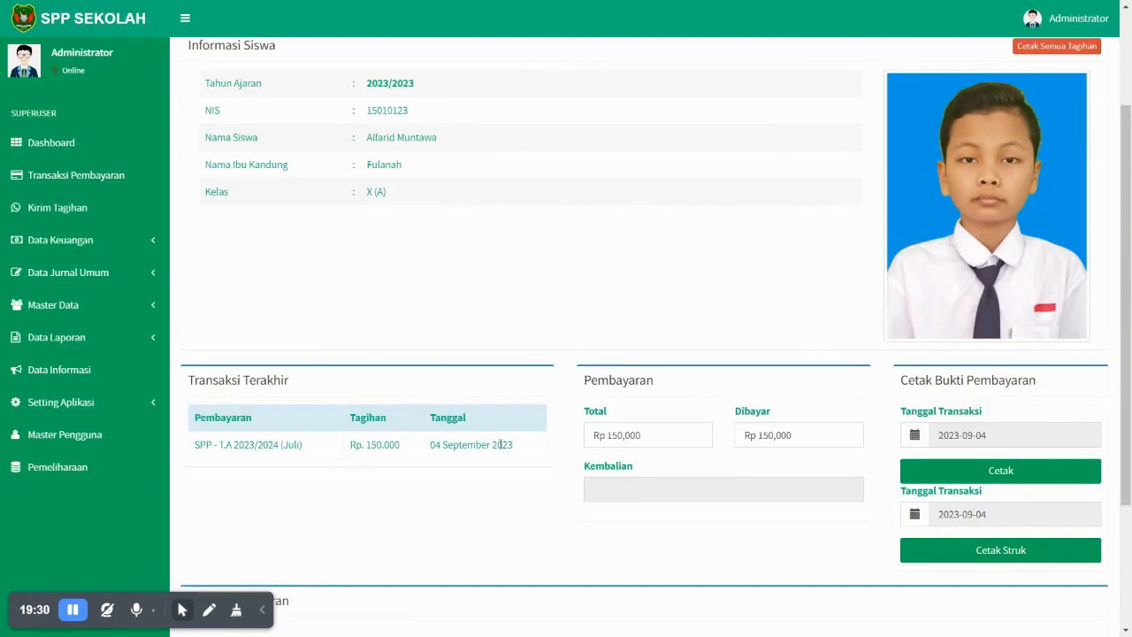
# - Pay 200,000 toward the Bebas Uang Gedung bill with the note Angsuran 1
pyautogui.scroll(-2, 493, 460)
pyautogui.click(275, 452)
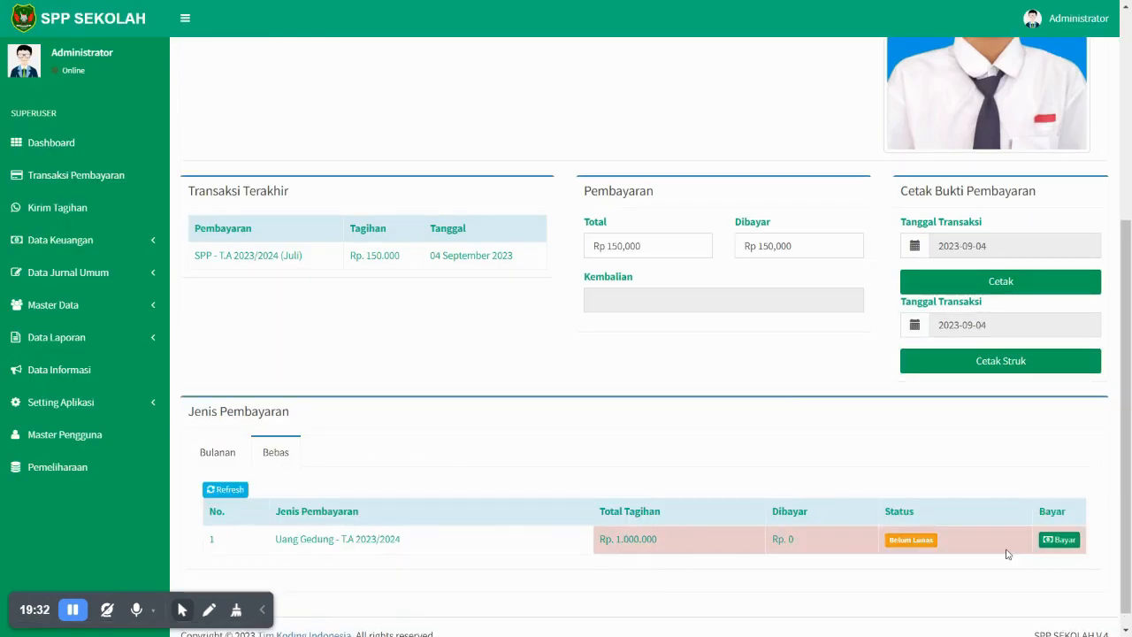
pyautogui.click(1059, 539)
pyautogui.click(452, 224)
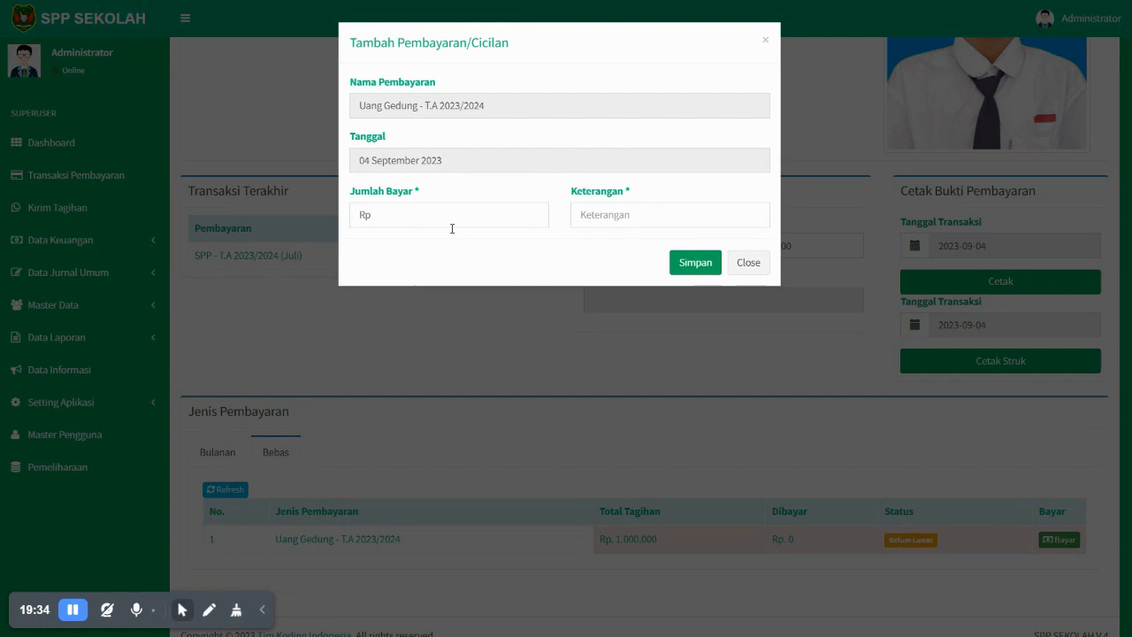
pyautogui.click(455, 218)
pyautogui.write('200,000')
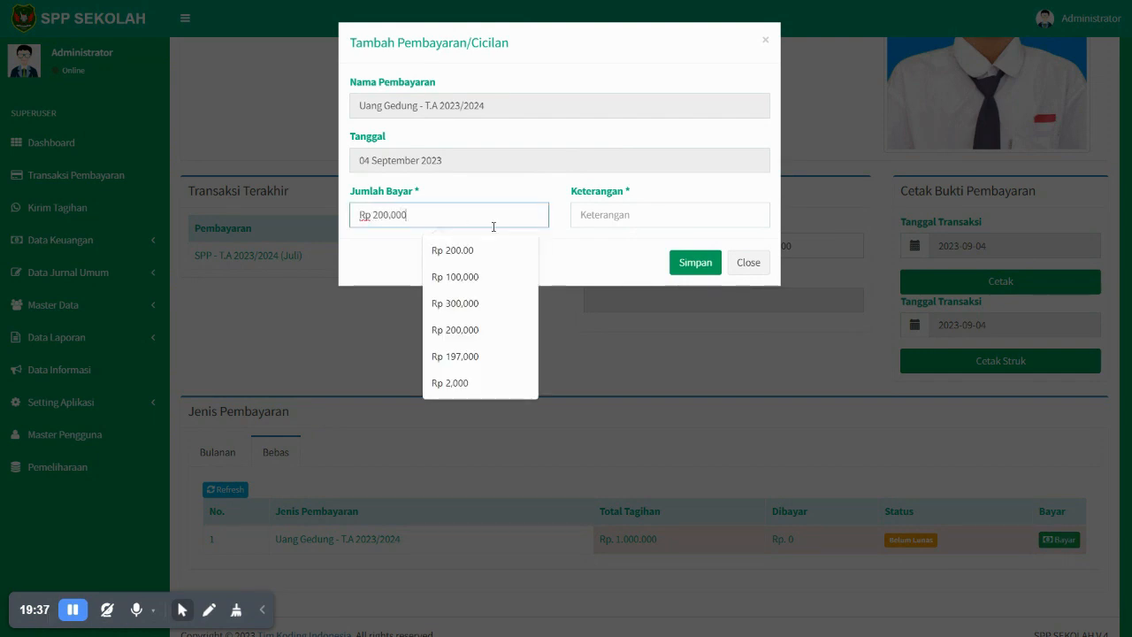
pyautogui.click(587, 220)
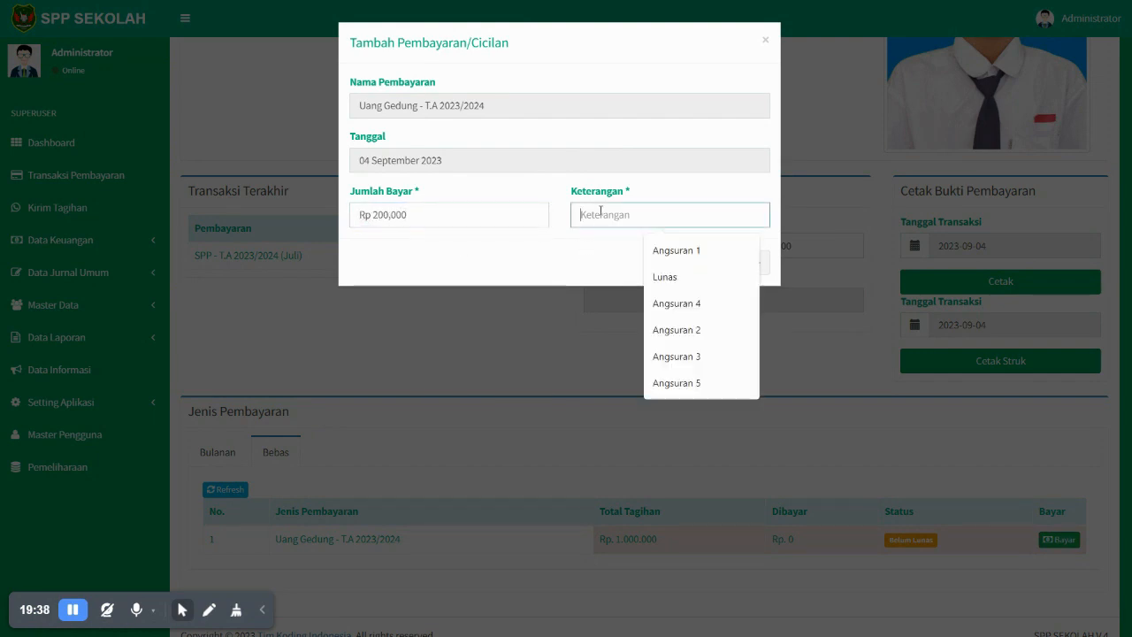
pyautogui.click(662, 249)
pyautogui.click(699, 264)
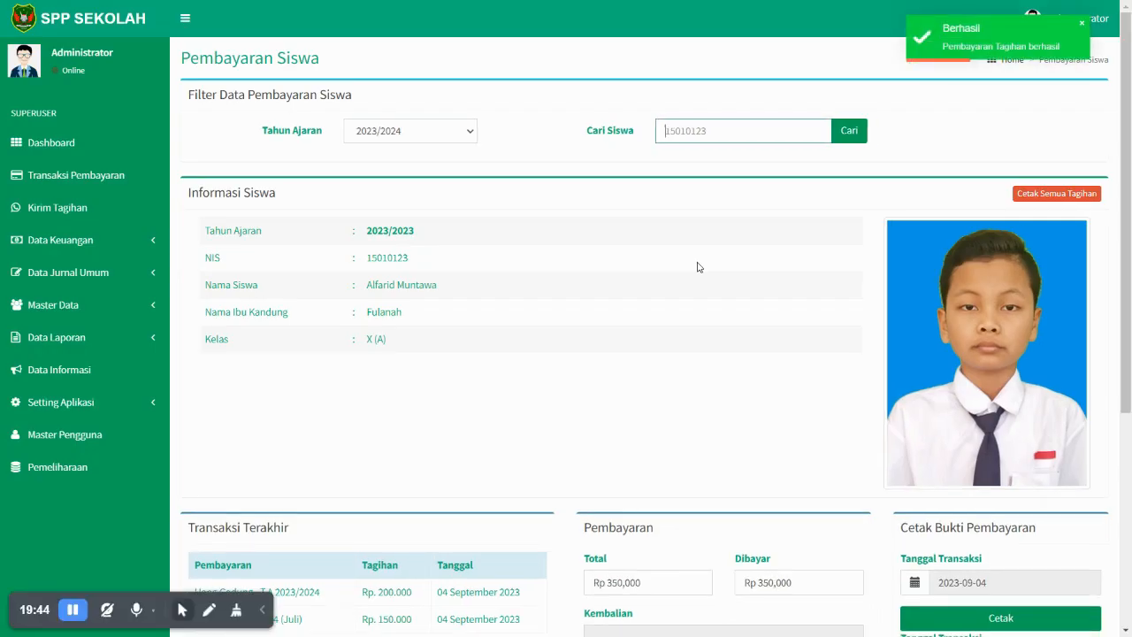
pyautogui.hotkey('ctrl', 'Tab')
# - Check the Uang Gedung Angsuran 1 message showing Rp 800.000,00 remaining, then return to SPP Sekolah
pyautogui.moveTo(398, 537); pyautogui.dragTo(561, 537)
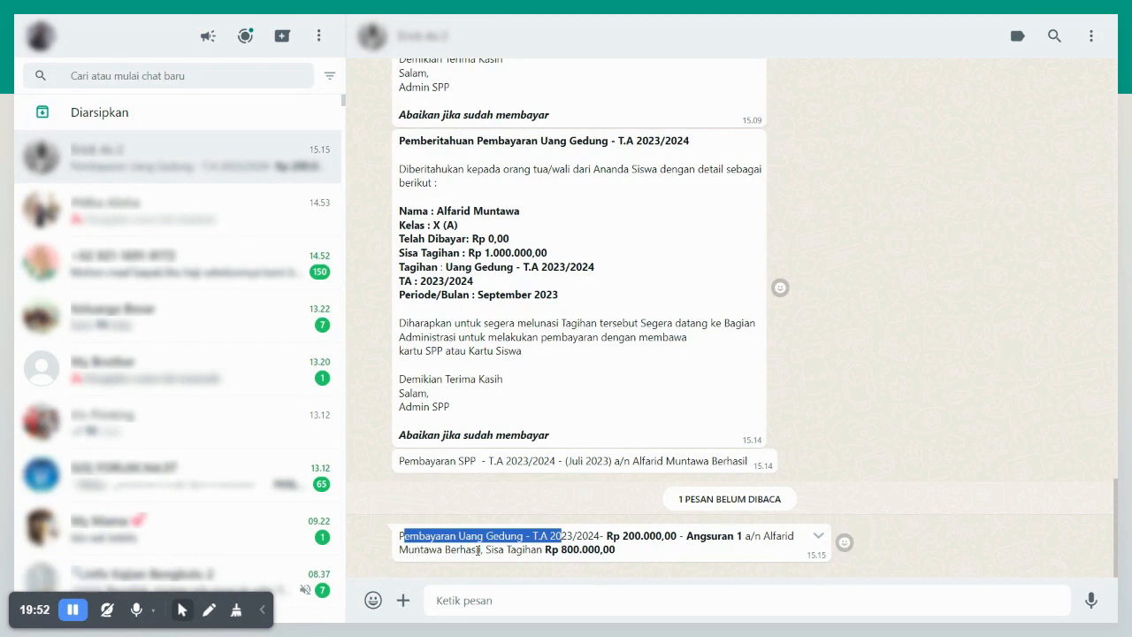
pyautogui.moveTo(643, 550); pyautogui.dragTo(552, 549)
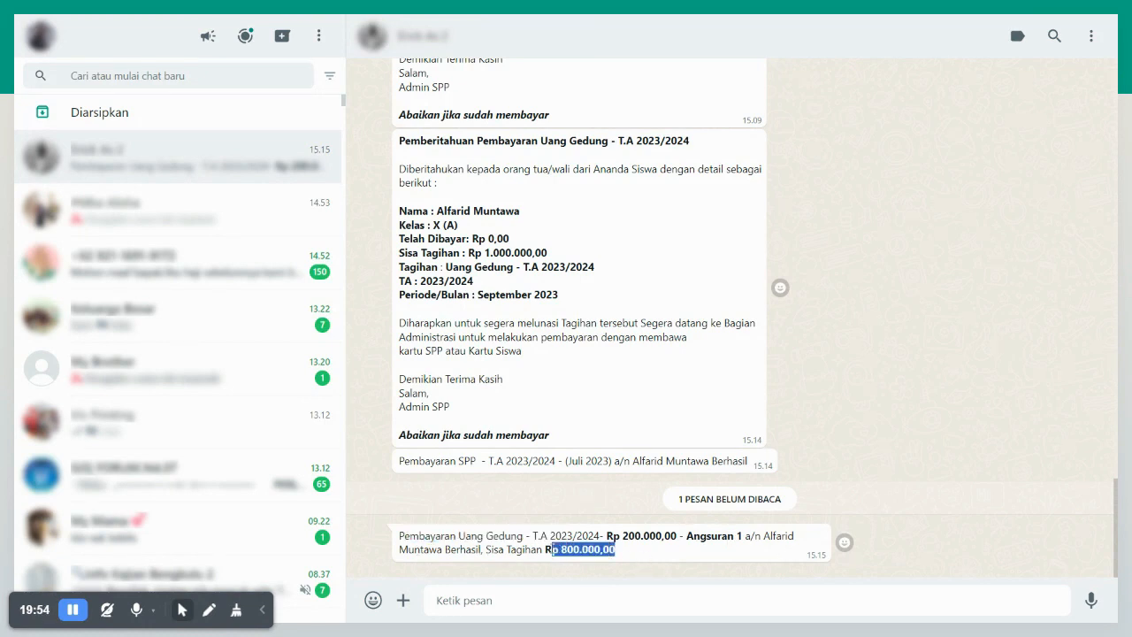
pyautogui.hotkey('alt', 'Tab')
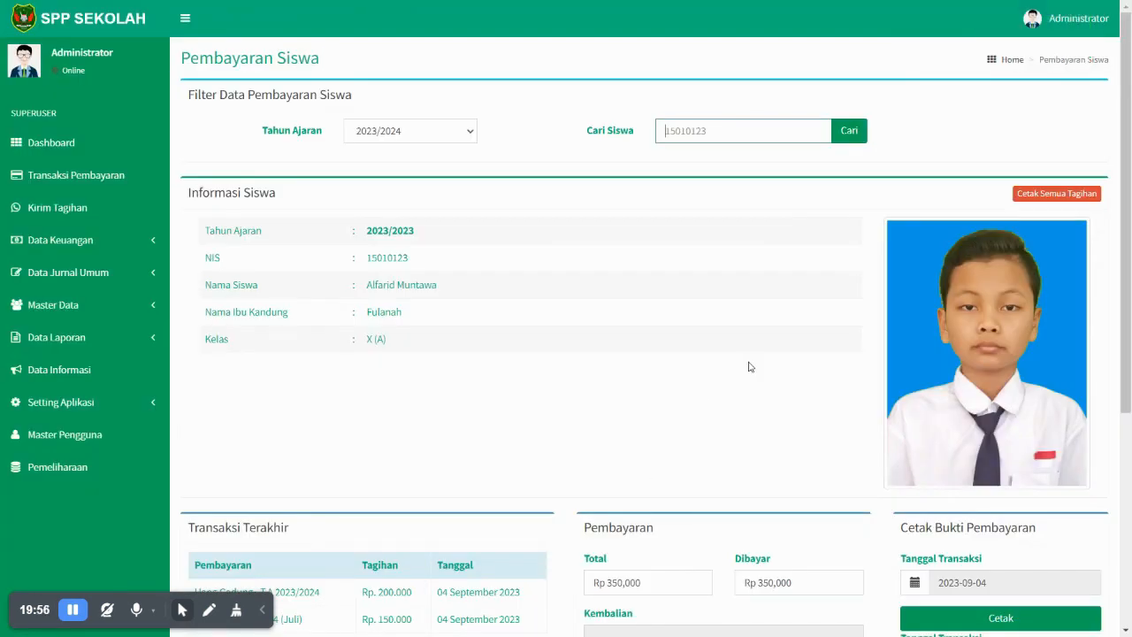
# - Request the Cetak Semua Tagihan PDF of all the student's bills from Cetak Struk
pyautogui.scroll(-2, 768, 358)
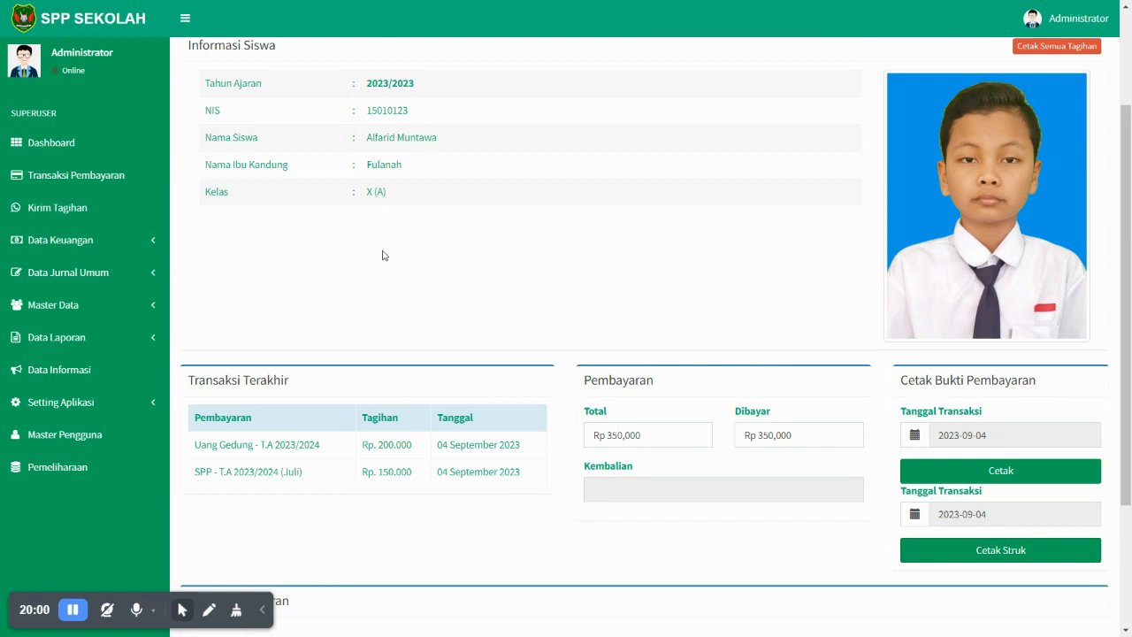
pyautogui.scroll(-2, 753, 422)
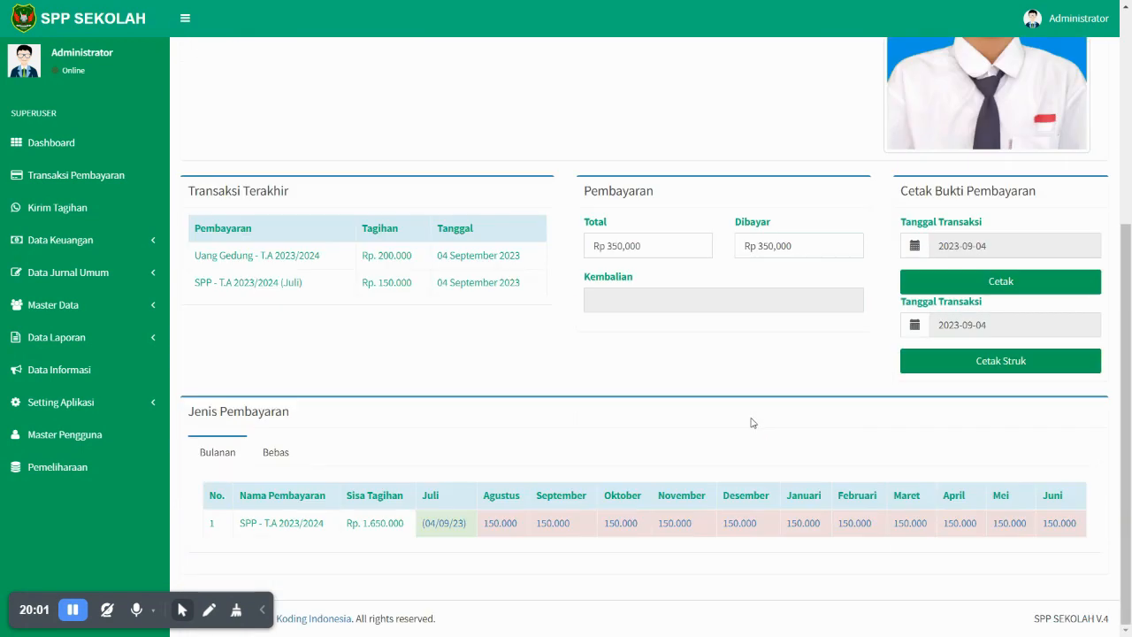
pyautogui.click(1000, 361)
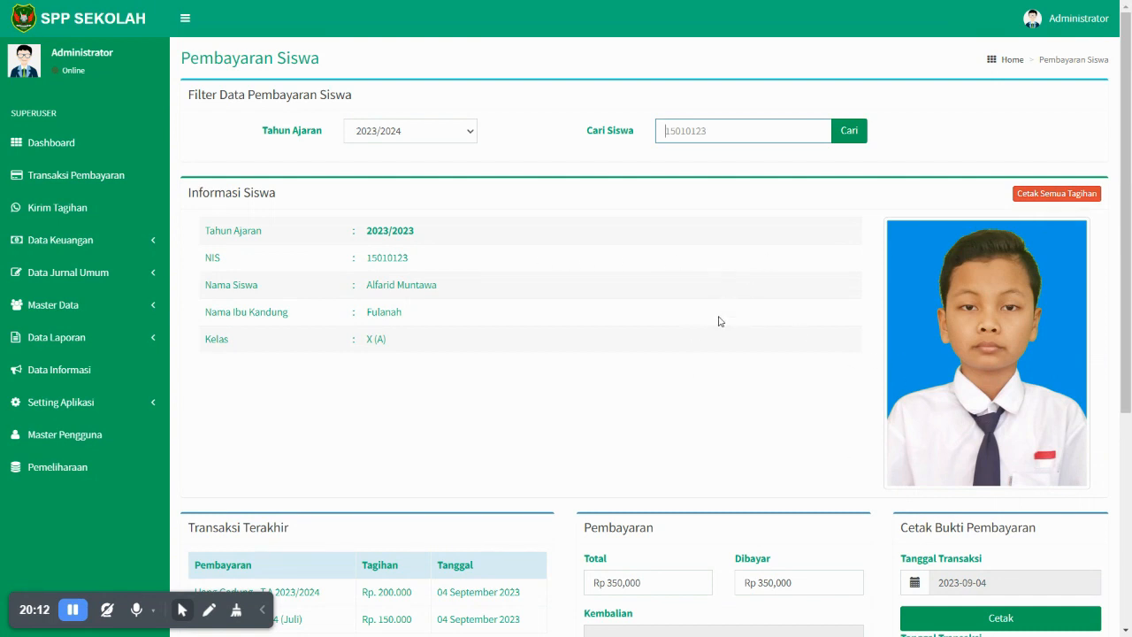
pyautogui.click(1046, 195)
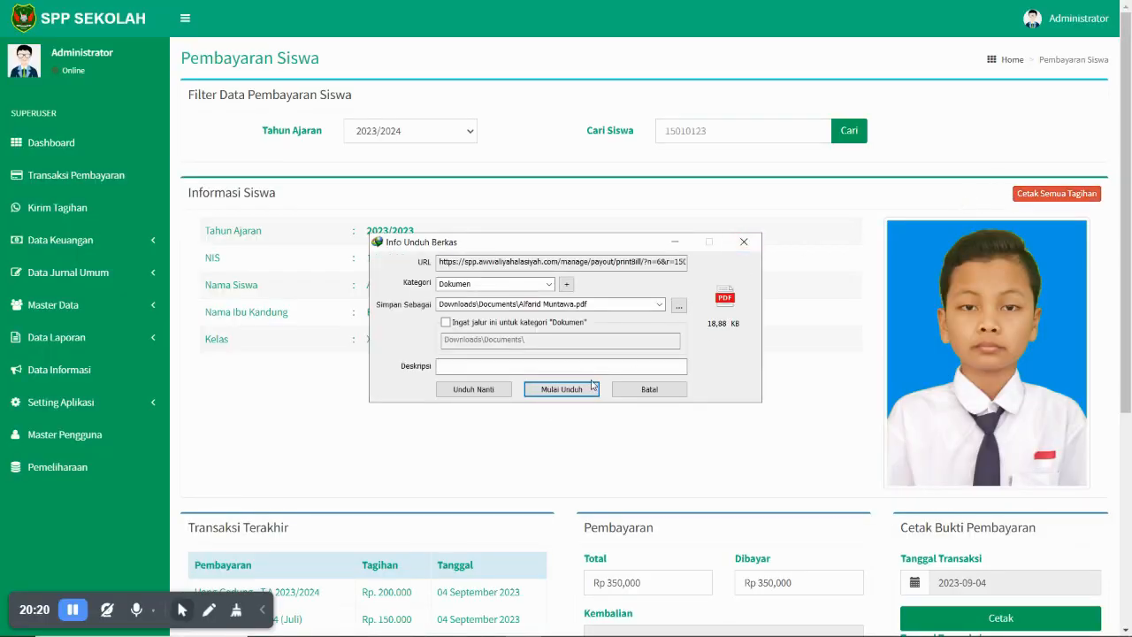
# - Download the bills PDF, view it in Edge, then close it
pyautogui.click(562, 389)
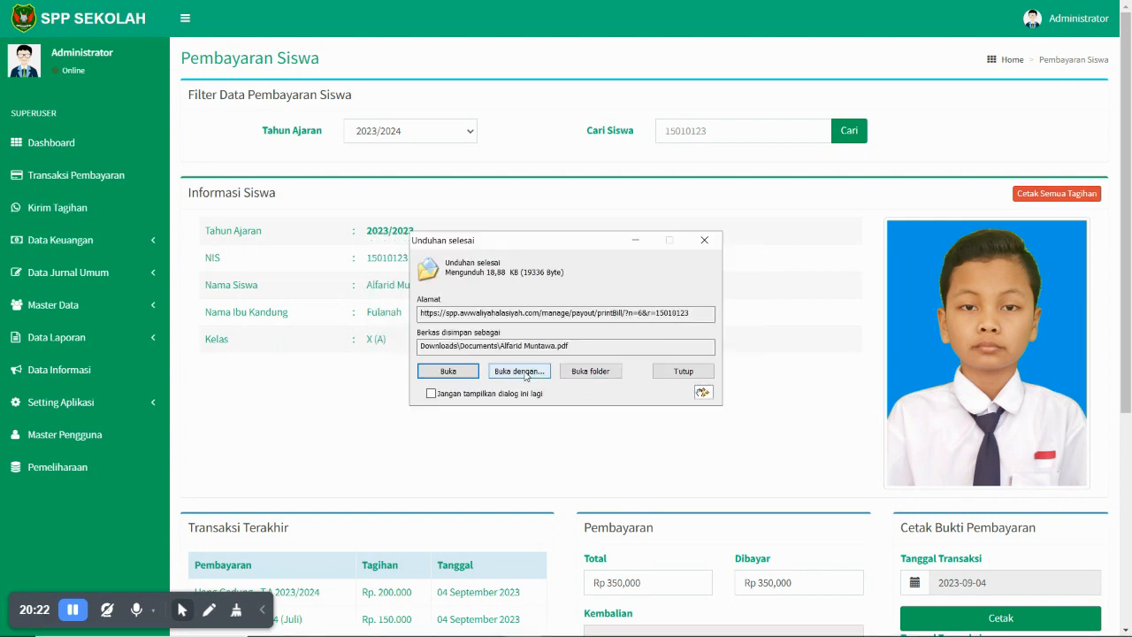
pyautogui.click(457, 376)
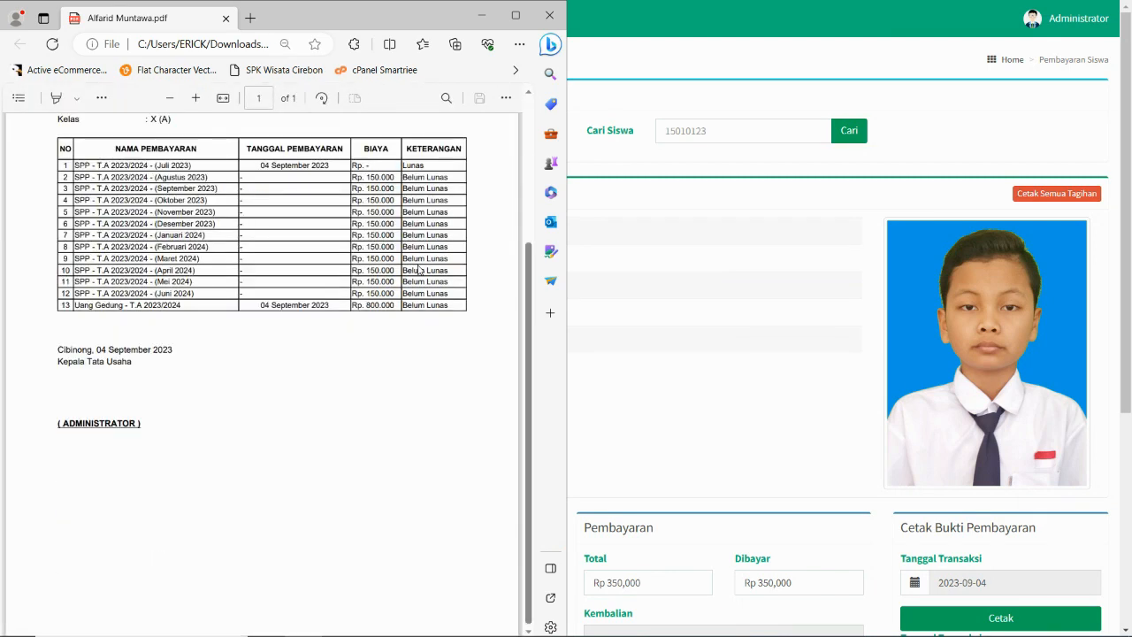
pyautogui.click(550, 15)
# - Open the printable receipt for the 04 September 2023 payments totalling 350.000
pyautogui.scroll(-3, 1026, 380)
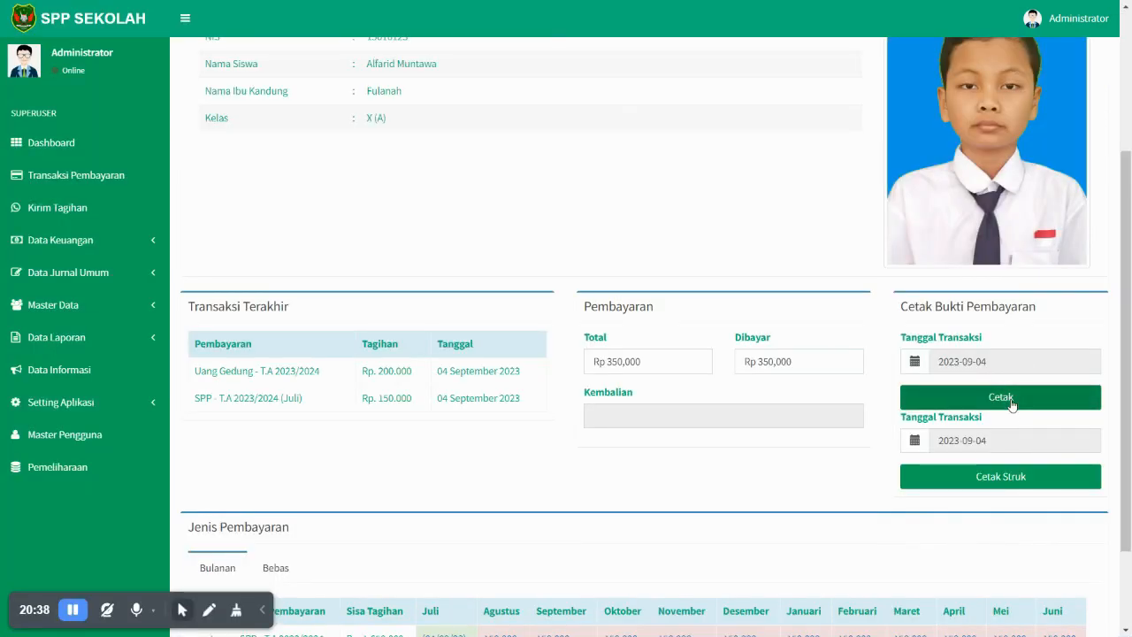
pyautogui.click(1011, 402)
pyautogui.click(995, 483)
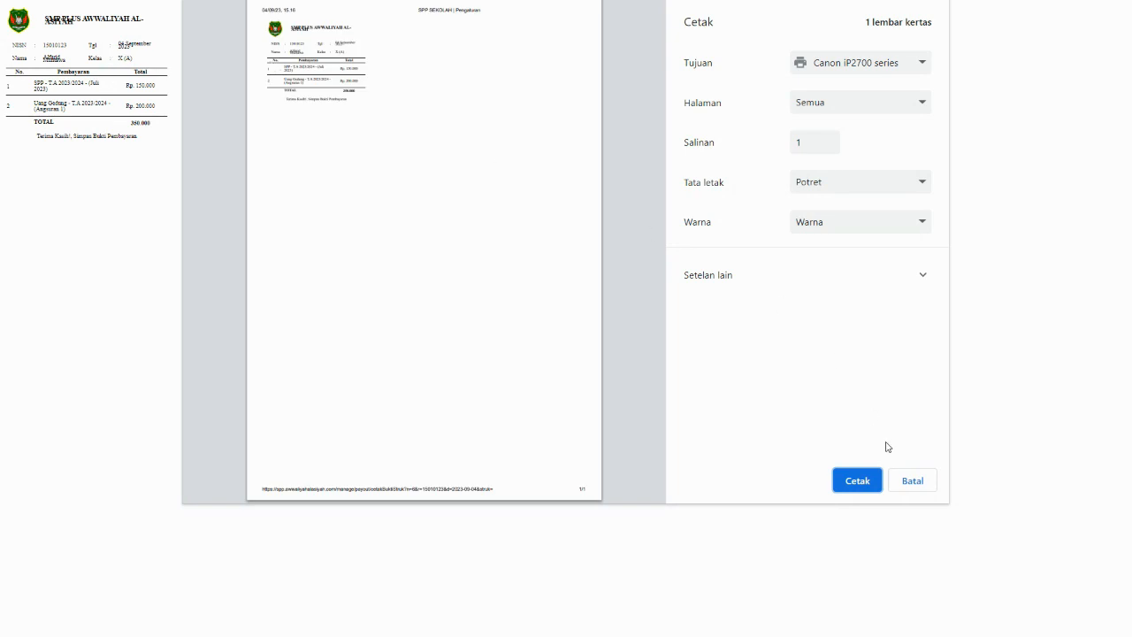
# - Cancel printing the receipt twice and close it to return to the student payment page
pyautogui.click(911, 481)
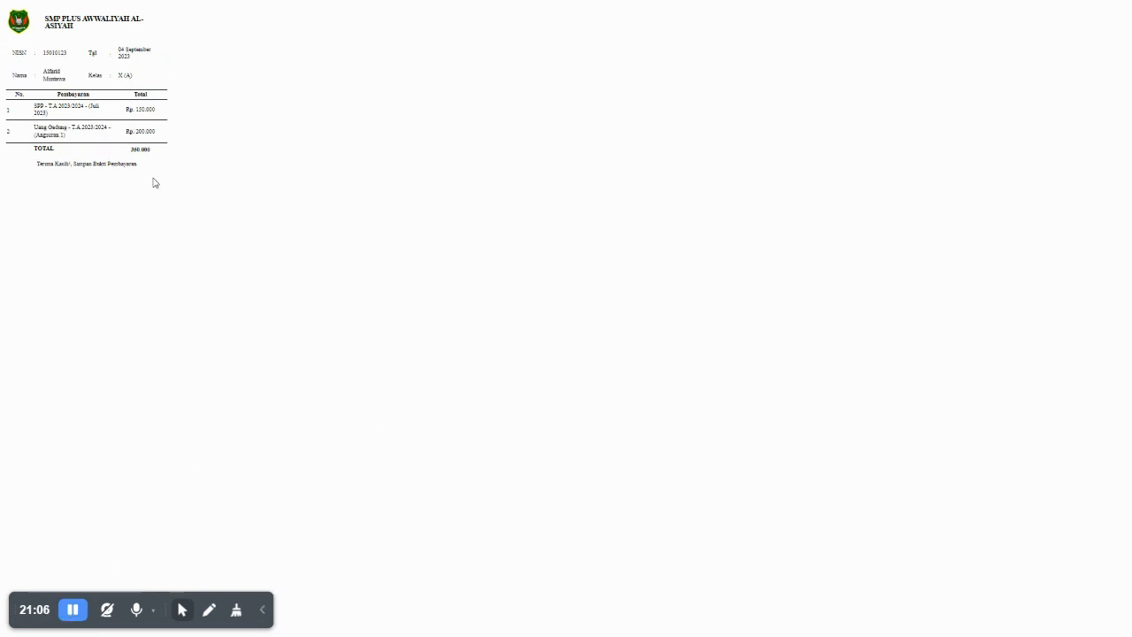
pyautogui.moveTo(154, 182); pyautogui.dragTo(7, 55)
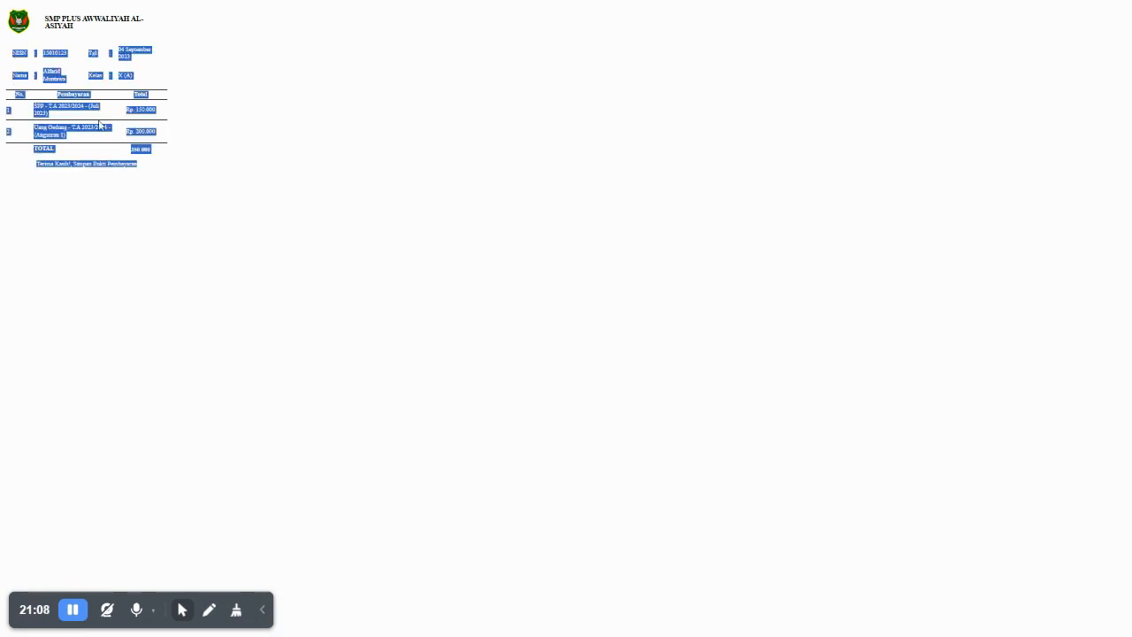
pyautogui.press('F5')
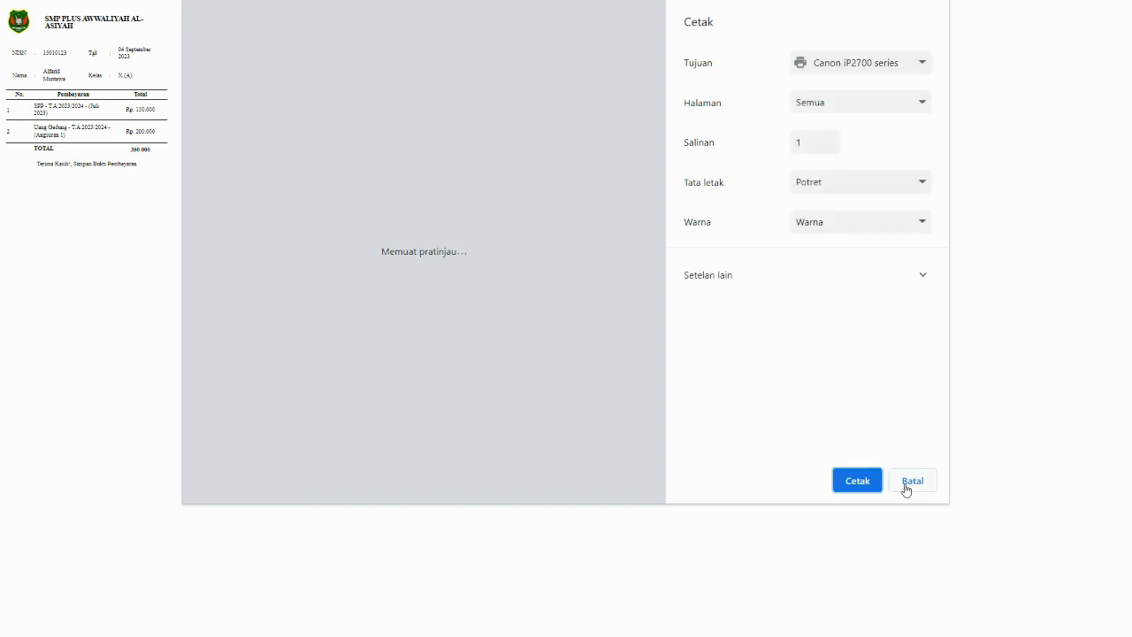
pyautogui.click(912, 482)
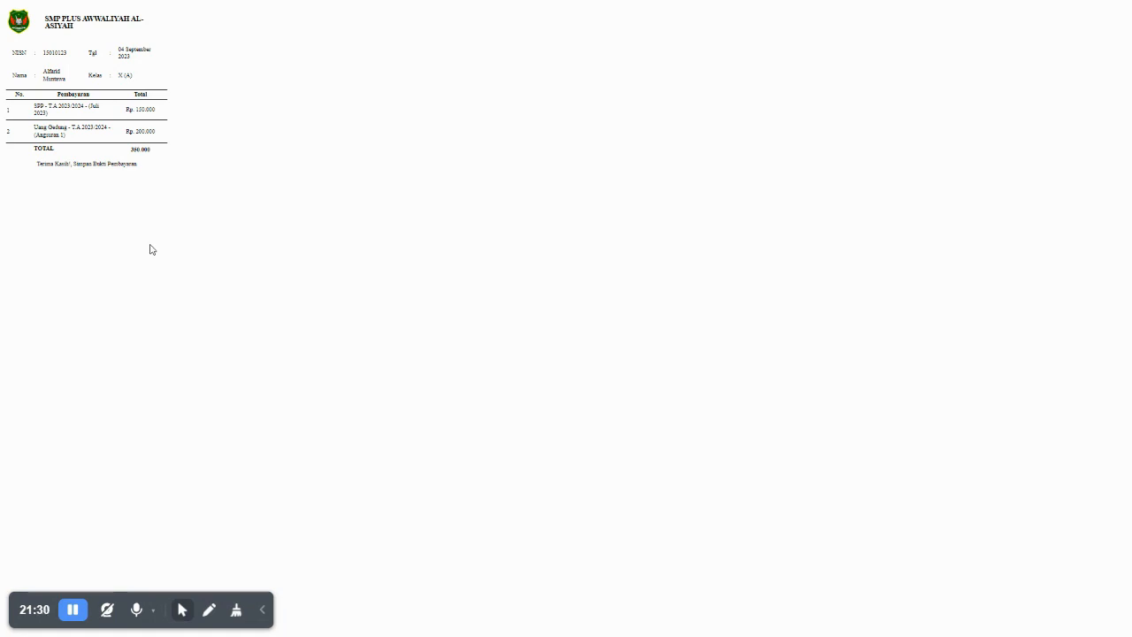
pyautogui.hotkey('ctrl', 'w')
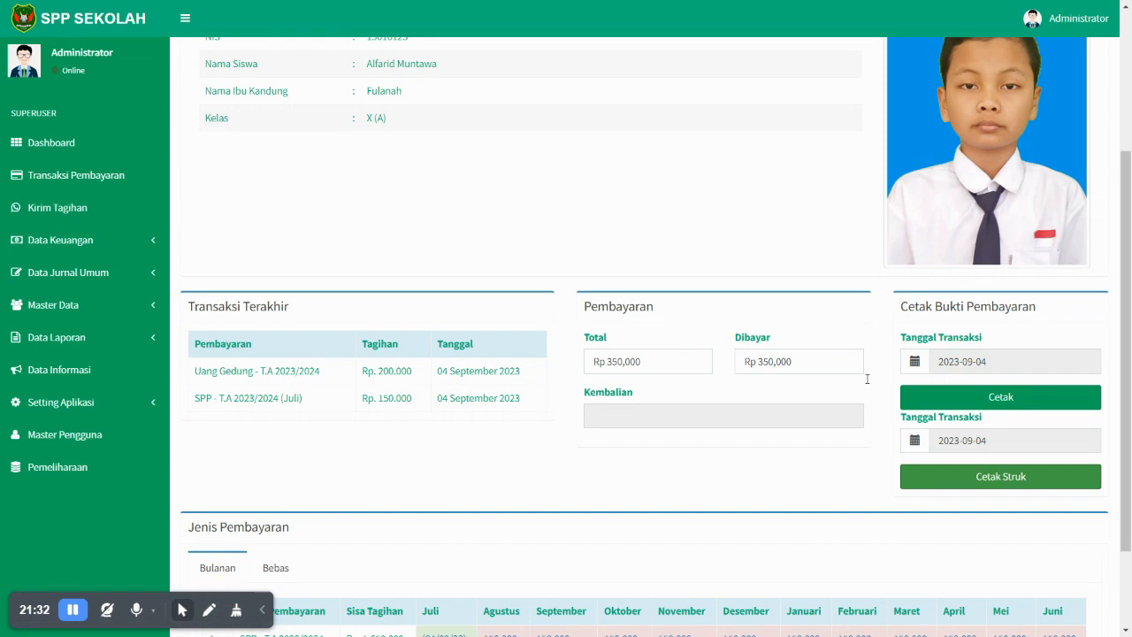
# - Check the academic year dropdown, confirming 2023/2024 is the only year available
pyautogui.scroll(3, 708, 248)
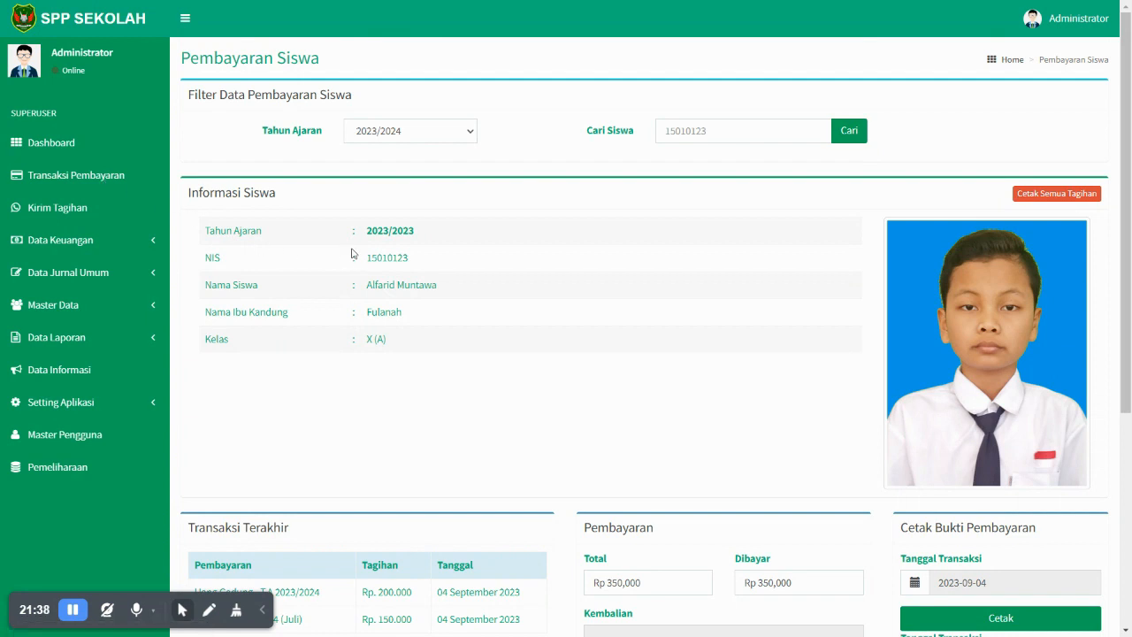
pyautogui.click(398, 140)
pyautogui.click(398, 142)
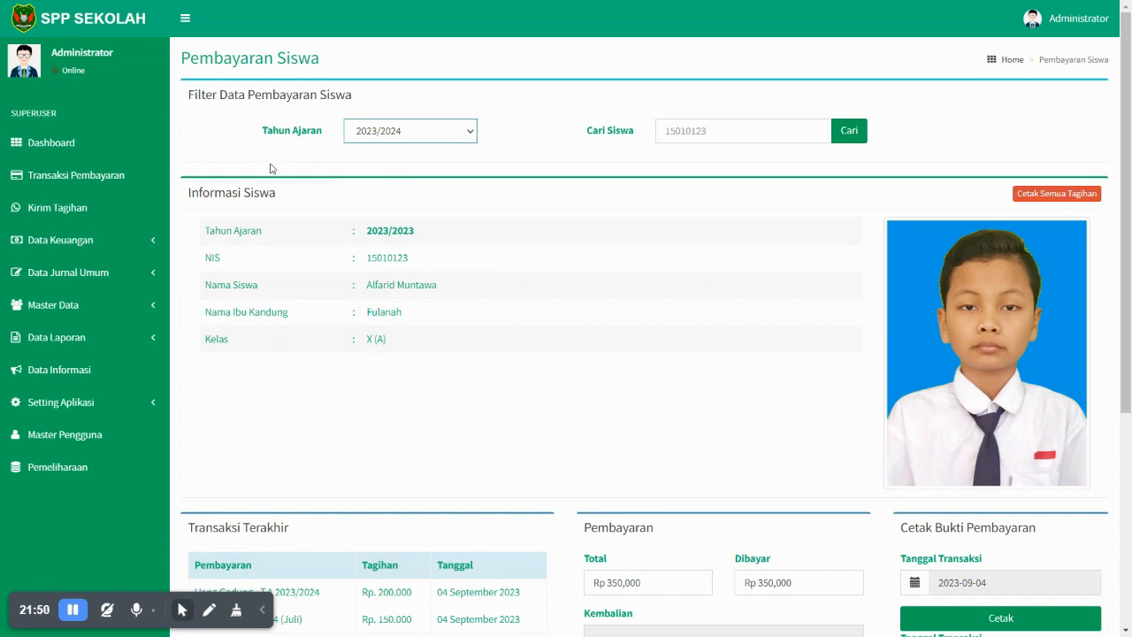
pyautogui.click(398, 134)
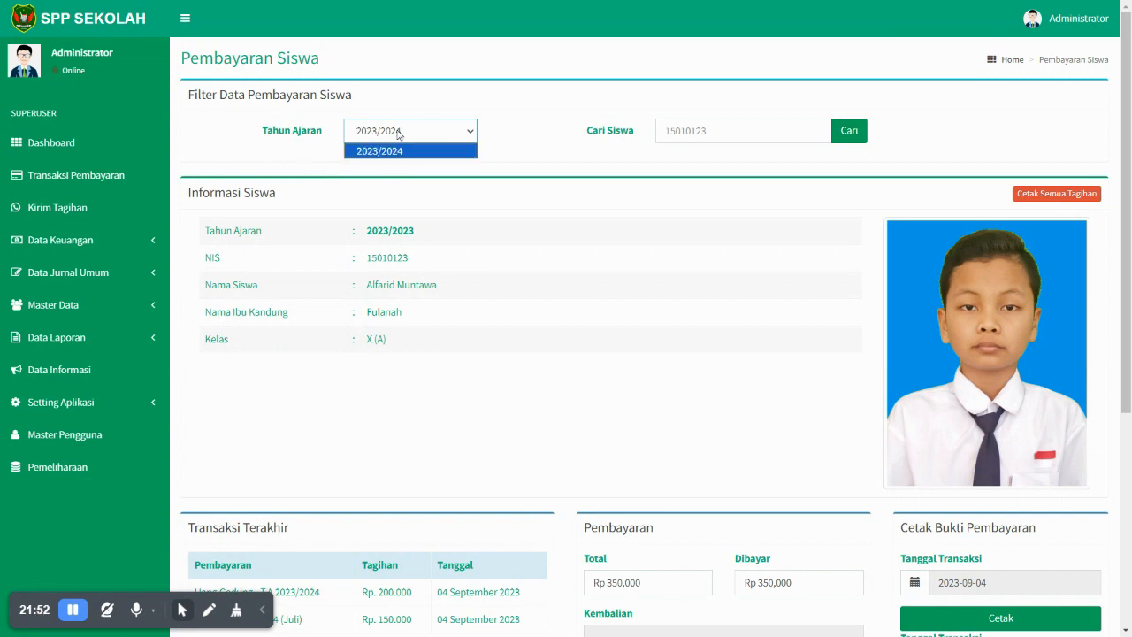
pyautogui.click(397, 133)
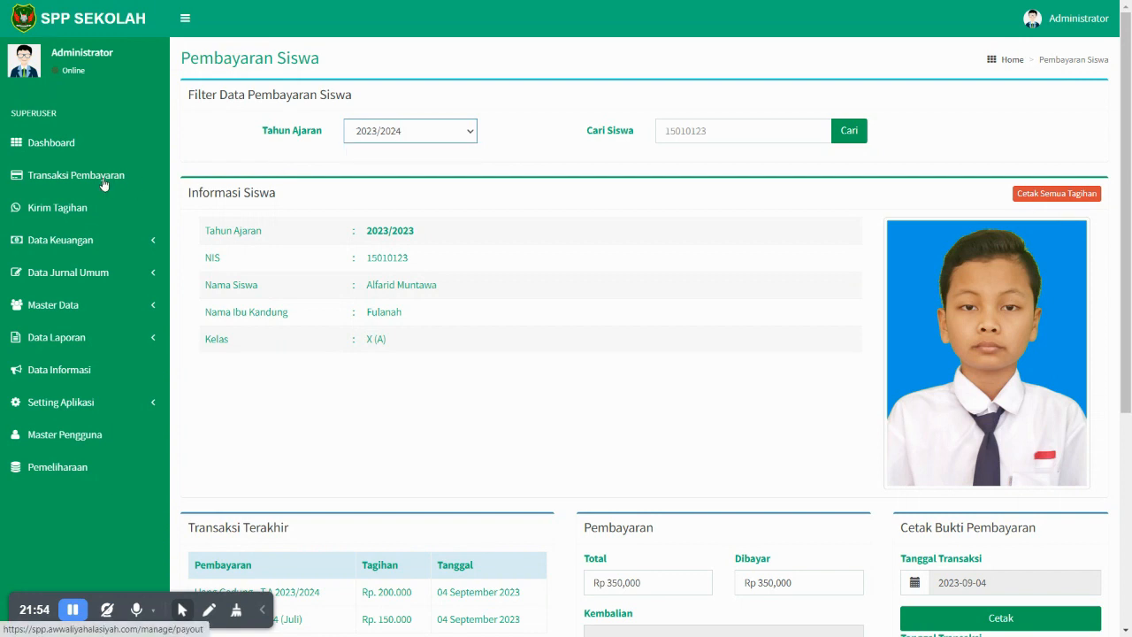
pyautogui.click(92, 306)
# - Add an active academic year starting 2024 (2024/2025) in Tahun Ajaran and save it
pyautogui.click(60, 332)
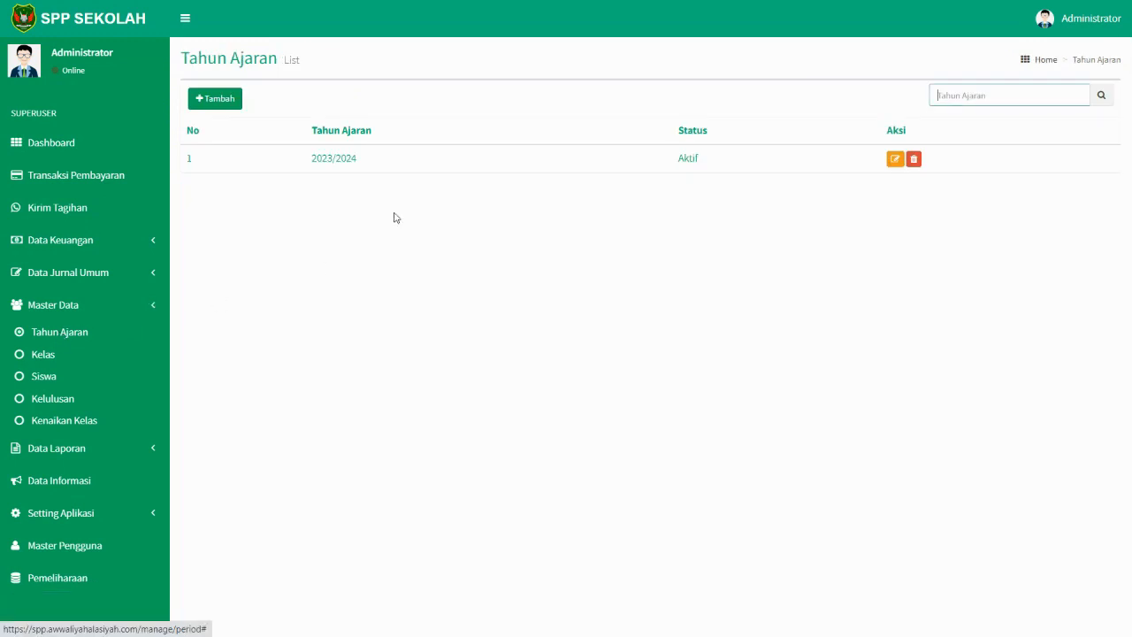
pyautogui.click(220, 104)
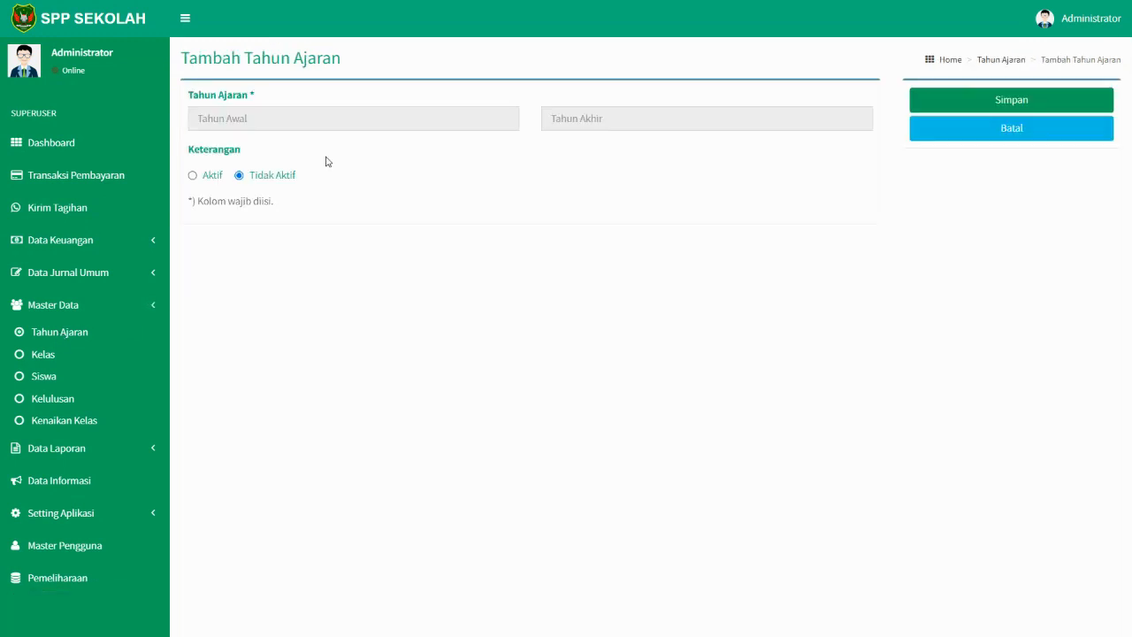
pyautogui.click(213, 175)
pyautogui.click(255, 117)
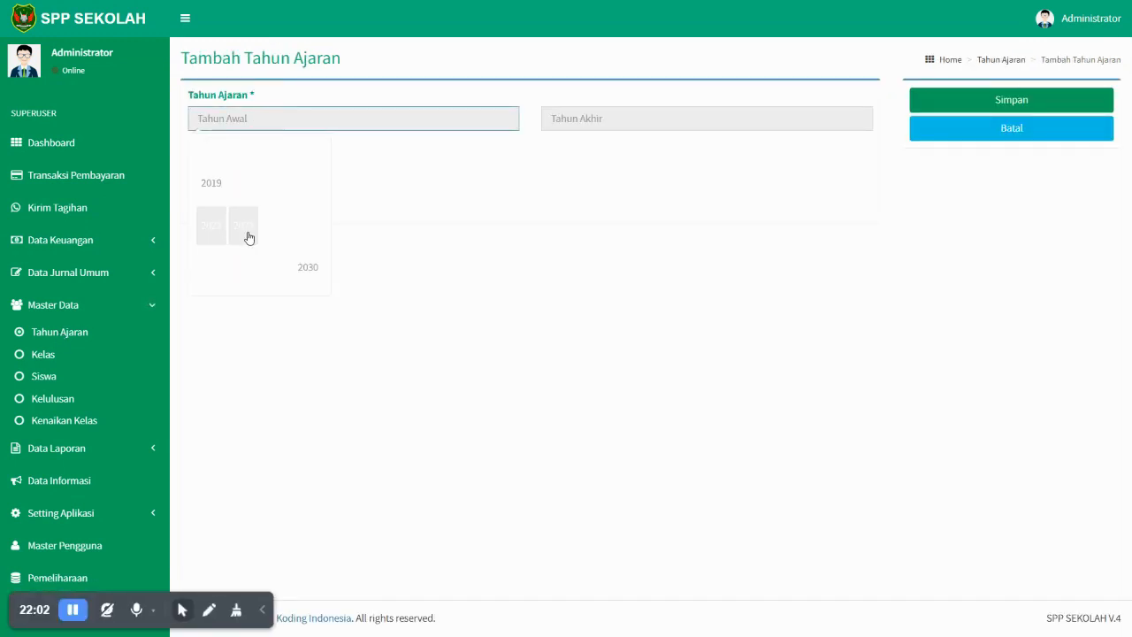
pyautogui.click(260, 233)
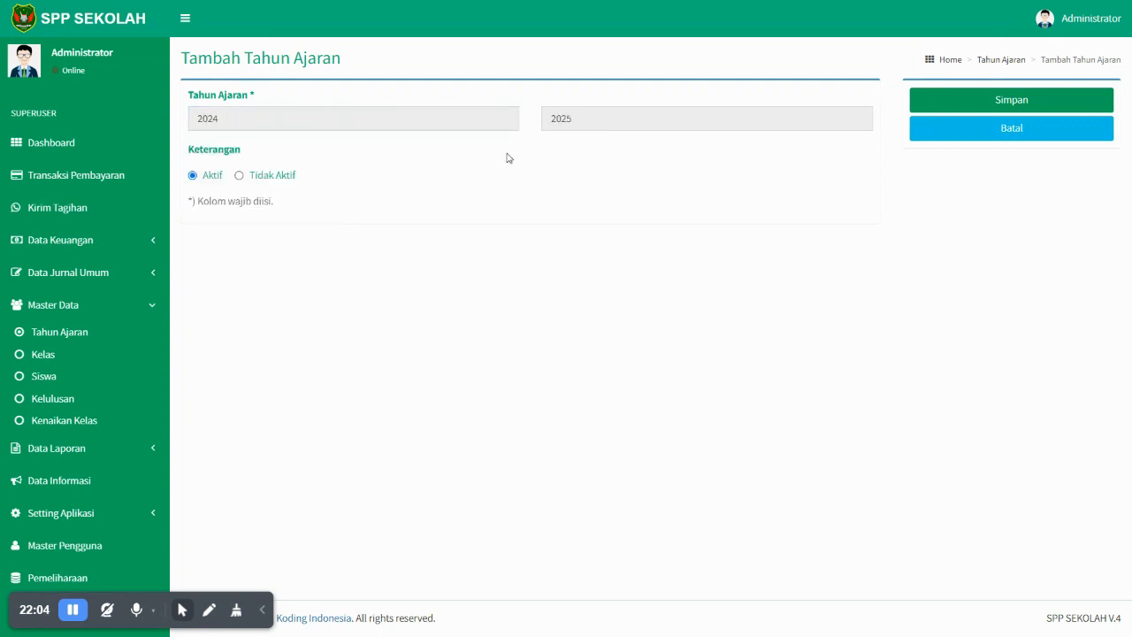
pyautogui.click(992, 101)
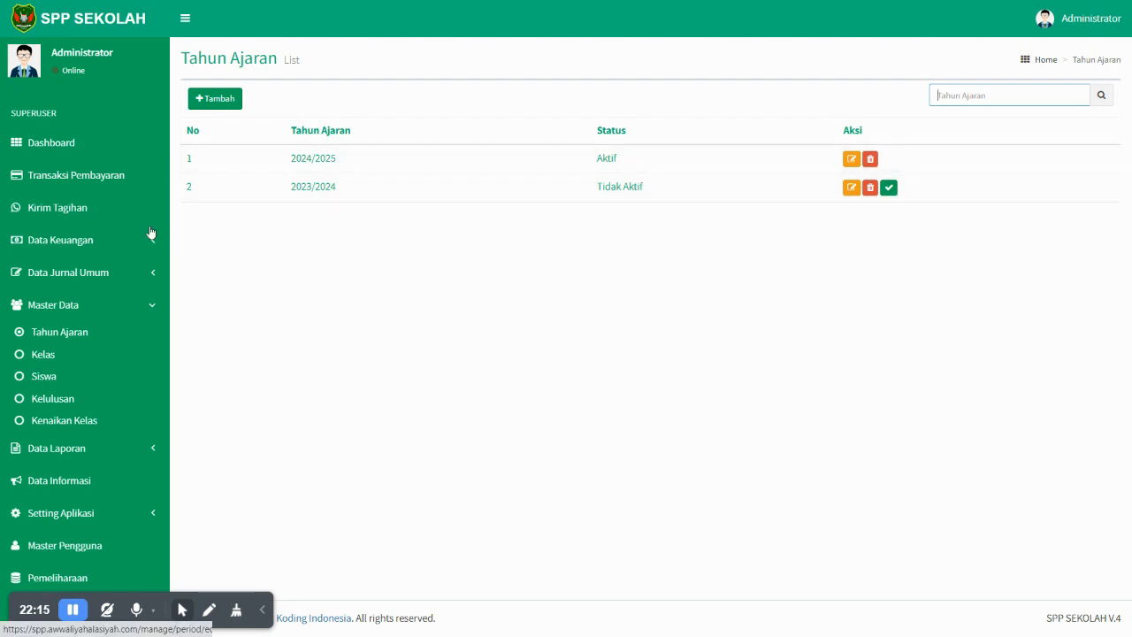
pyautogui.click(53, 376)
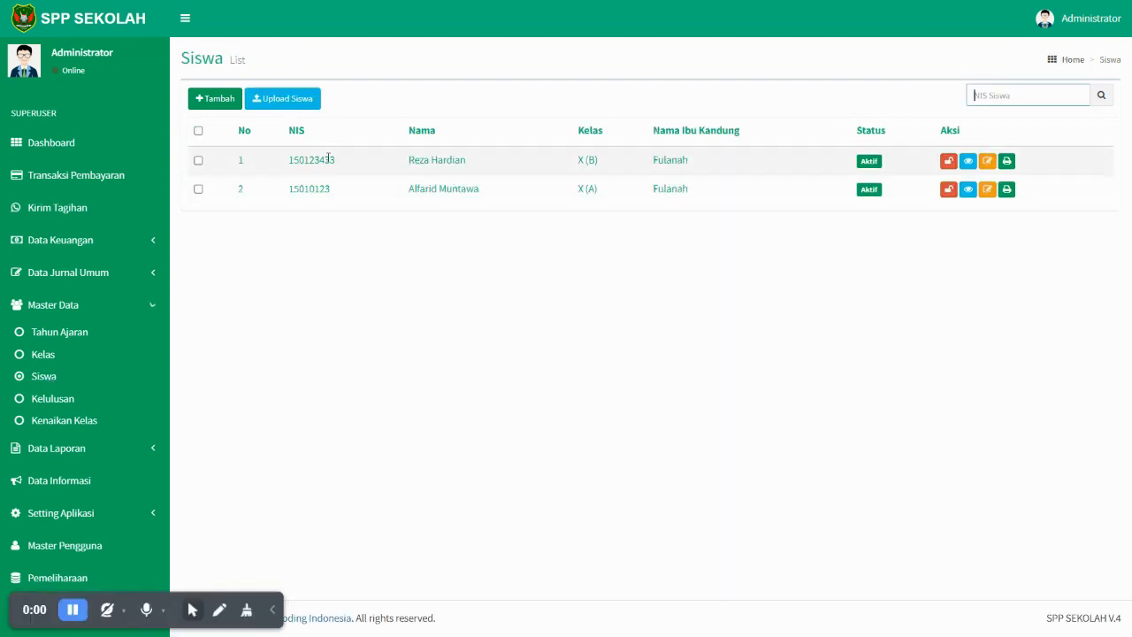
# - Copy the first student's NIS and search their record in Transaksi Pembayaran
pyautogui.doubleClick(328, 159)
pyautogui.hotkey('ctrl', 'c')
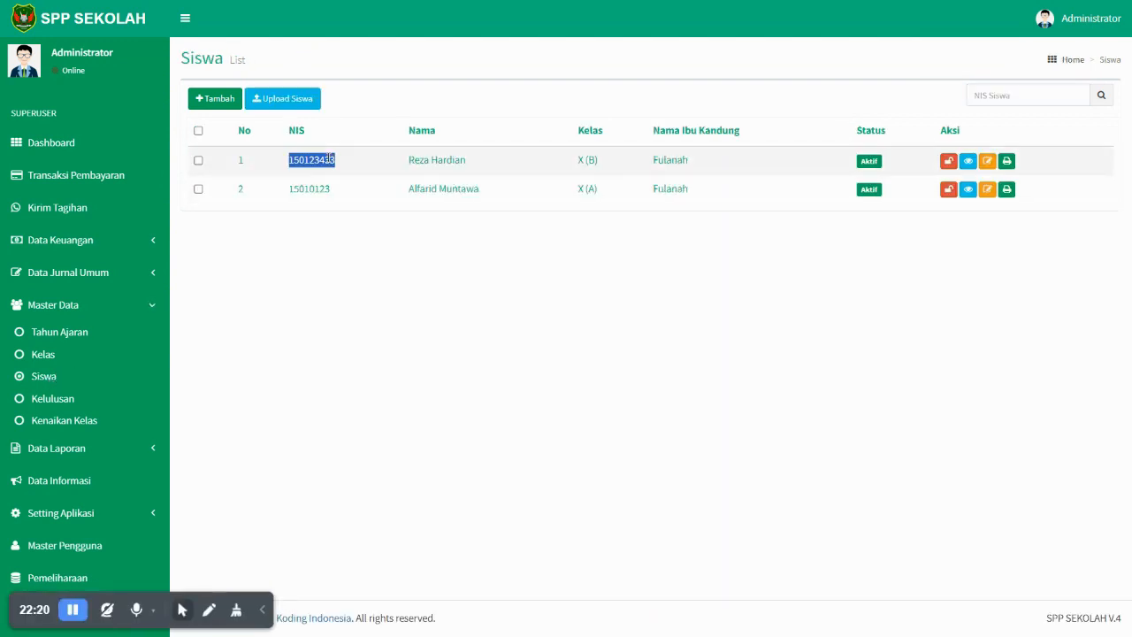
pyautogui.click(86, 176)
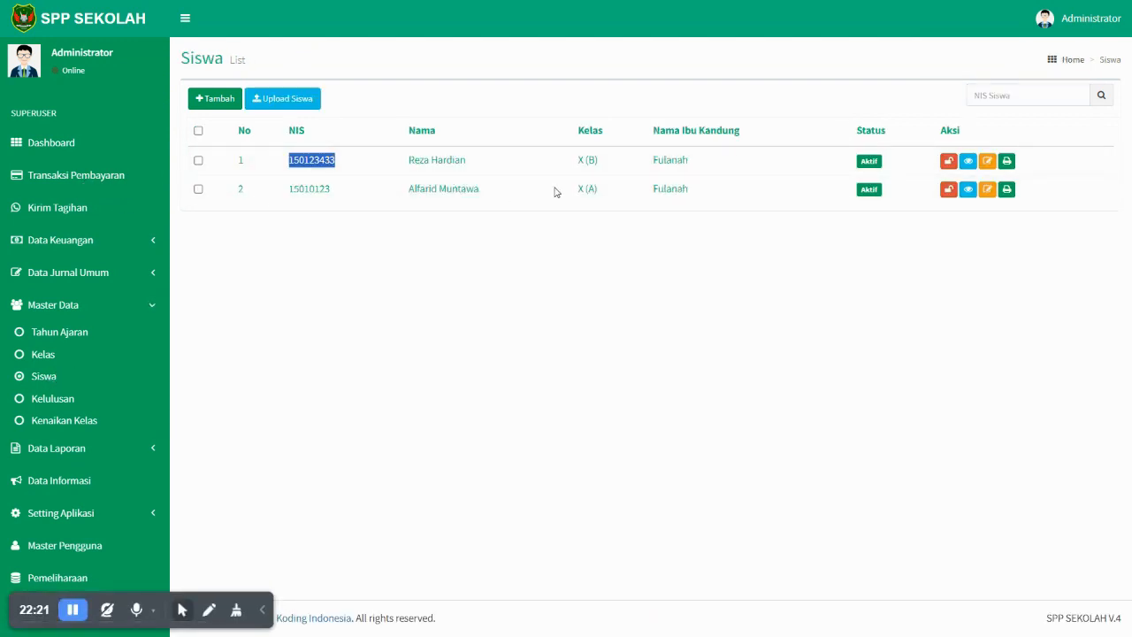
pyautogui.click(693, 133)
pyautogui.hotkey('ctrl', 'v')
pyautogui.click(441, 133)
pyautogui.click(867, 140)
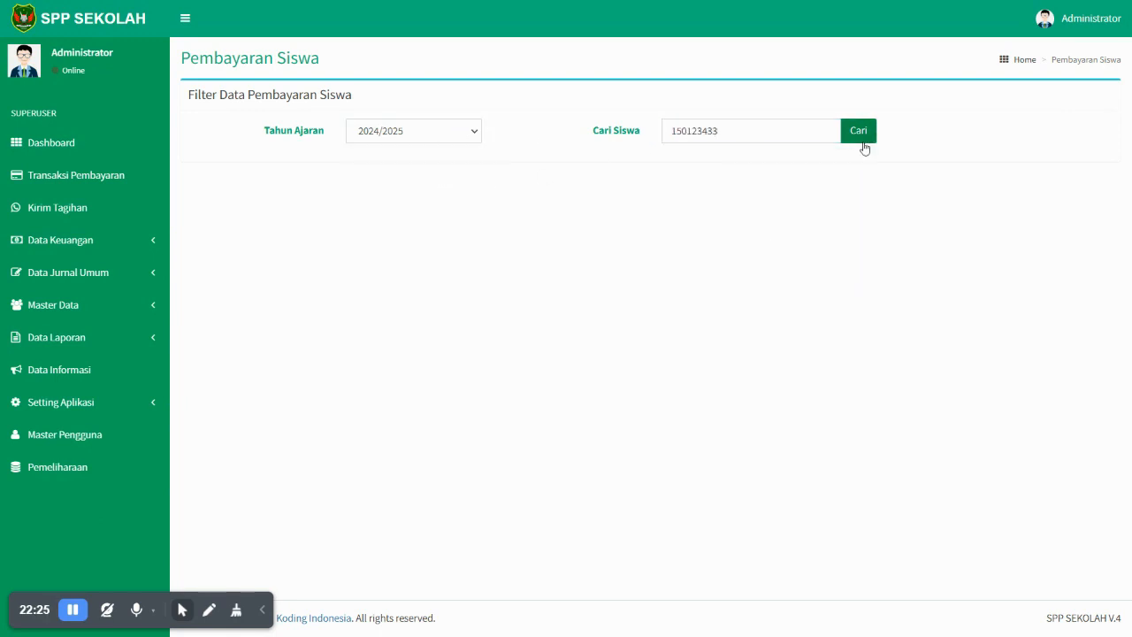
pyautogui.scroll(-3, 629, 452)
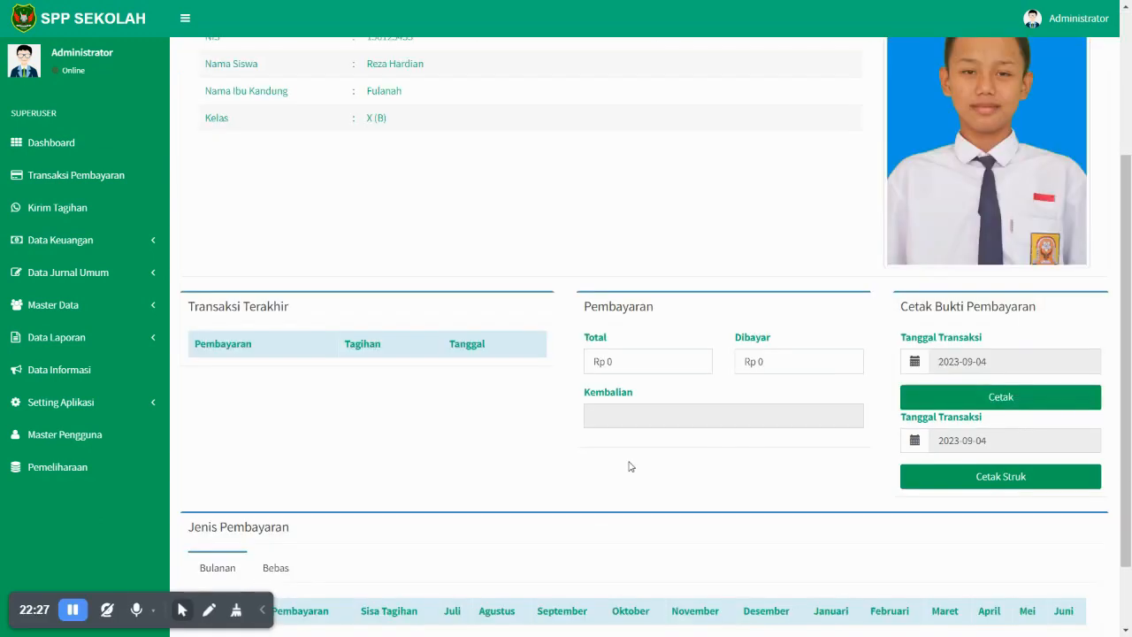
pyautogui.scroll(-2, 631, 466)
pyautogui.scroll(5, 629, 475)
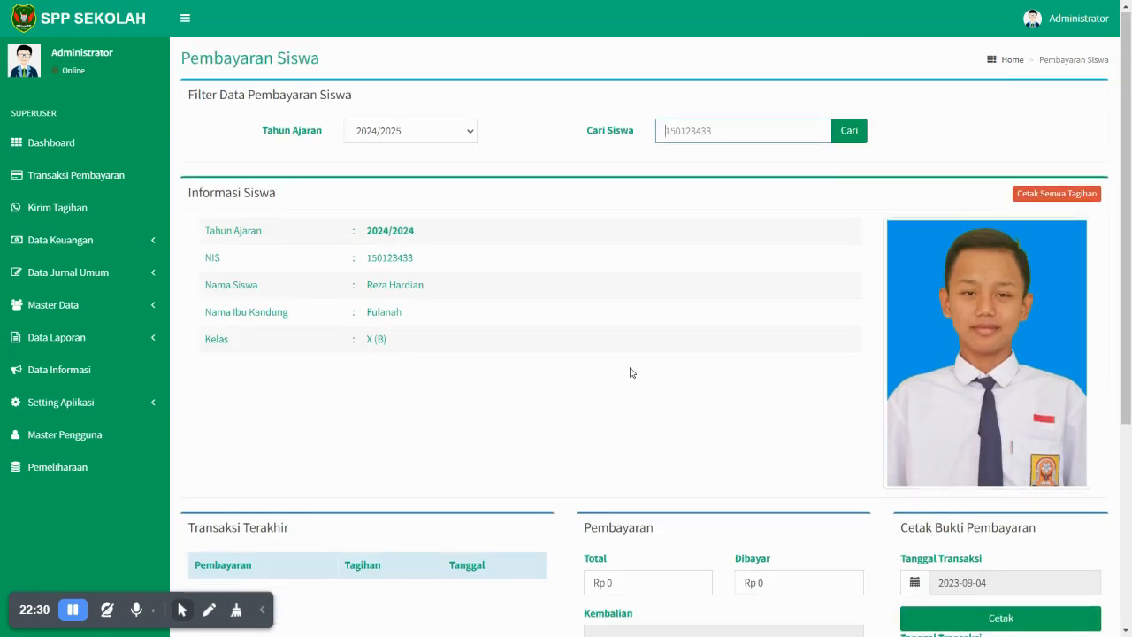
# - Switch the academic year to 2023/2024 and search the student's payments again
pyautogui.click(437, 132)
pyautogui.click(415, 165)
pyautogui.click(738, 130)
pyautogui.click(850, 140)
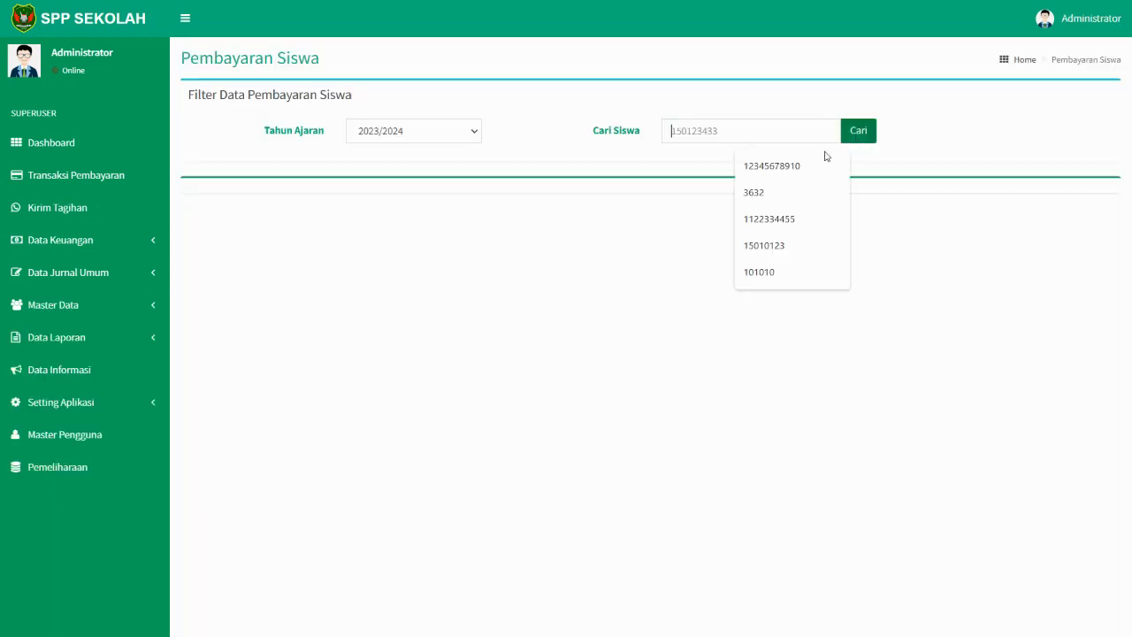
pyautogui.scroll(-4, 556, 374)
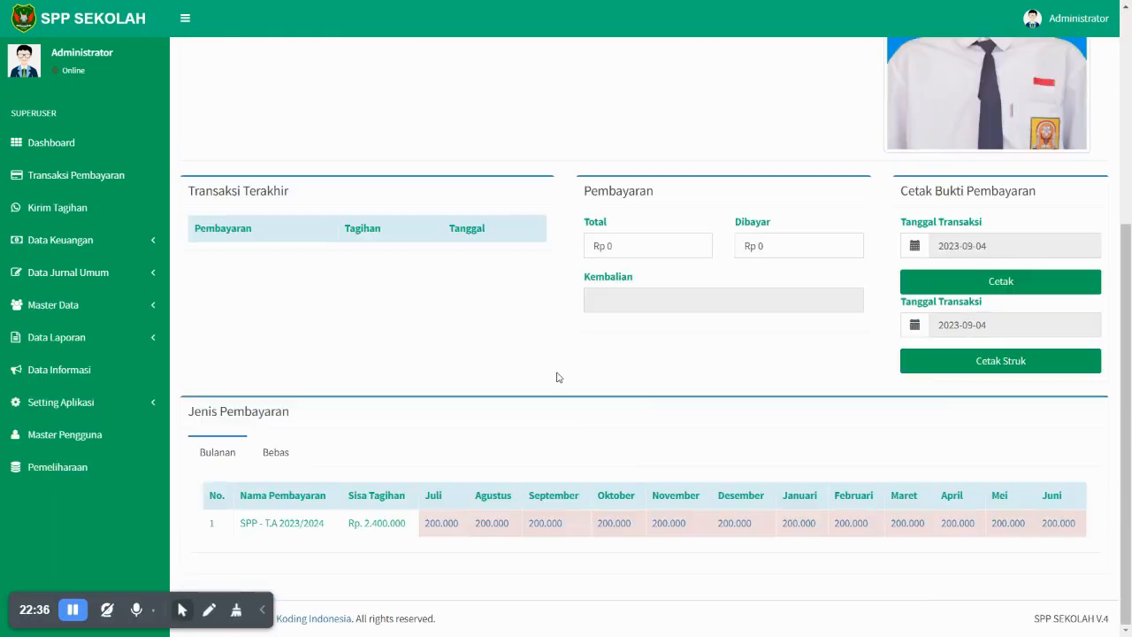
pyautogui.scroll(4, 564, 365)
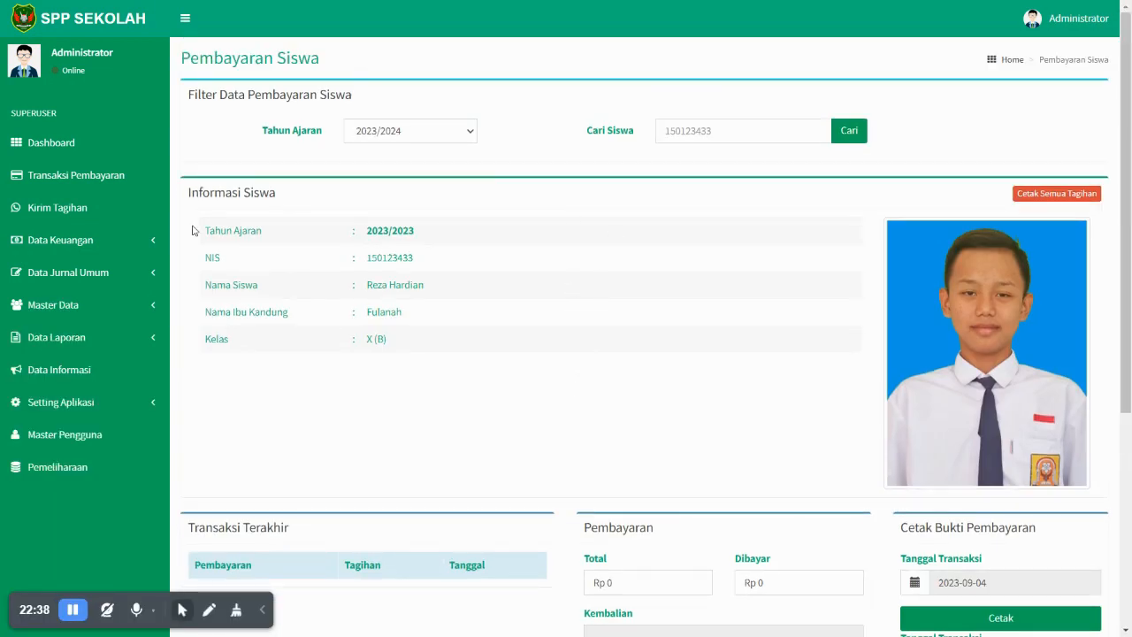
# - Enter the student's NIS under 2023/2024, load the bills and open the July payment
pyautogui.click(92, 176)
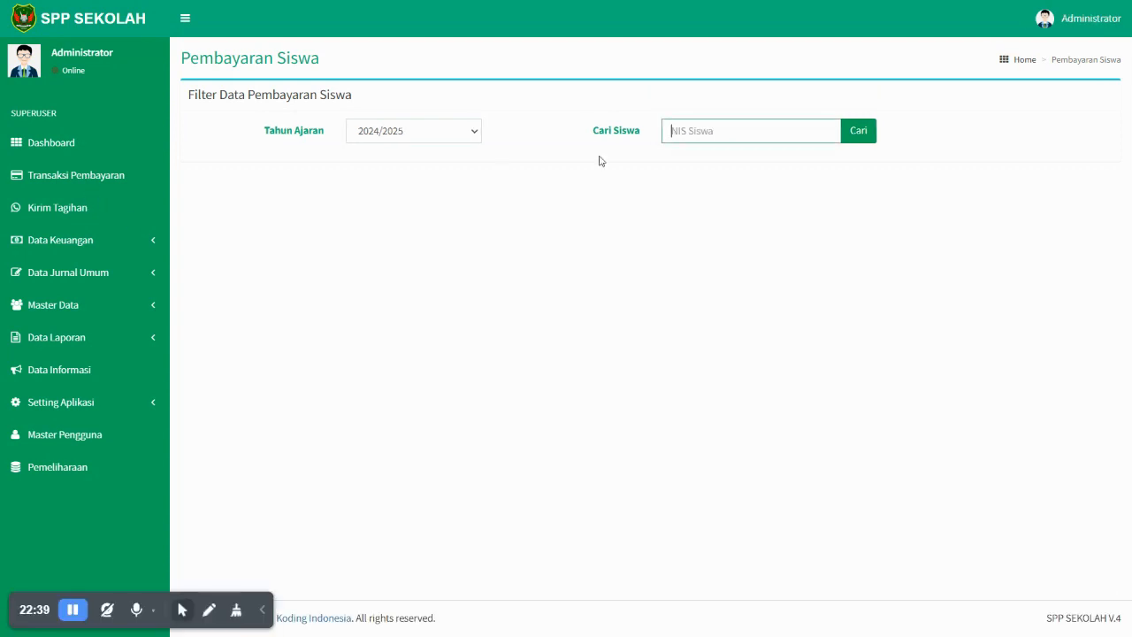
pyautogui.click(436, 137)
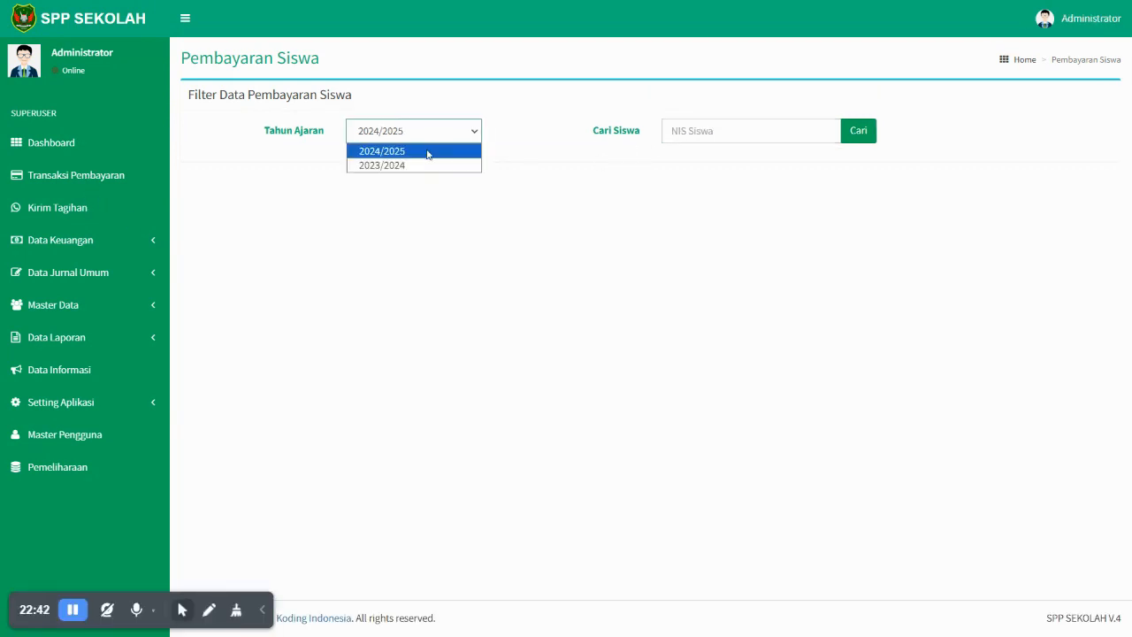
pyautogui.click(423, 157)
pyautogui.click(707, 128)
pyautogui.write('150123433')
pyautogui.click(414, 139)
pyautogui.click(410, 166)
pyautogui.click(858, 137)
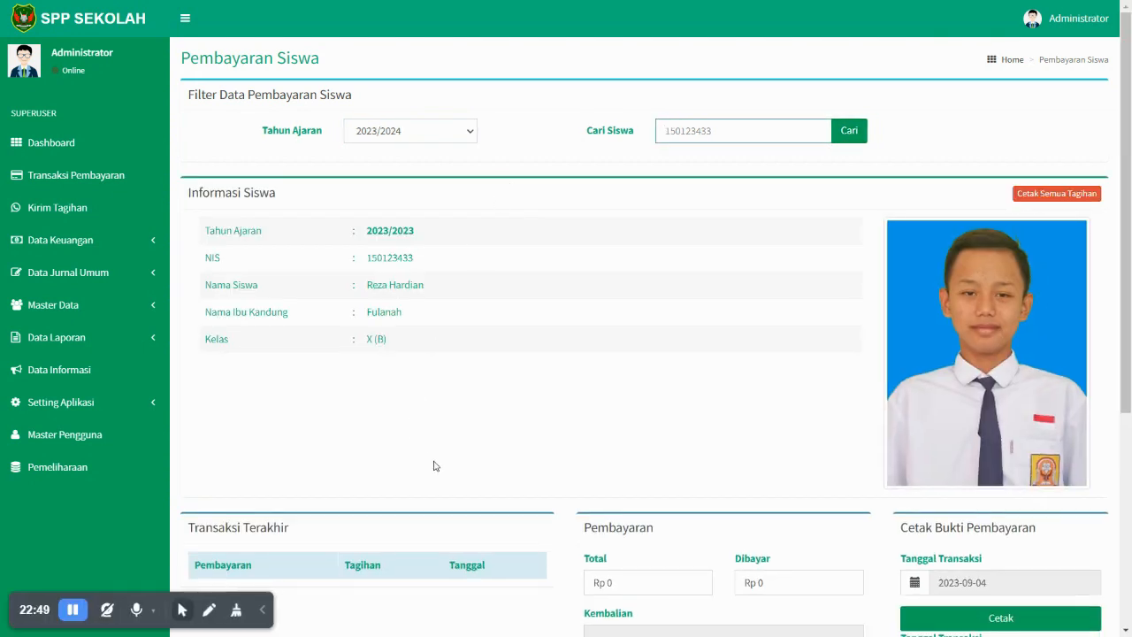
pyautogui.scroll(-4, 434, 467)
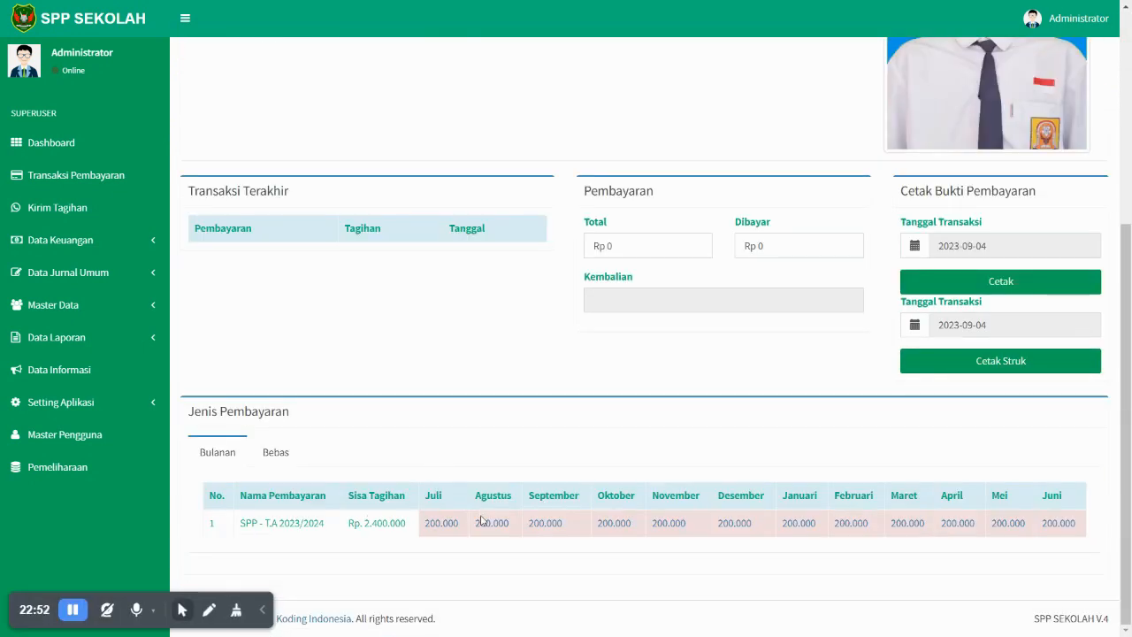
pyautogui.click(443, 524)
pyautogui.click(442, 526)
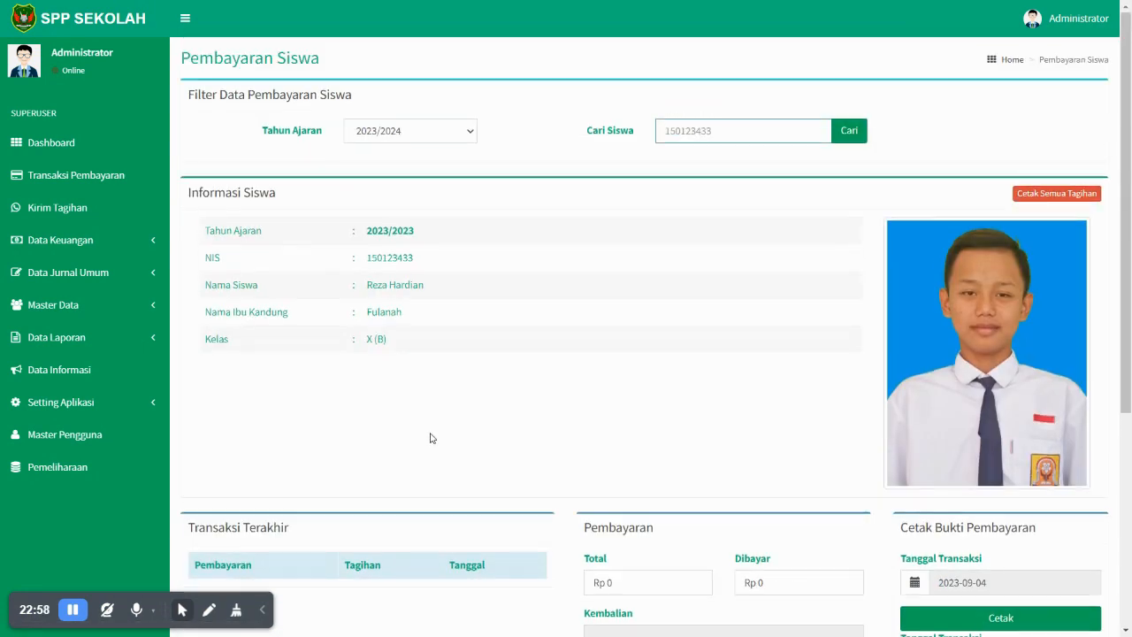
# - Rerun the student search under 2024/2025, showing no transactions and Rp 0 total
pyautogui.click(399, 132)
pyautogui.click(394, 160)
pyautogui.click(718, 129)
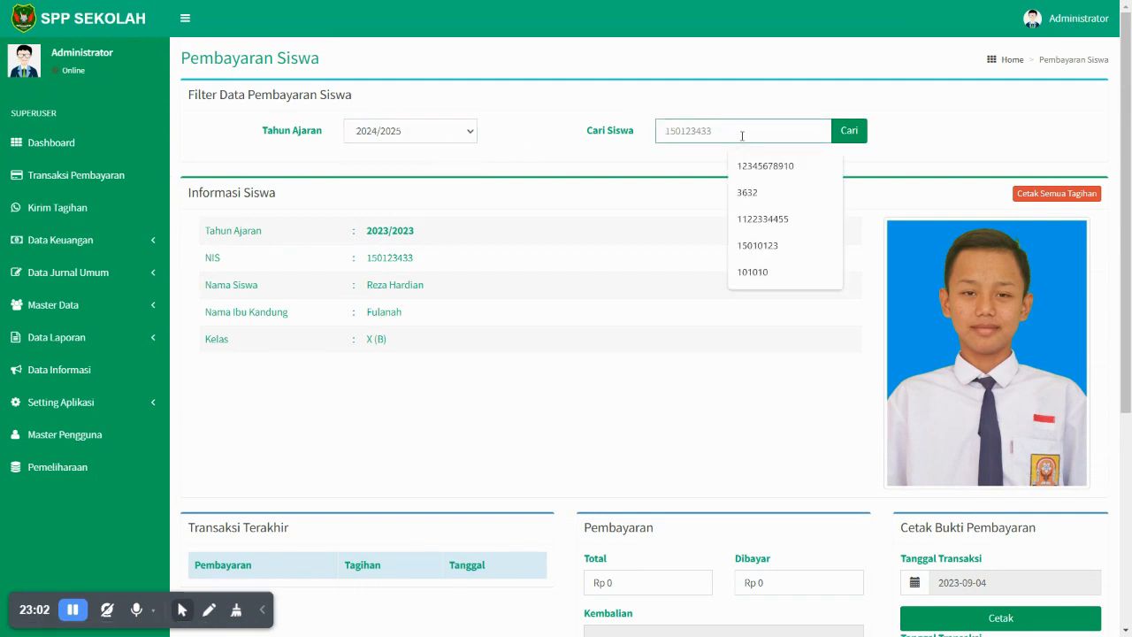
pyautogui.press('Return')
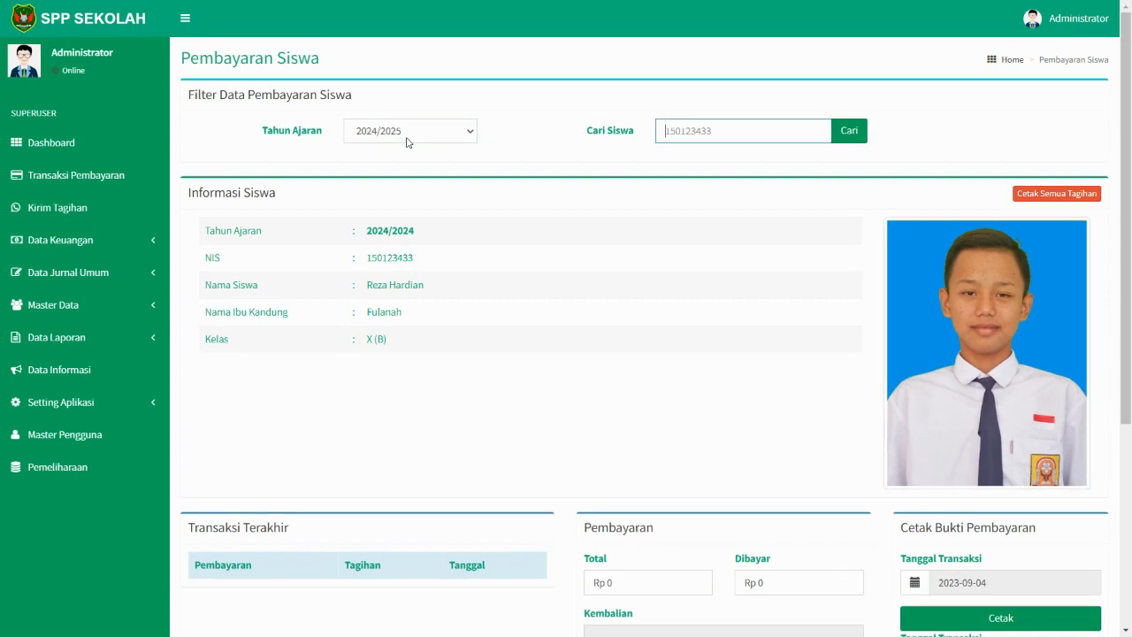
pyautogui.scroll(-4, 530, 255)
pyautogui.scroll(3, 428, 296)
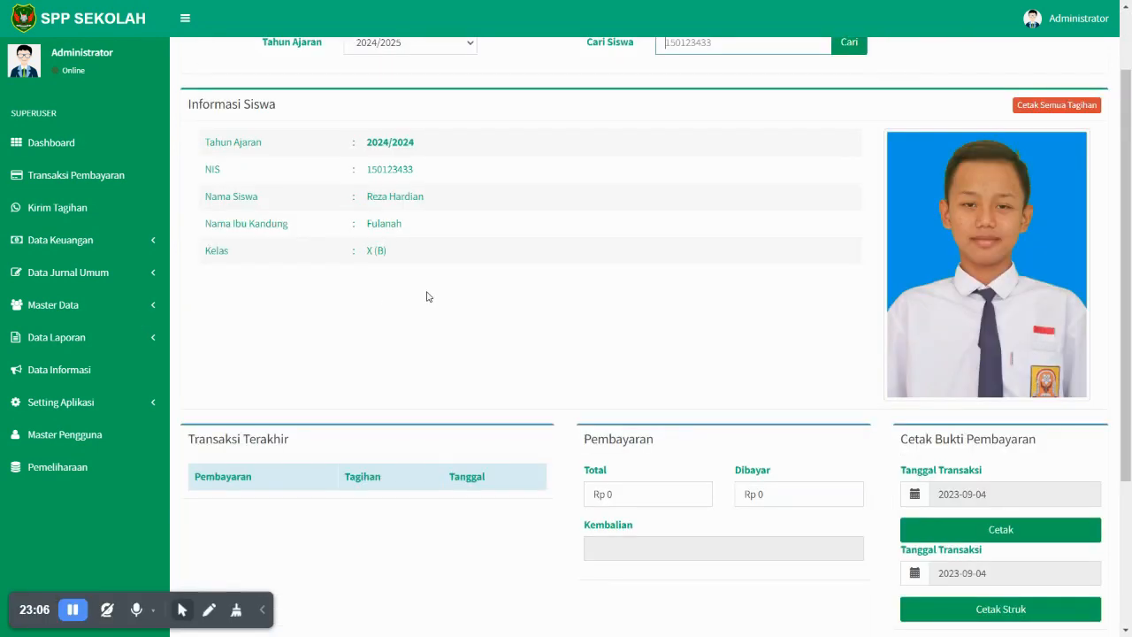
pyautogui.click(103, 247)
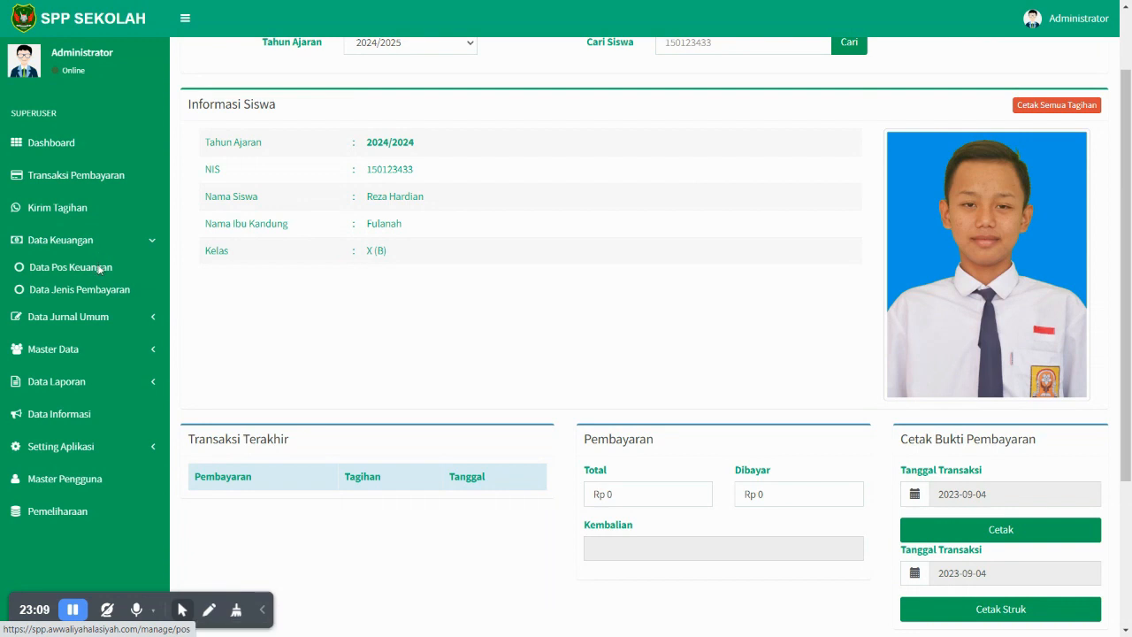
# - Create a Bulanan payment type with POS SPP for 2024/2025, then open its Setting Tarif Pembayaran
pyautogui.click(100, 268)
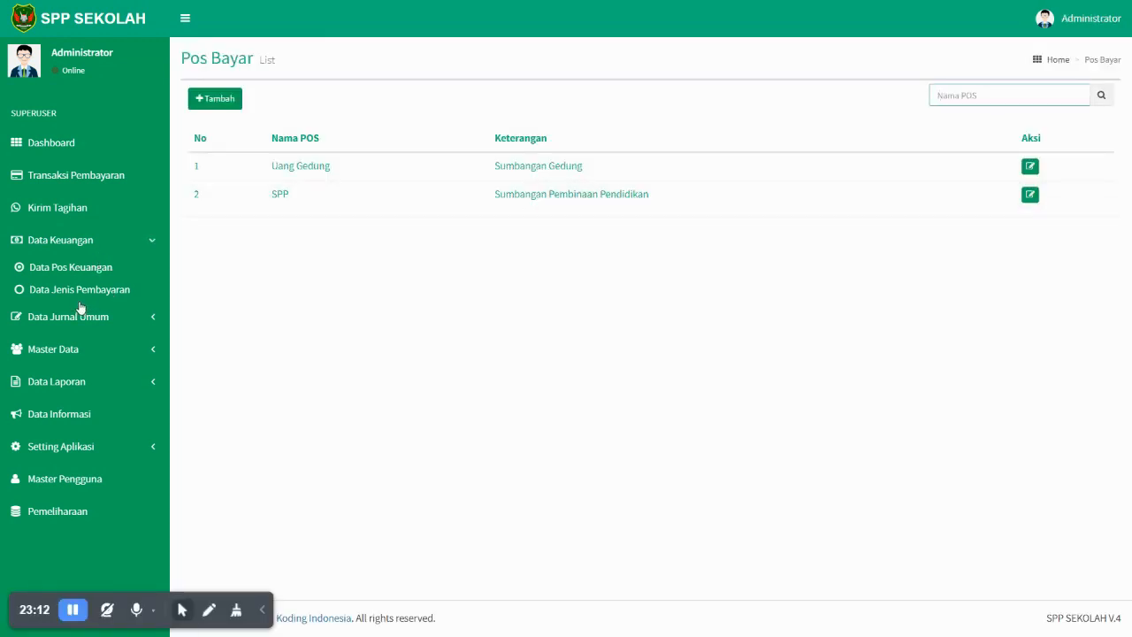
pyautogui.click(83, 291)
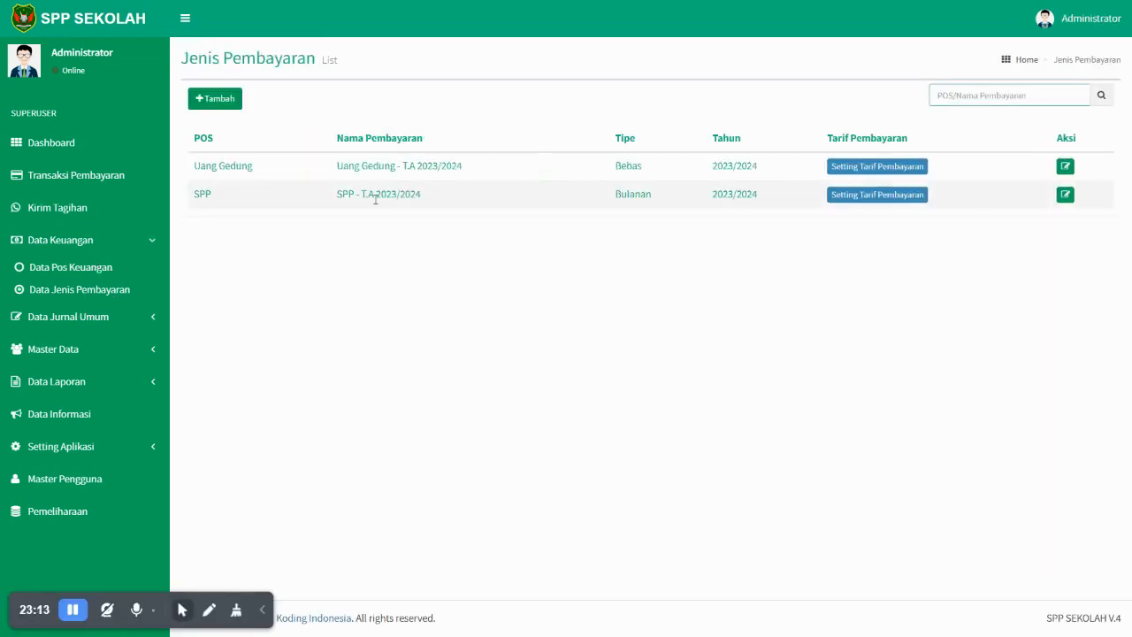
pyautogui.click(223, 107)
pyautogui.click(275, 126)
pyautogui.click(265, 167)
pyautogui.click(262, 180)
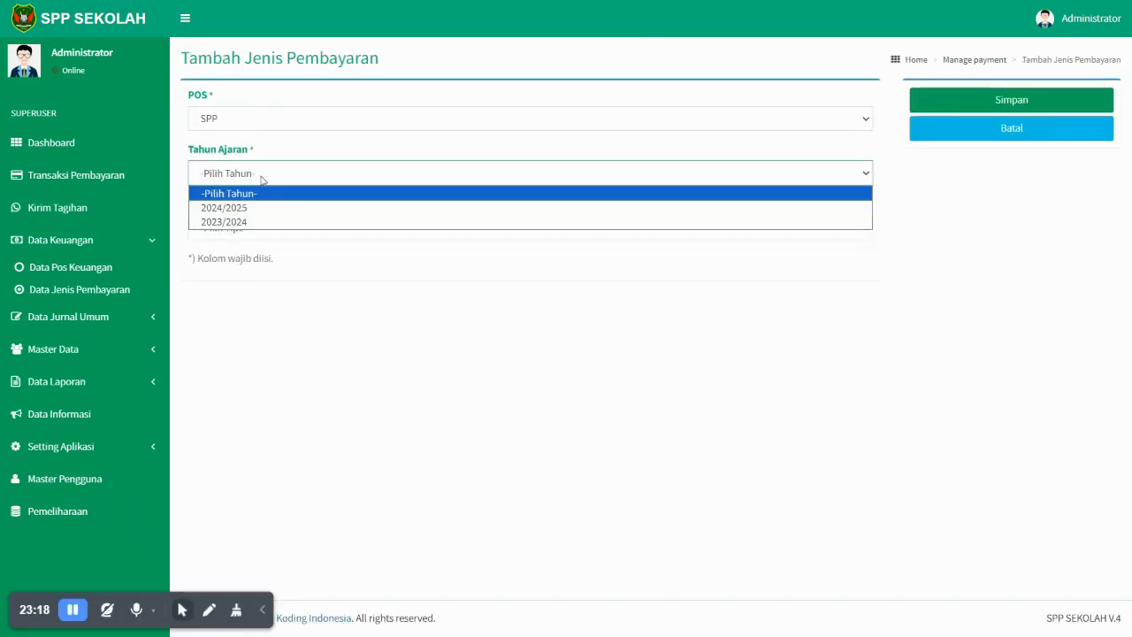
pyautogui.click(267, 211)
pyautogui.click(264, 228)
pyautogui.click(262, 260)
pyautogui.click(1024, 97)
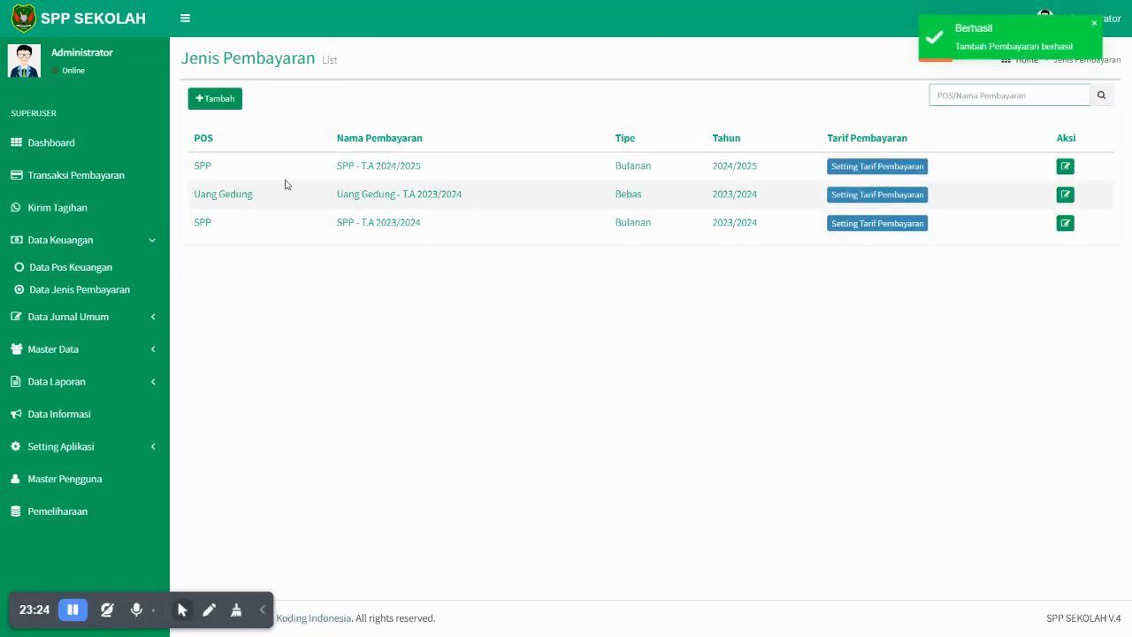
pyautogui.click(862, 168)
# - Save a class-based monthly tariff of Rp 300,000 for Kelas X (A)
pyautogui.click(425, 184)
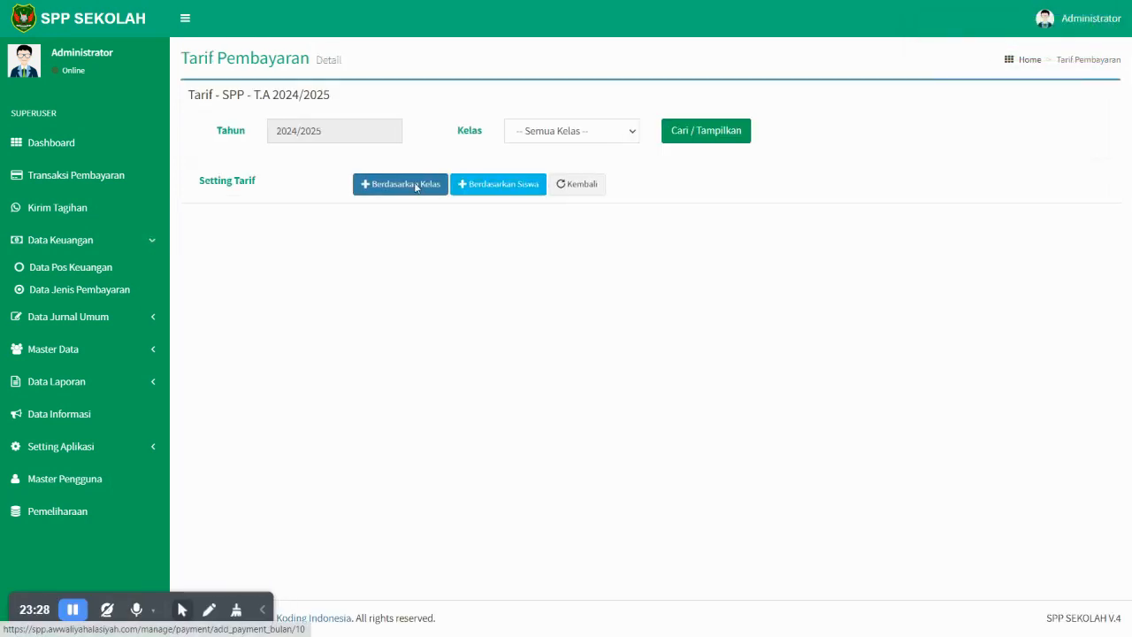
pyautogui.click(418, 247)
pyautogui.click(380, 277)
pyautogui.click(393, 345)
pyautogui.write('Rp 300,000')
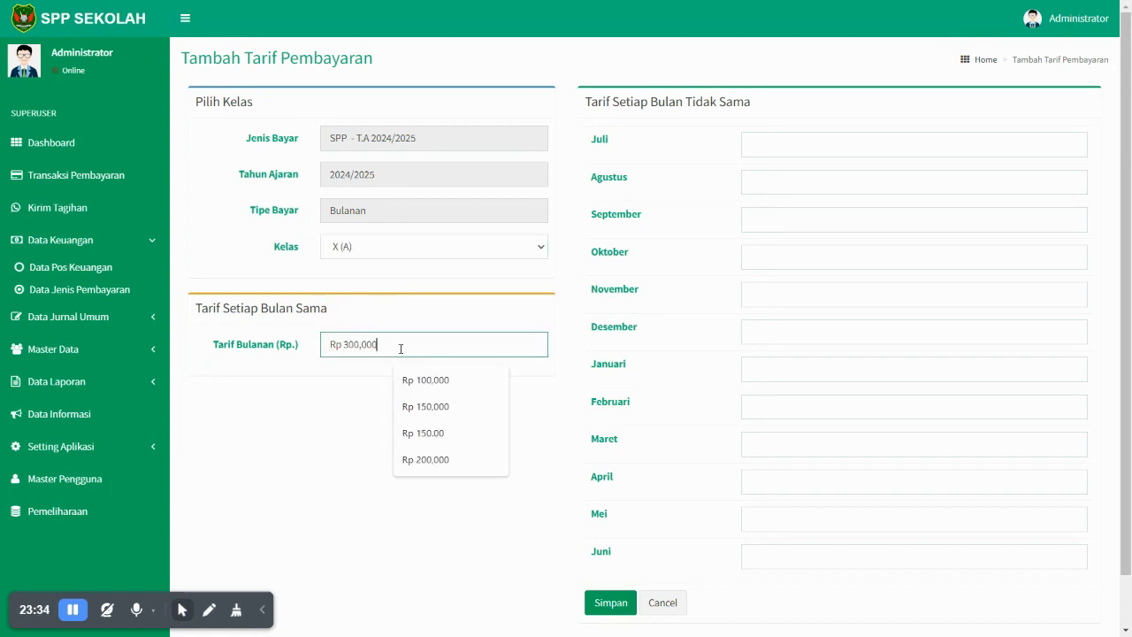
pyautogui.scroll(-1, 628, 543)
pyautogui.click(607, 550)
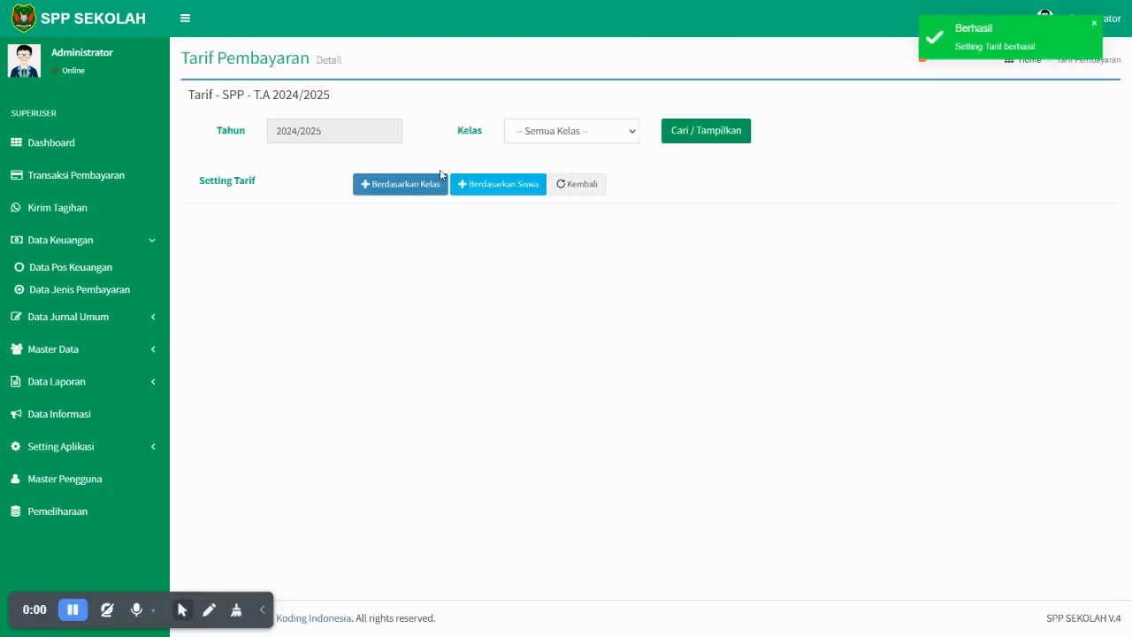
# - Save a monthly tariff of Rp 350,000 for every month for Kelas X (B)
pyautogui.click(414, 183)
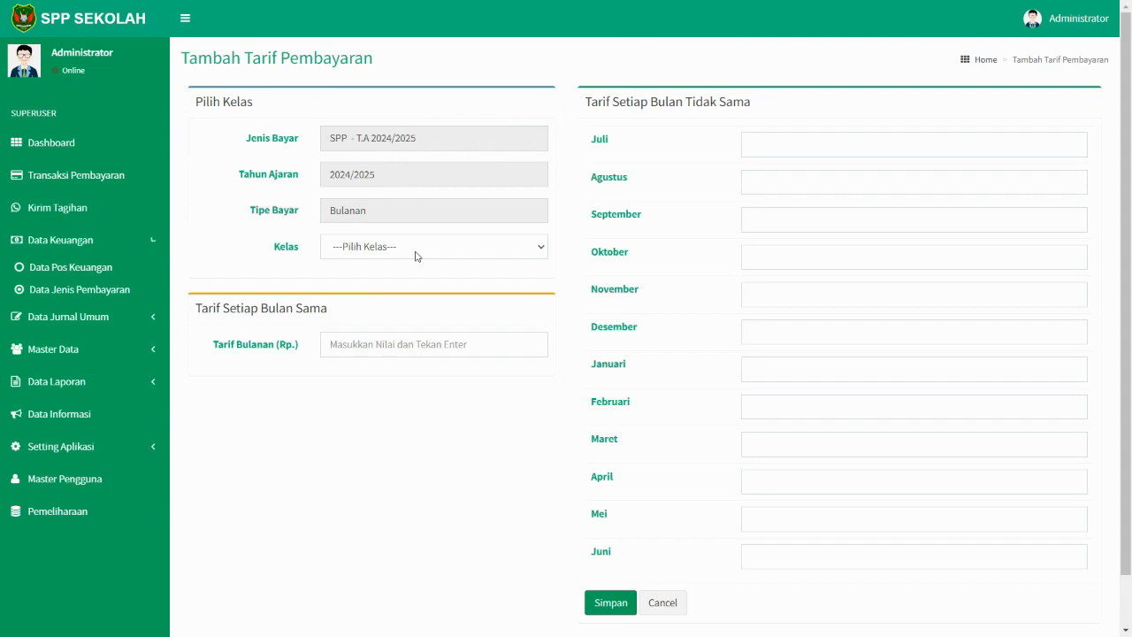
pyautogui.click(416, 251)
pyautogui.click(393, 296)
pyautogui.click(398, 350)
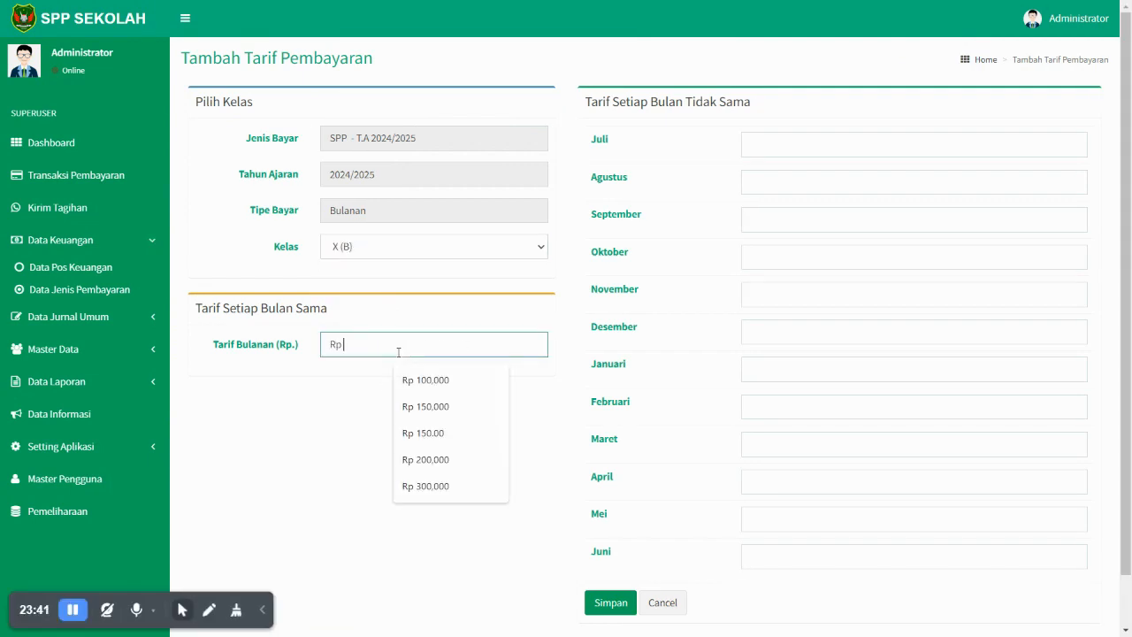
pyautogui.write('3,500,000')
pyautogui.press('BackSpace')
pyautogui.click(419, 535)
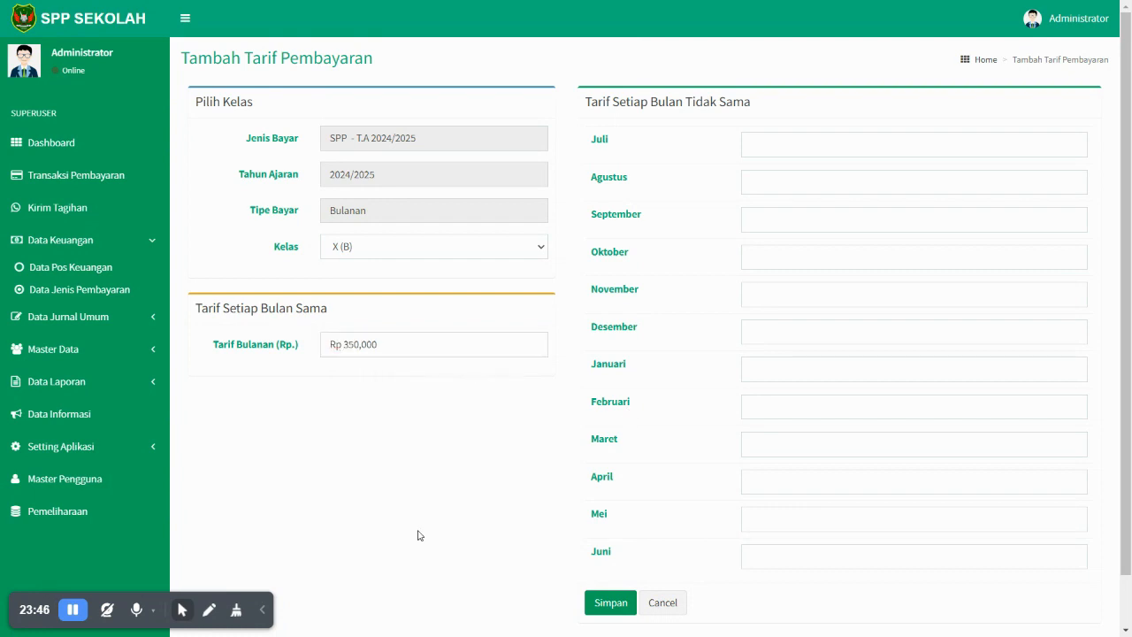
pyautogui.click(468, 351)
pyautogui.scroll(-1, 665, 430)
pyautogui.click(624, 548)
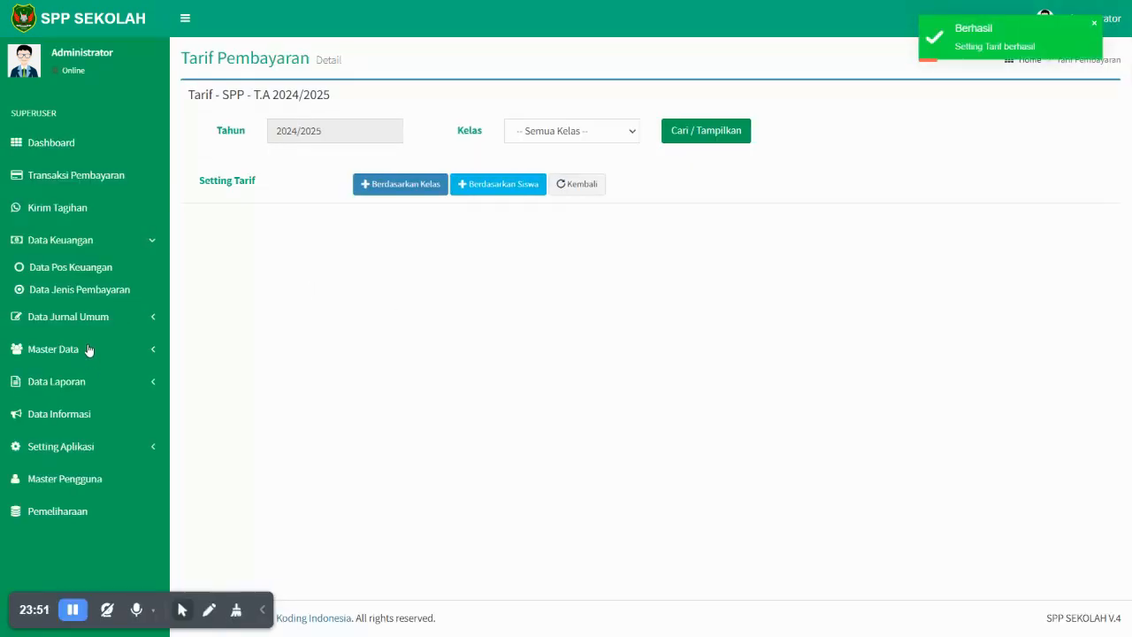
pyautogui.click(86, 351)
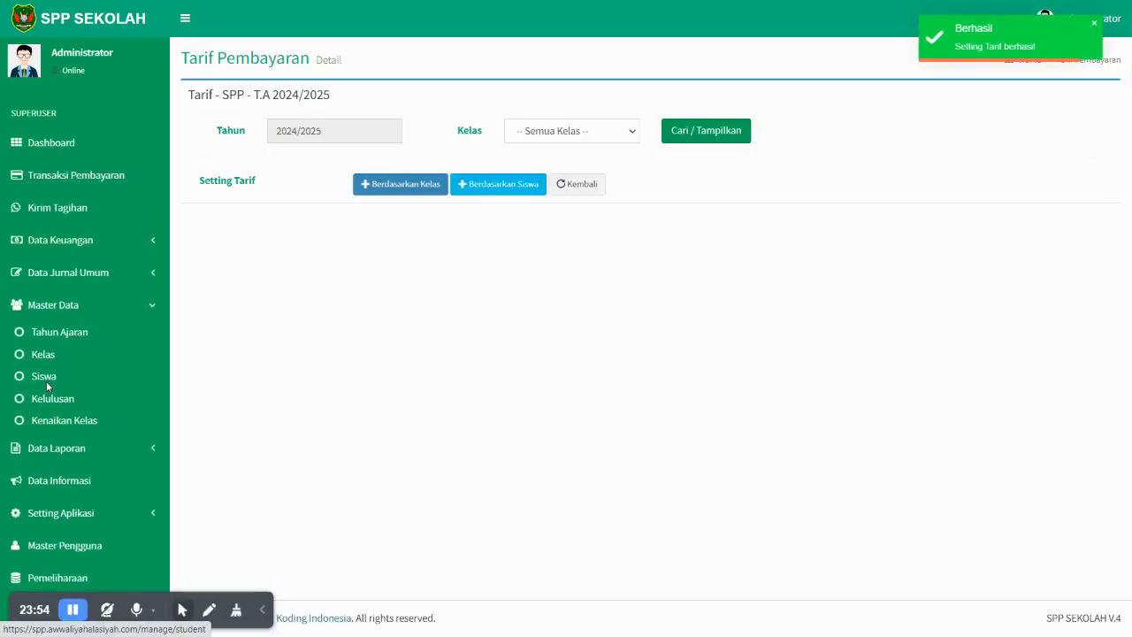
pyautogui.click(46, 379)
# - Copy the first student's NIS, search their payments and scroll through the monthly bills
pyautogui.moveTo(314, 162); pyautogui.dragTo(319, 161)
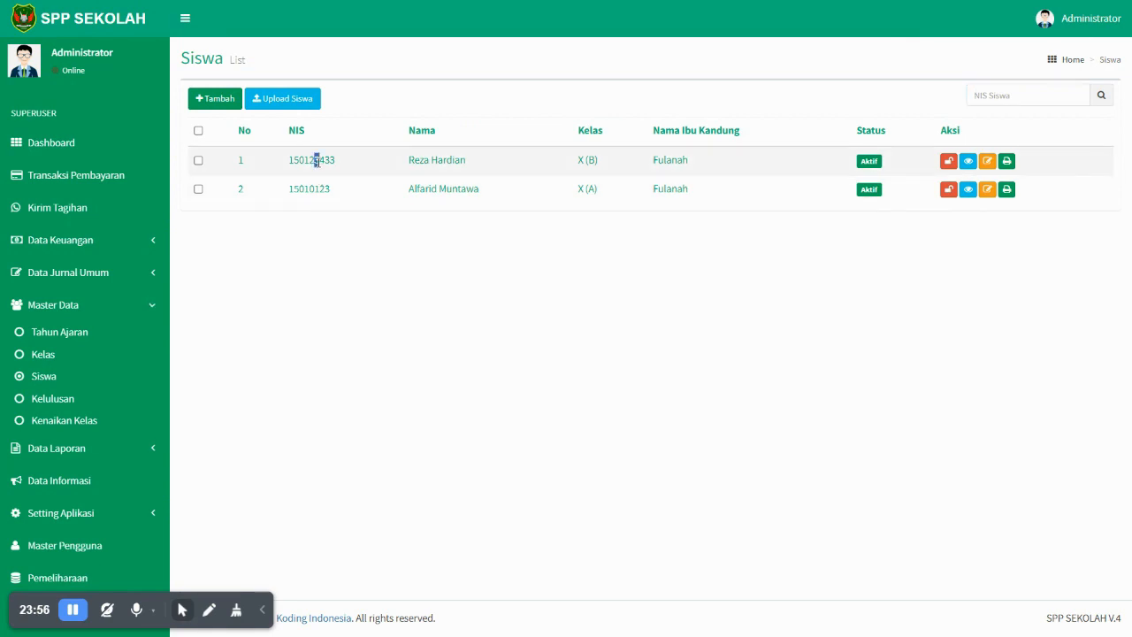
pyautogui.doubleClick(324, 159)
pyautogui.hotkey('ctrl', 'c')
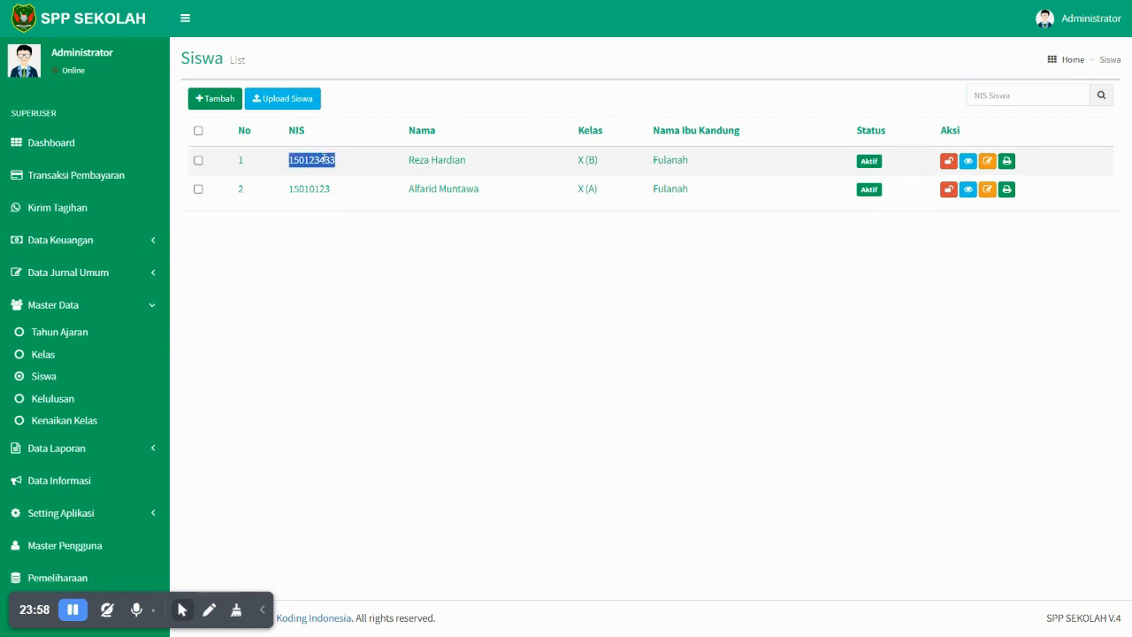
pyautogui.click(101, 177)
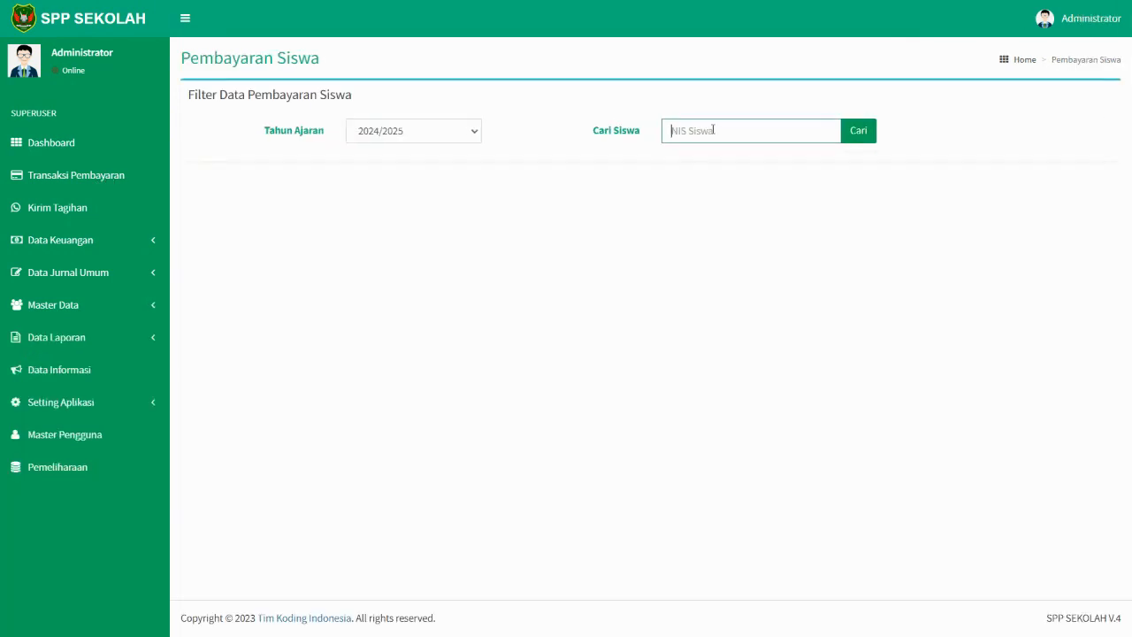
pyautogui.hotkey('ctrl', 'v')
pyautogui.click(862, 130)
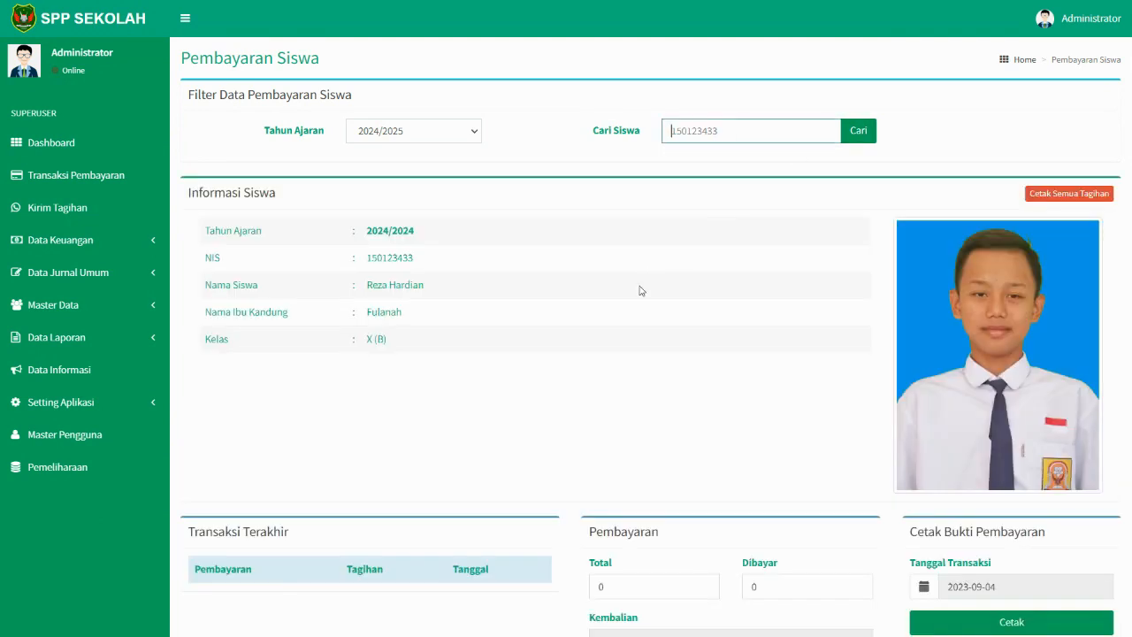
pyautogui.scroll(-4, 608, 338)
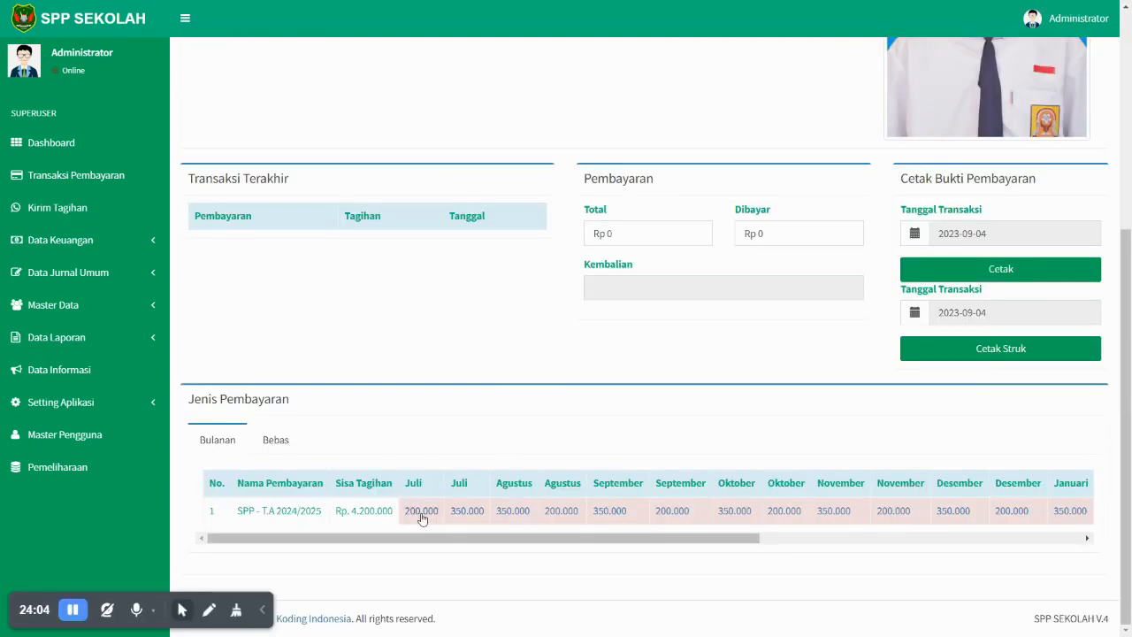
pyautogui.scroll(4, 460, 380)
pyautogui.scroll(-4, 460, 375)
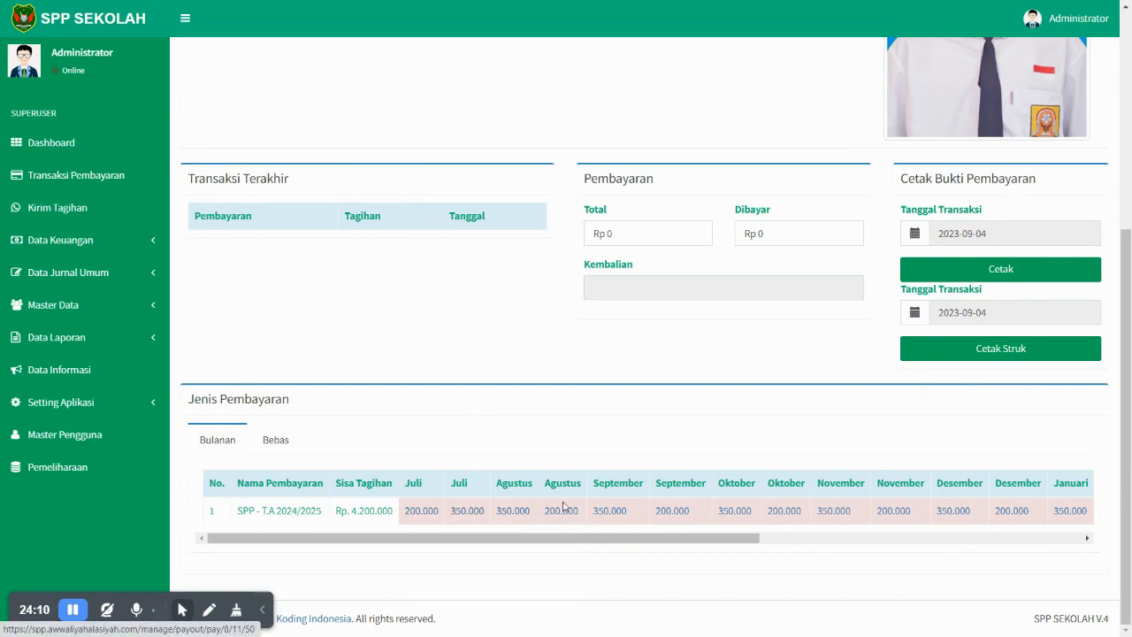
pyautogui.moveTo(638, 538); pyautogui.dragTo(436, 518)
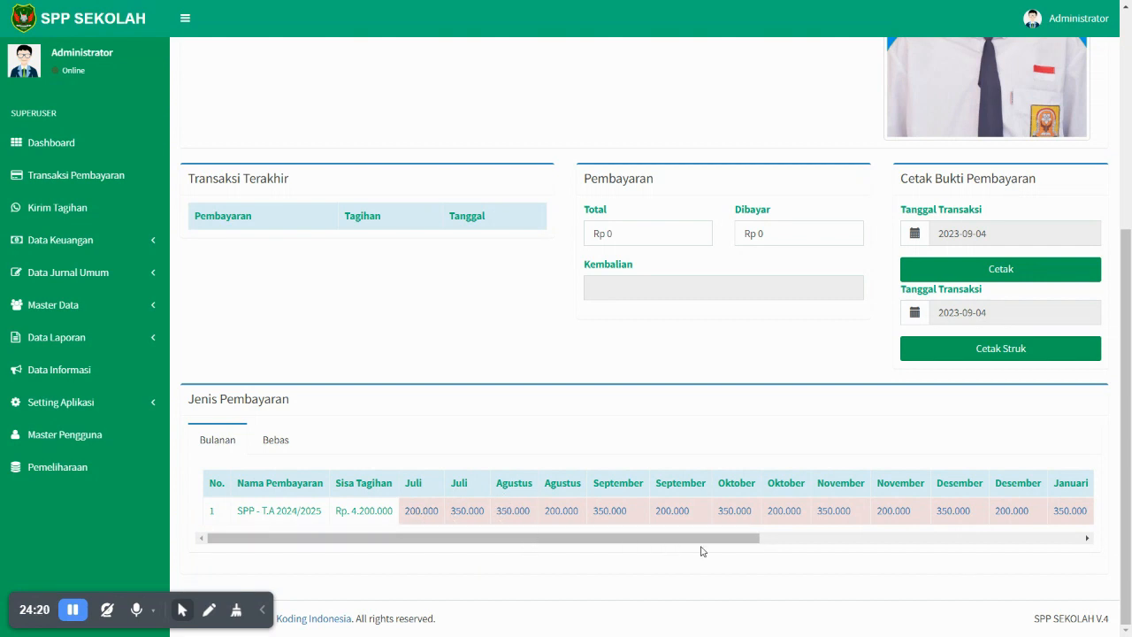
pyautogui.moveTo(645, 541); pyautogui.dragTo(589, 537)
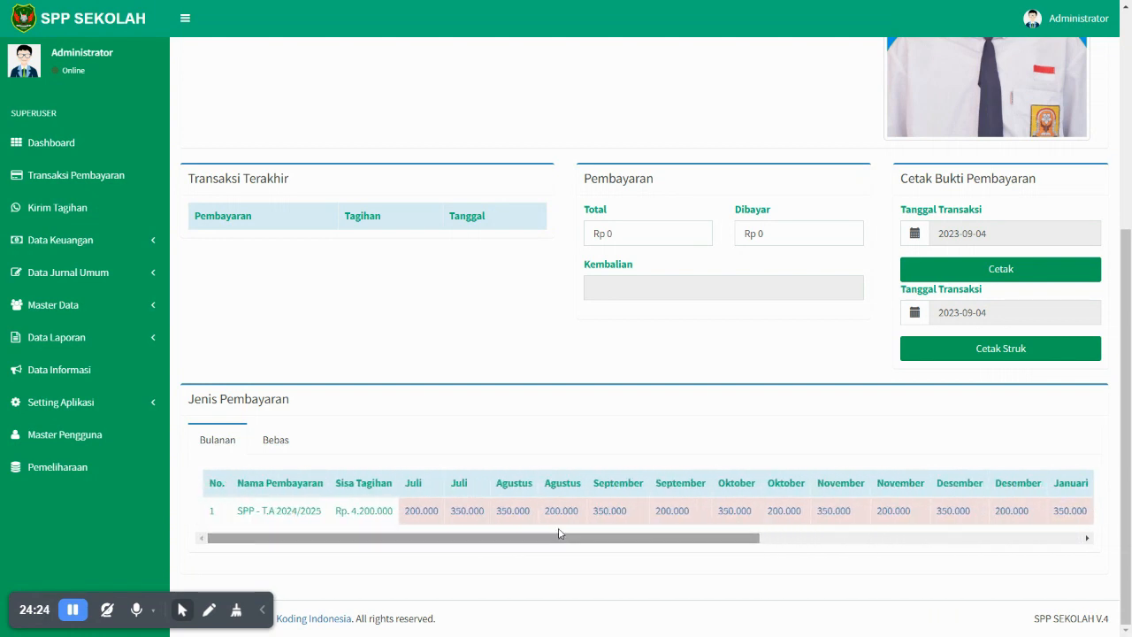
pyautogui.scroll(5, 446, 395)
# - Load and scroll through the student's Bulanan bills for academic year 2023/2024
pyautogui.click(419, 131)
pyautogui.click(405, 164)
pyautogui.click(708, 137)
pyautogui.click(858, 132)
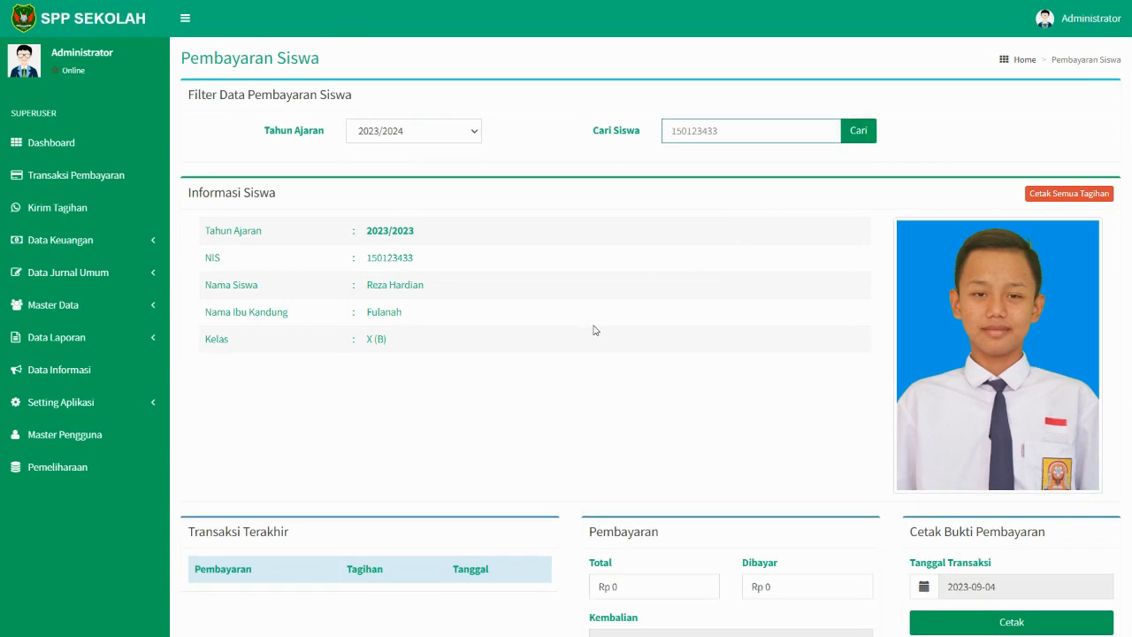
pyautogui.scroll(-4, 594, 330)
pyautogui.moveTo(599, 537); pyautogui.dragTo(940, 534)
pyautogui.moveTo(858, 535); pyautogui.dragTo(480, 536)
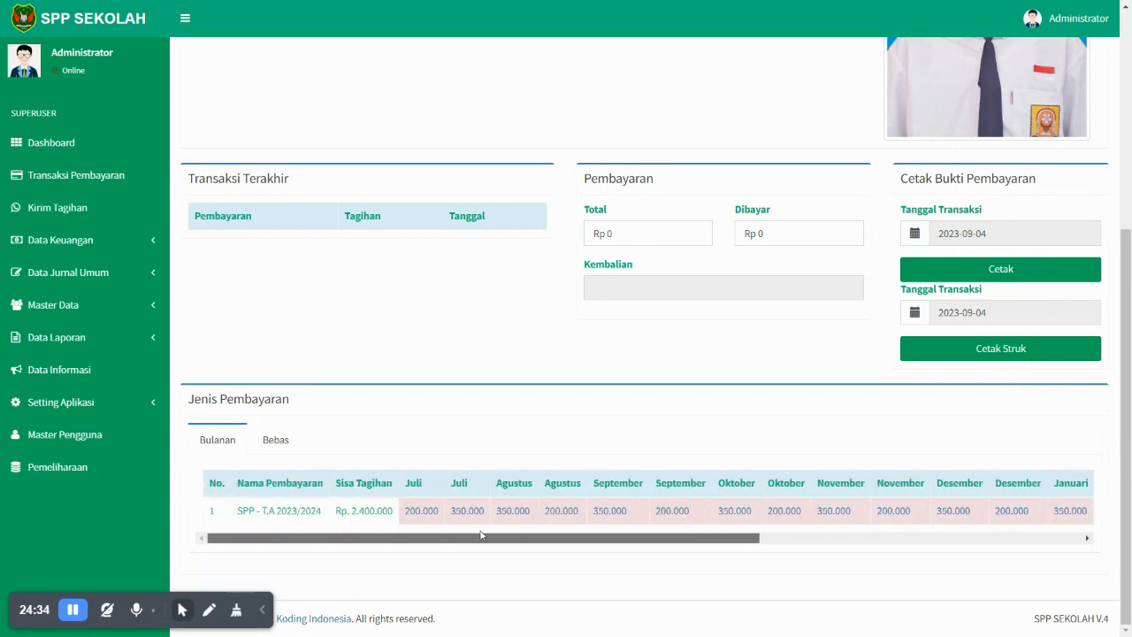
pyautogui.scroll(4, 437, 379)
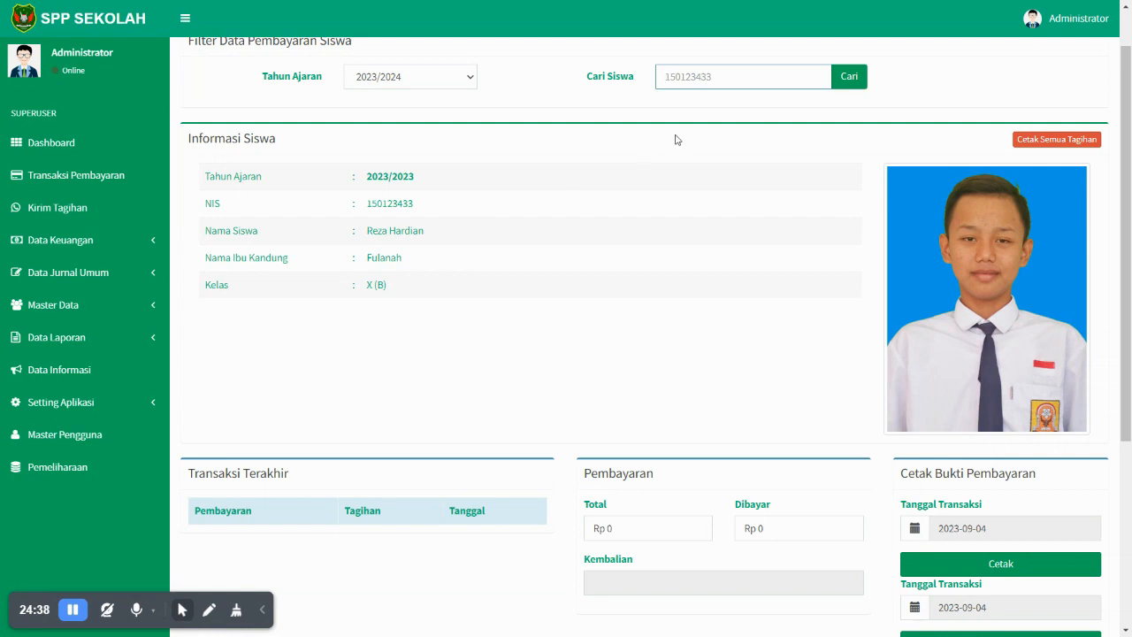
pyautogui.scroll(-3, 633, 280)
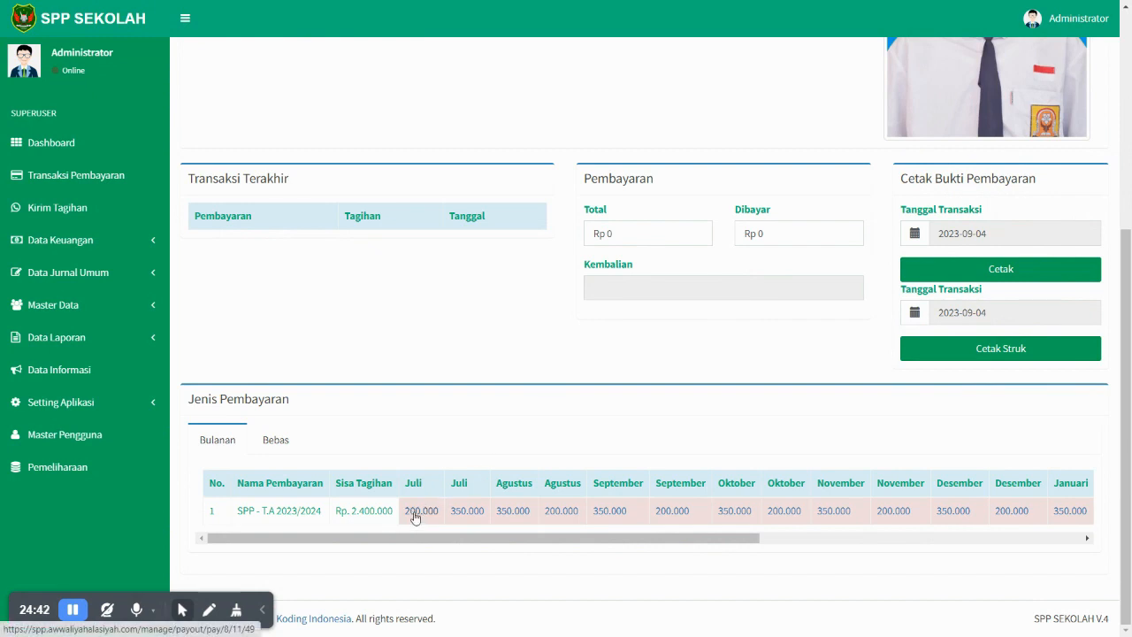
pyautogui.scroll(4, 566, 155)
# - Load the student's 2024/2025 bills, showing Rp. 4.200.000 outstanding for class X (B)
pyautogui.click(441, 139)
pyautogui.click(421, 152)
pyautogui.click(730, 141)
pyautogui.click(834, 132)
pyautogui.scroll(-4, 730, 242)
pyautogui.scroll(4, 451, 425)
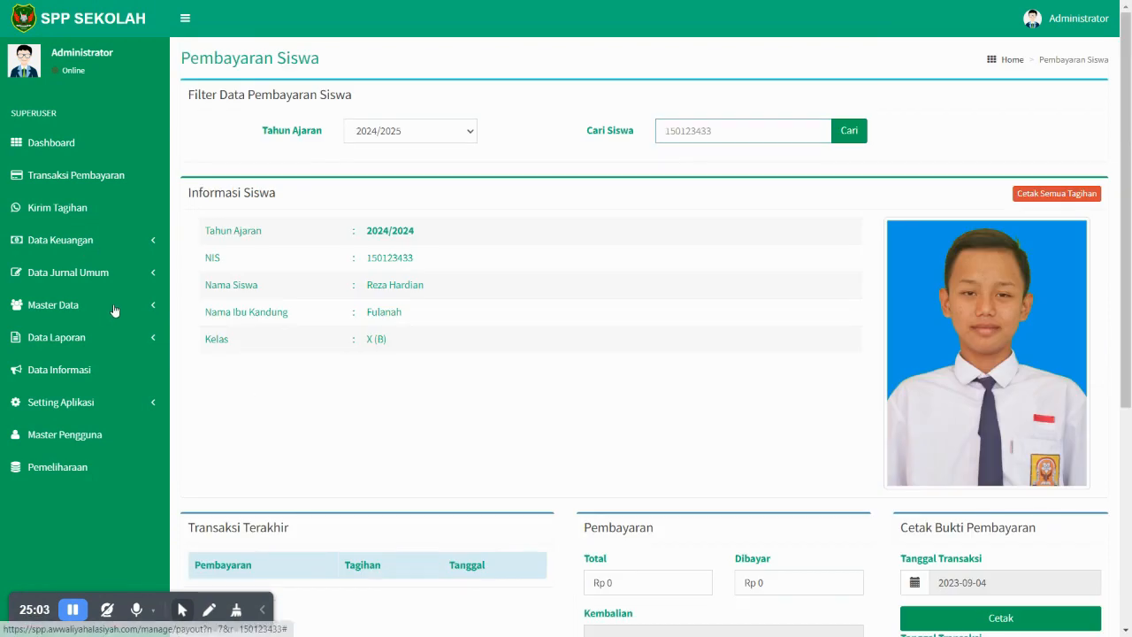
# - Copy the second student's NIS from Siswa and load their payment details
pyautogui.click(104, 307)
pyautogui.click(39, 377)
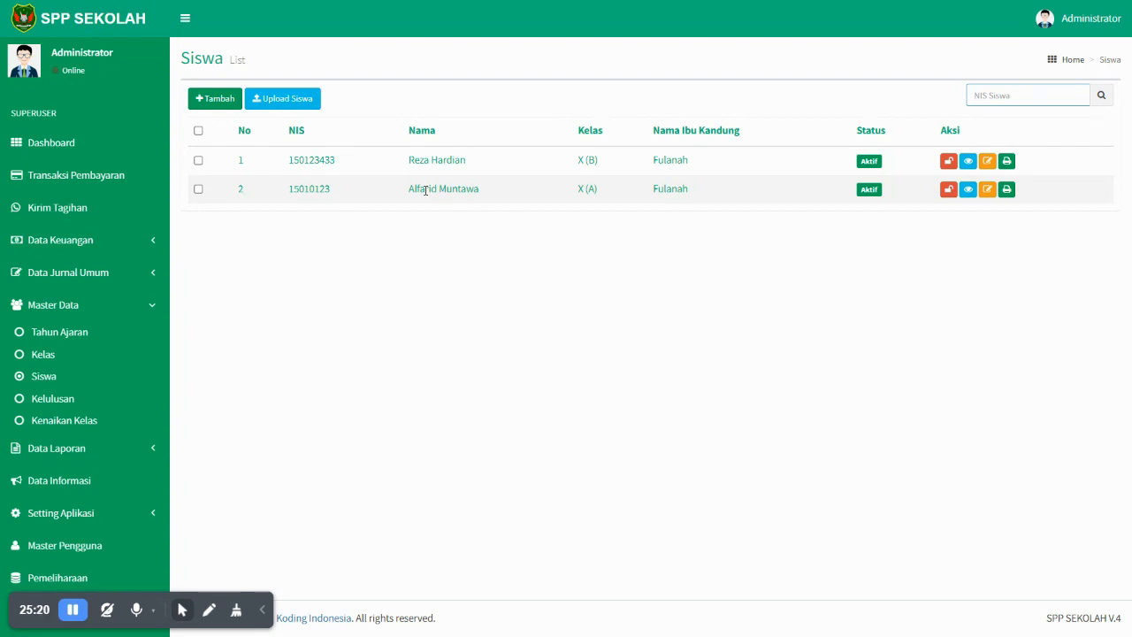
pyautogui.doubleClick(309, 189)
pyautogui.hotkey('ctrl', 'c')
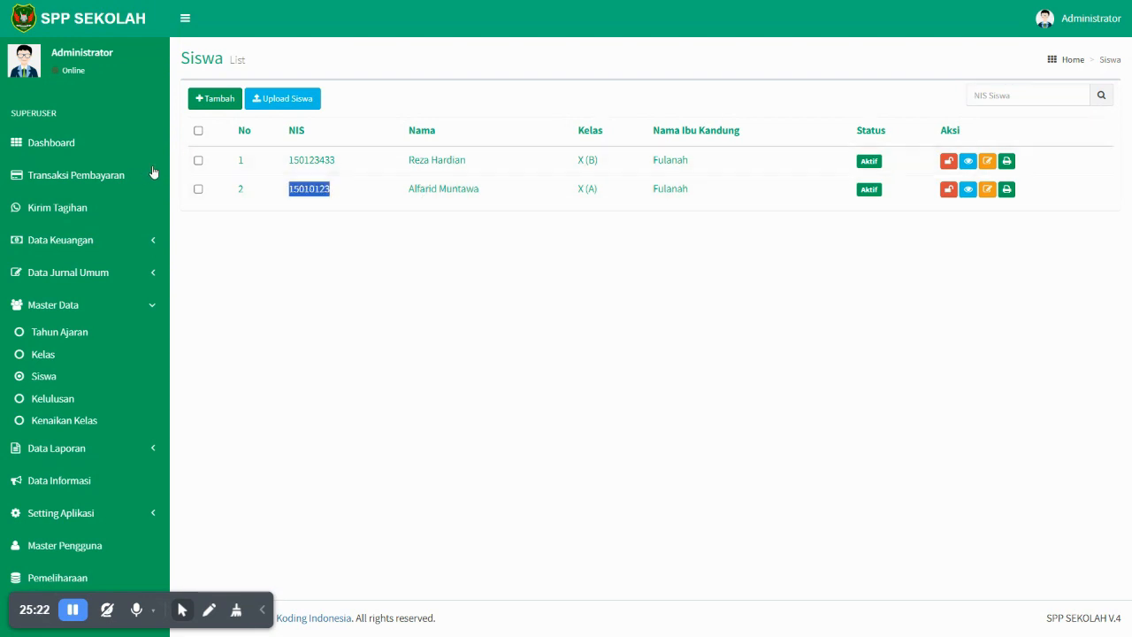
pyautogui.click(123, 175)
pyautogui.click(766, 133)
pyautogui.hotkey('ctrl', 'v')
pyautogui.click(862, 137)
# - Pay and confirm the unpaid Juli SPP 2024/2025 bill of Rp. 300.000
pyautogui.scroll(-5, 634, 363)
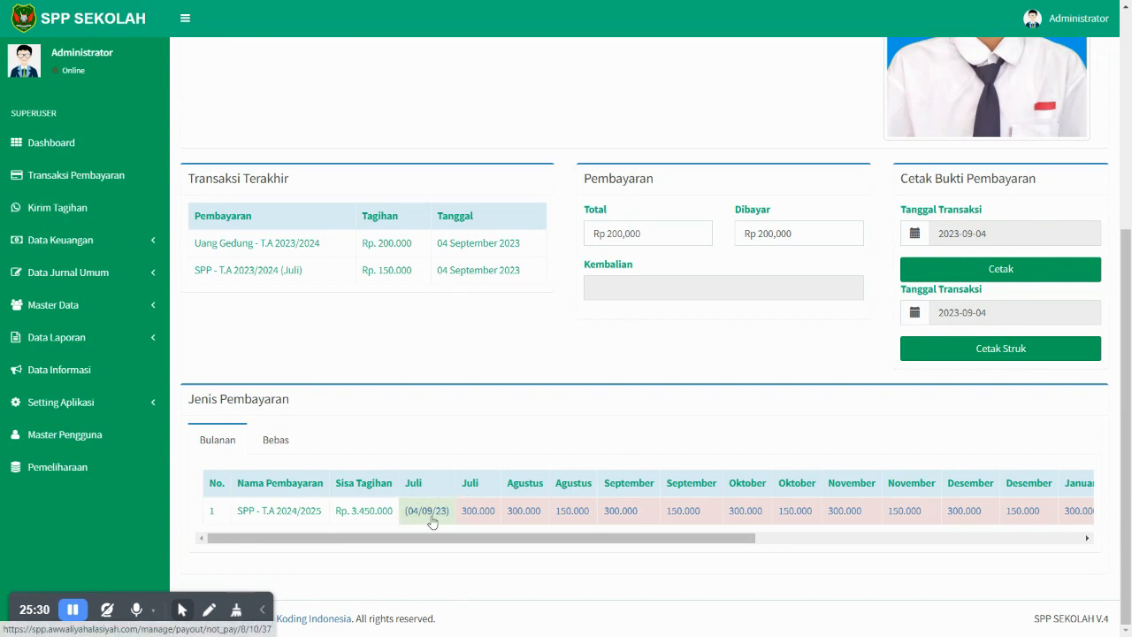
pyautogui.click(480, 520)
pyautogui.click(642, 74)
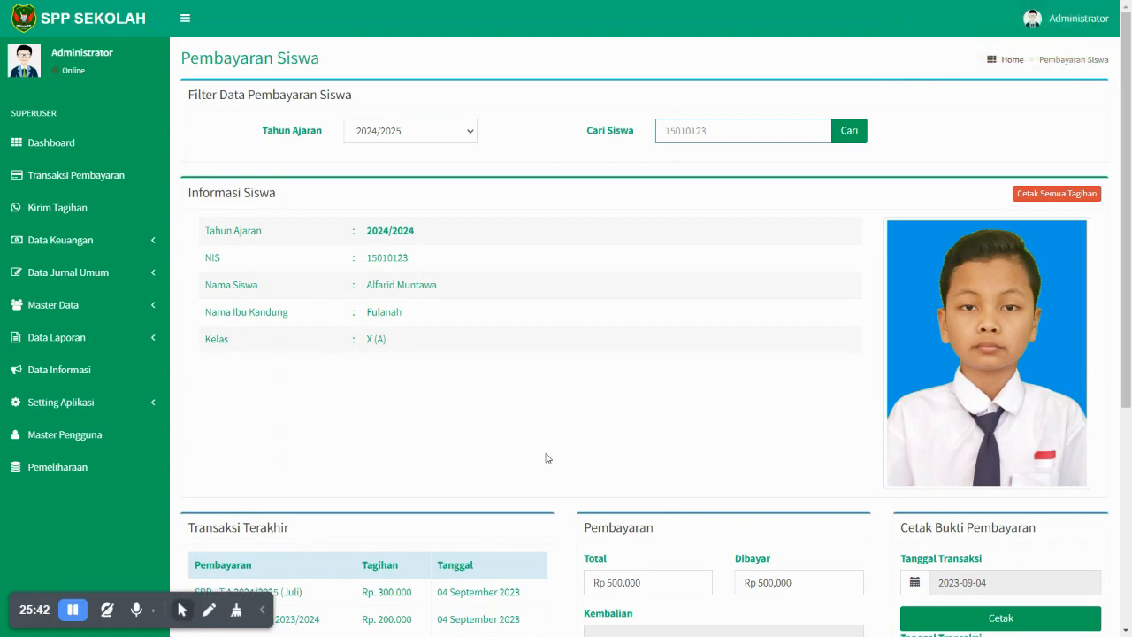
# - In WhatsApp, compare the month and academic year of the newest and earlier SPP payment messages
pyautogui.hotkey('alt', 'Tab')
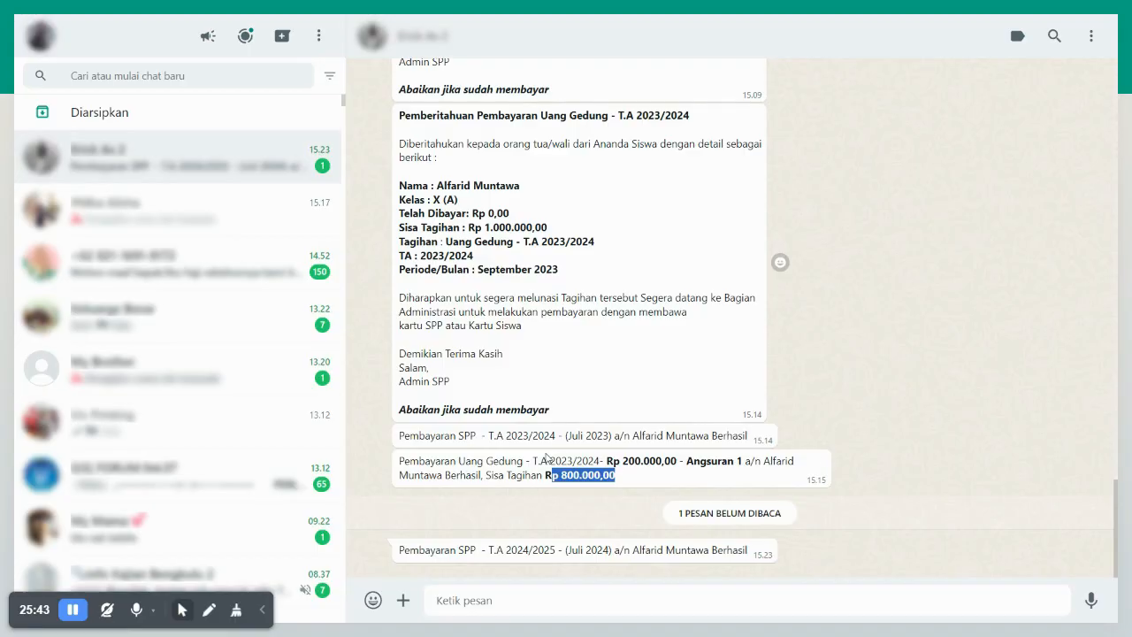
pyautogui.click(617, 553)
pyautogui.moveTo(567, 553); pyautogui.dragTo(609, 552)
pyautogui.moveTo(506, 550); pyautogui.dragTo(552, 550)
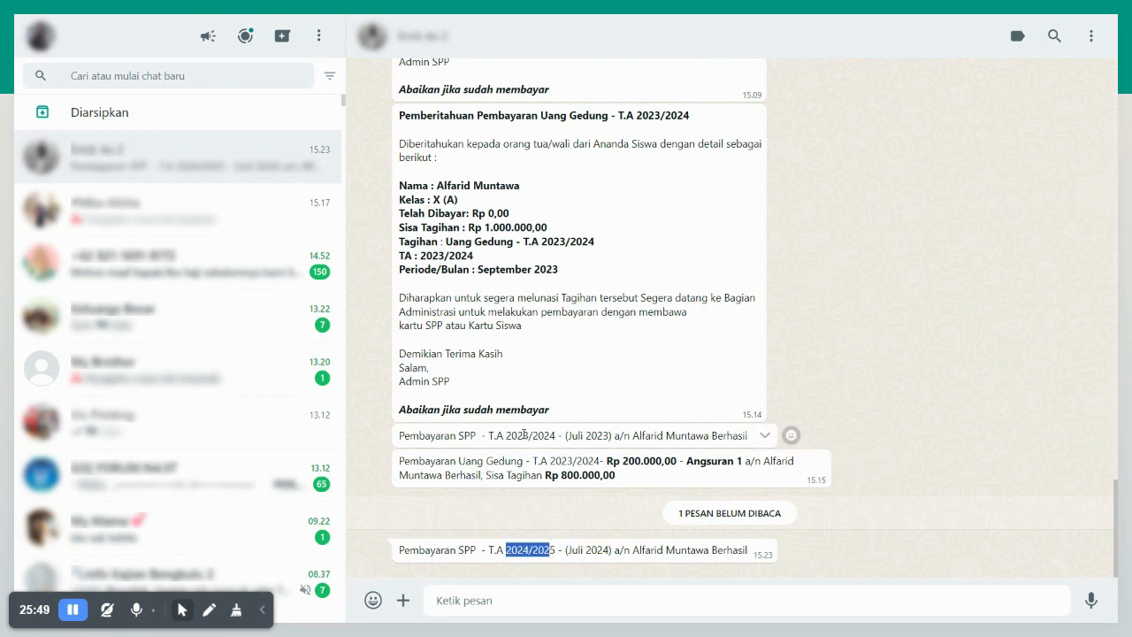
pyautogui.moveTo(512, 435); pyautogui.dragTo(550, 435)
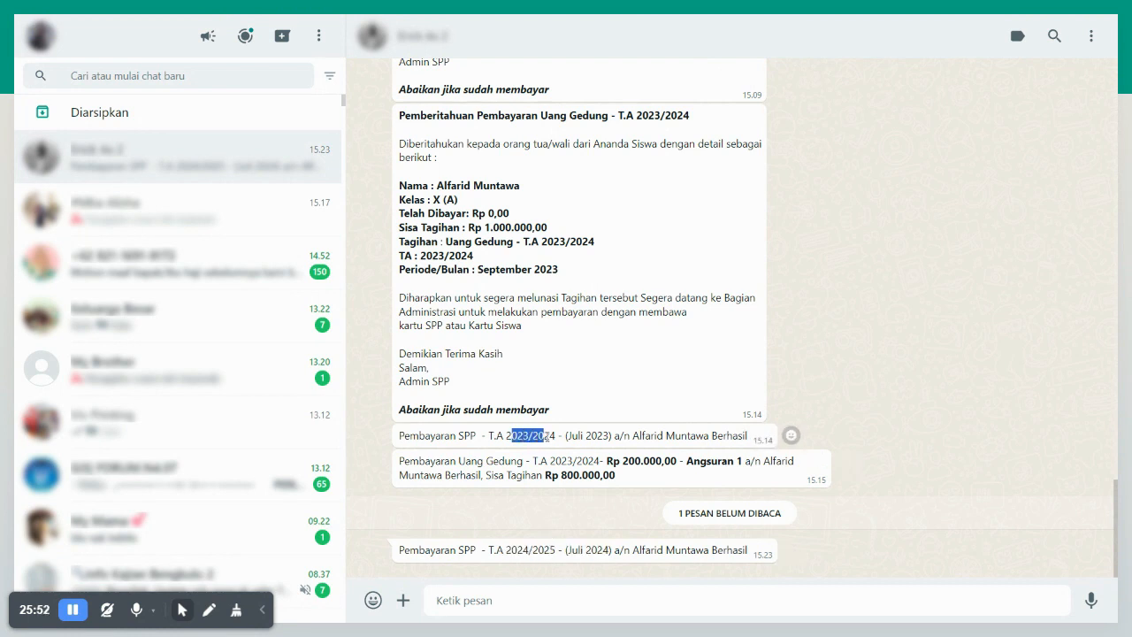
pyautogui.hotkey('alt', 'Tab')
pyautogui.scroll(-3, 518, 486)
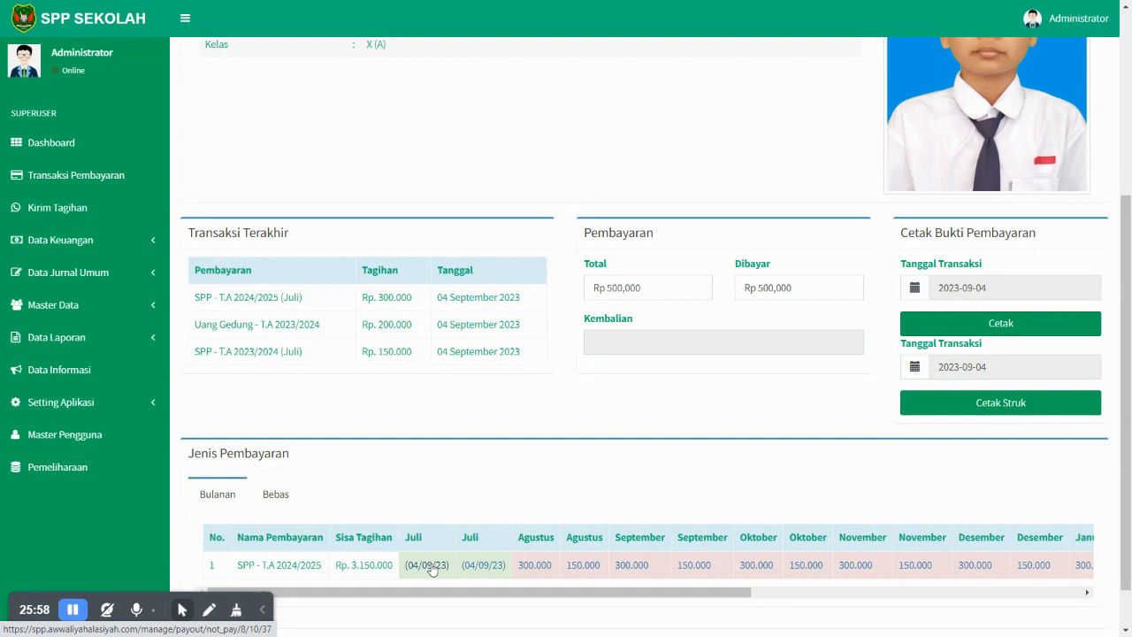
# - Pay the Agustus Rp. 150.000 bill and compare its year against the previous WhatsApp message
pyautogui.click(583, 572)
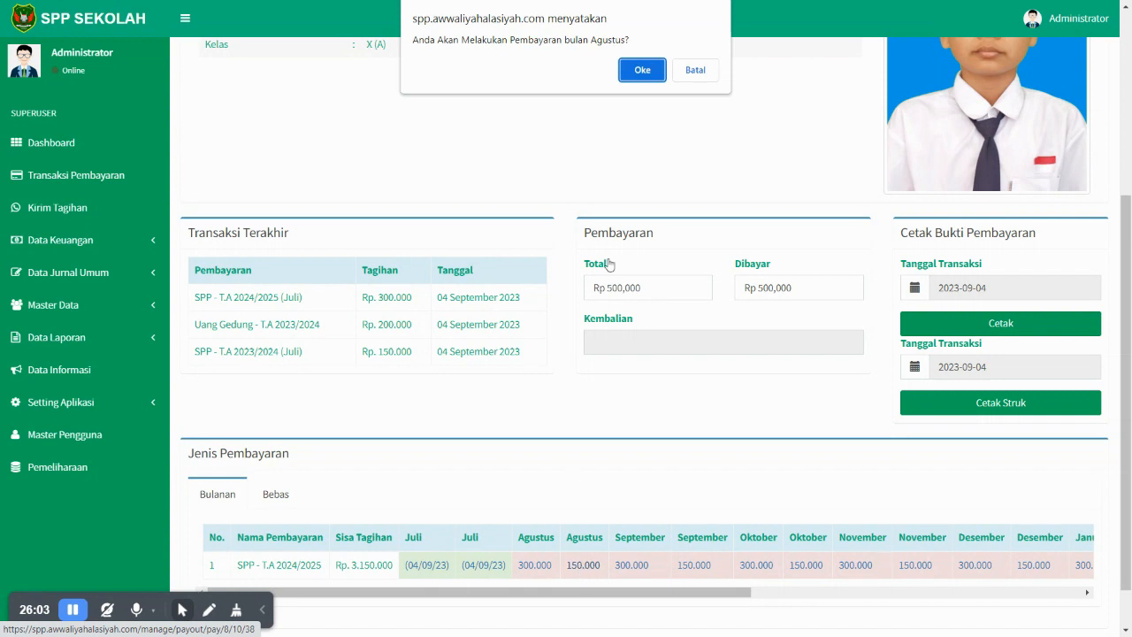
pyautogui.click(642, 71)
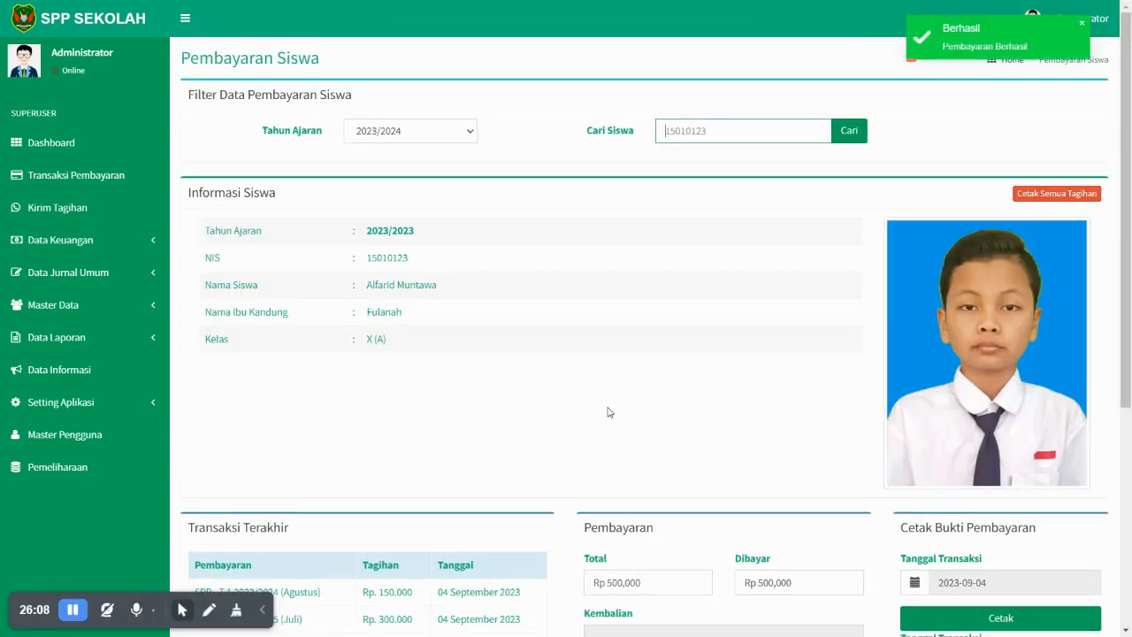
pyautogui.hotkey('ctrl', 'Tab')
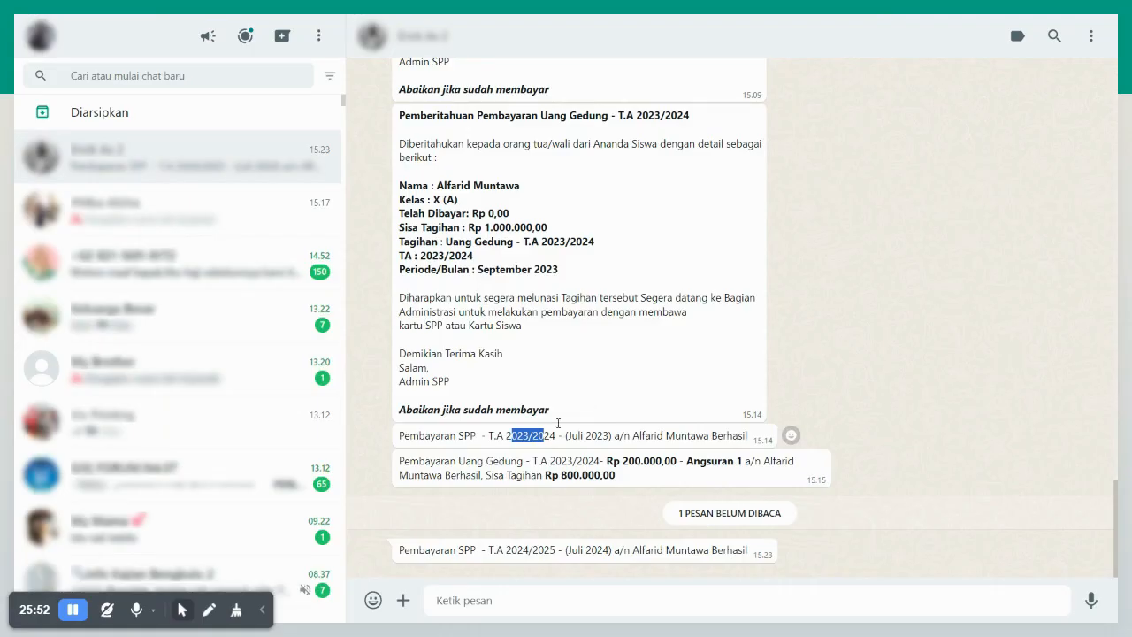
pyautogui.moveTo(510, 550); pyautogui.dragTo(557, 549)
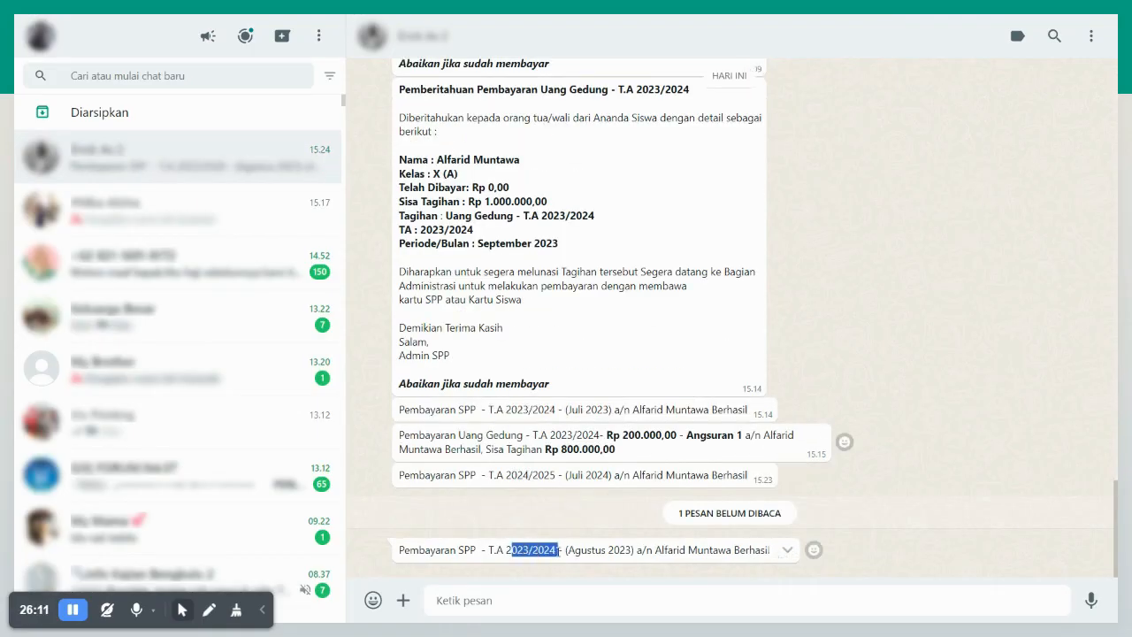
pyautogui.moveTo(506, 475); pyautogui.dragTo(551, 475)
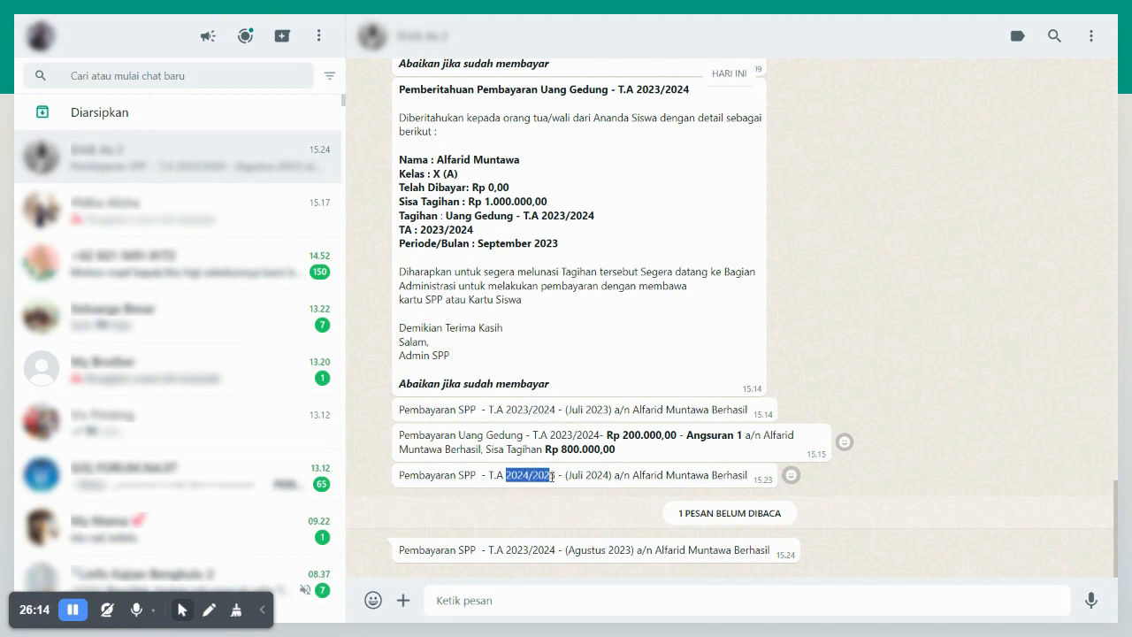
pyautogui.hotkey('ctrl', 'Tab')
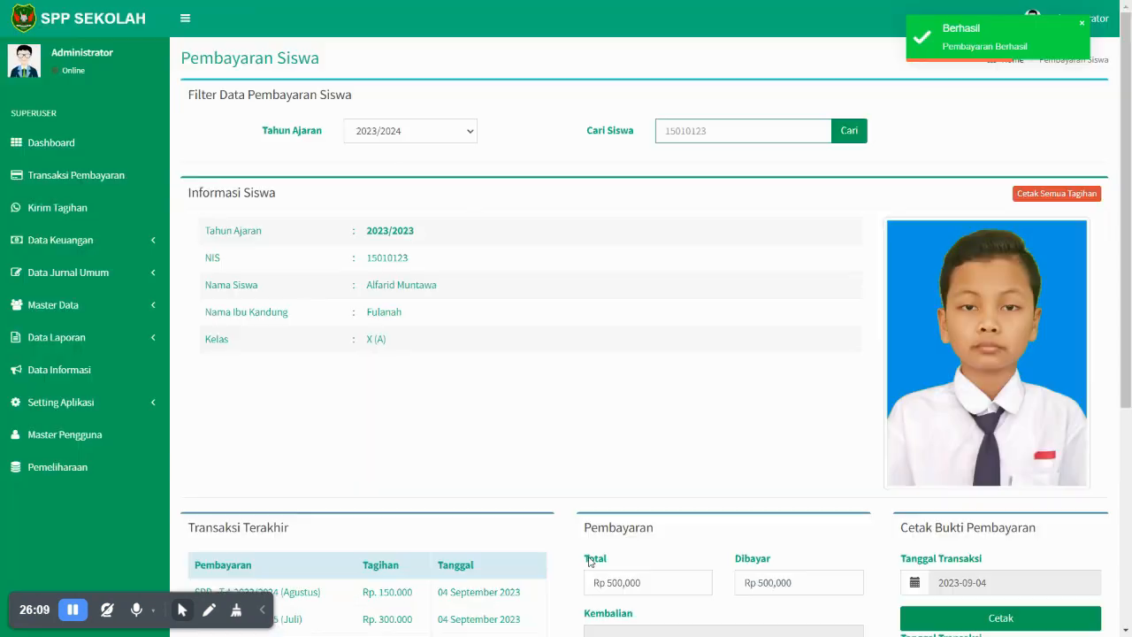
# - Show the student's partly paid Uang Gedung bill under the Bebas tab
pyautogui.scroll(-3, 586, 499)
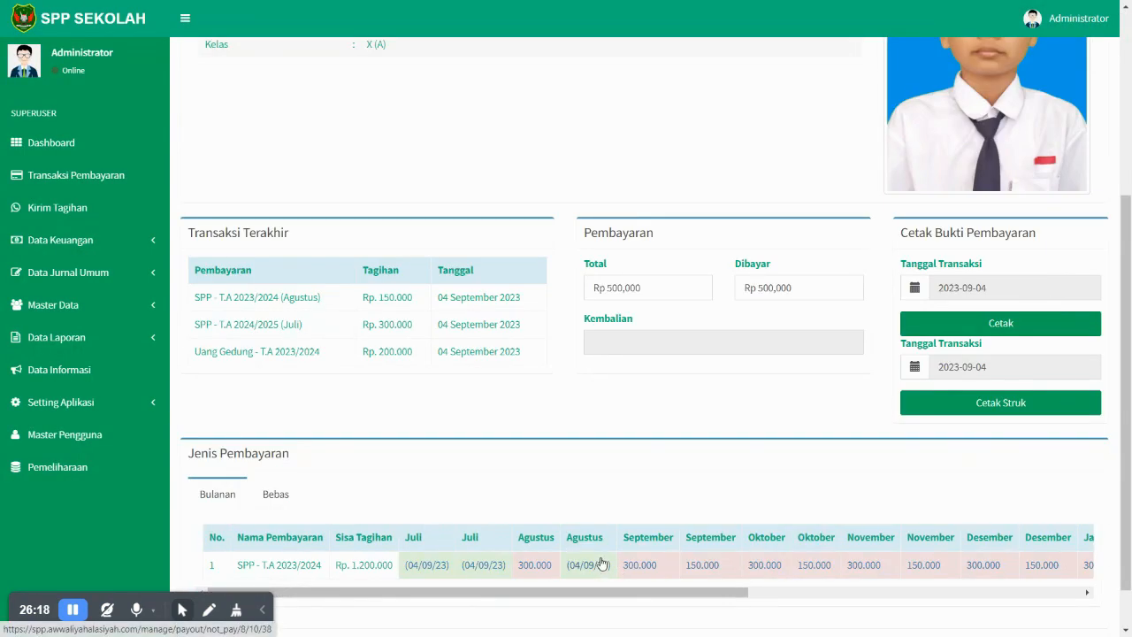
pyautogui.click(282, 495)
pyautogui.scroll(-1, 292, 518)
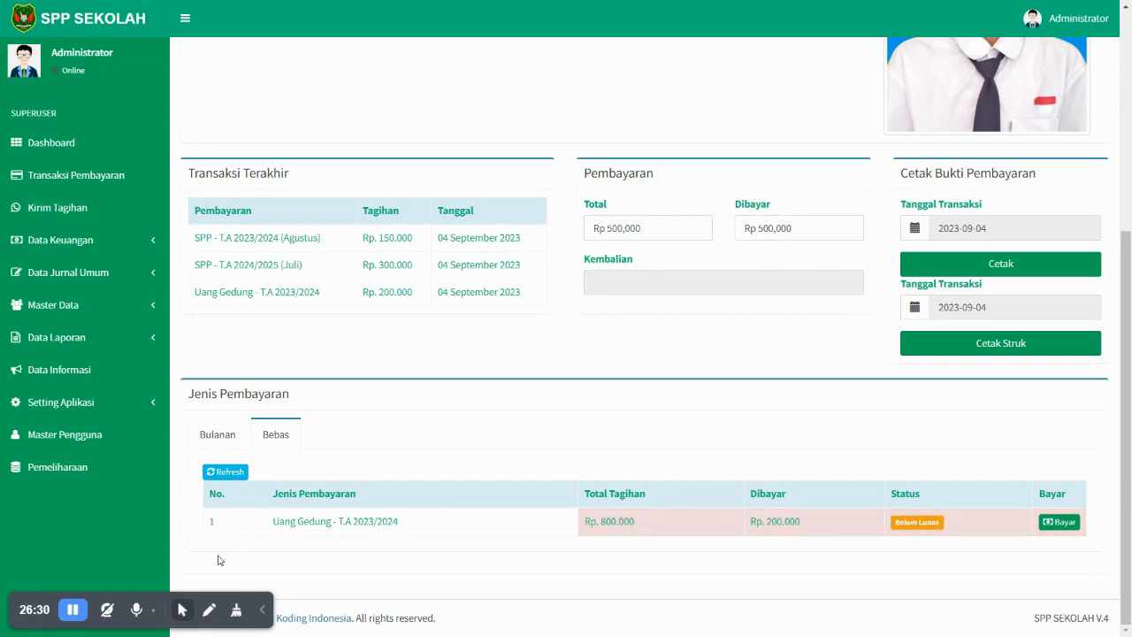
pyautogui.click(127, 242)
# - Add a new payment type with POS Uang Gedung for academic year 2024/2025
pyautogui.click(84, 291)
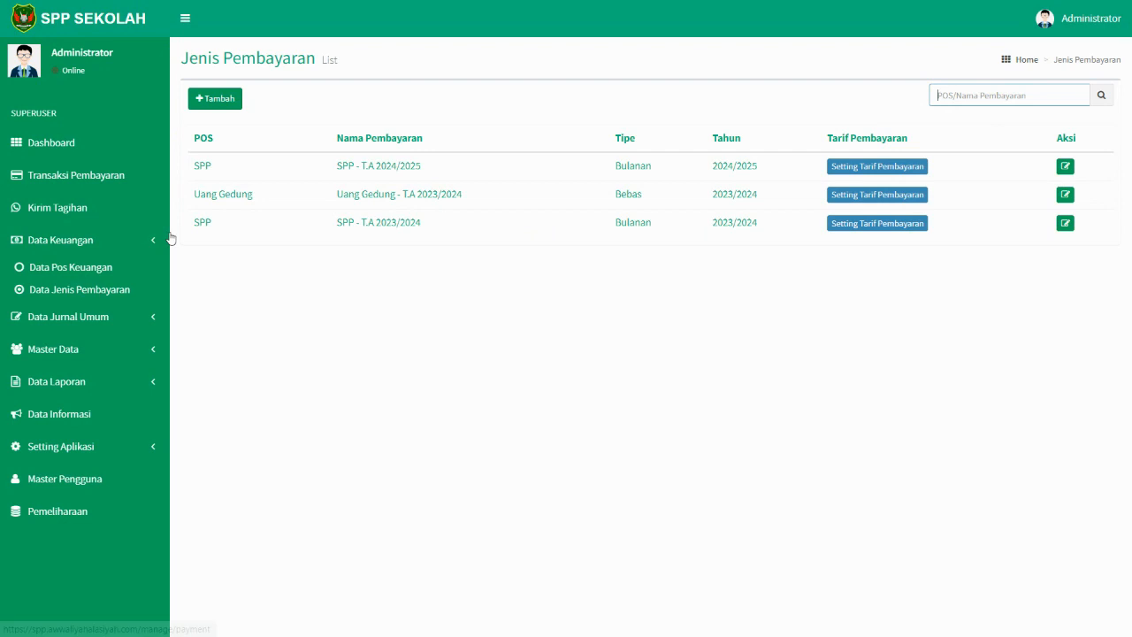
pyautogui.click(215, 99)
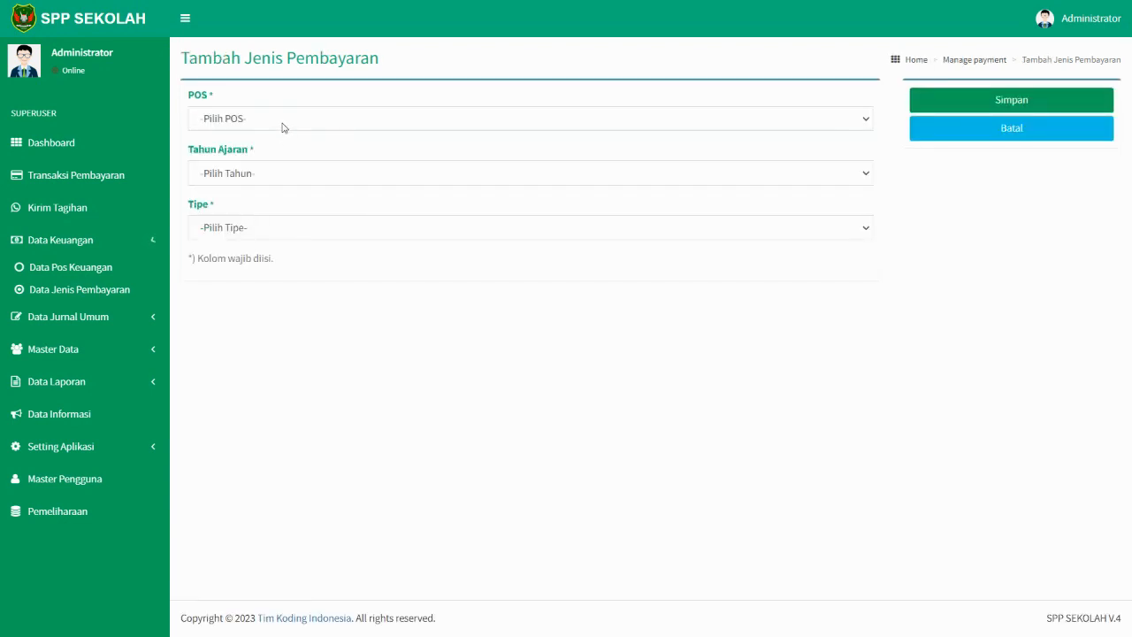
pyautogui.click(279, 122)
pyautogui.click(271, 154)
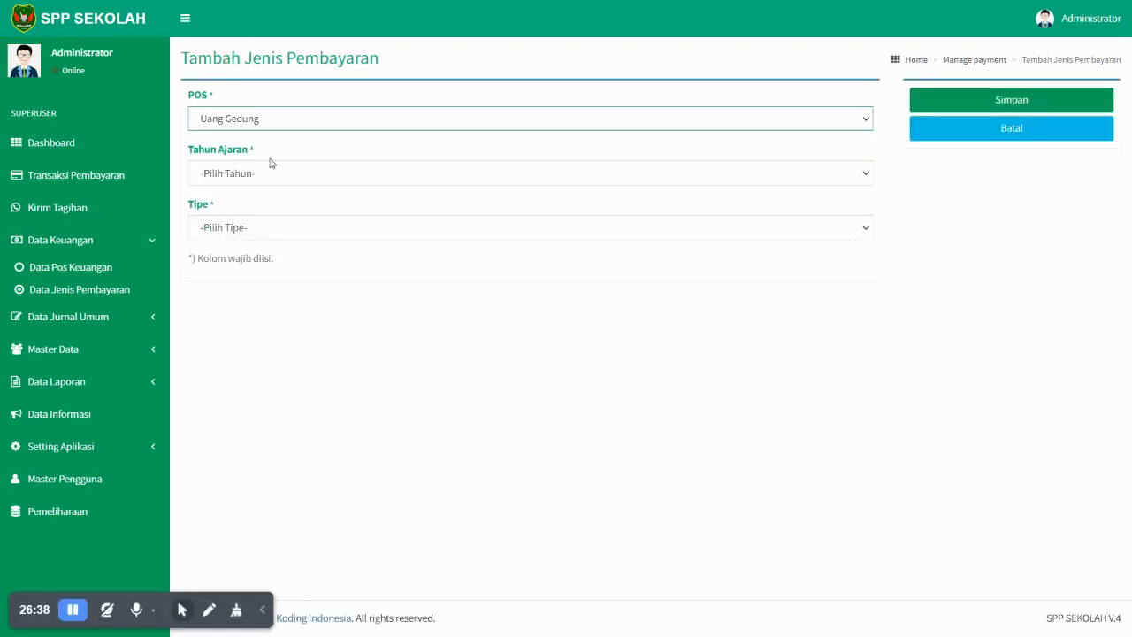
pyautogui.click(270, 173)
pyautogui.click(257, 207)
pyautogui.click(256, 227)
pyautogui.click(925, 110)
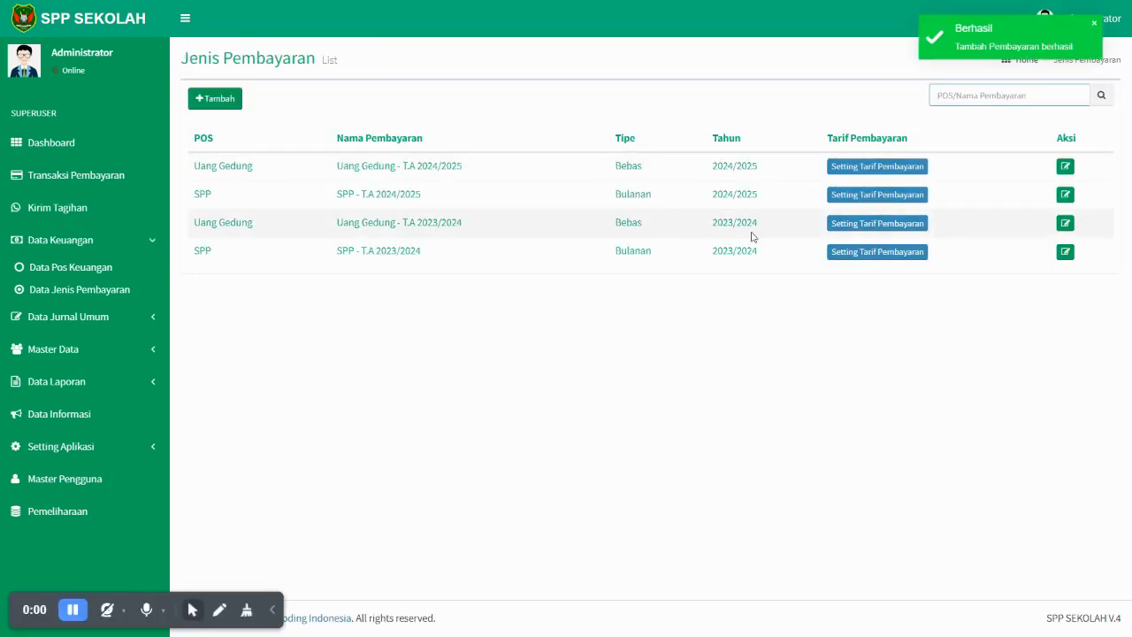
# - Save a Rp 2,000,000 Uang Gedung 2024/2025 tariff for class X (A)
pyautogui.click(854, 168)
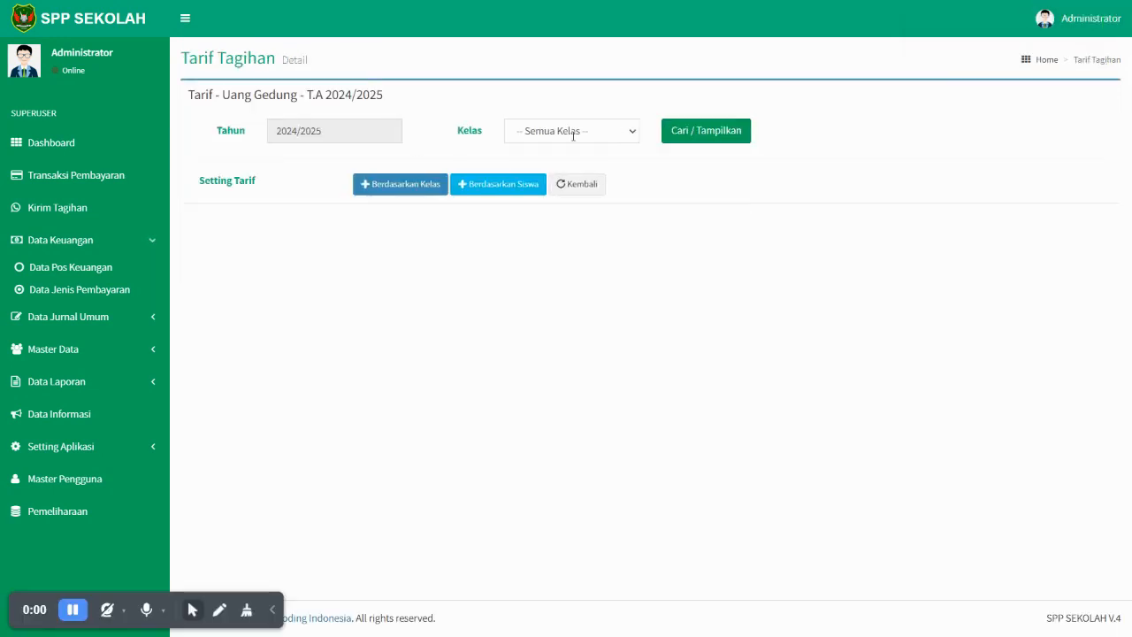
pyautogui.click(410, 186)
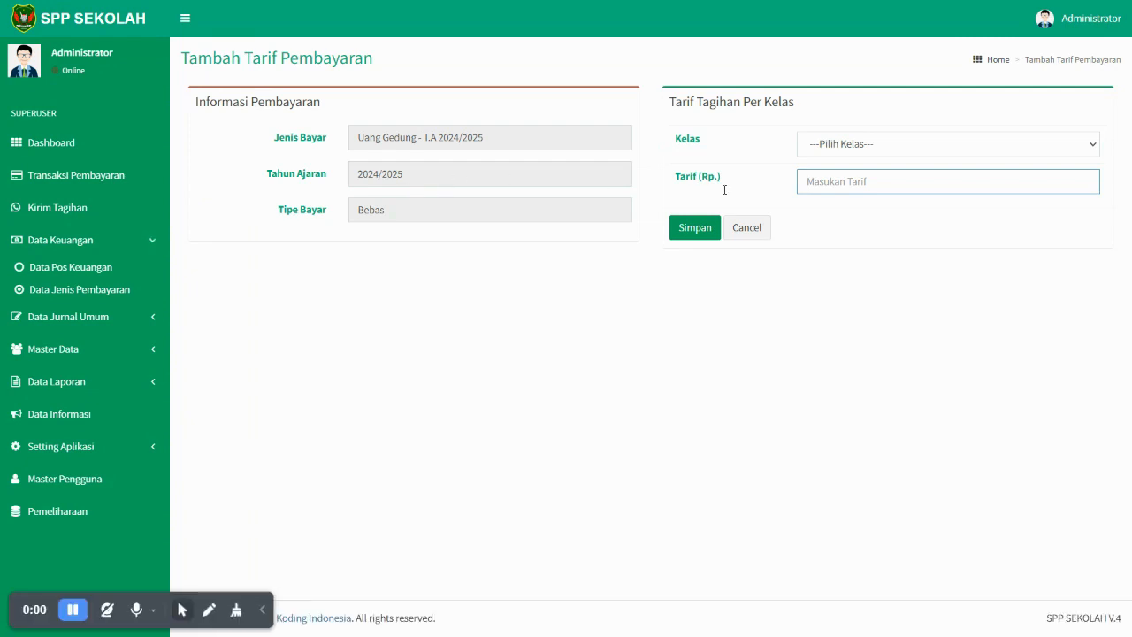
pyautogui.click(849, 145)
pyautogui.click(846, 178)
pyautogui.click(844, 183)
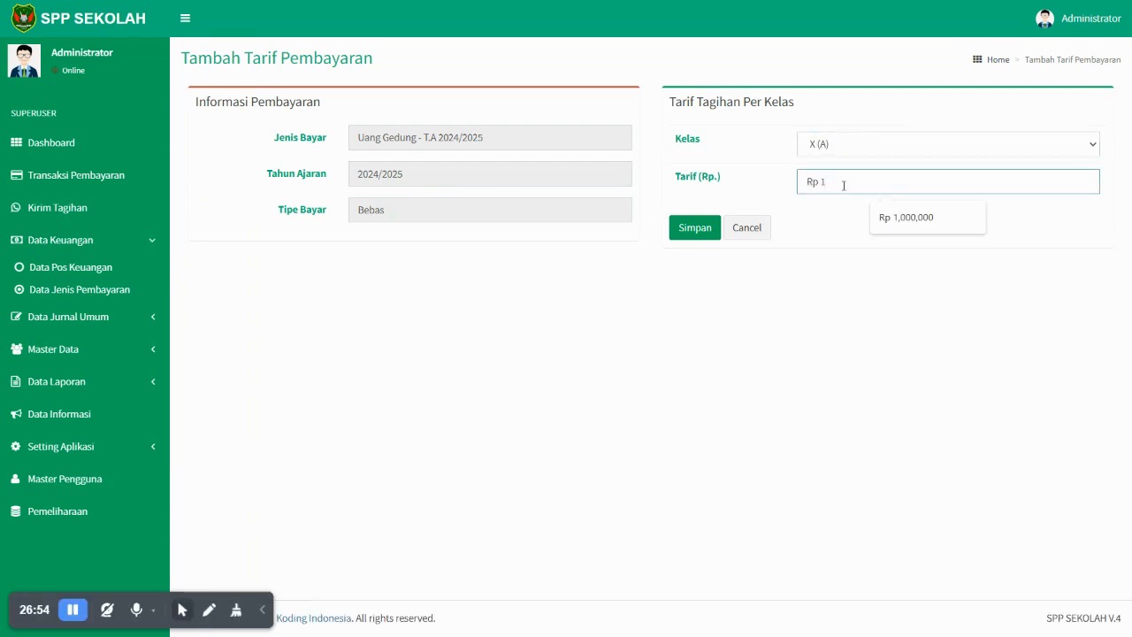
pyautogui.write('2,000,000')
pyautogui.click(692, 229)
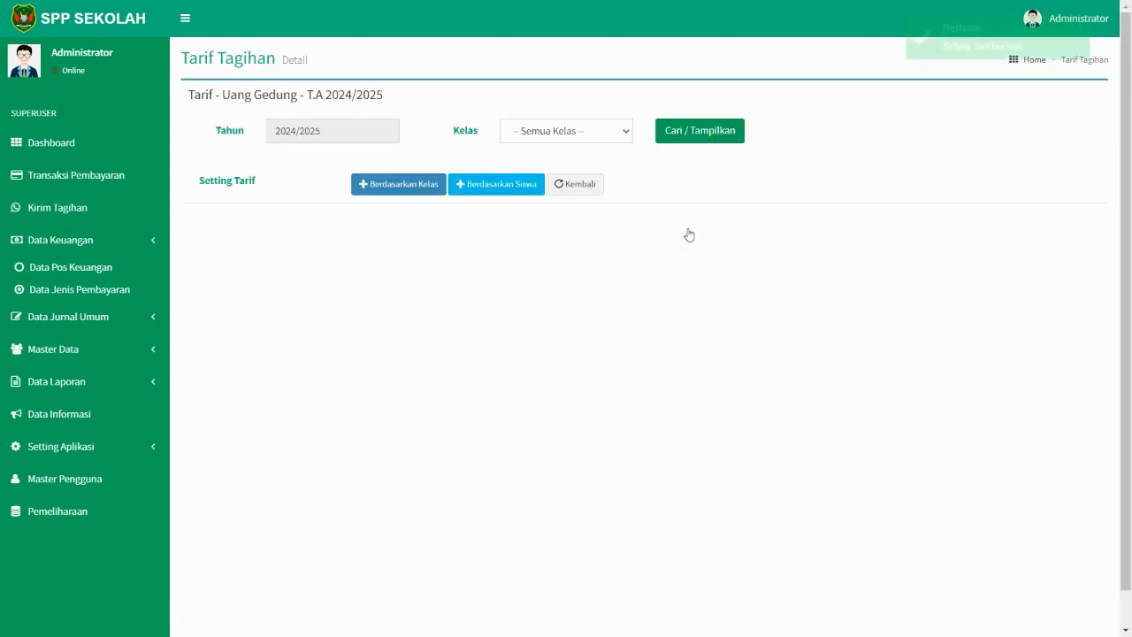
# - Save a Rp 3,000,000 tariff for class X (B)
pyautogui.click(414, 187)
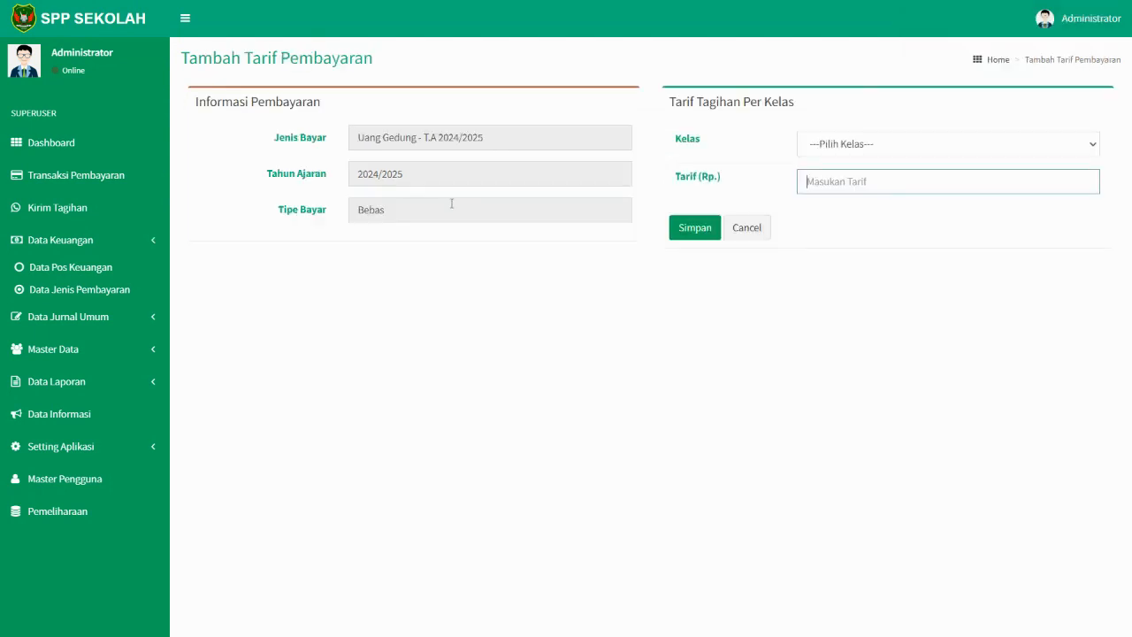
pyautogui.click(812, 145)
pyautogui.click(822, 189)
pyautogui.click(828, 183)
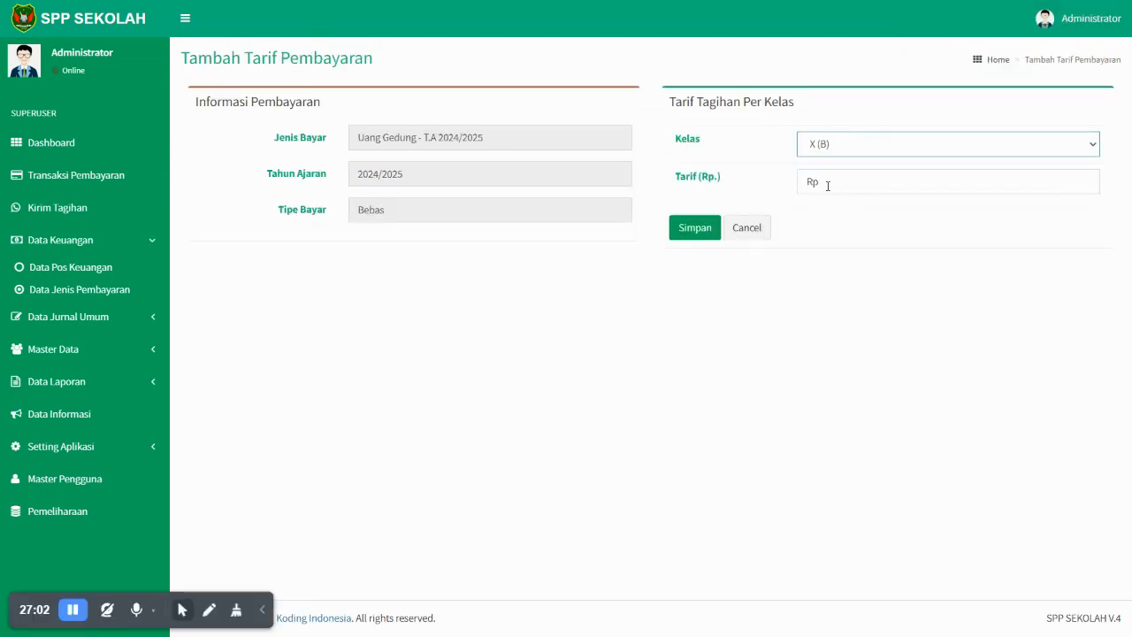
pyautogui.write('3000000')
pyautogui.click(693, 233)
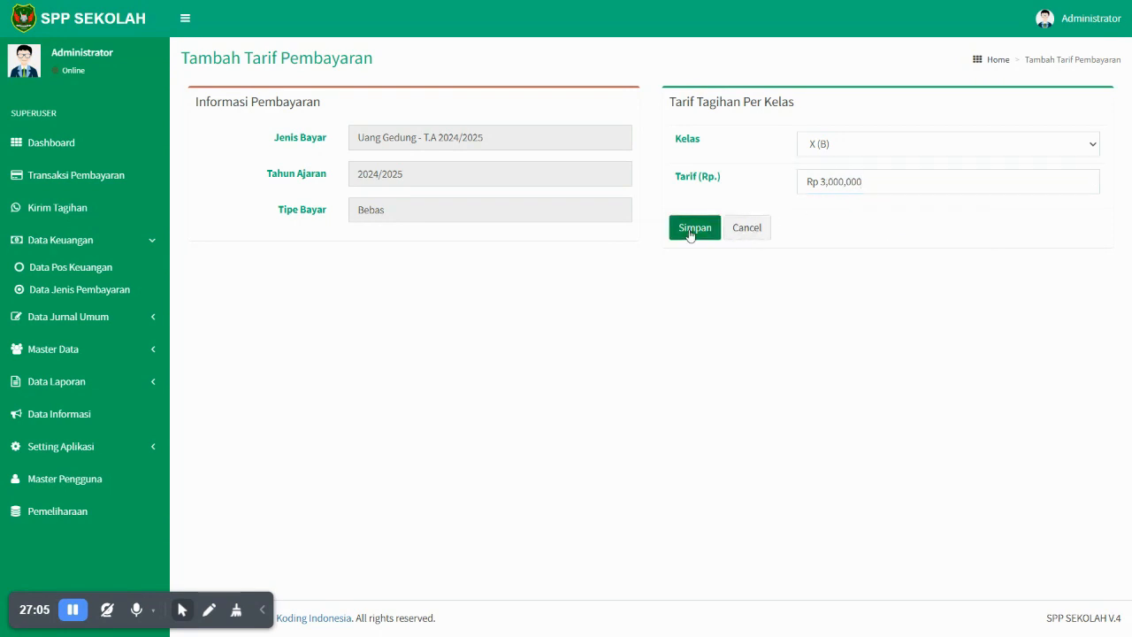
pyautogui.click(85, 175)
# - Search the student's NIS and review their Bulanan and Bebas bills for 2024/2025
pyautogui.write('15010123')
pyautogui.click(850, 137)
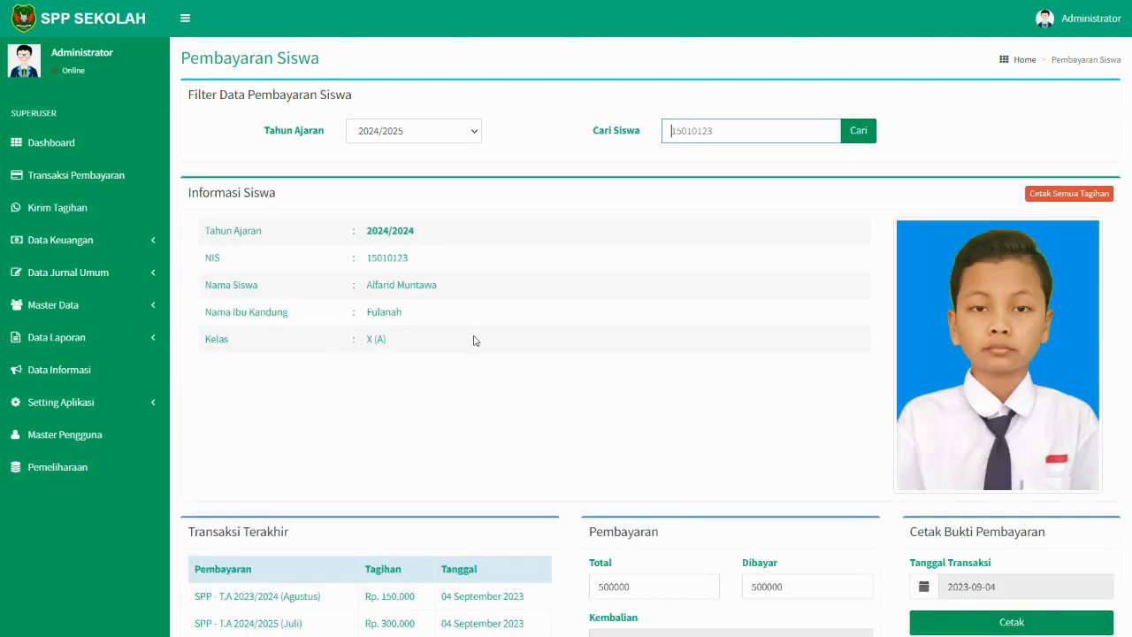
pyautogui.scroll(-4, 469, 396)
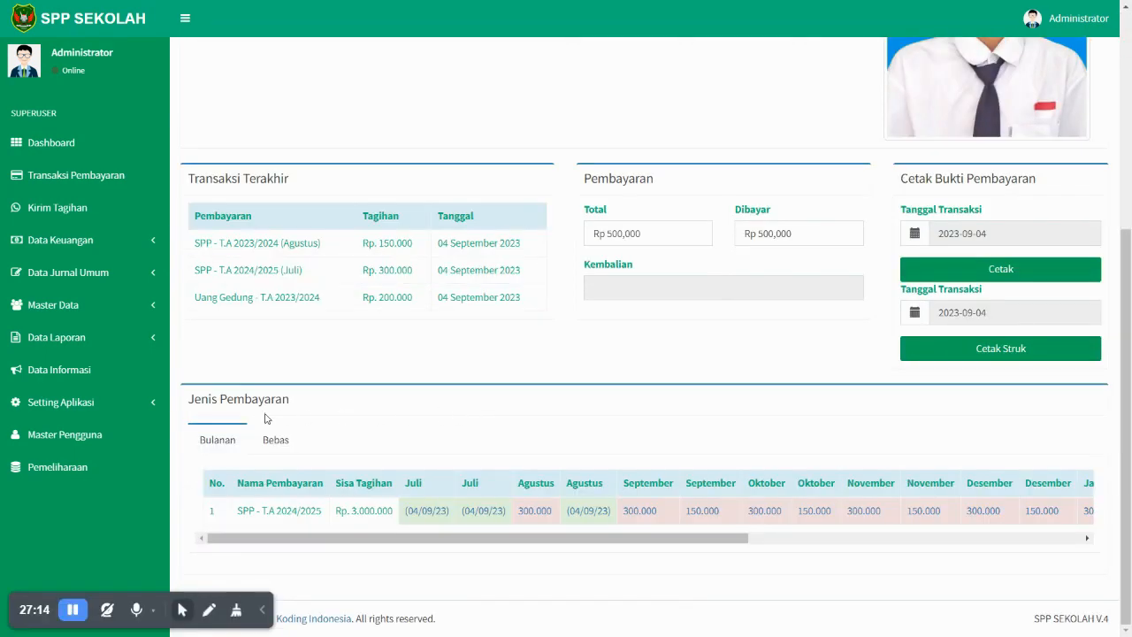
pyautogui.click(259, 449)
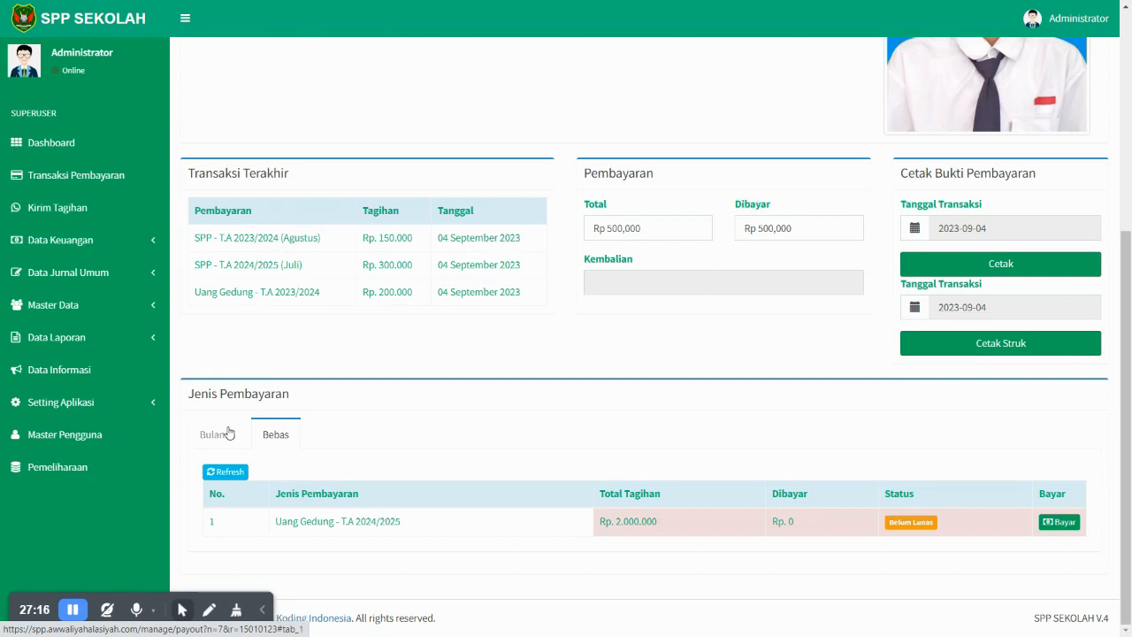
pyautogui.click(226, 430)
pyautogui.scroll(4, 409, 237)
pyautogui.scroll(-4, 416, 292)
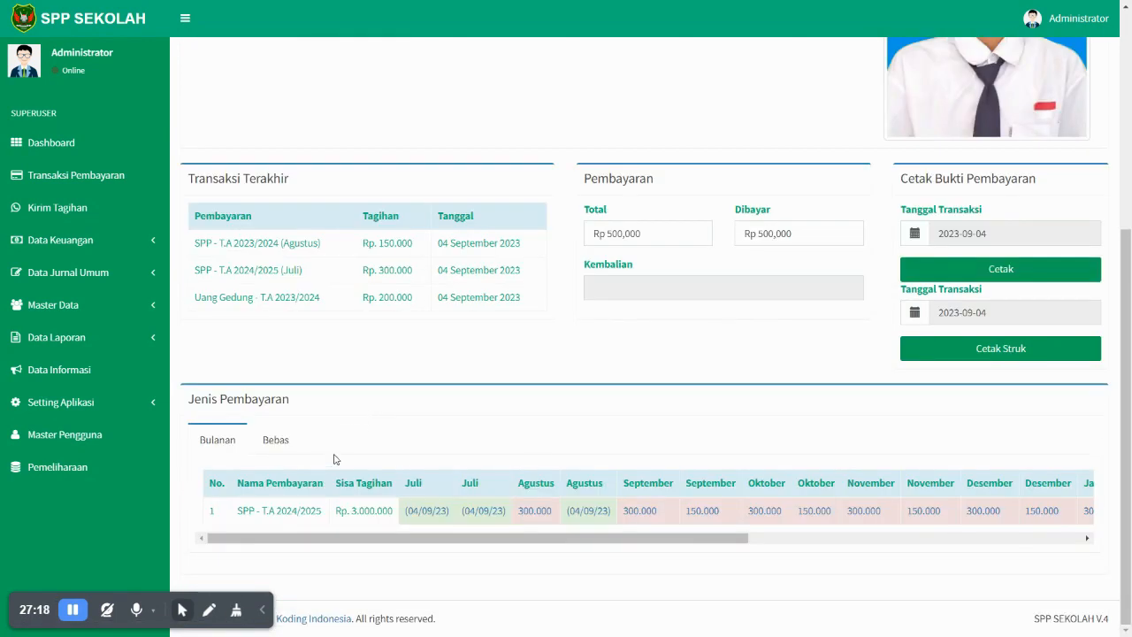
pyautogui.click(270, 448)
pyautogui.click(232, 442)
pyautogui.scroll(4, 386, 147)
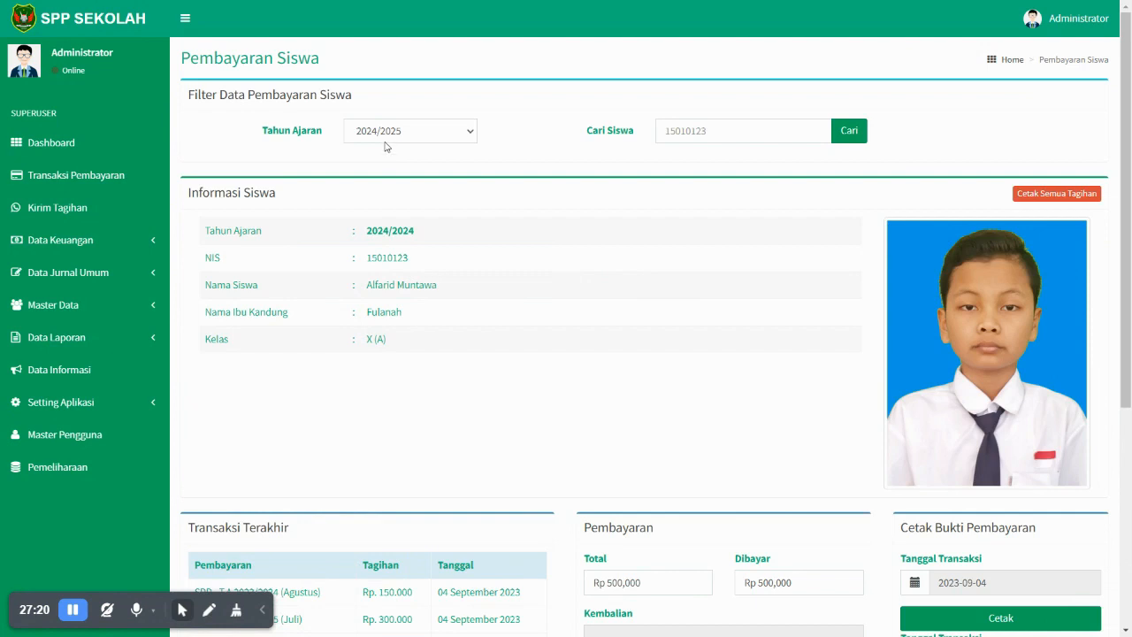
# - Switch the school year to 2023/2024, search again and view that year's Bebas bills
pyautogui.click(402, 142)
pyautogui.click(397, 161)
pyautogui.click(849, 133)
pyautogui.click(802, 128)
pyautogui.click(849, 132)
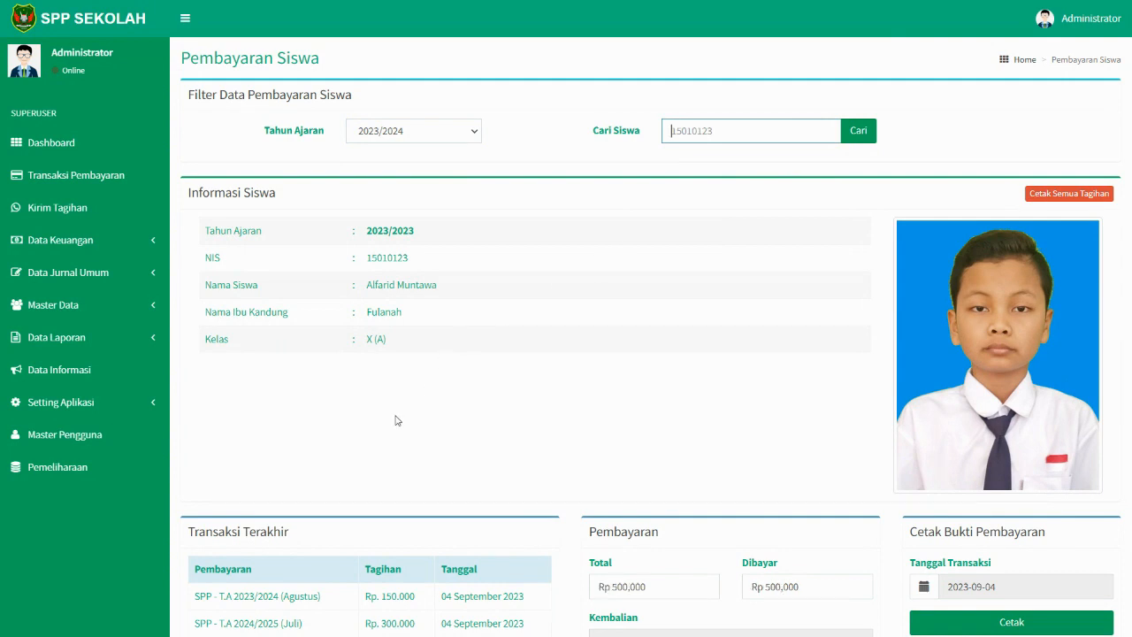
pyautogui.scroll(-4, 419, 406)
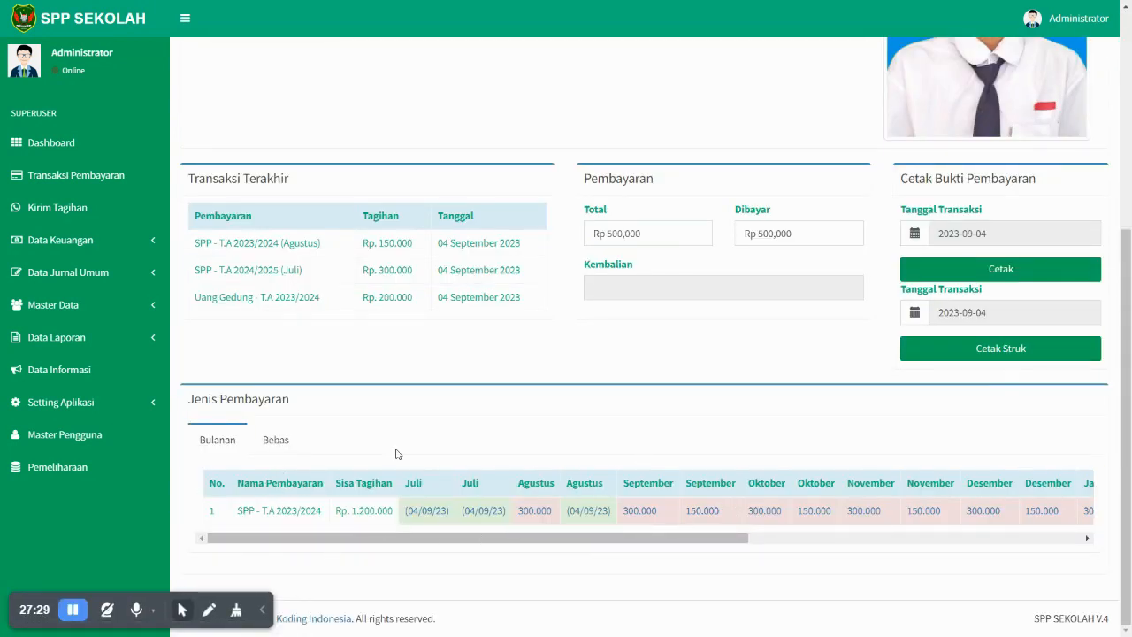
pyautogui.click(292, 441)
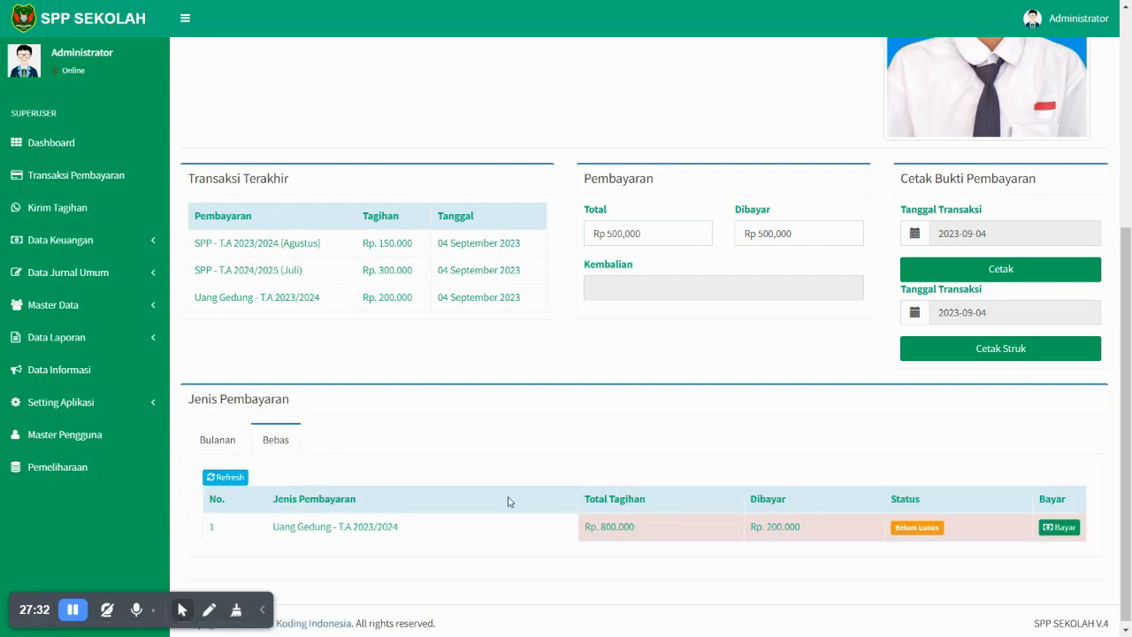
pyautogui.scroll(5, 508, 501)
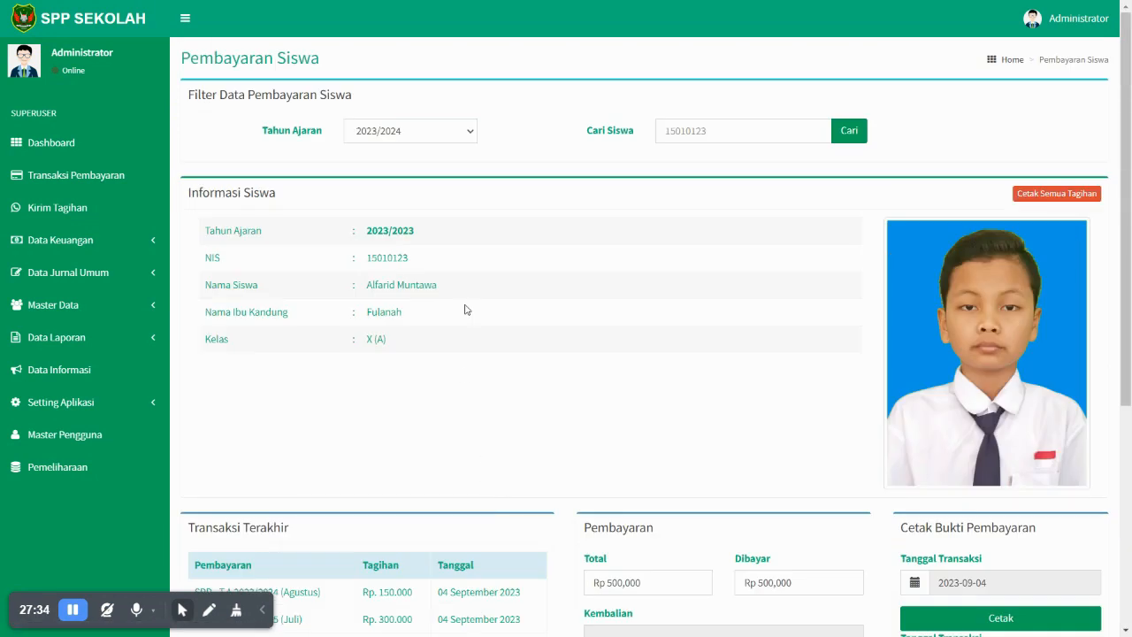
pyautogui.click(429, 131)
pyautogui.click(420, 164)
# - Reload the student's 2024/2025 records and show their Bebas bills
pyautogui.click(441, 138)
pyautogui.click(434, 148)
pyautogui.click(659, 125)
pyautogui.click(860, 131)
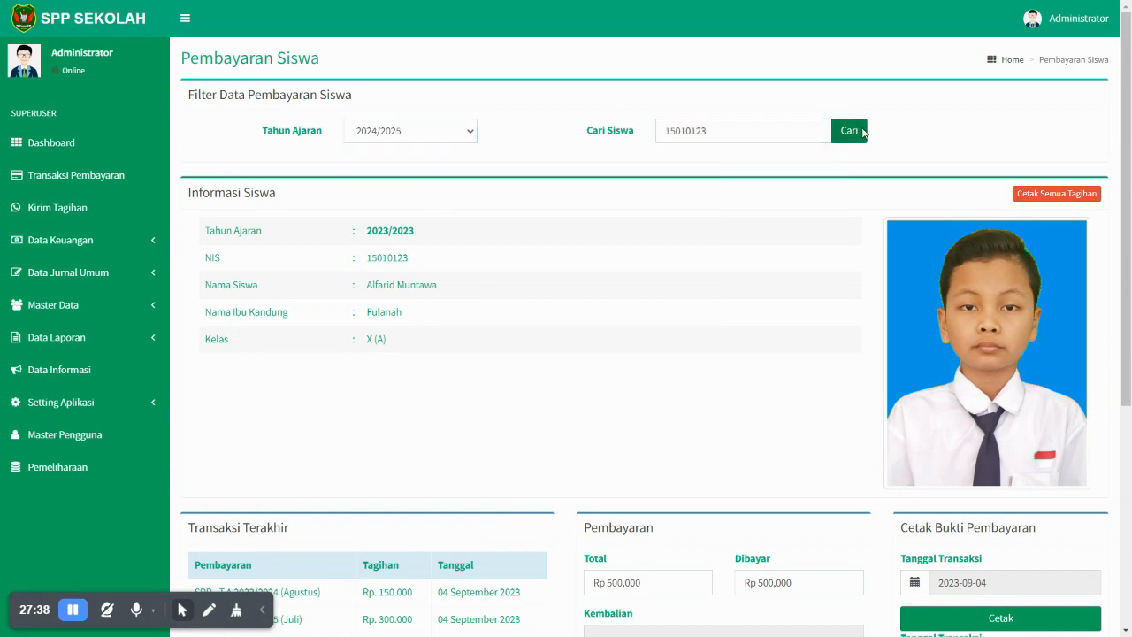
pyautogui.scroll(-5, 527, 353)
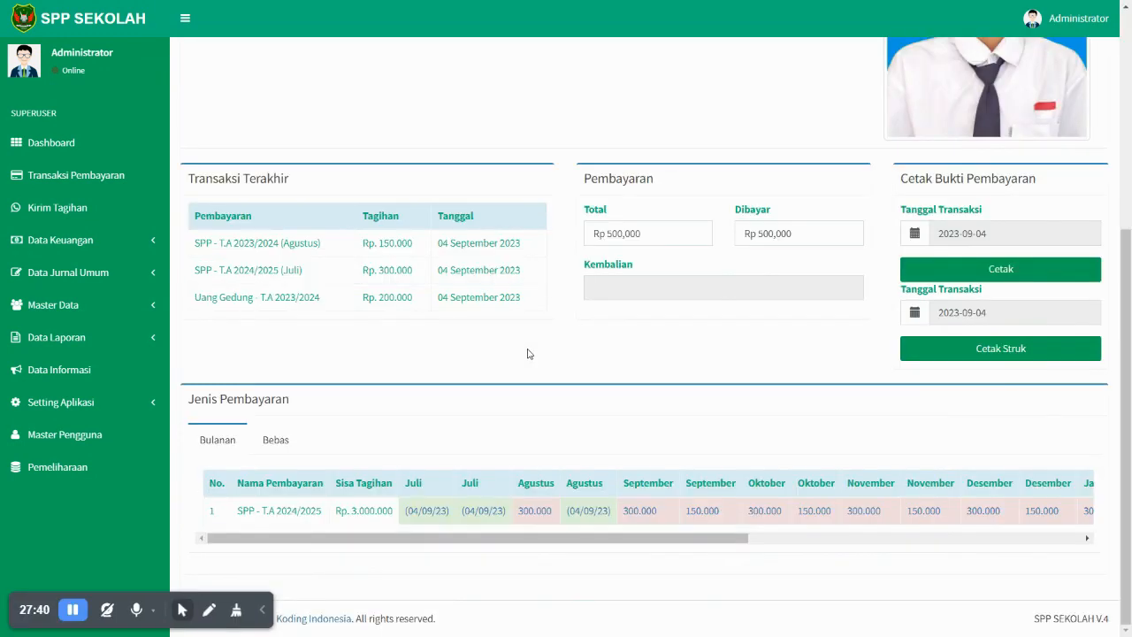
pyautogui.click(279, 439)
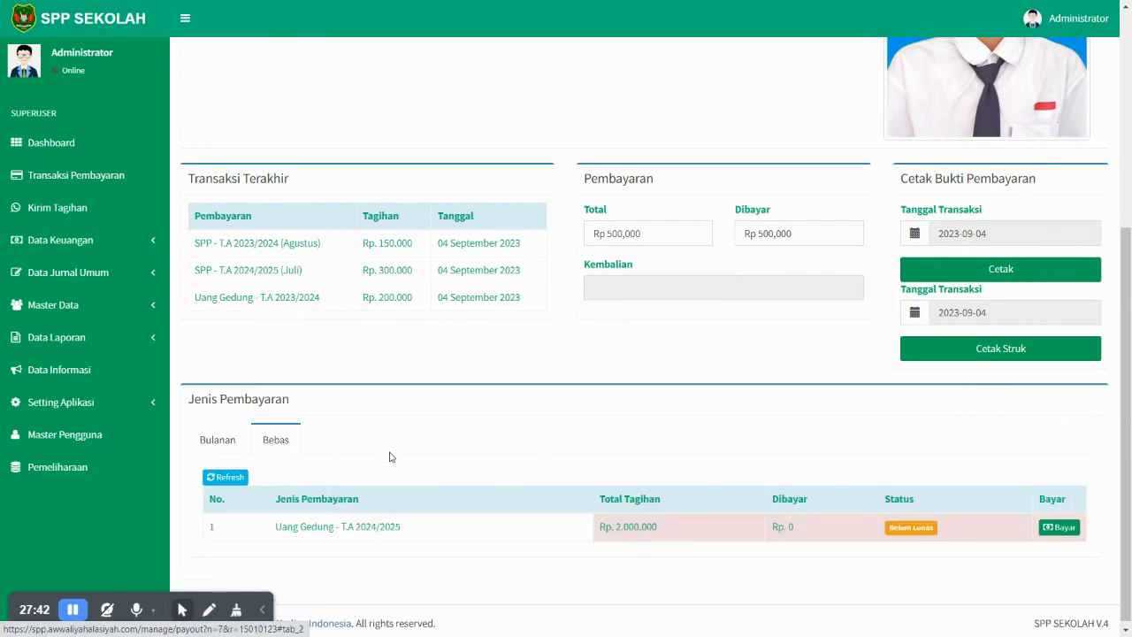
pyautogui.click(225, 476)
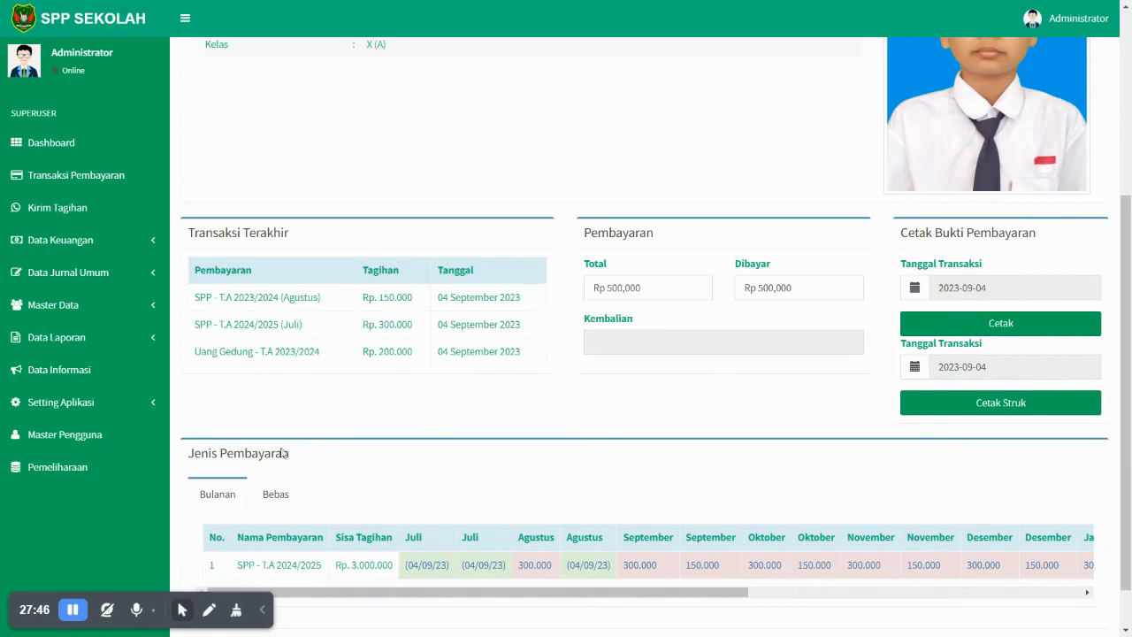
pyautogui.click(275, 493)
# - Point out the unpaid Uang Gedung - T.A 2024/2025 bill, then review the monthly Bulanan SPP table
pyautogui.scroll(-1, 301, 491)
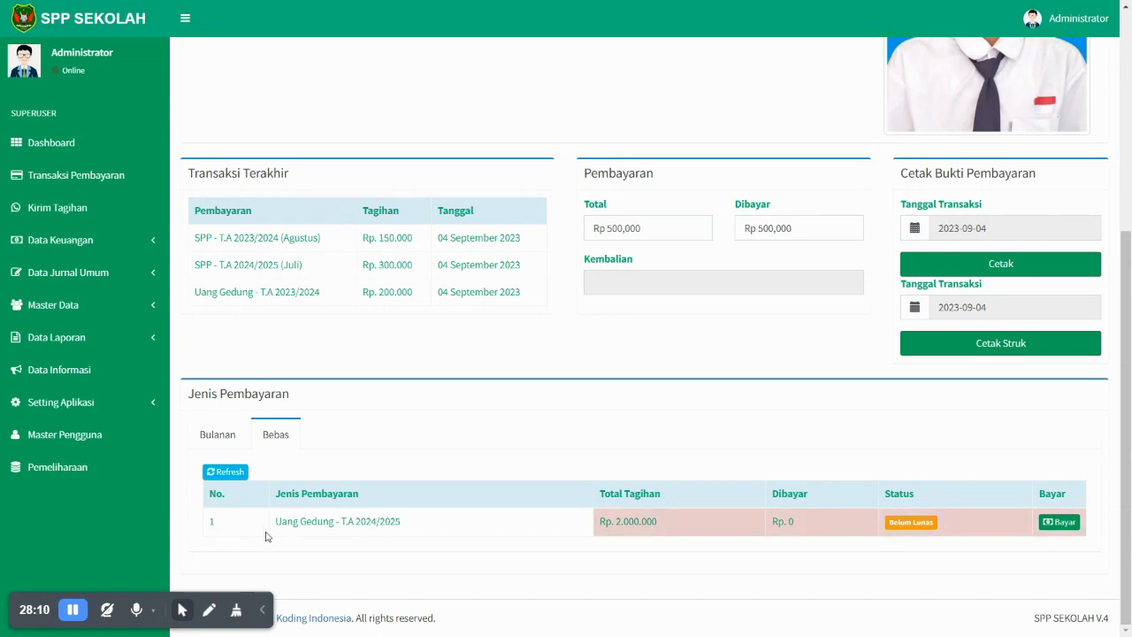
pyautogui.moveTo(270, 527); pyautogui.dragTo(430, 531)
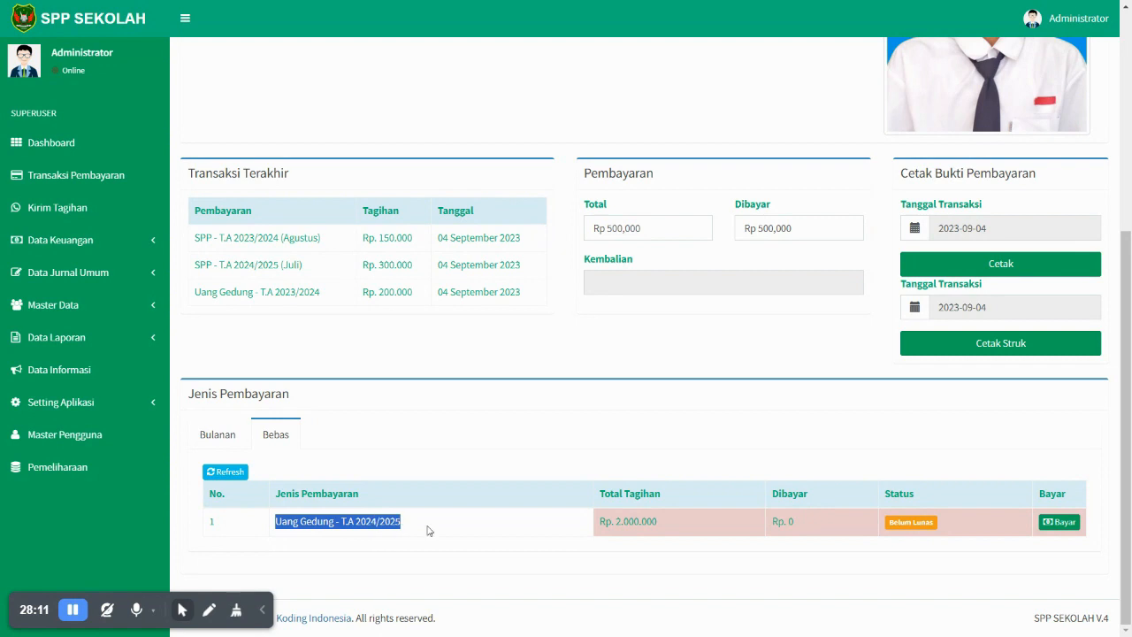
pyautogui.click(408, 464)
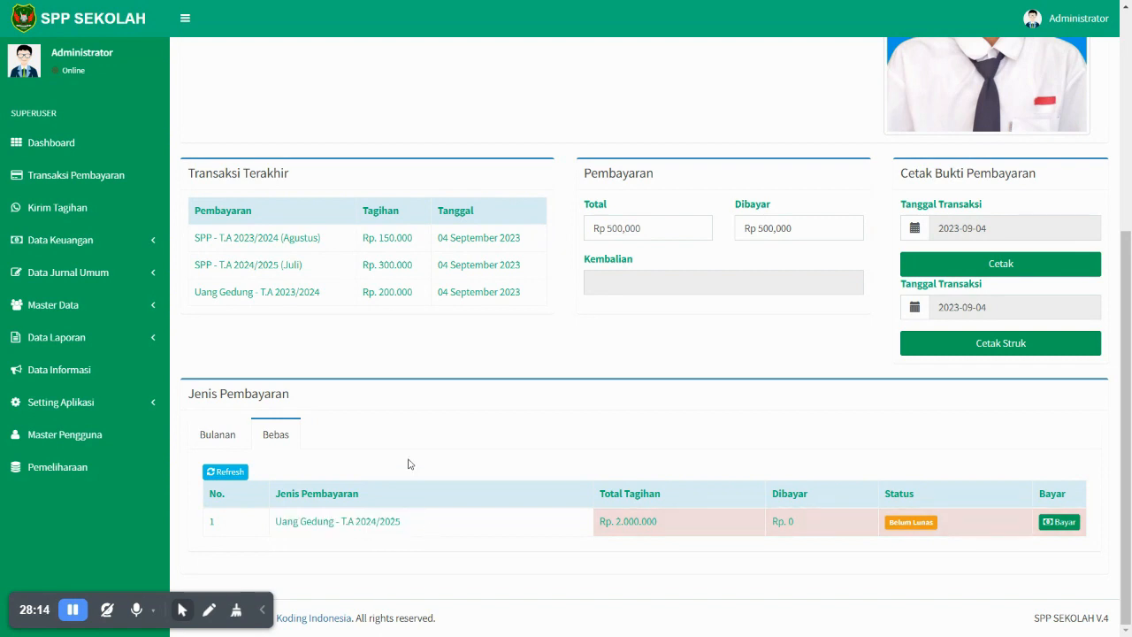
pyautogui.click(225, 437)
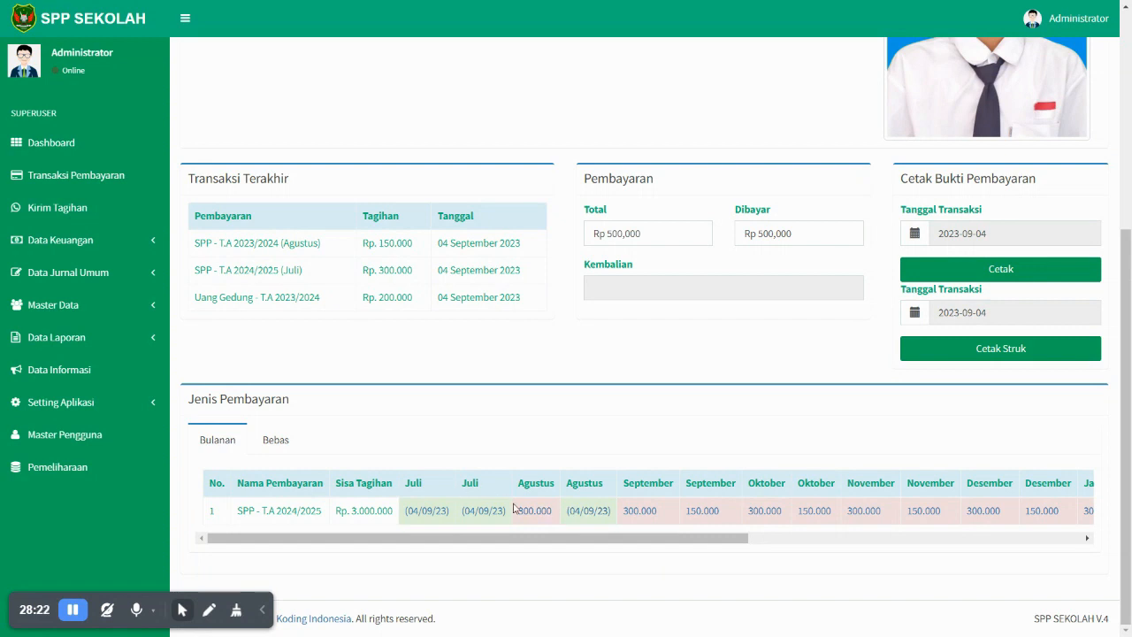
pyautogui.moveTo(509, 544); pyautogui.dragTo(873, 548)
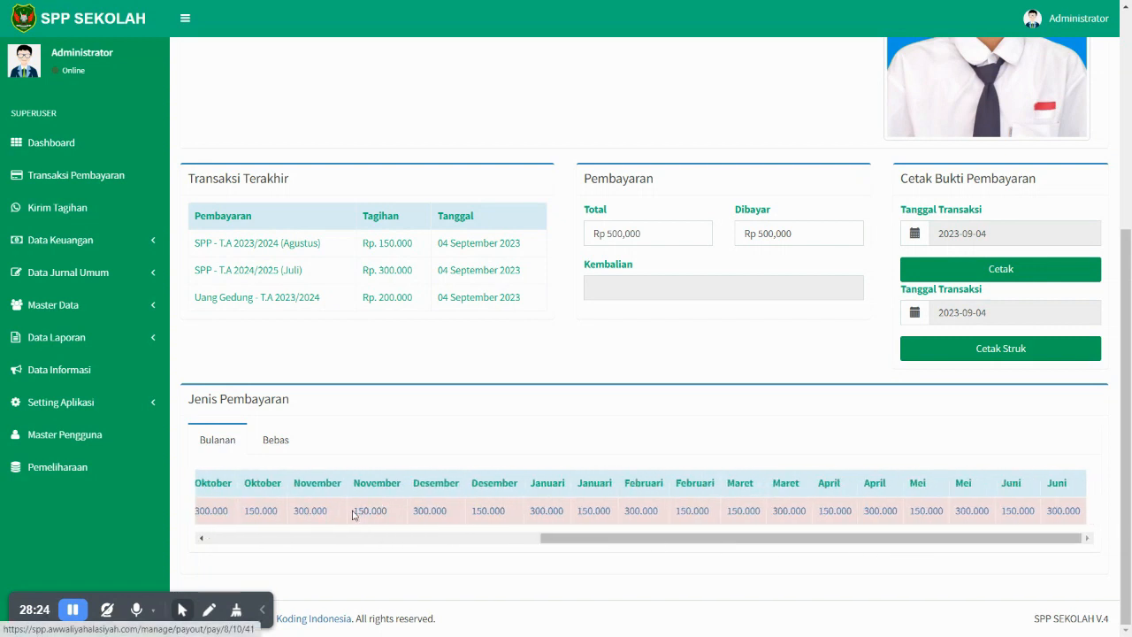
pyautogui.moveTo(770, 544); pyautogui.dragTo(401, 524)
pyautogui.click(479, 532)
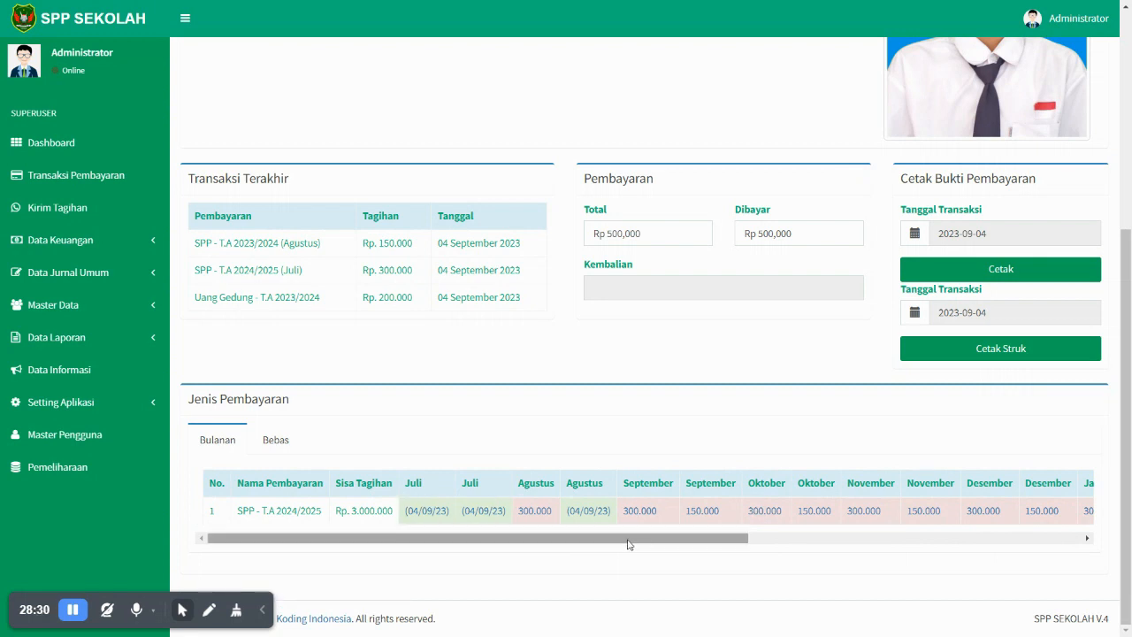
pyautogui.scroll(4, 517, 379)
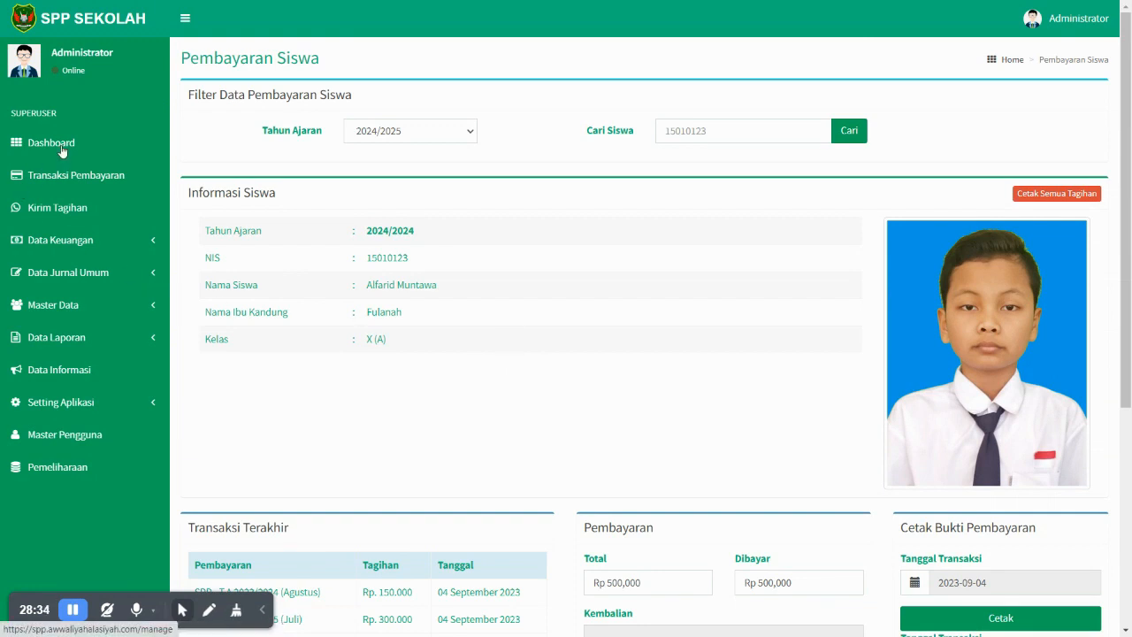
# - Scroll the page and expand and collapse the finance data group in the sidebar
pyautogui.scroll(-2, 306, 298)
pyautogui.scroll(2, 306, 298)
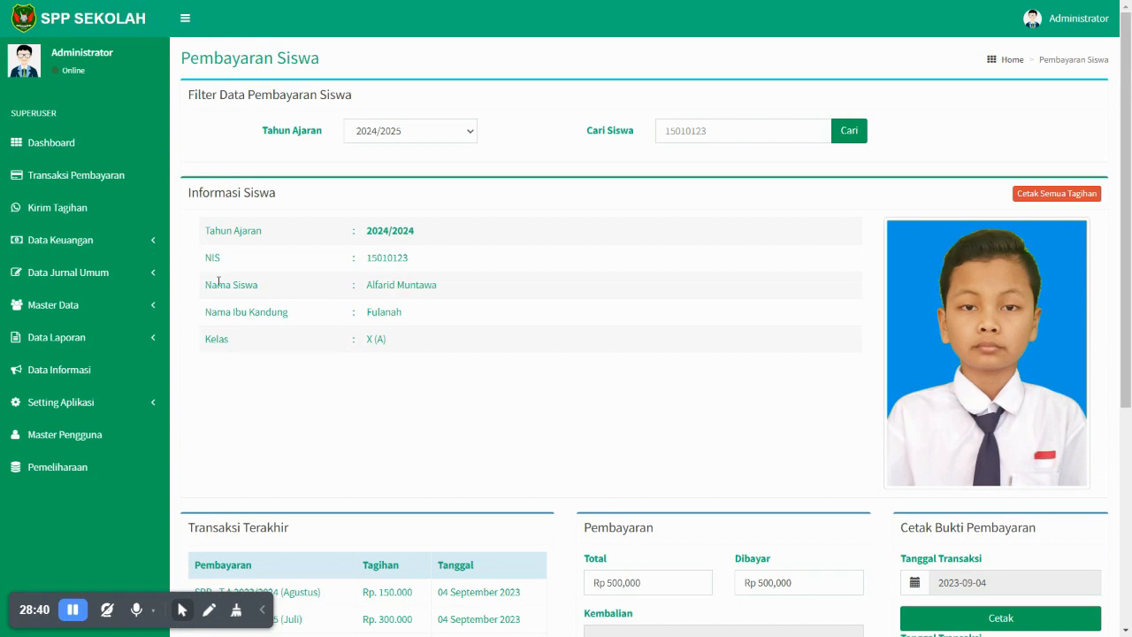
pyautogui.scroll(-2, 639, 315)
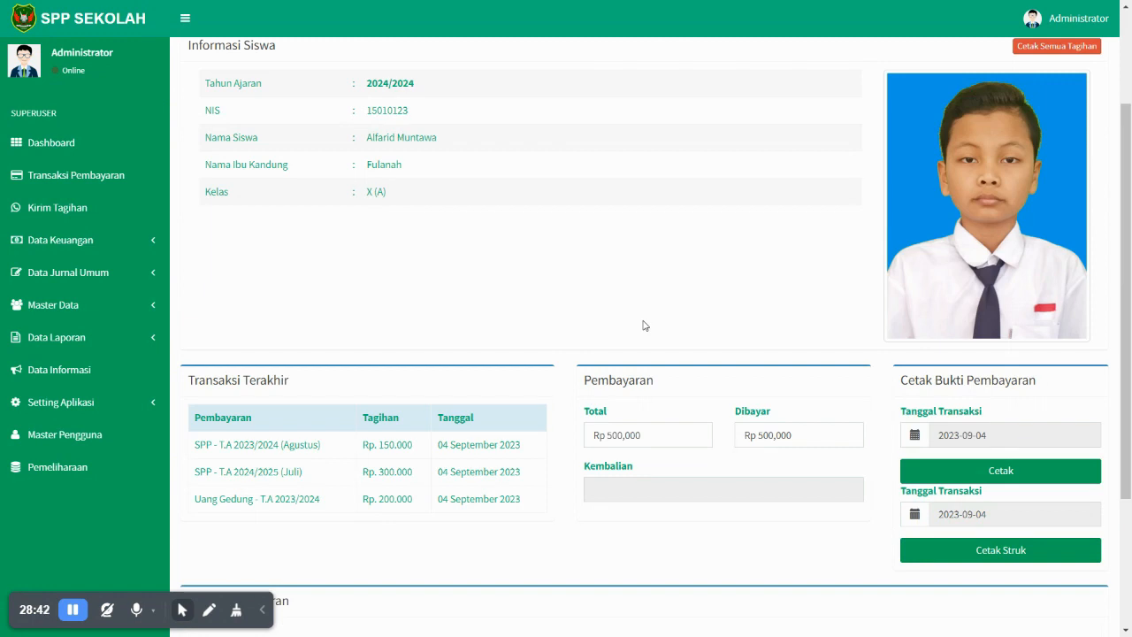
pyautogui.scroll(1, 235, 317)
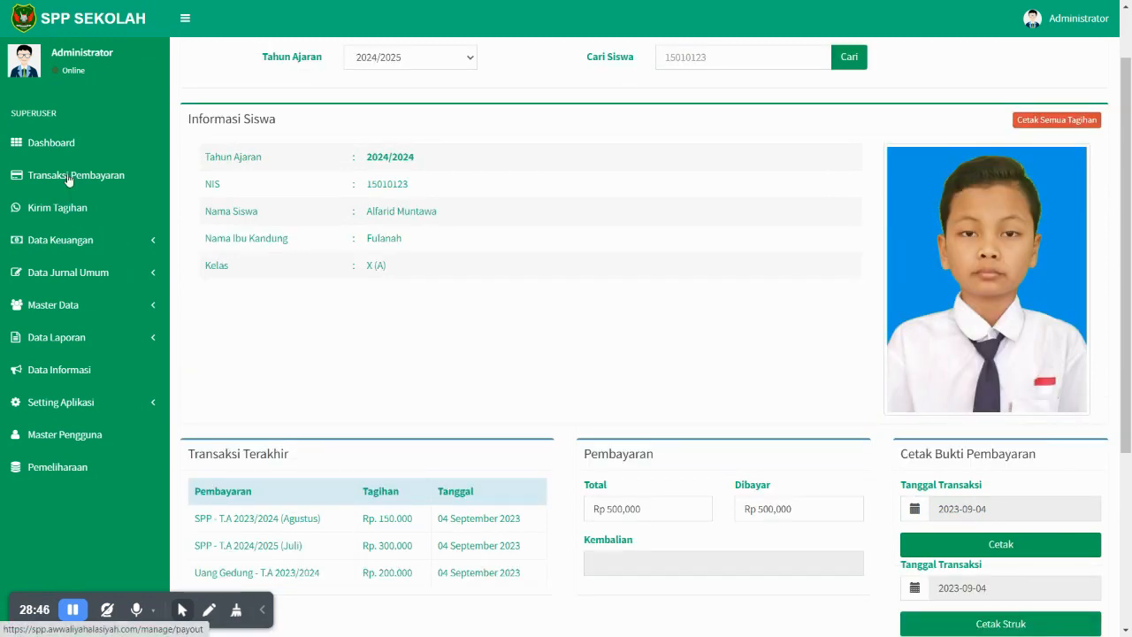
pyautogui.click(92, 240)
pyautogui.click(92, 240)
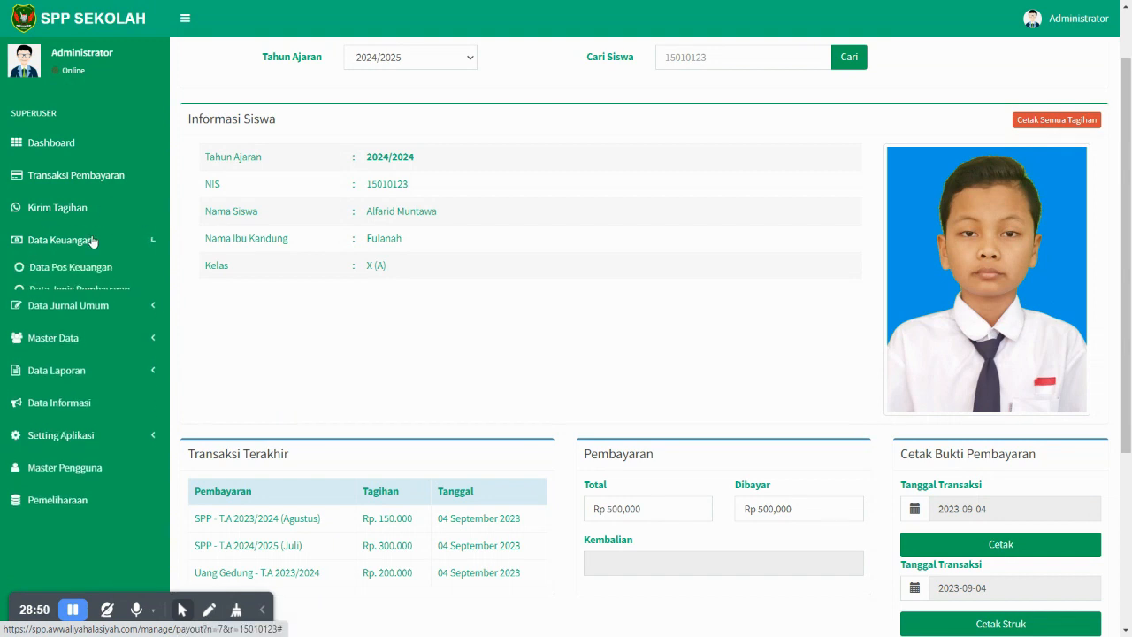
pyautogui.click(92, 240)
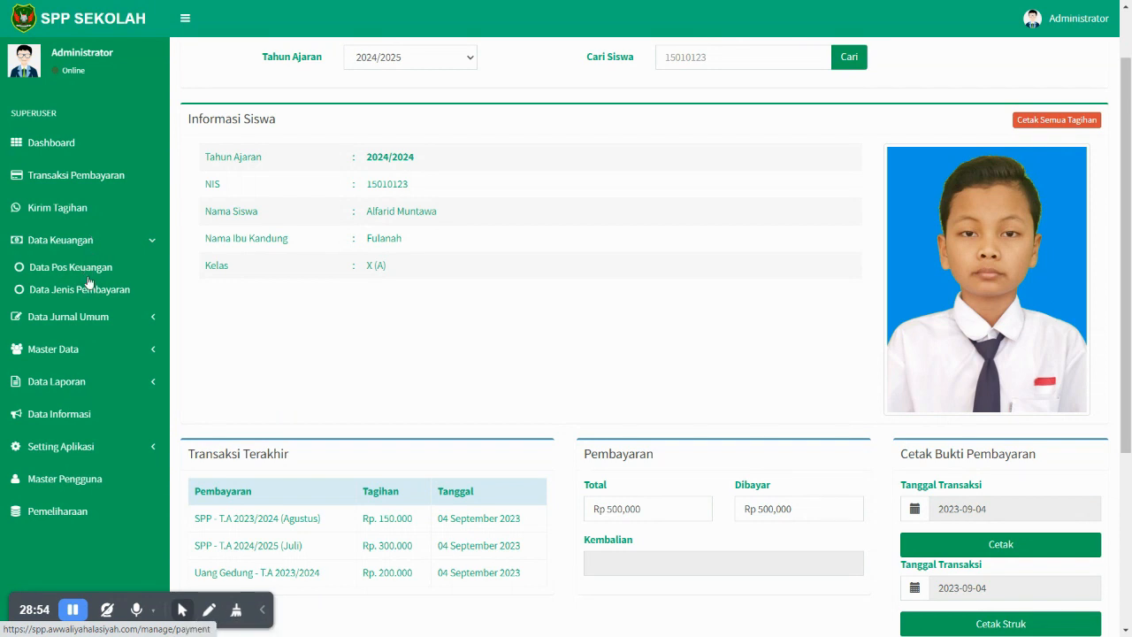
pyautogui.click(89, 249)
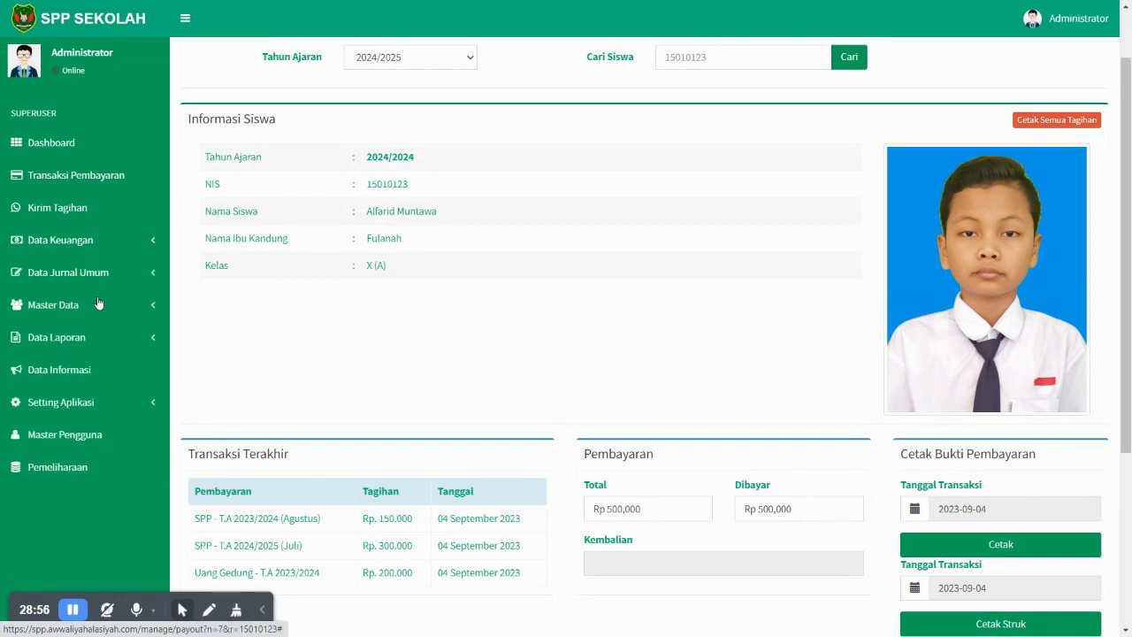
# - Browse the Master Data pages: student graduation for class X (A), then the class list
pyautogui.click(98, 304)
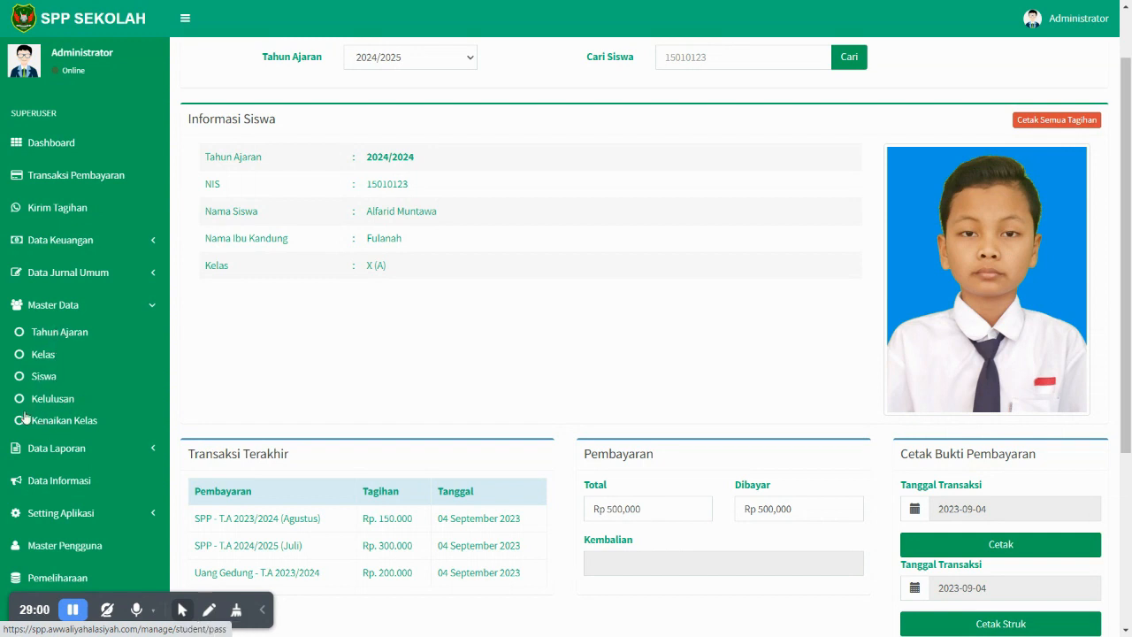
pyautogui.click(41, 406)
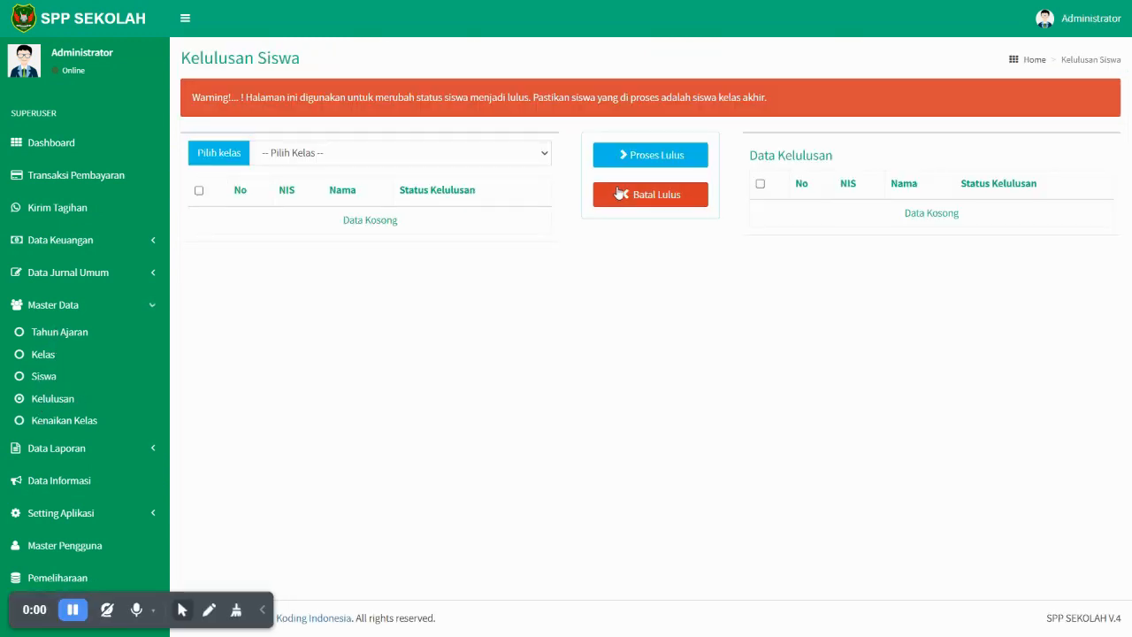
pyautogui.click(362, 186)
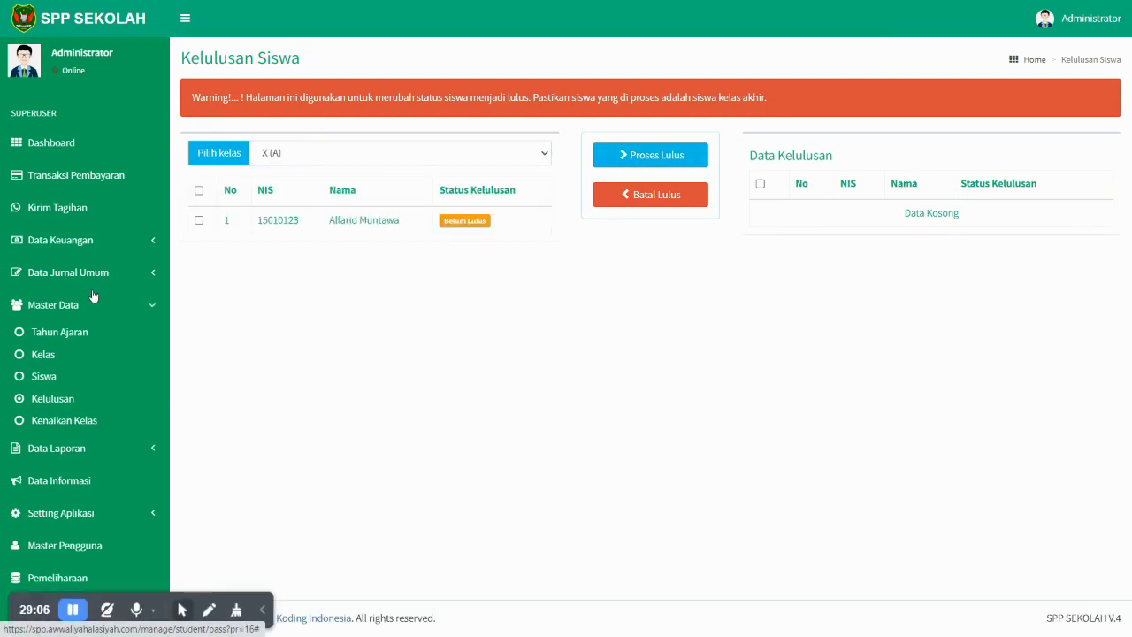
pyautogui.click(41, 356)
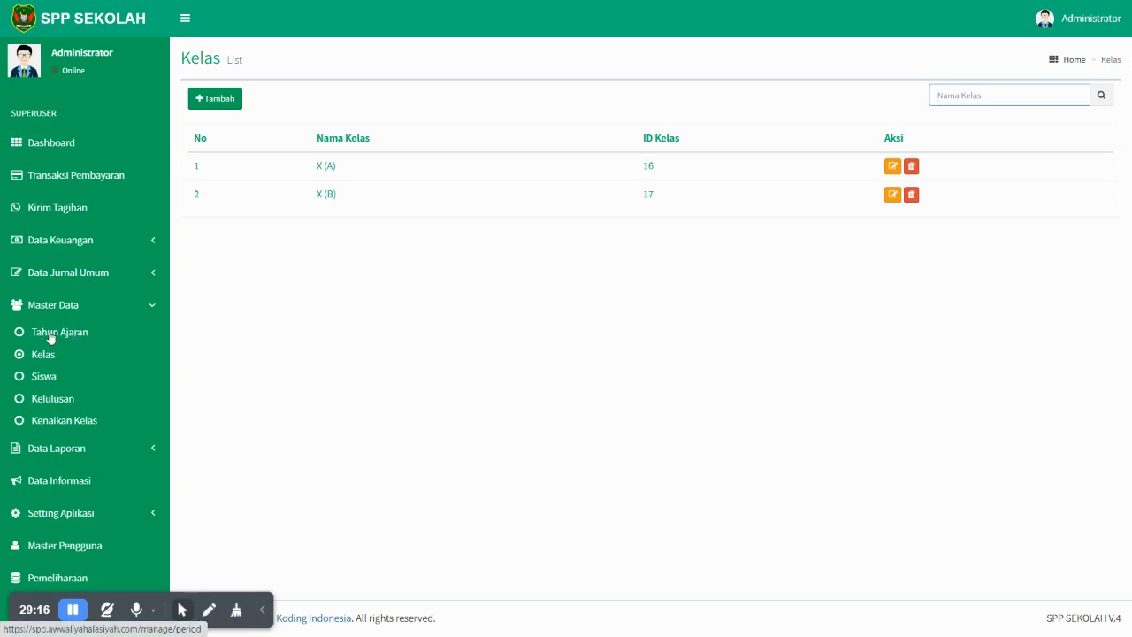
# - Collapse Master Data and open Laporan Keuangan under Data Laporan
pyautogui.click(68, 307)
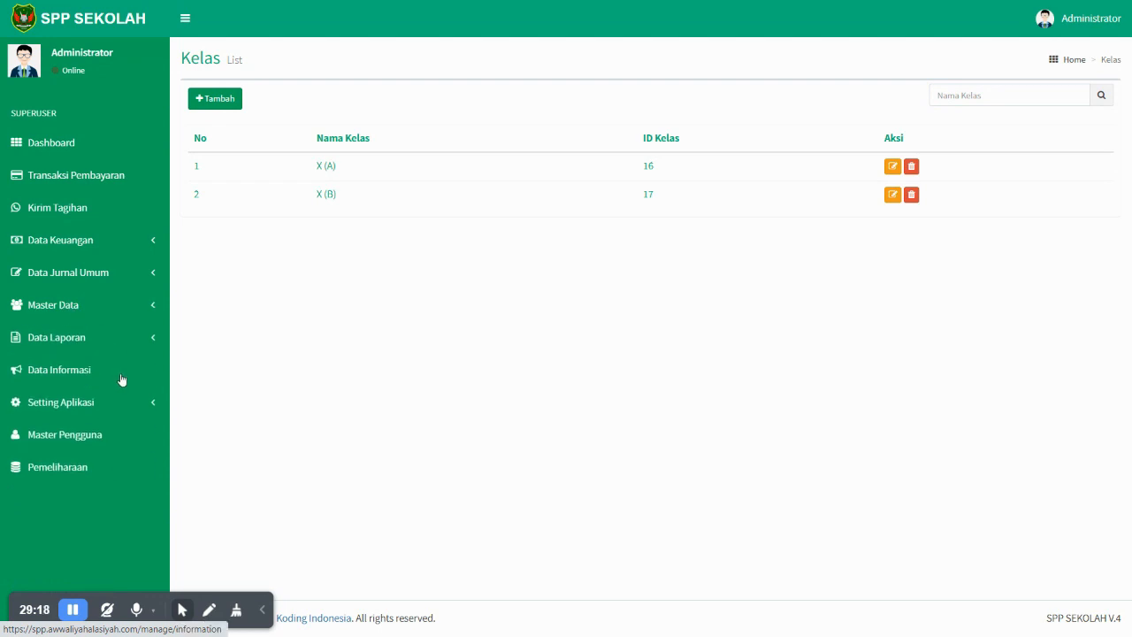
pyautogui.click(71, 342)
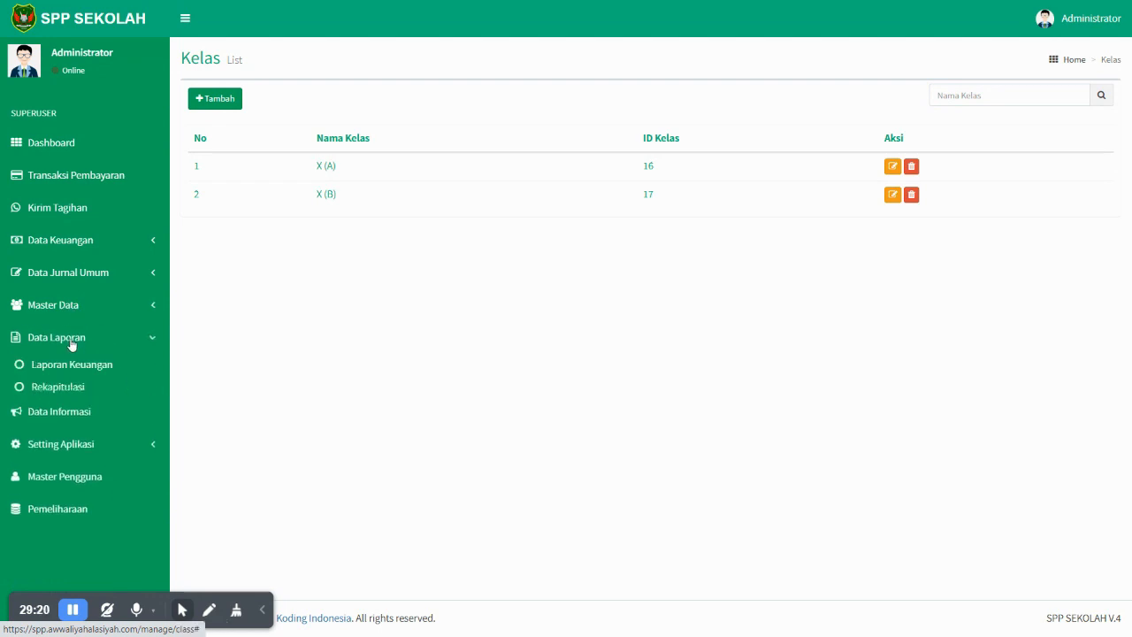
pyautogui.click(98, 372)
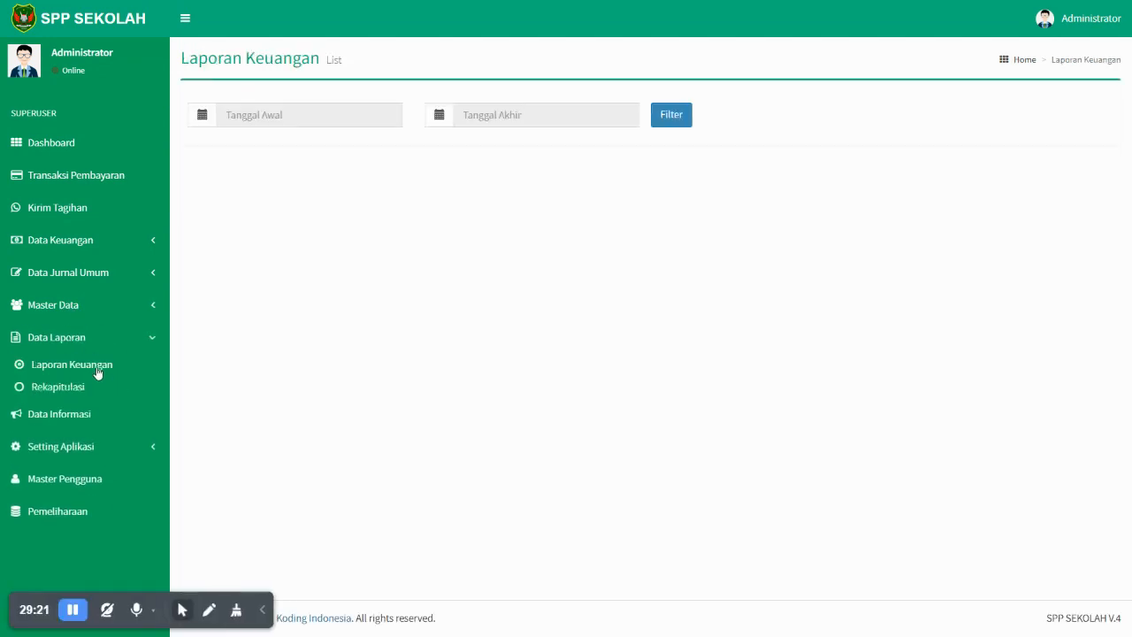
# - Set the report's date range from 27 August 2023 to 4 September 2023
pyautogui.click(301, 107)
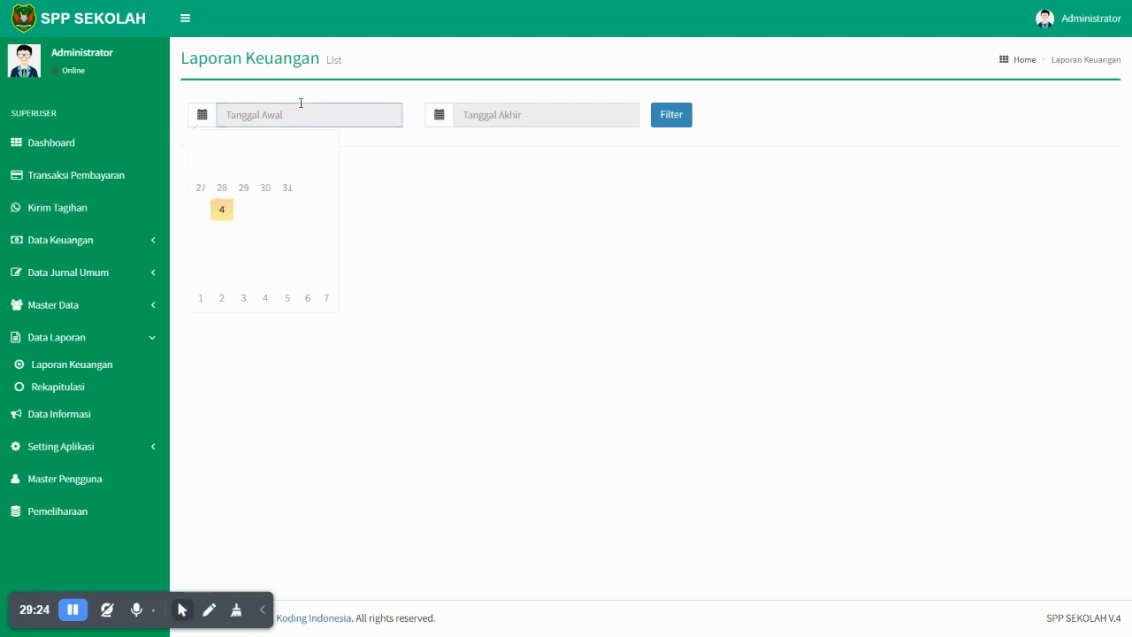
pyautogui.click(203, 189)
pyautogui.click(474, 115)
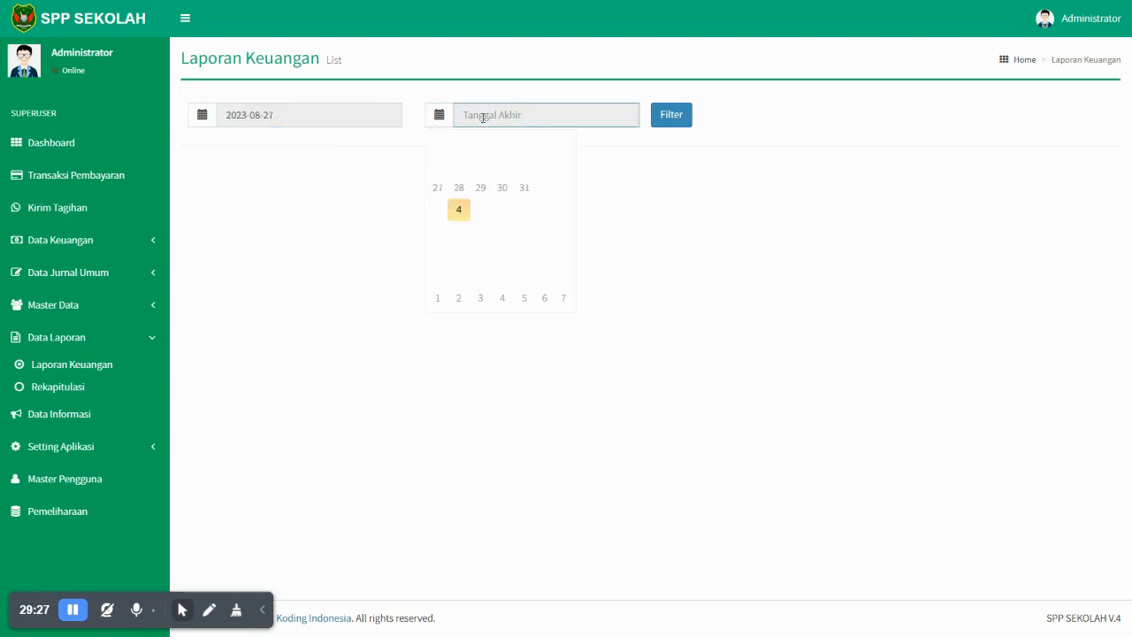
pyautogui.click(506, 233)
pyautogui.click(469, 118)
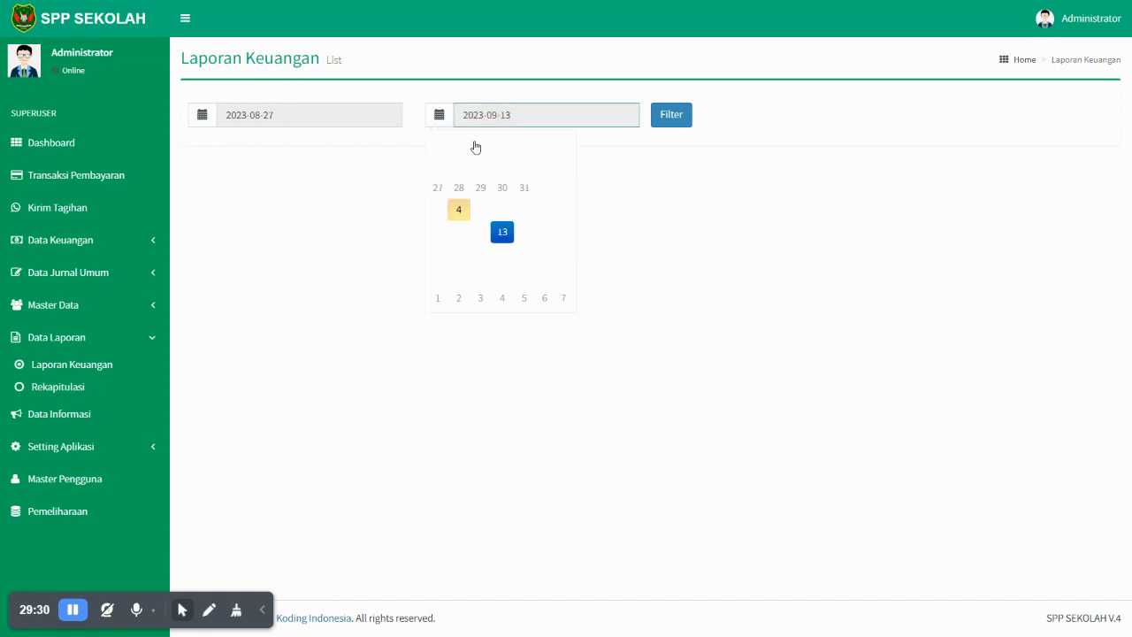
pyautogui.click(459, 211)
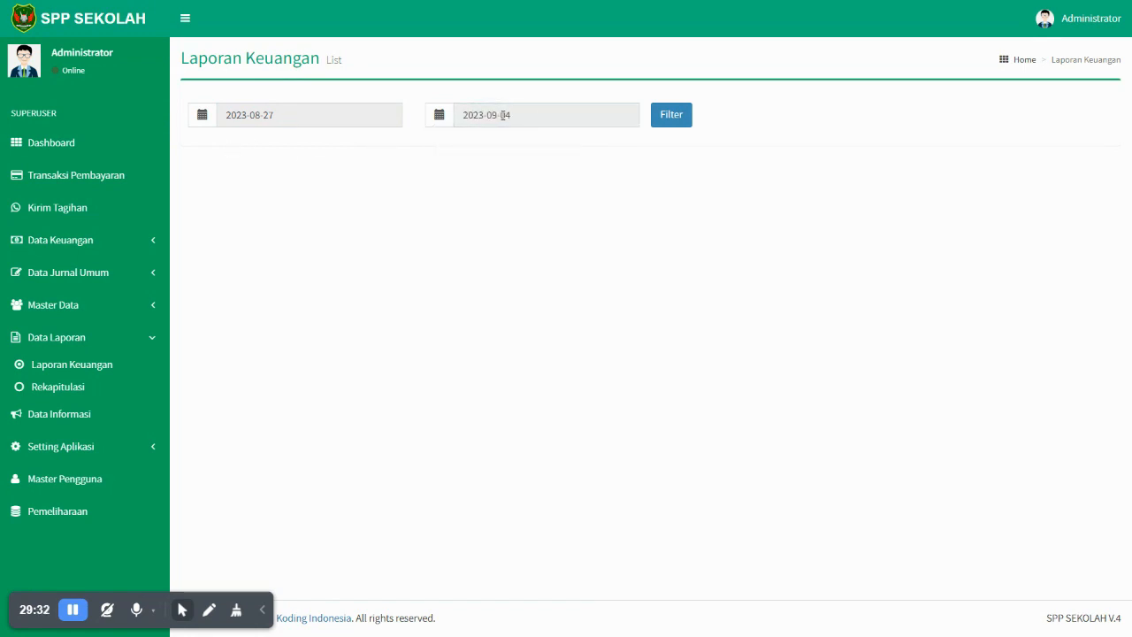
pyautogui.click(505, 115)
pyautogui.click(480, 210)
pyautogui.click(529, 124)
pyautogui.click(461, 210)
# - Apply the date filter, export the report to Excel and leave full screen
pyautogui.click(671, 119)
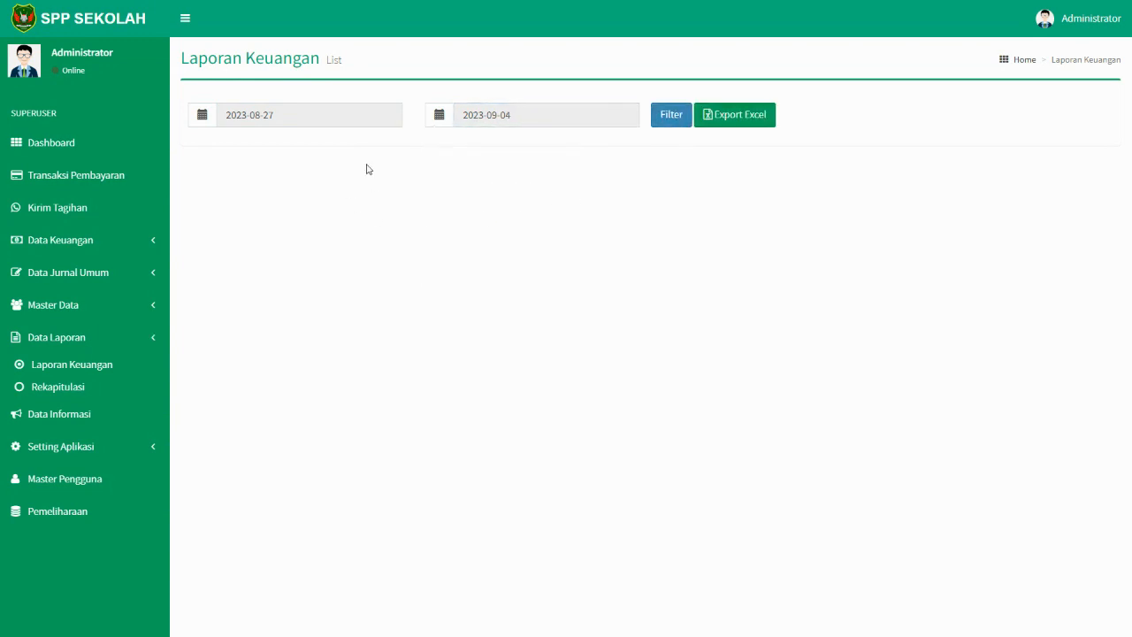
pyautogui.click(755, 120)
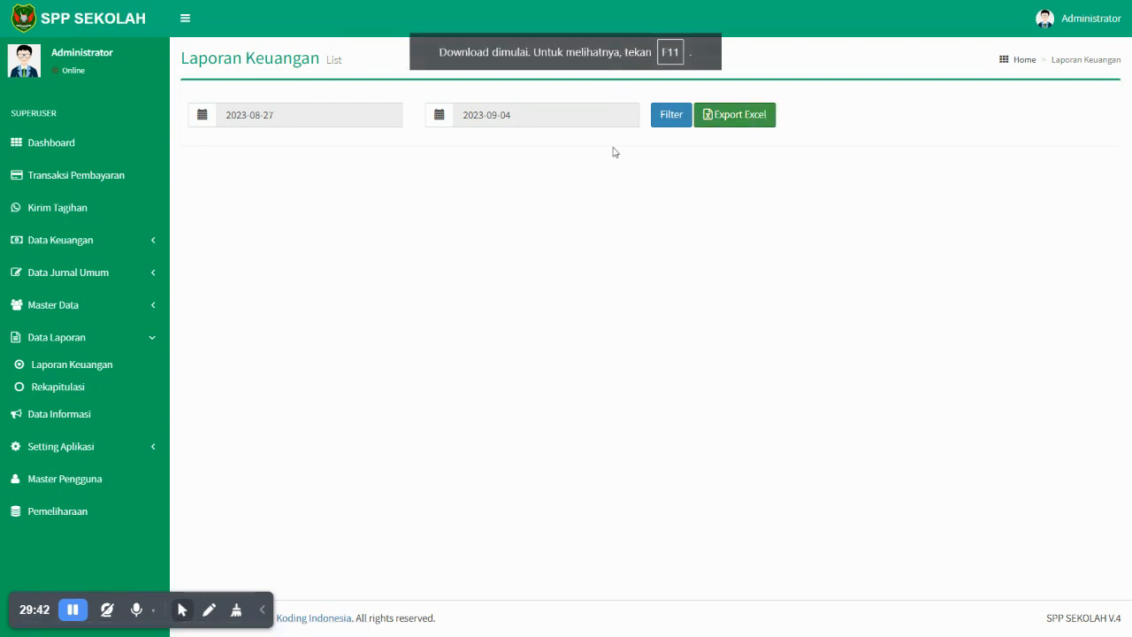
pyautogui.press('F11')
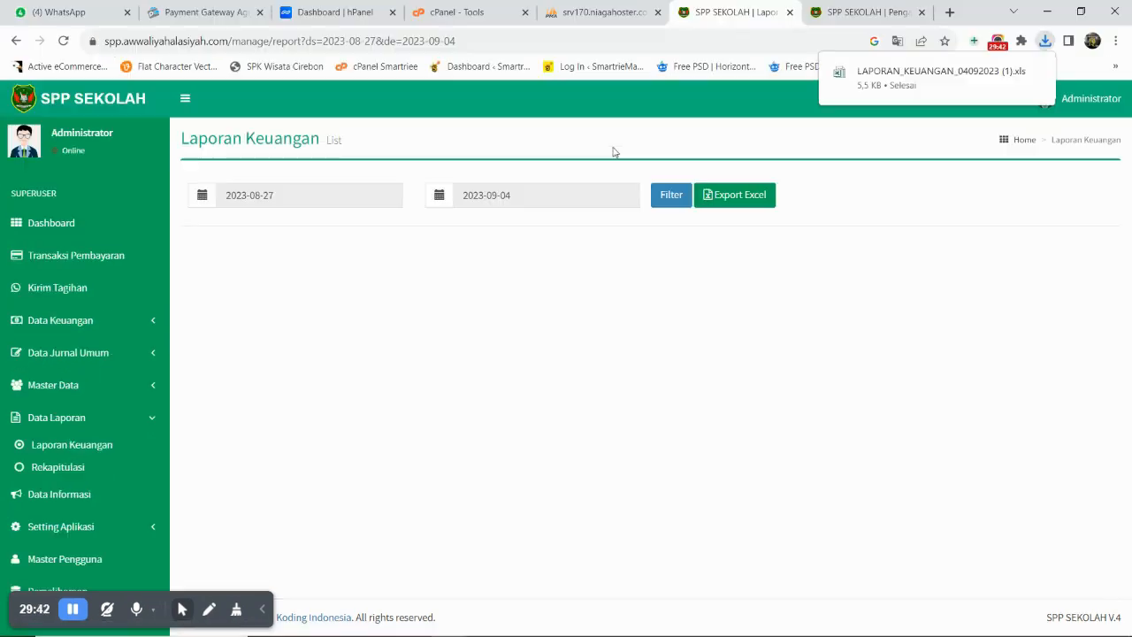
pyautogui.click(872, 80)
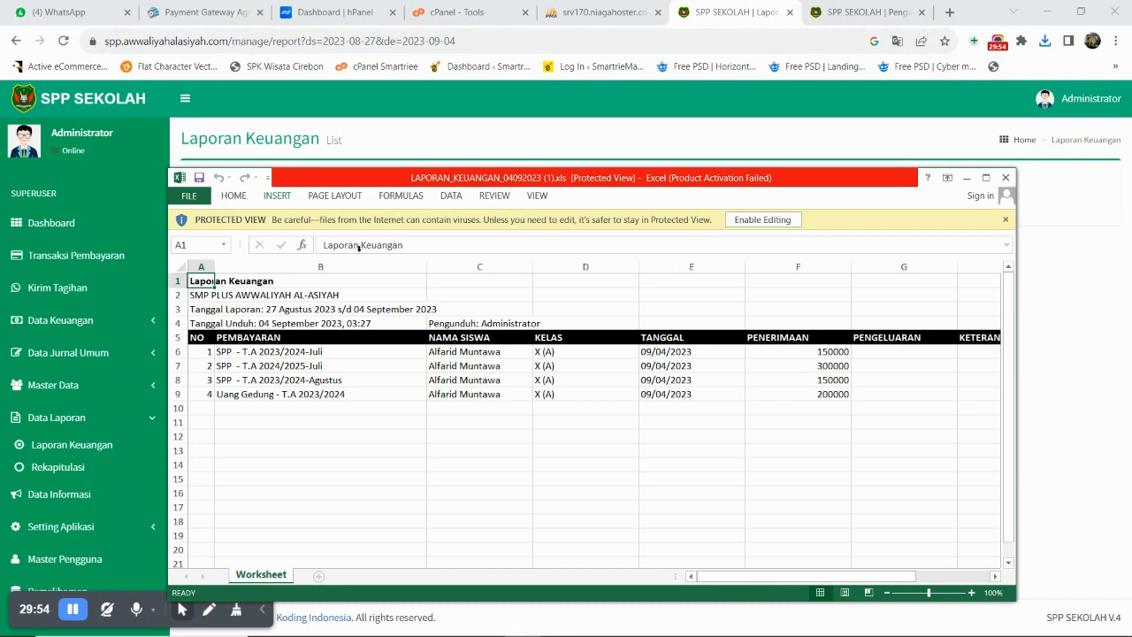
pyautogui.click(770, 220)
pyautogui.moveTo(795, 182); pyautogui.dragTo(758, 186)
pyautogui.moveTo(812, 176)
pyautogui.mouseDown()
pyautogui.moveTo(808, 240)
pyautogui.moveTo(798, 185)
pyautogui.mouseUp()
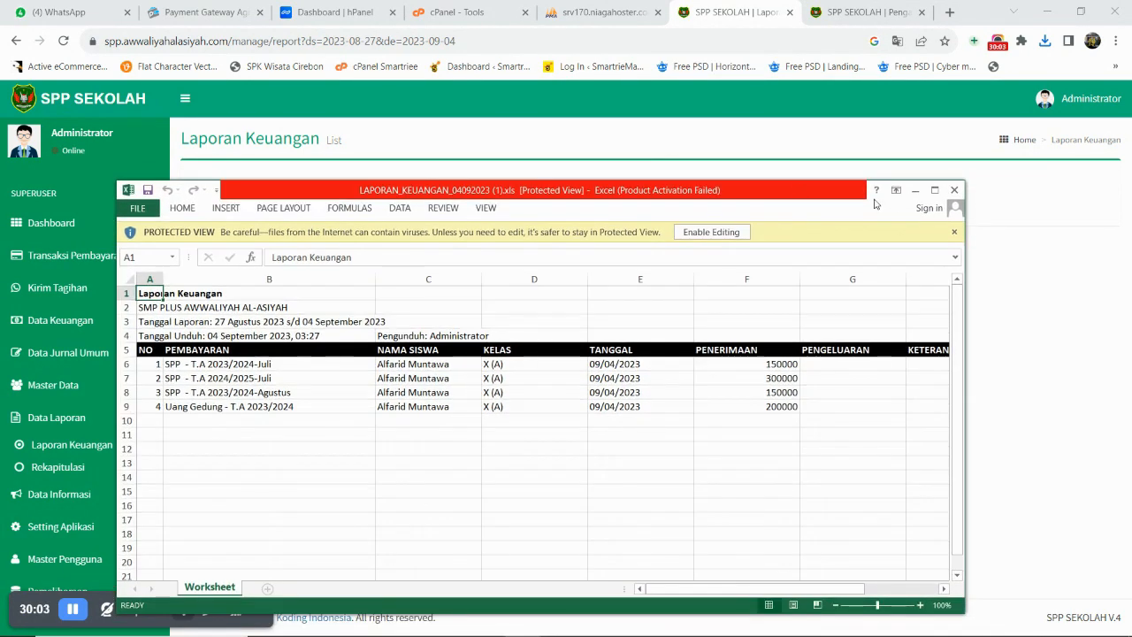
pyautogui.click(935, 190)
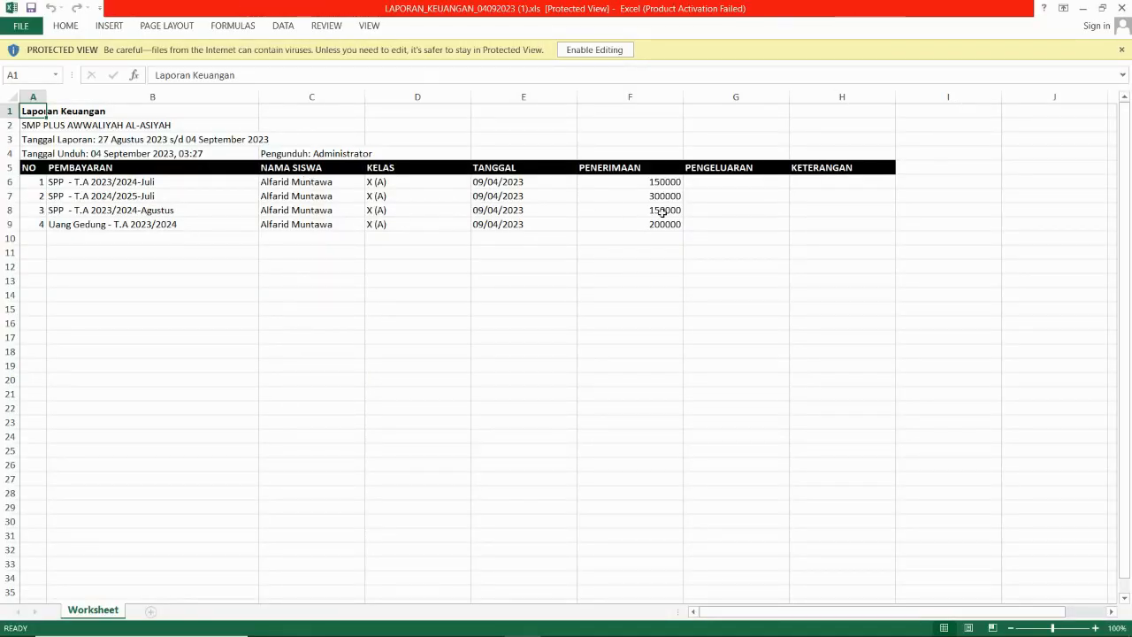
pyautogui.click(141, 127)
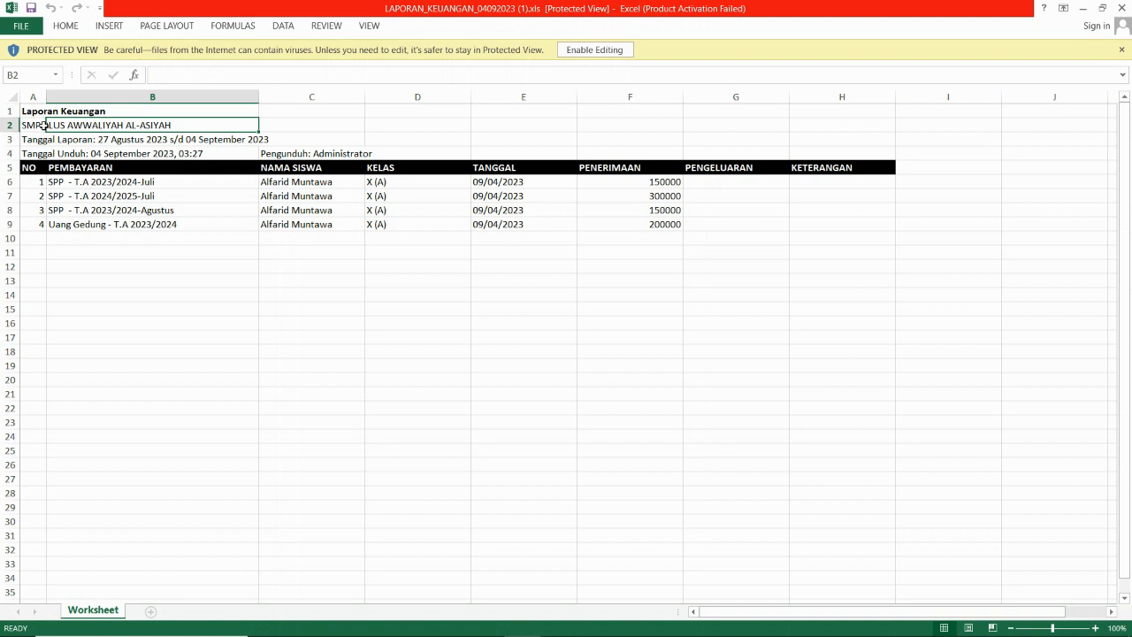
pyautogui.moveTo(44, 125); pyautogui.dragTo(42, 127)
pyautogui.click(1124, 7)
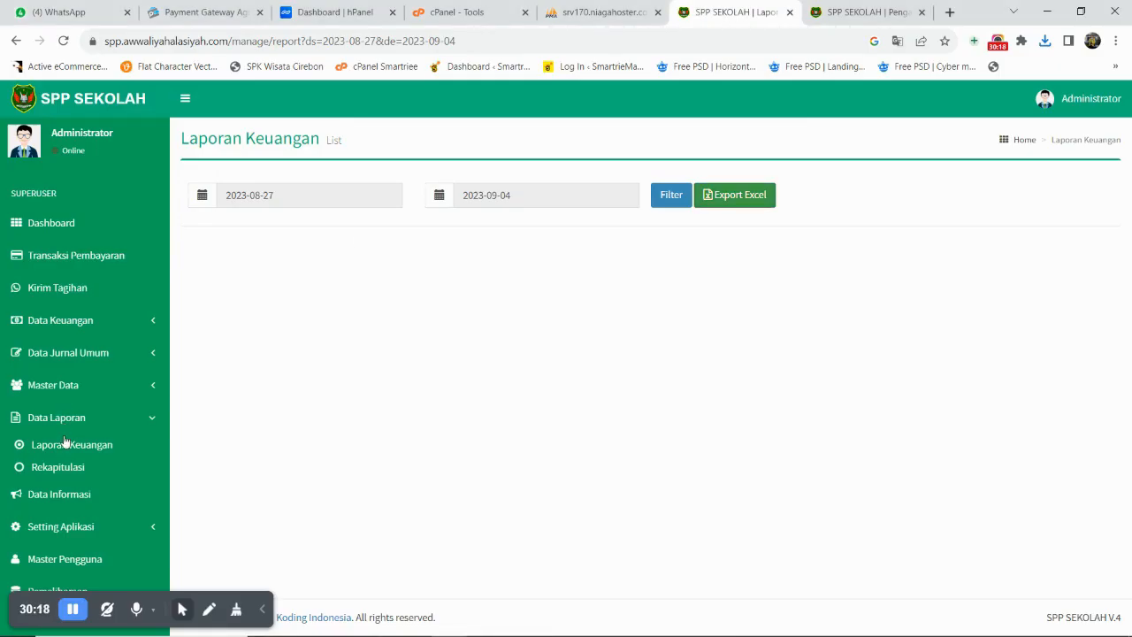
# - Show the Rekapitulasi for class X (A) in 2023/2024, noting the outstanding 800.000 building fee
pyautogui.click(59, 470)
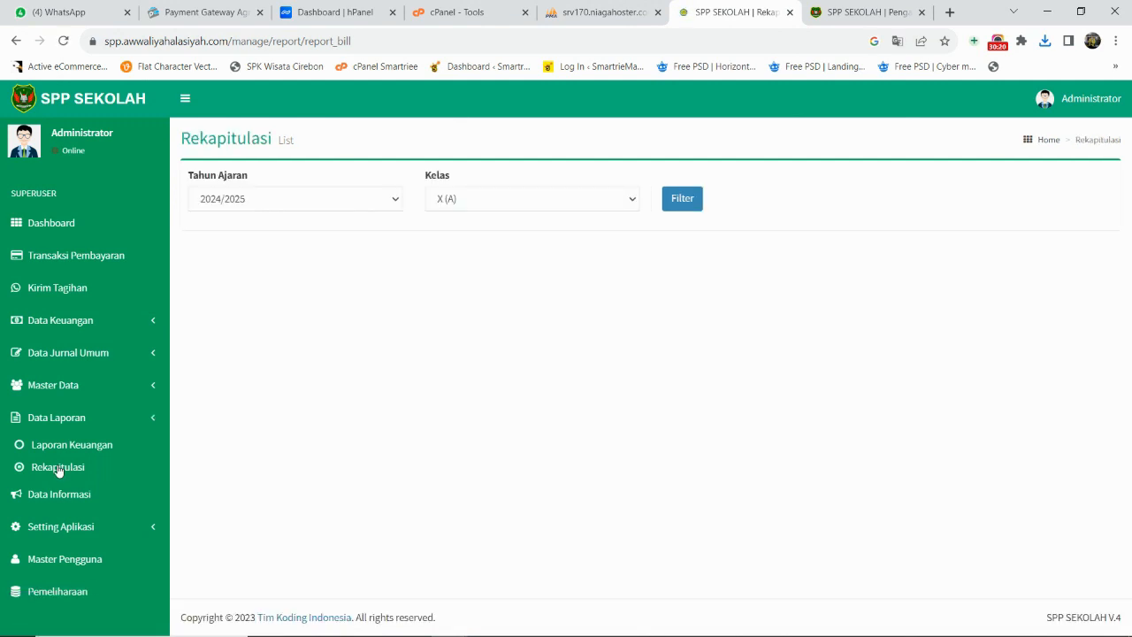
pyautogui.click(485, 202)
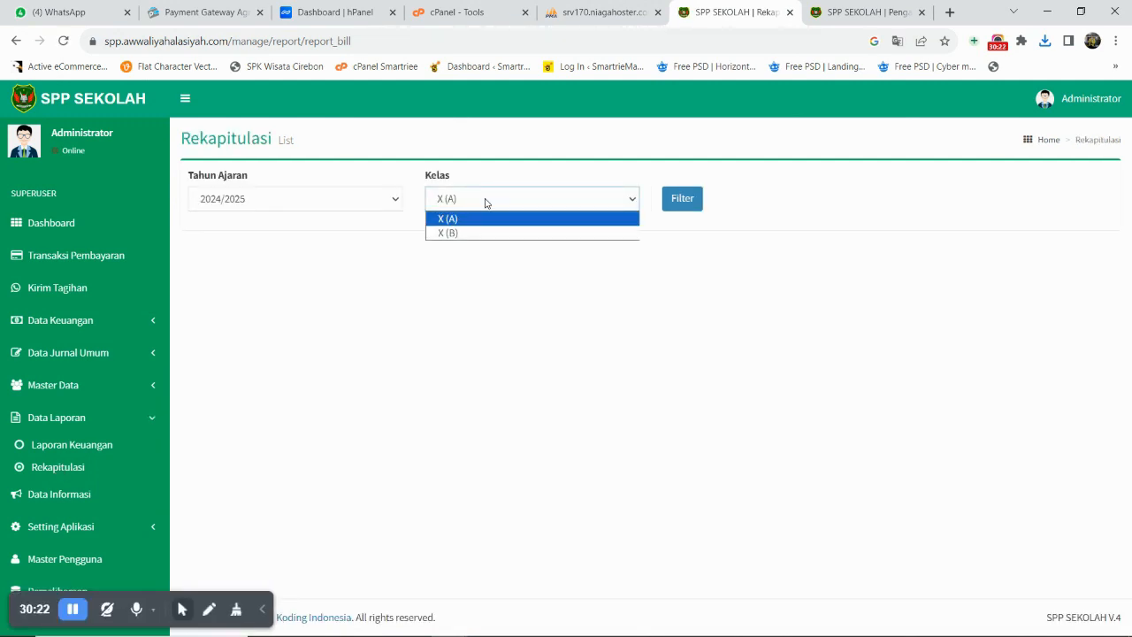
pyautogui.click(478, 207)
pyautogui.click(383, 206)
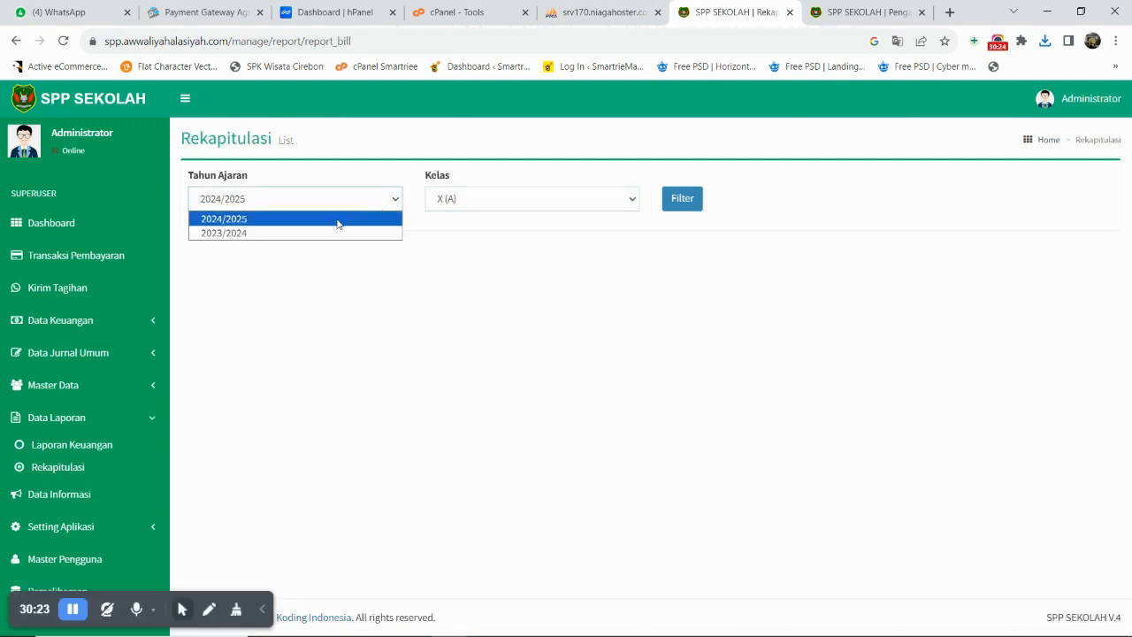
pyautogui.click(326, 231)
pyautogui.click(469, 198)
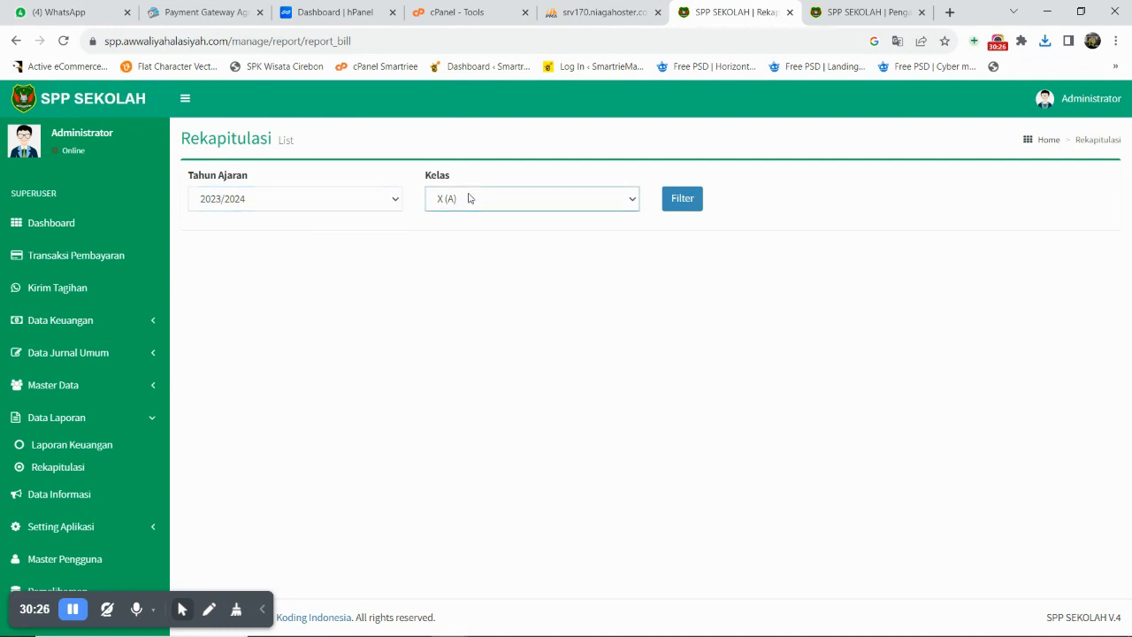
pyautogui.click(682, 200)
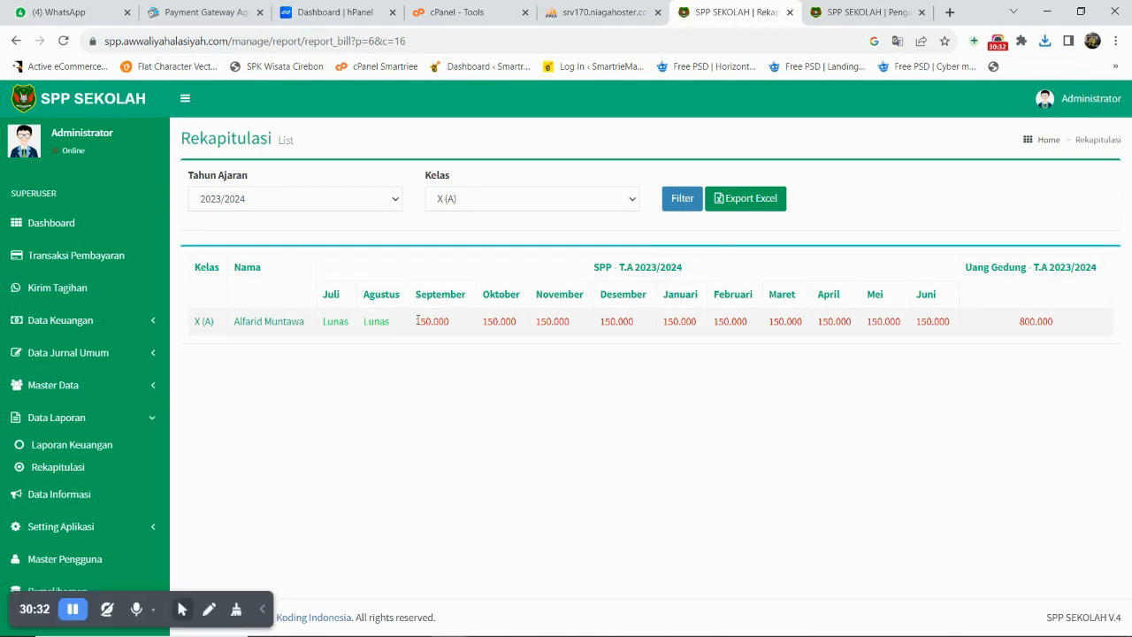
pyautogui.moveTo(228, 328); pyautogui.dragTo(345, 326)
pyautogui.moveTo(414, 322); pyautogui.dragTo(968, 336)
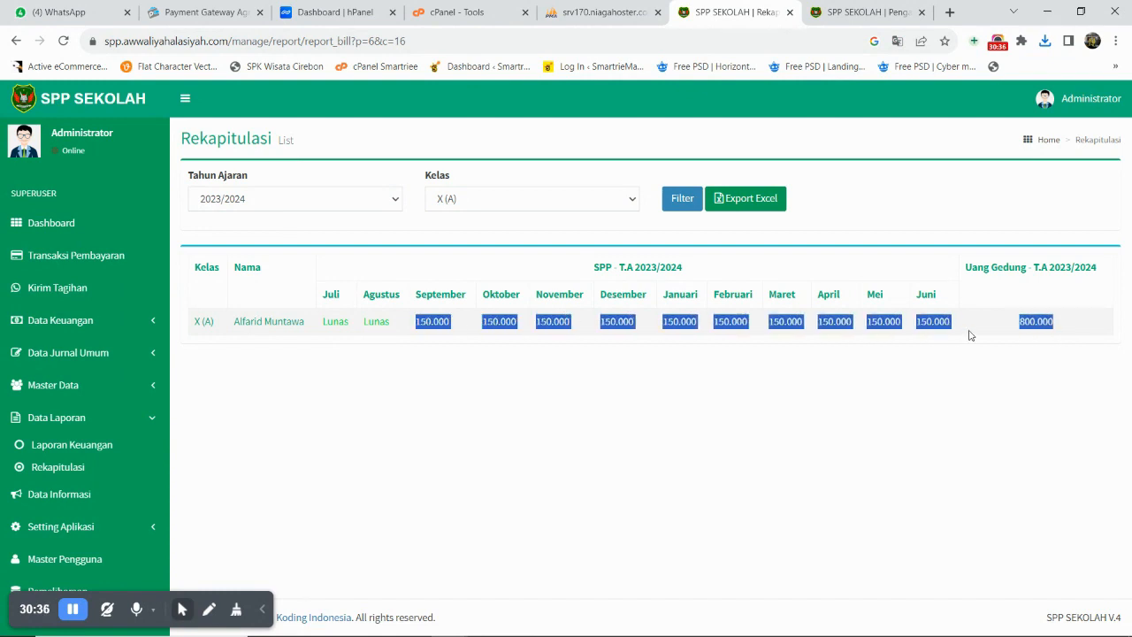
pyautogui.click(968, 334)
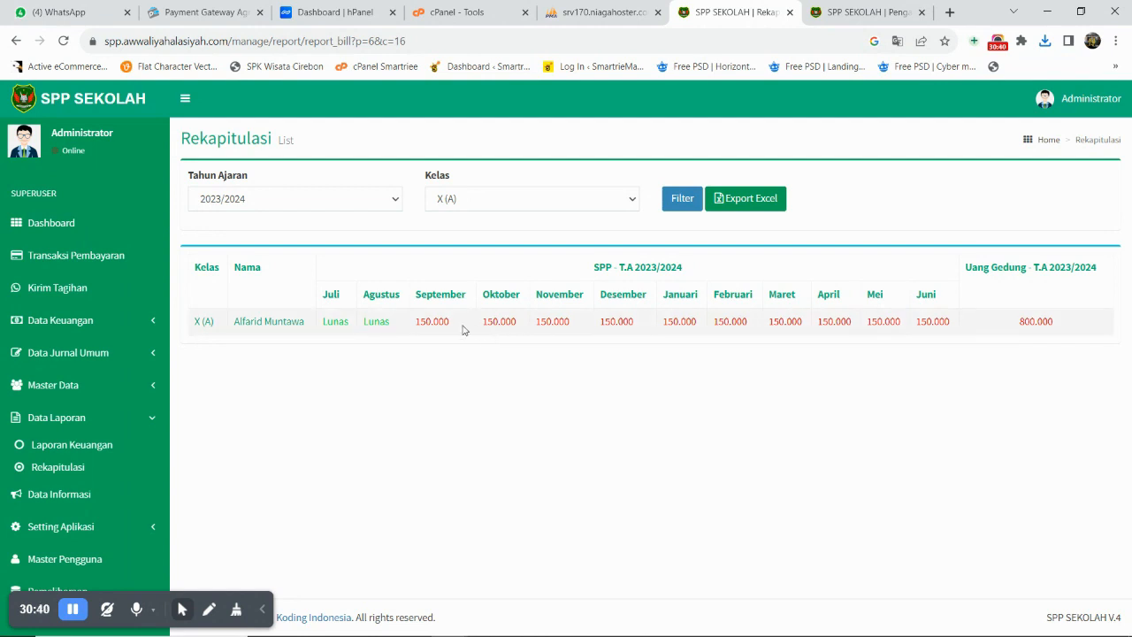
pyautogui.moveTo(416, 321); pyautogui.dragTo(1016, 326)
# - Switch the recap to 2024/2025, showing the 2.000.000 Uang Gedung fee
pyautogui.click(356, 207)
pyautogui.click(337, 229)
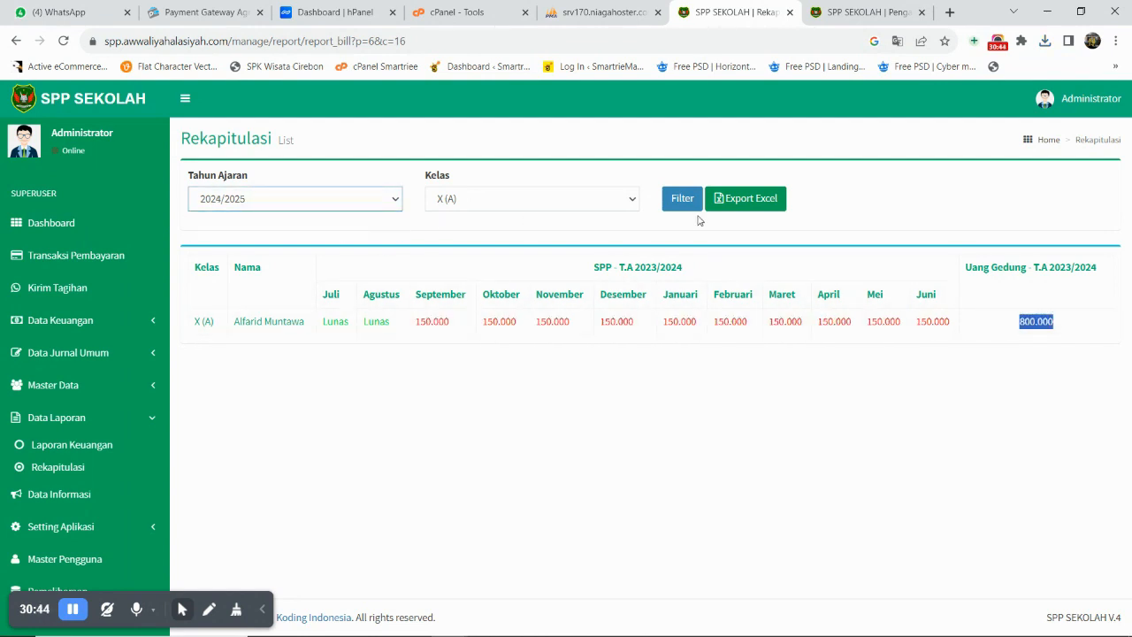
pyautogui.click(696, 203)
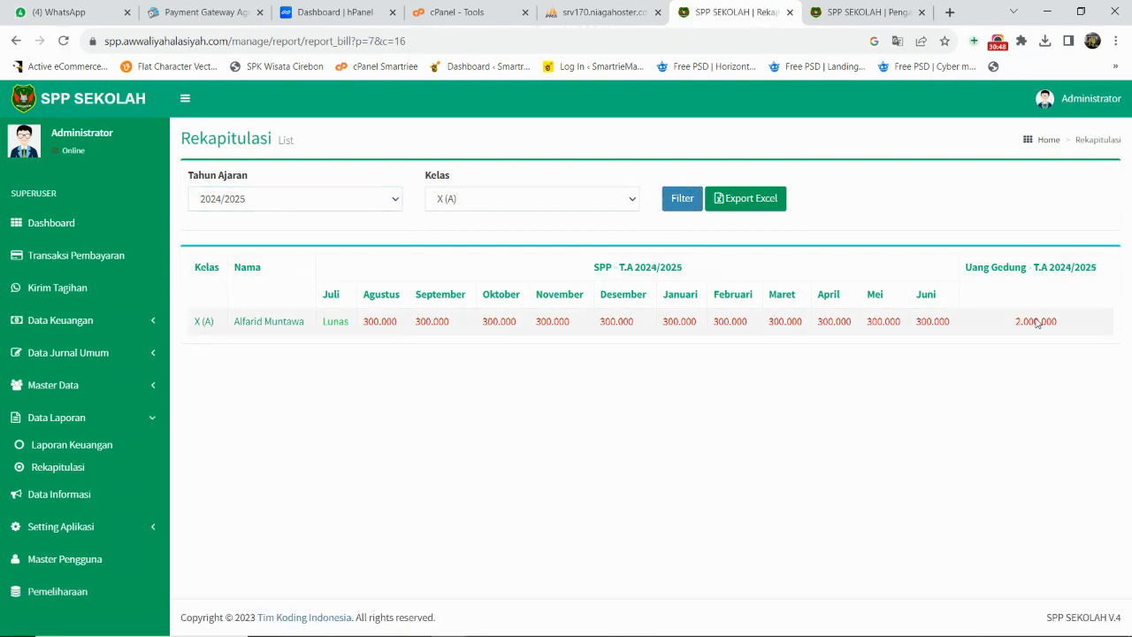
pyautogui.doubleClick(1036, 323)
pyautogui.click(608, 322)
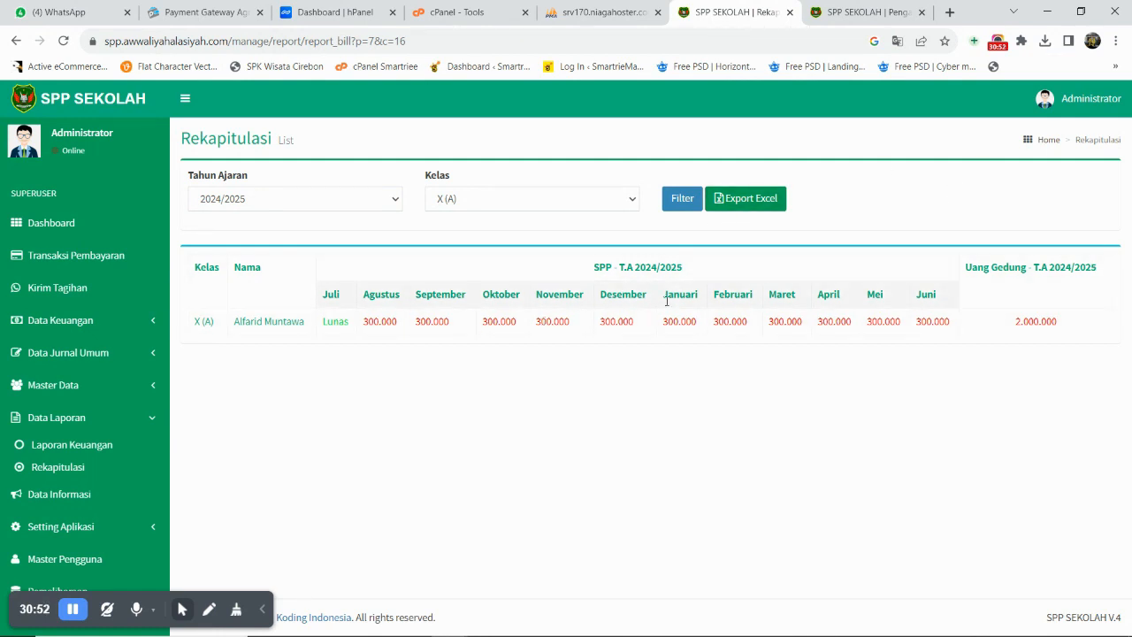
# - Export REKAPITULASI_PEMBAYARAN_SISWA_04092023.xls, view it in Excel, close it and restore full screen
pyautogui.click(762, 206)
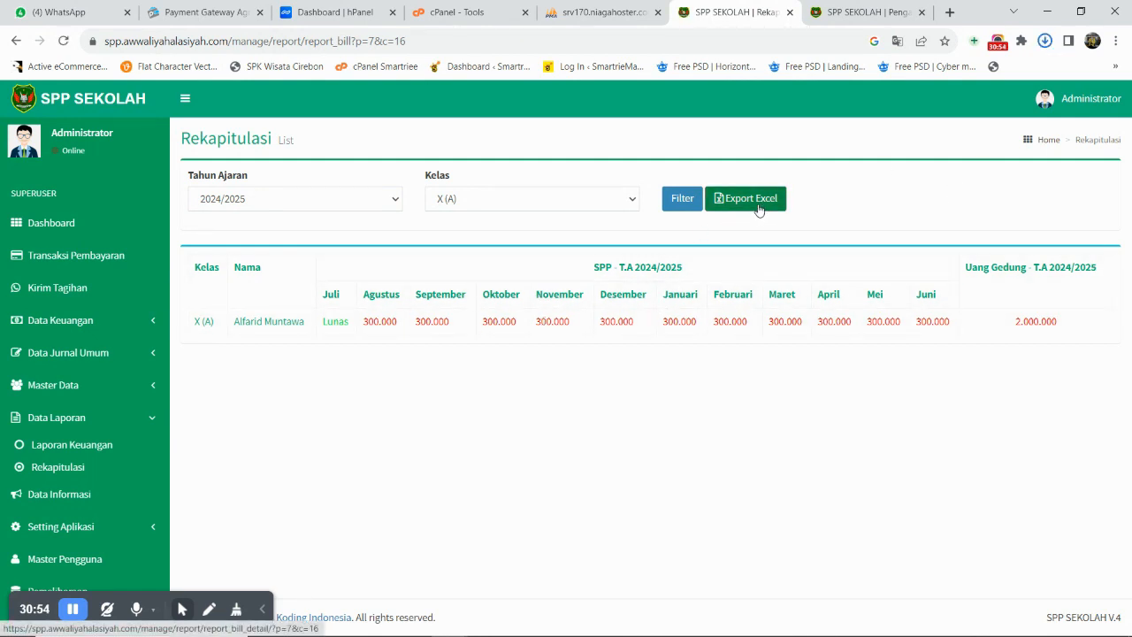
pyautogui.click(1043, 43)
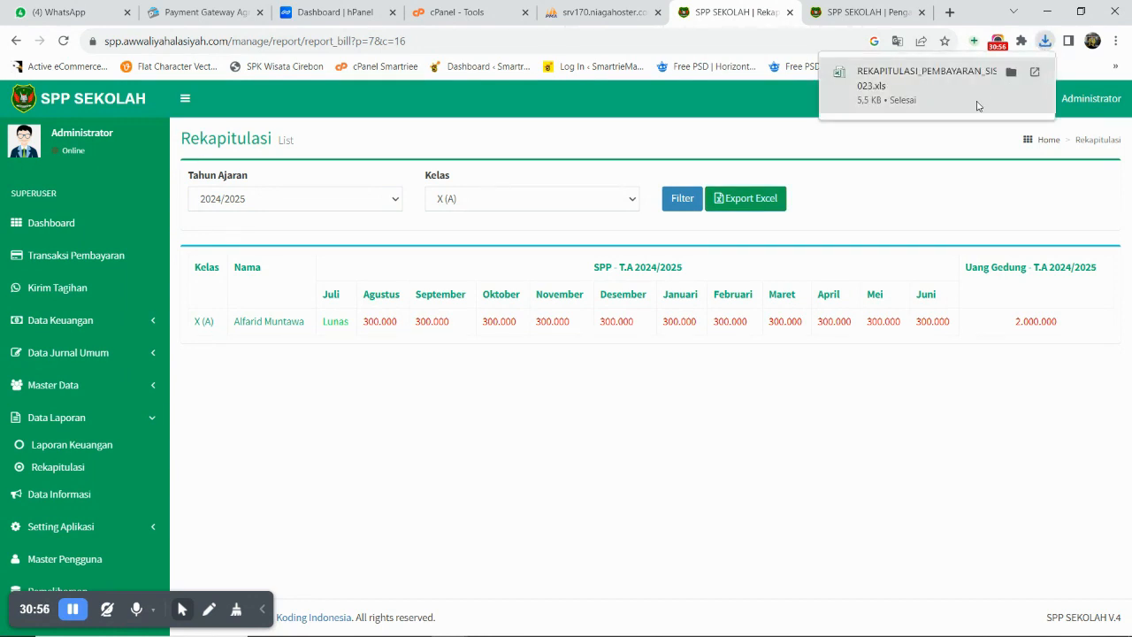
pyautogui.click(935, 76)
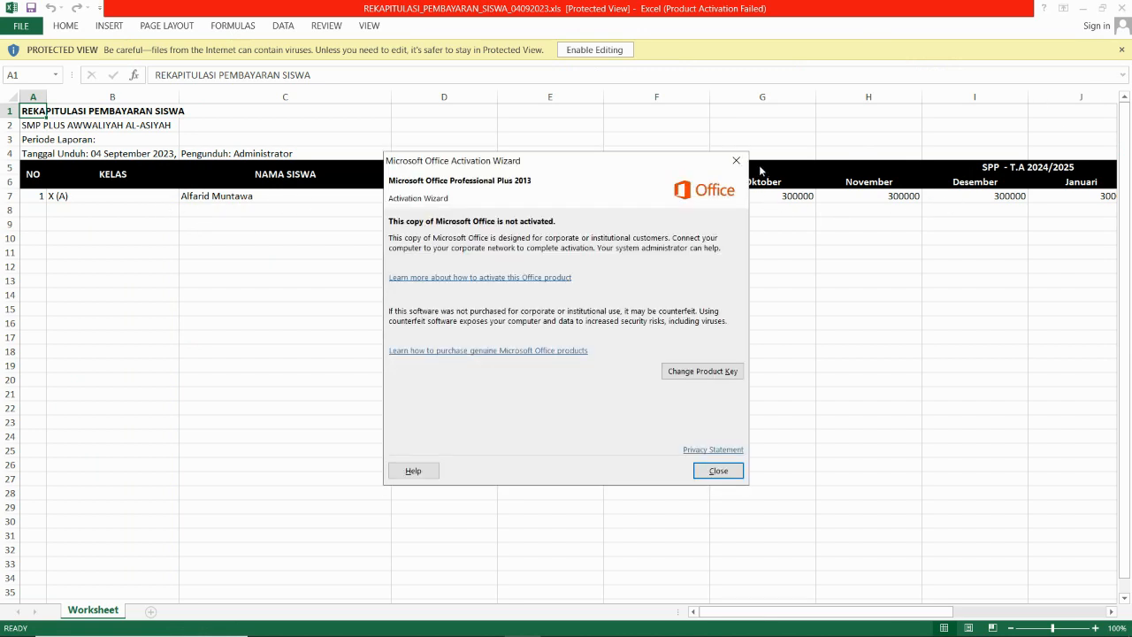
pyautogui.click(737, 161)
pyautogui.click(1123, 7)
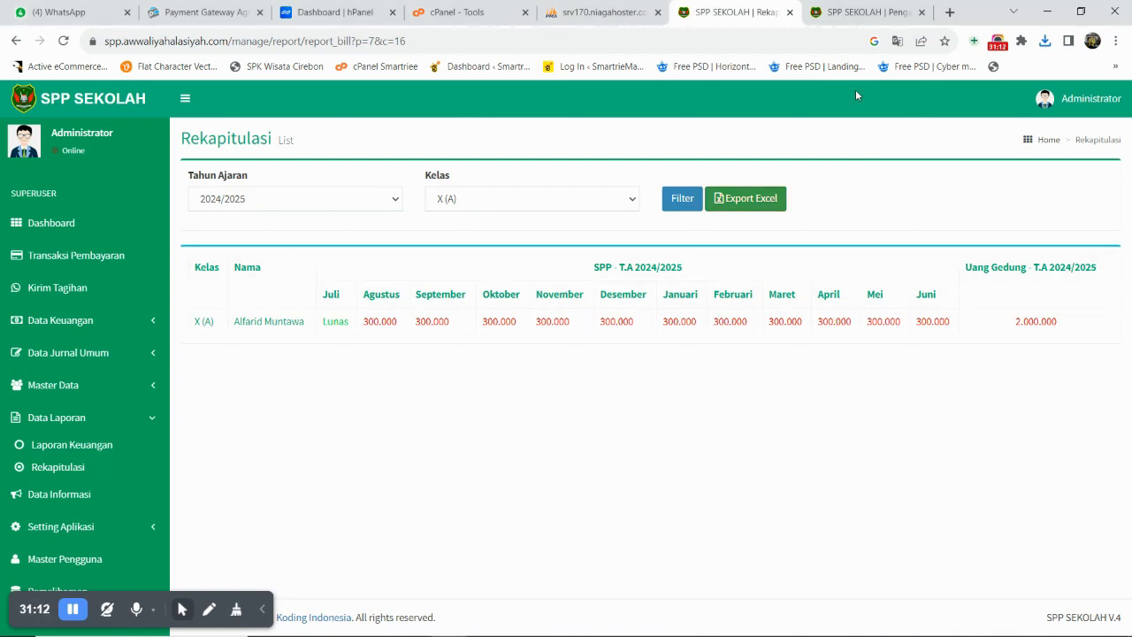
pyautogui.press('F11')
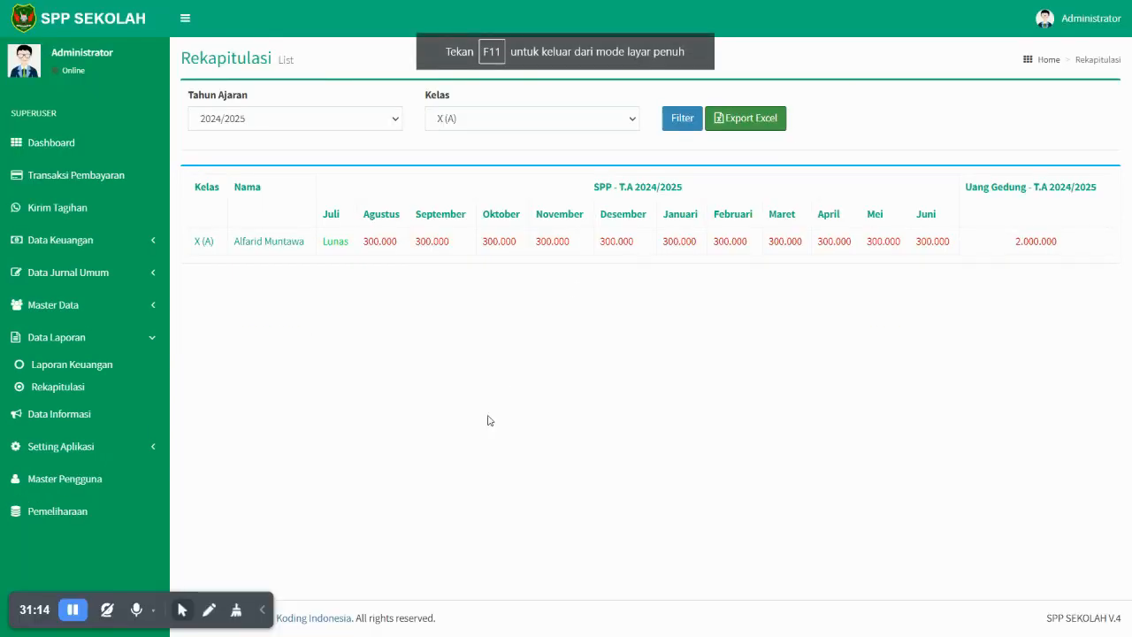
# - Start a new announcement titled 'Pengumuman Pembayaran SPP' with a 'Mohon Untuk Segera…' payment reminder description
pyautogui.click(88, 427)
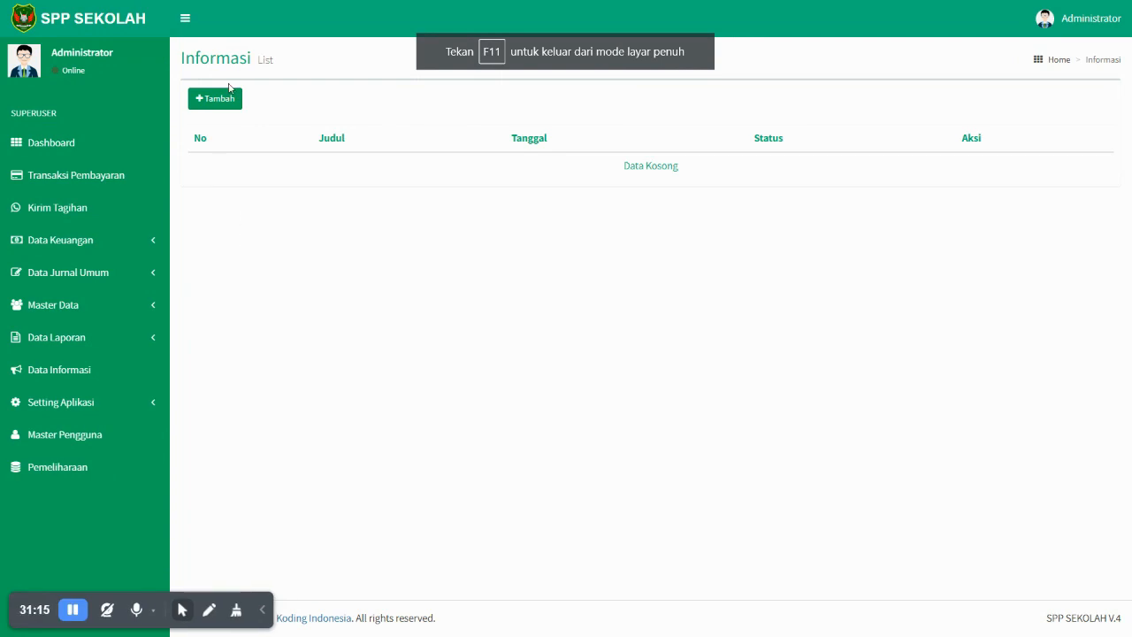
pyautogui.click(219, 108)
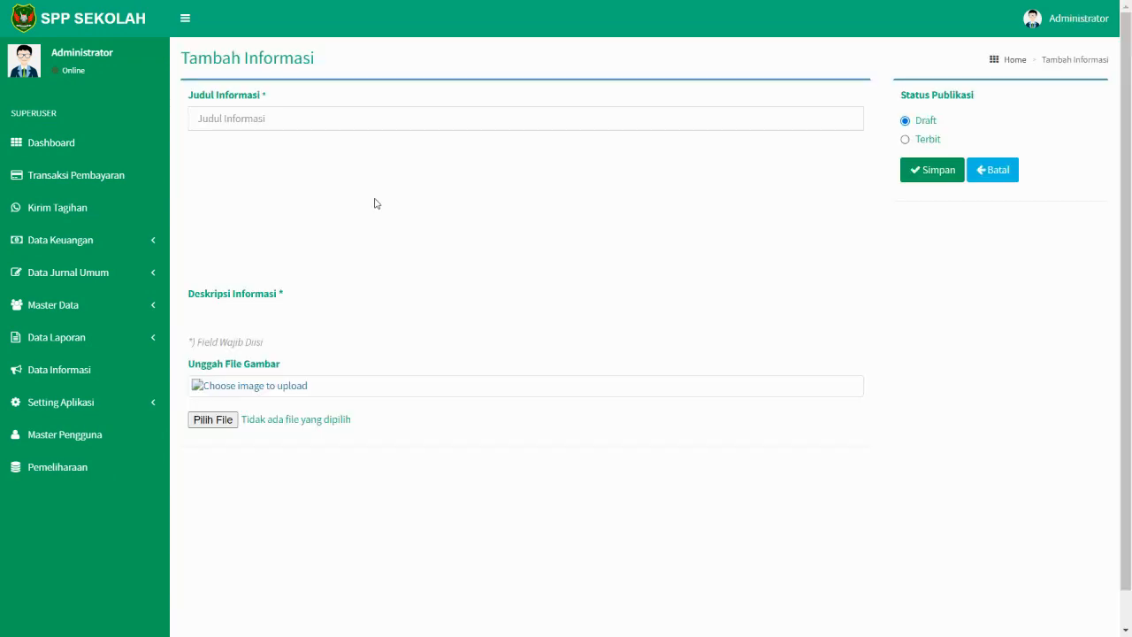
pyautogui.click(328, 124)
pyautogui.write('Pengumaan')
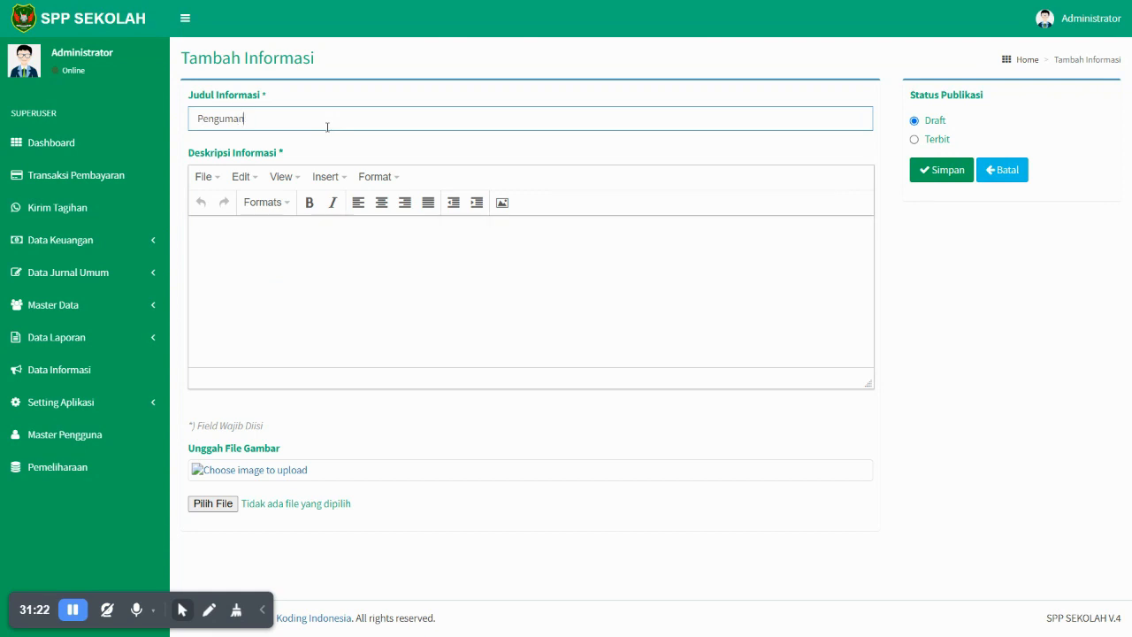
pyautogui.press('BackSpace')
pyautogui.write('yaran SPP')
pyautogui.click(333, 255)
pyautogui.write('Mohon Un')
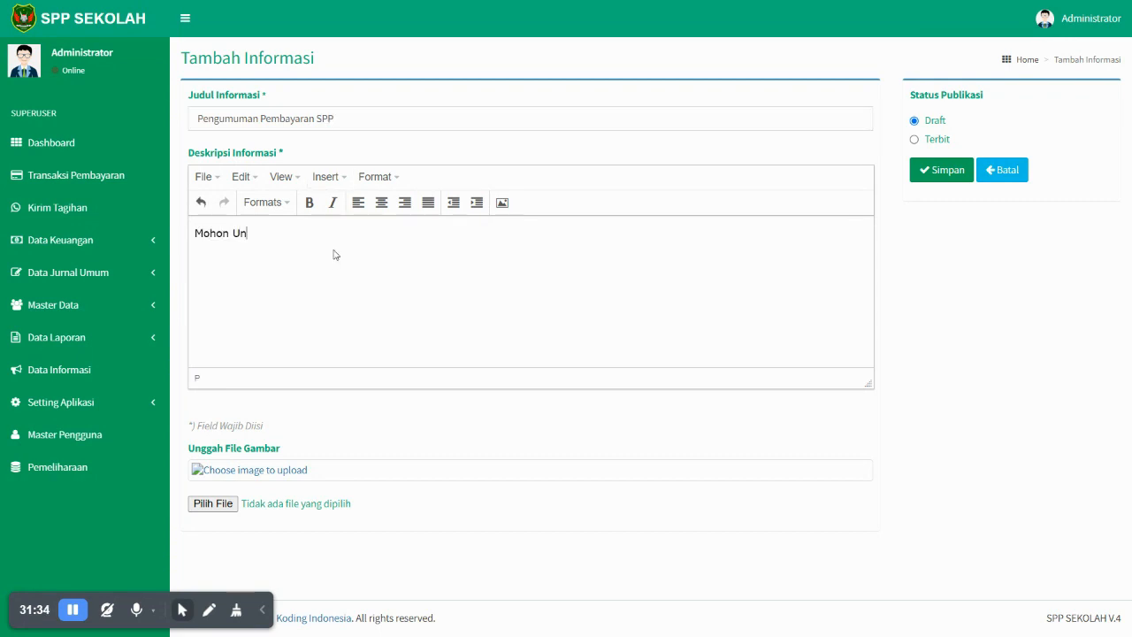
pyautogui.write('tuk Segera m')
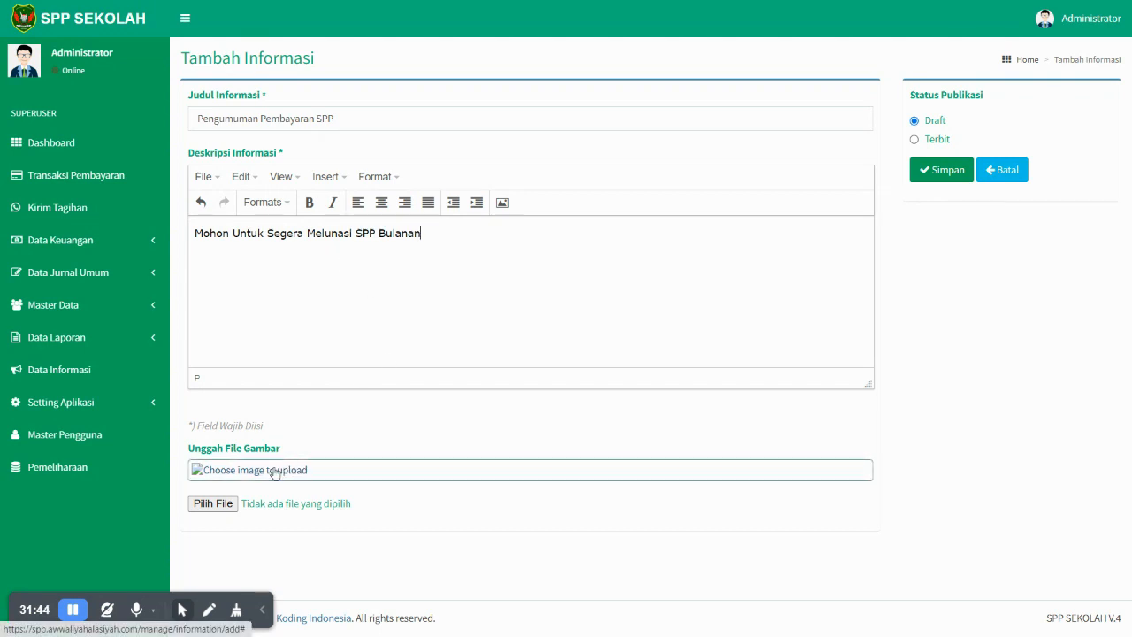
# - Attach 8.jpg from Downloads and publish the announcement with status Terbit
pyautogui.click(225, 505)
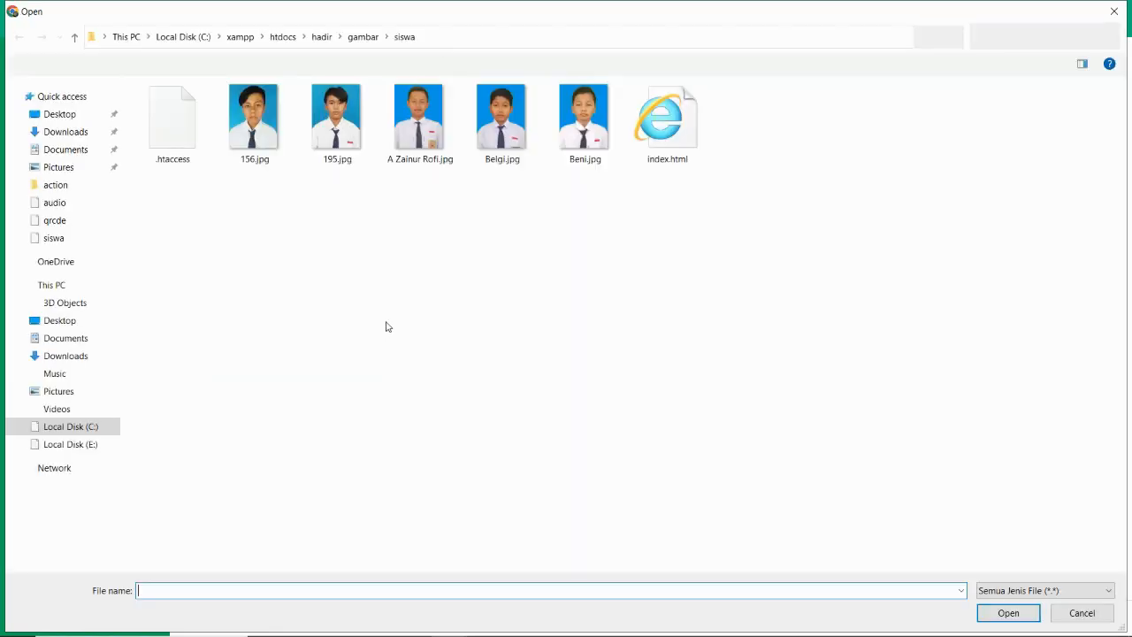
pyautogui.click(60, 138)
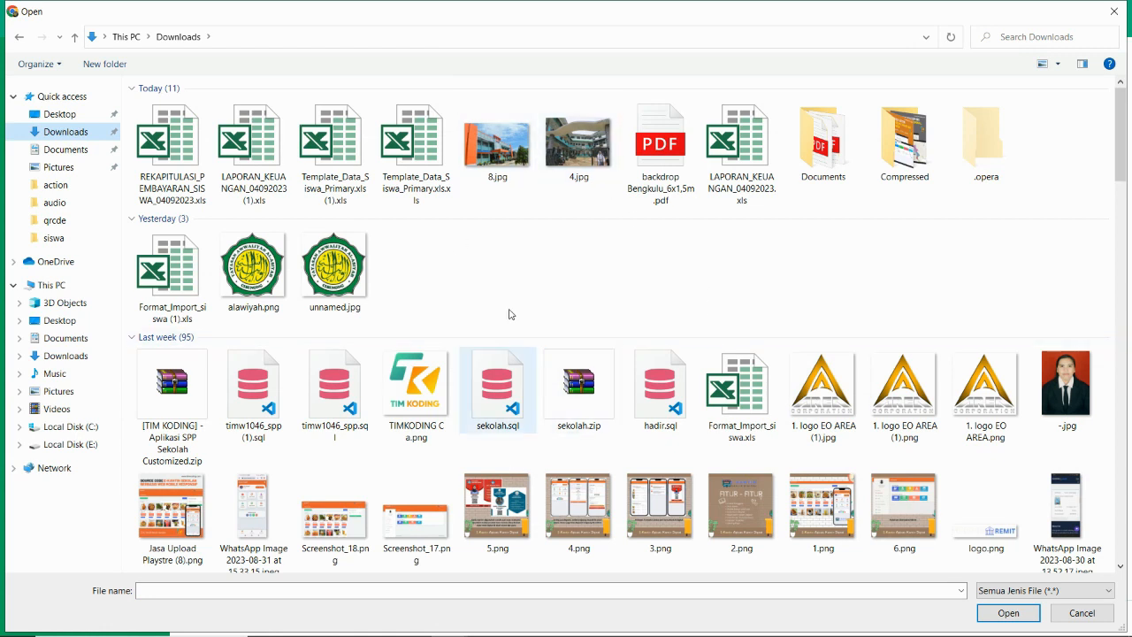
pyautogui.doubleClick(508, 160)
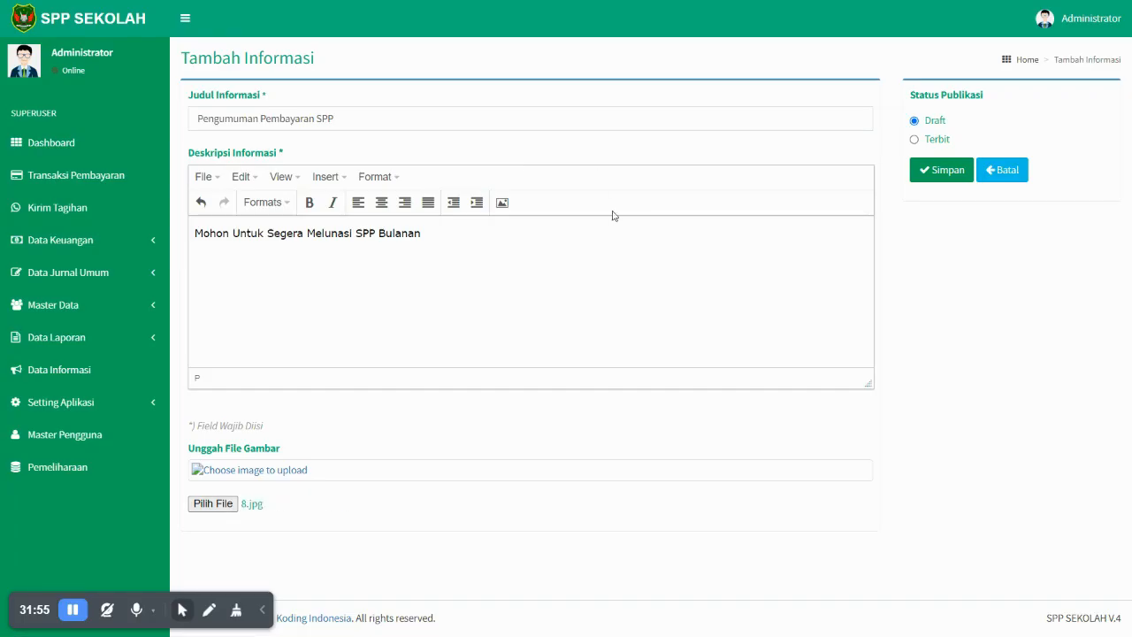
pyautogui.scroll(-3, 707, 425)
pyautogui.scroll(3, 705, 423)
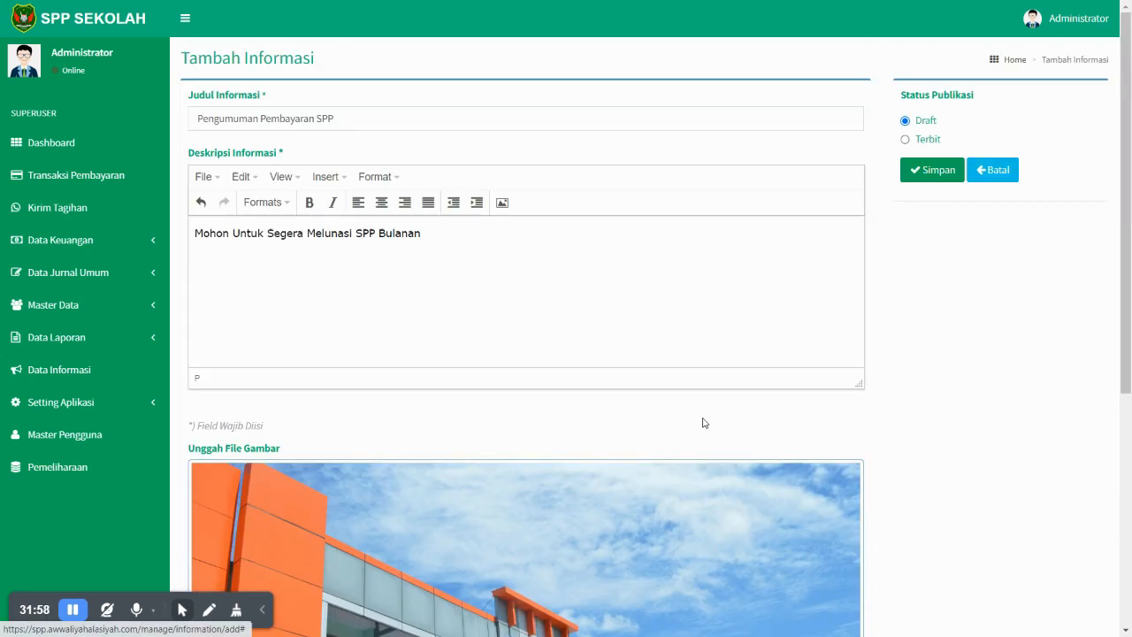
pyautogui.click(926, 142)
pyautogui.scroll(-5, 378, 374)
pyautogui.scroll(2, 378, 374)
pyautogui.scroll(2, 379, 374)
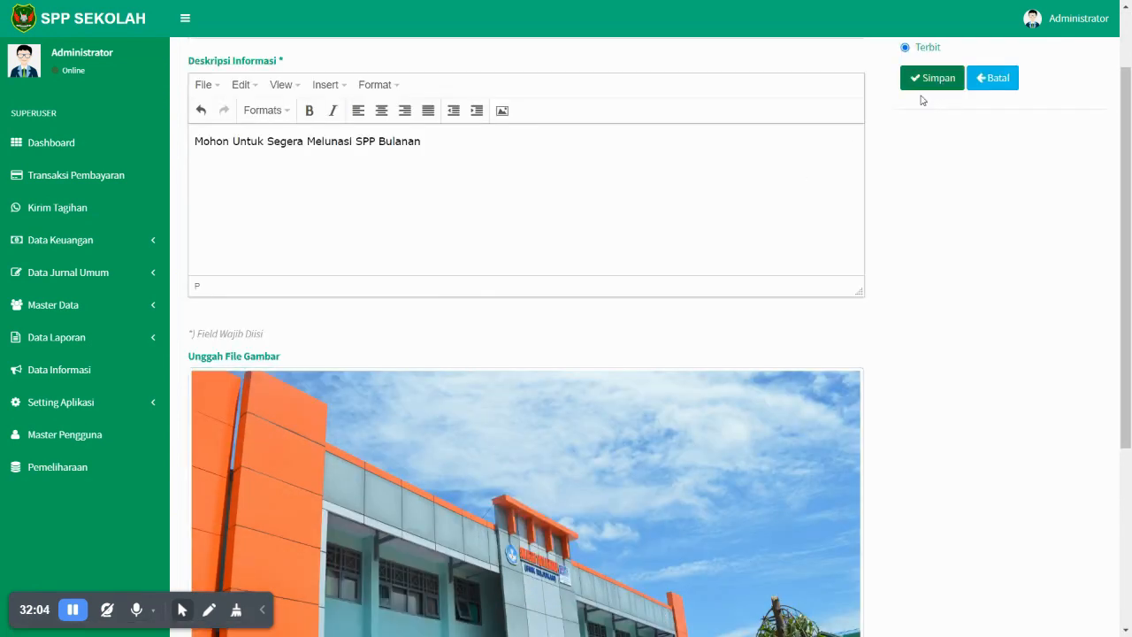
pyautogui.scroll(1, 705, 191)
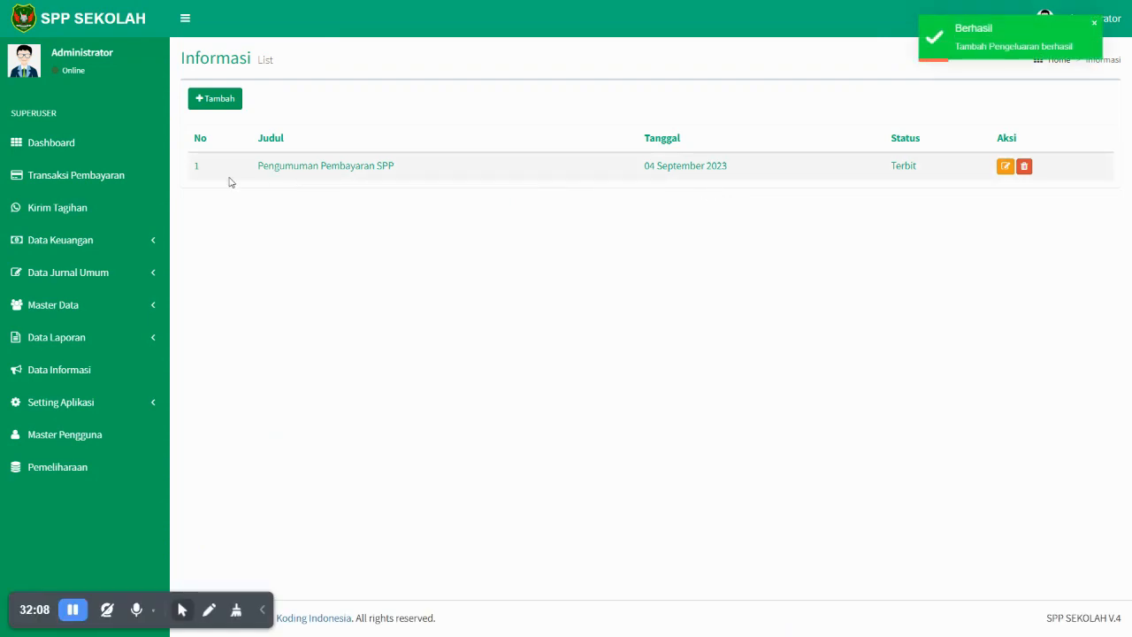
# - Check the new Pengumuman Pembayaran SPP entry in the Informasi list
pyautogui.moveTo(194, 168); pyautogui.dragTo(1023, 223)
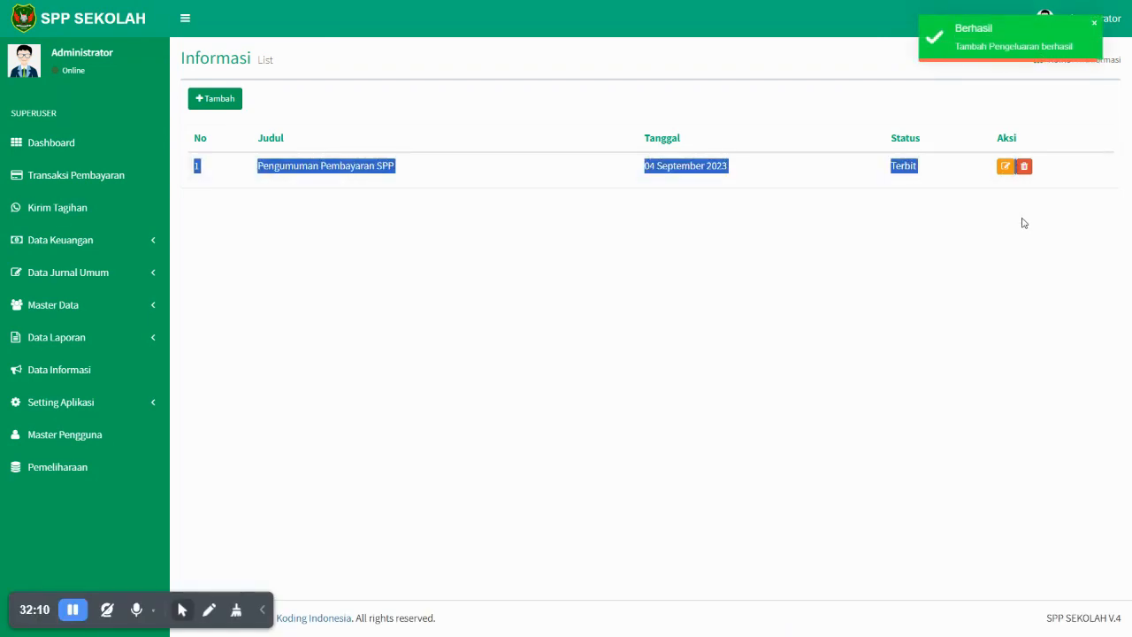
pyautogui.click(1017, 229)
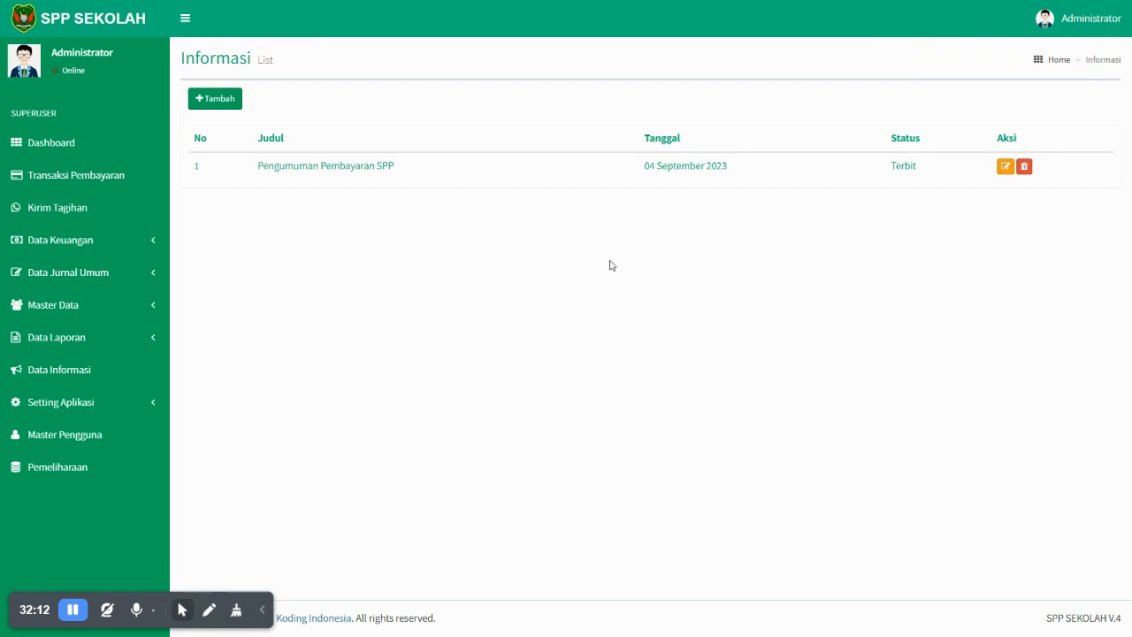
pyautogui.moveTo(253, 169); pyautogui.dragTo(440, 168)
pyautogui.click(441, 166)
pyautogui.click(106, 405)
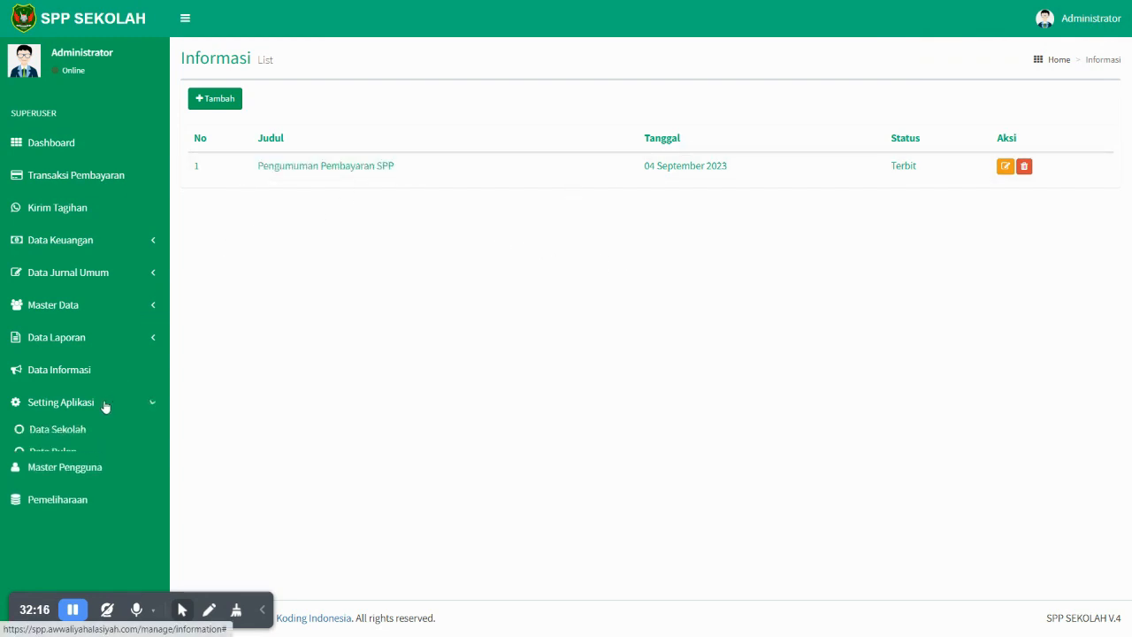
# - Review Data Sekolah settings, keeping SMP/MTS as school level and checking the WhatsApp API Gateway
pyautogui.click(79, 431)
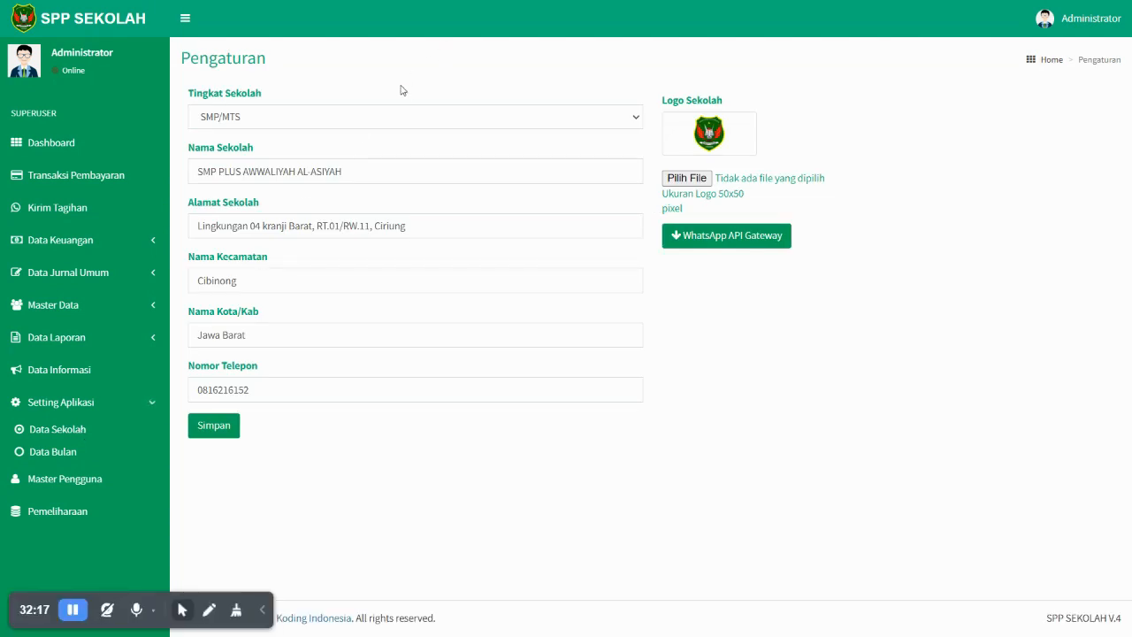
pyautogui.click(285, 125)
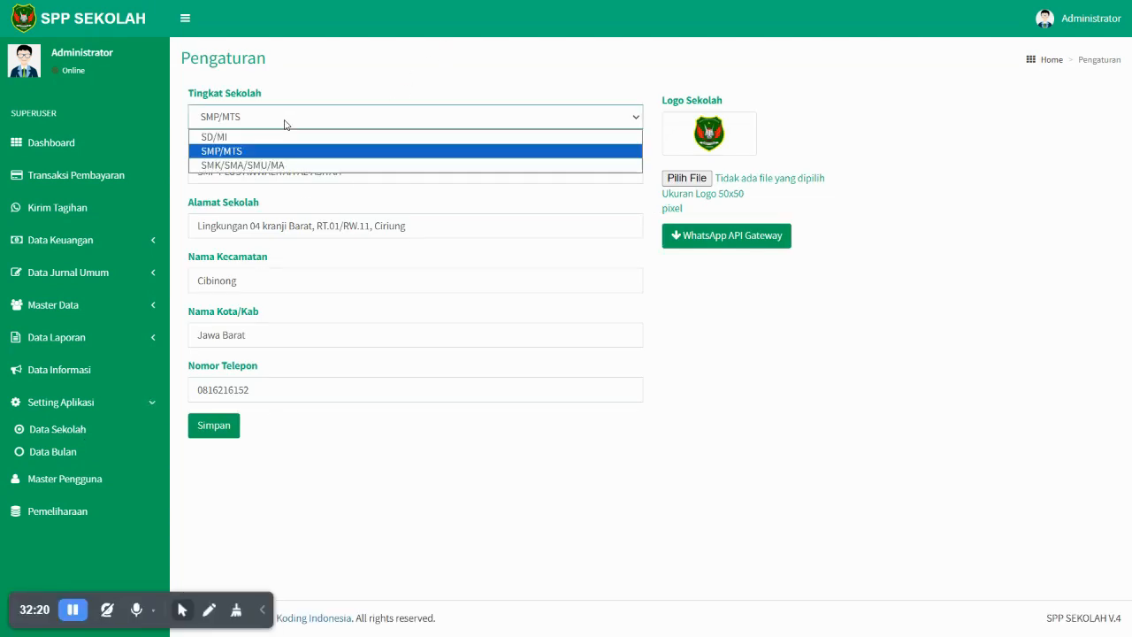
pyautogui.click(284, 123)
pyautogui.click(283, 121)
pyautogui.click(272, 148)
pyautogui.click(700, 238)
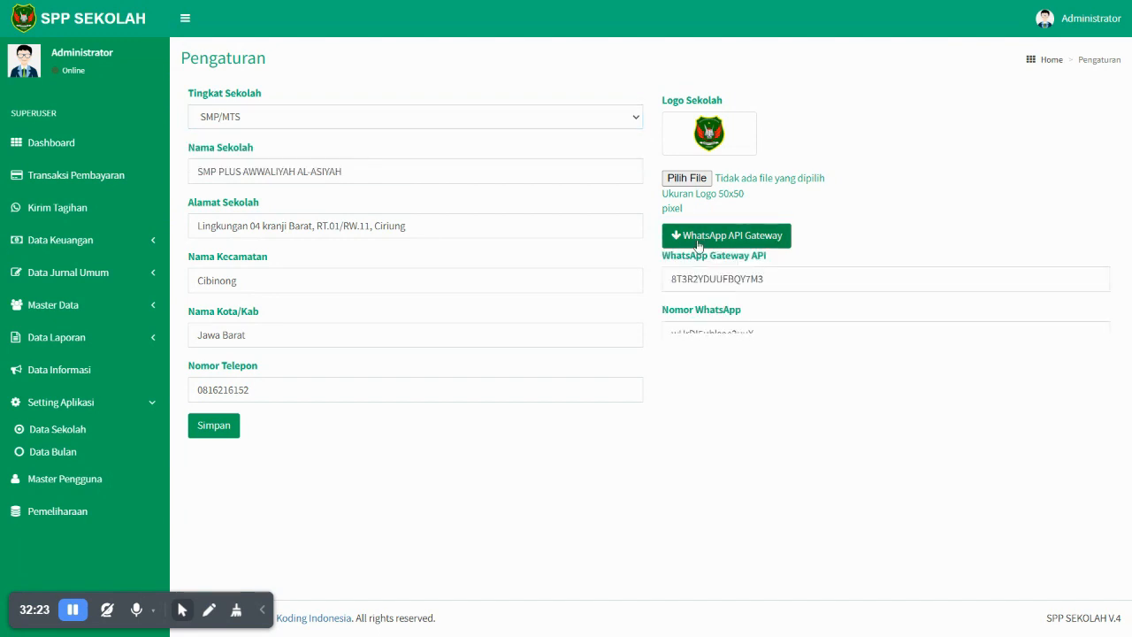
pyautogui.click(728, 237)
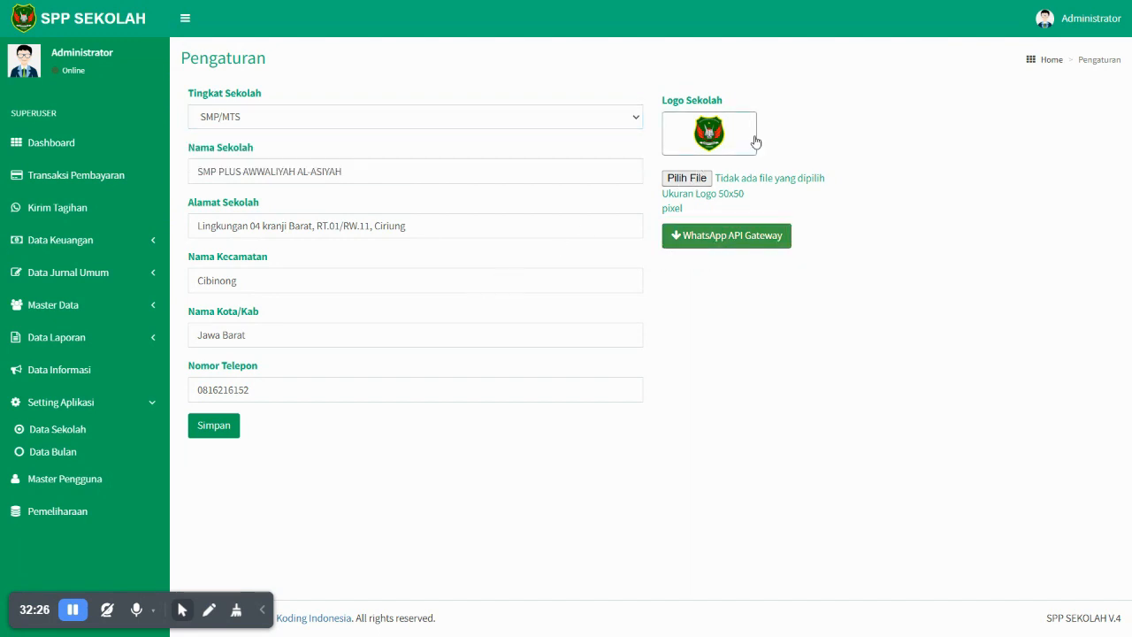
pyautogui.click(727, 236)
pyautogui.click(727, 237)
# - Open the Juli month in Data Bulan, cancel without changes, then open Master Pengguna
pyautogui.click(67, 455)
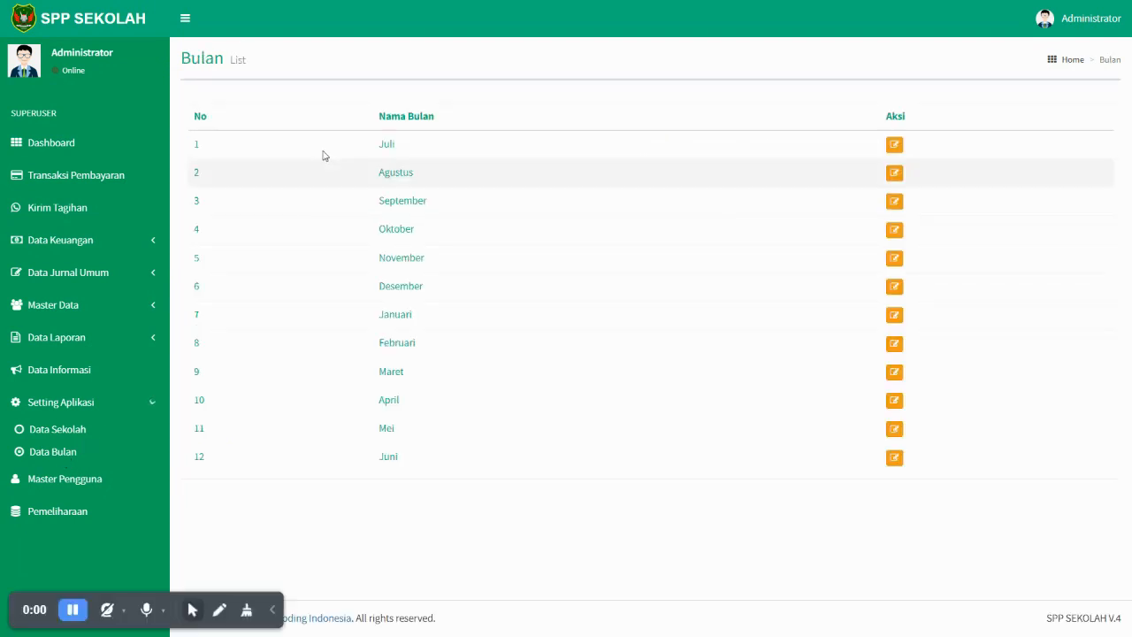
pyautogui.click(894, 145)
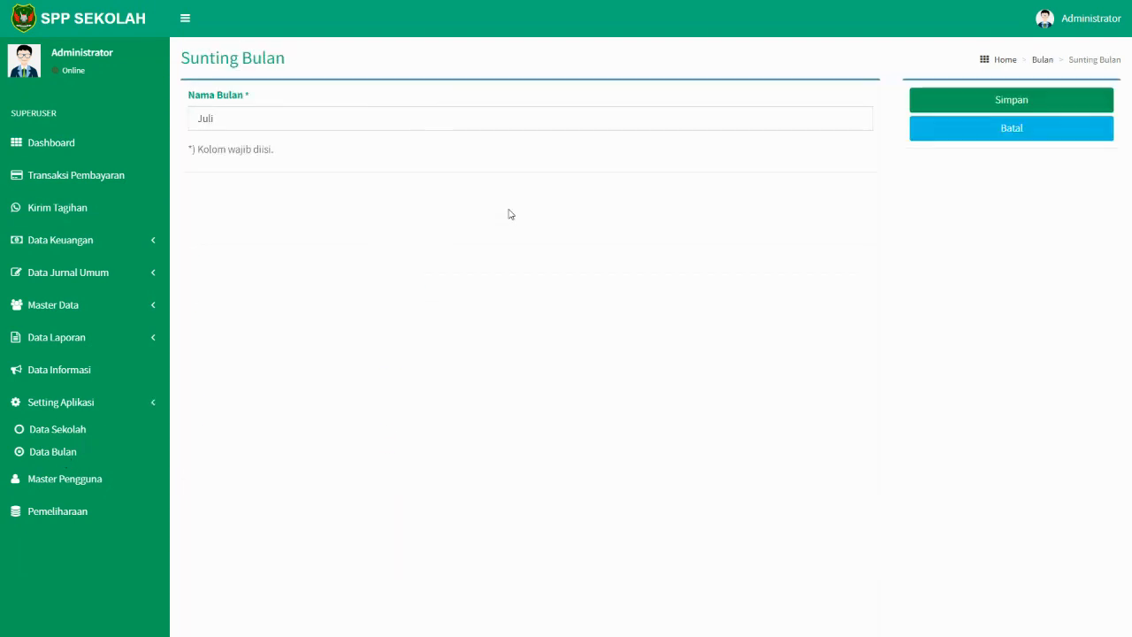
pyautogui.click(266, 125)
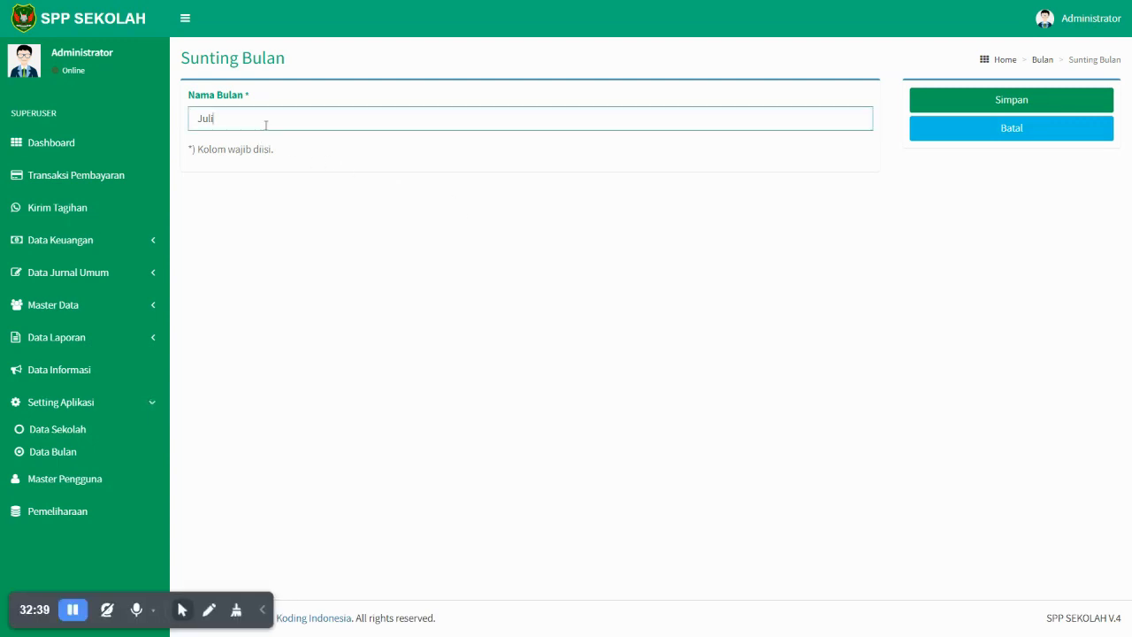
pyautogui.click(984, 132)
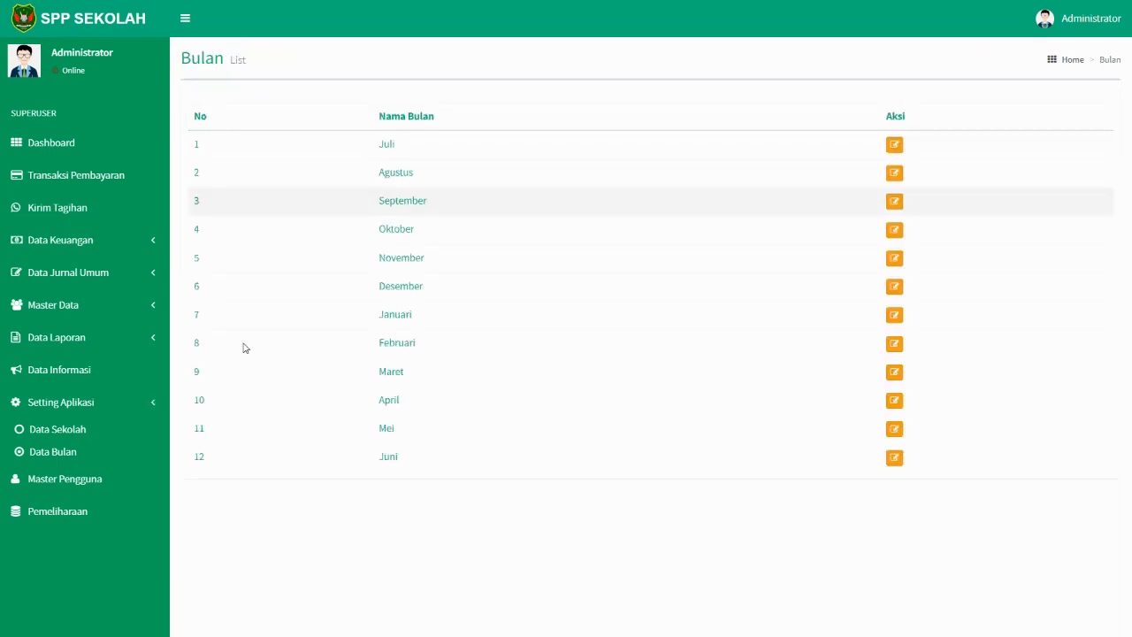
pyautogui.click(84, 481)
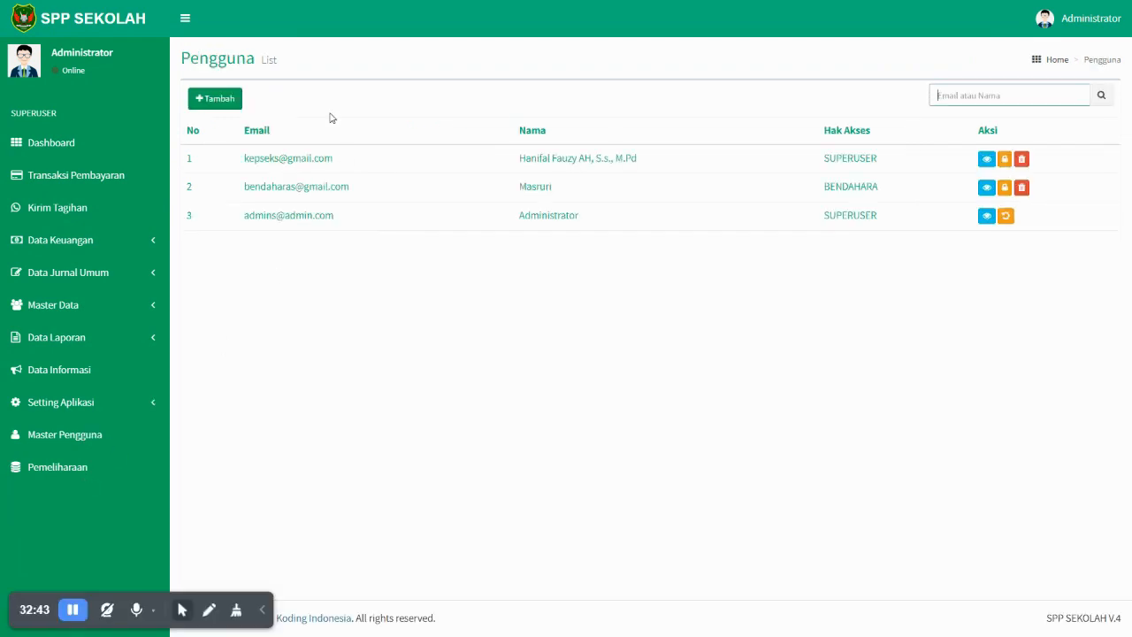
# - Look over a blank Tambah Pengguna form, then go to the Pemeliharaan page
pyautogui.click(231, 99)
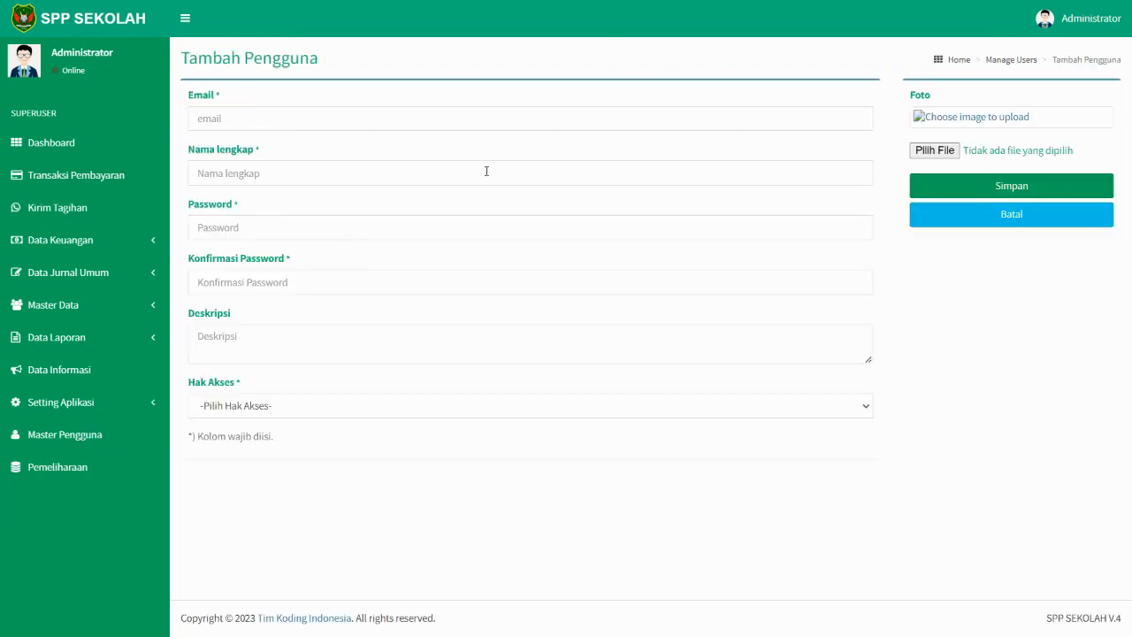
pyautogui.click(362, 124)
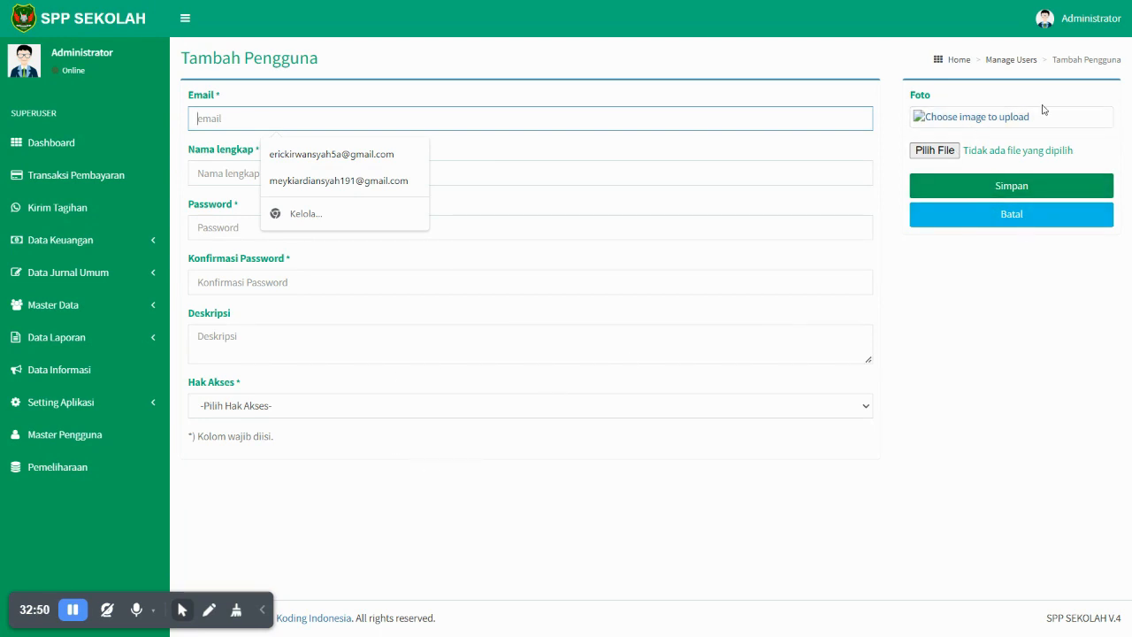
pyautogui.click(78, 469)
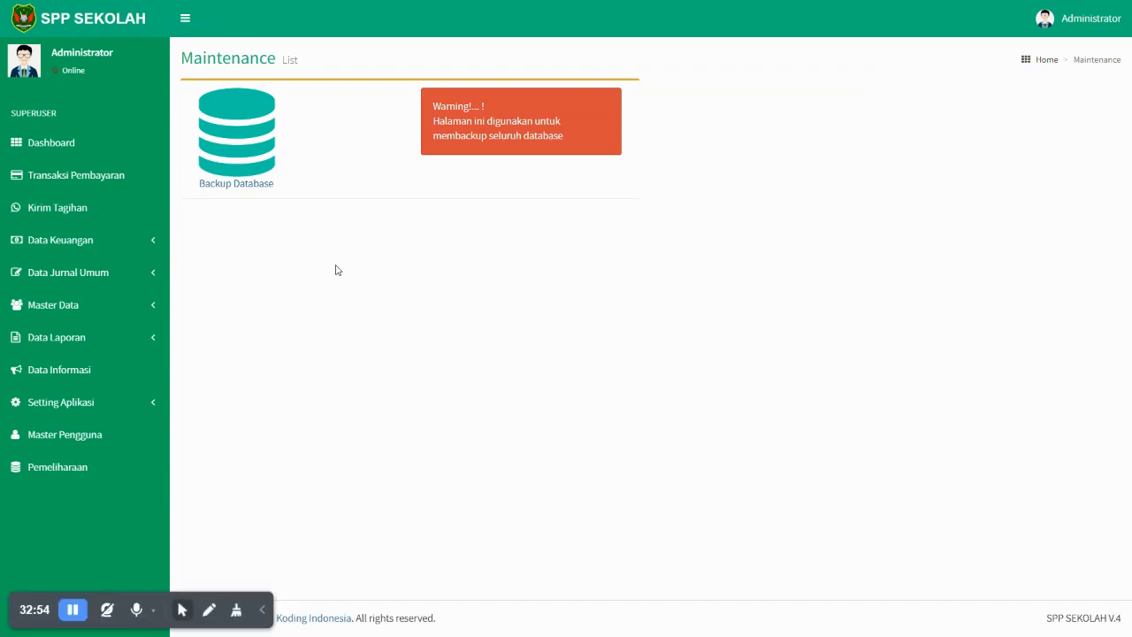
# - Return to Master Pengguna via Dashboard, select the bendahara's email, and open the Administrator menu
pyautogui.click(78, 144)
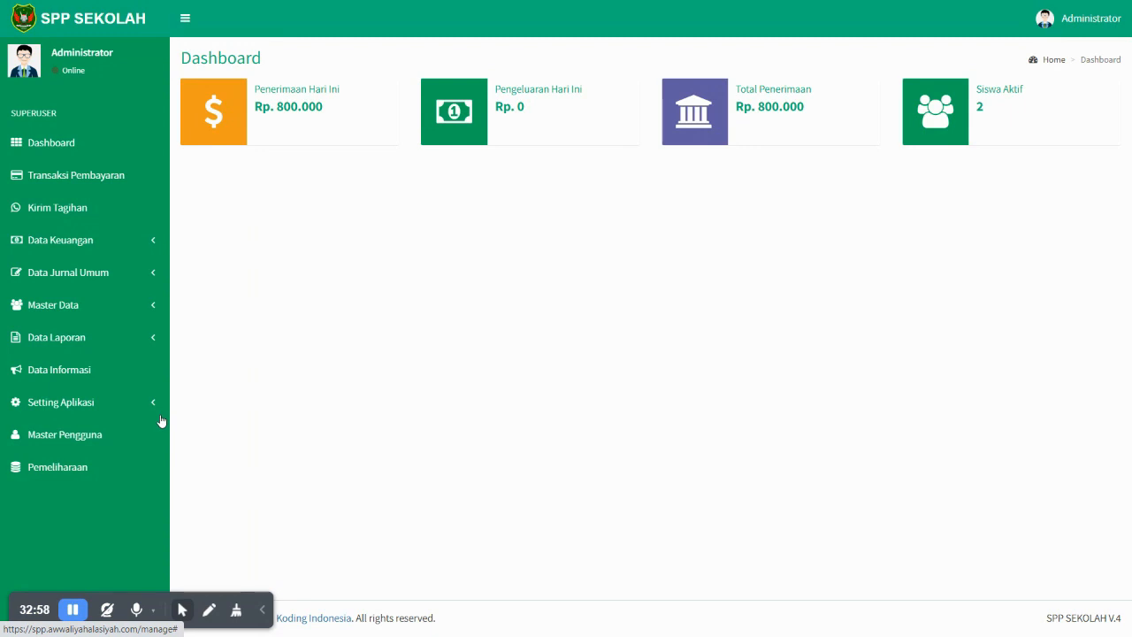
pyautogui.click(106, 432)
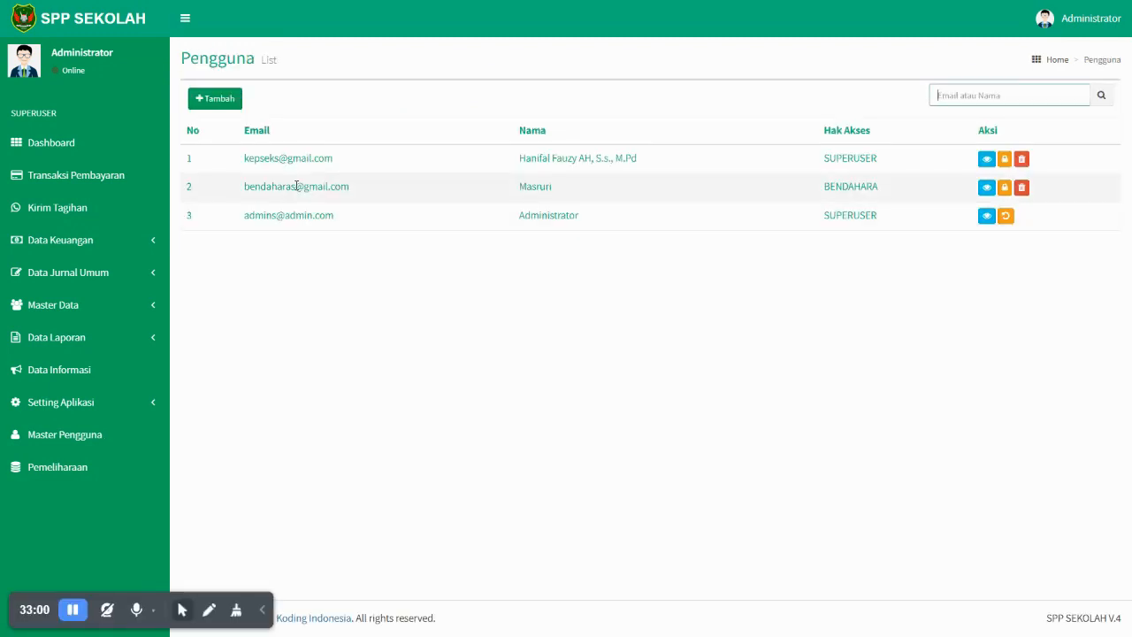
pyautogui.moveTo(379, 188); pyautogui.dragTo(248, 187)
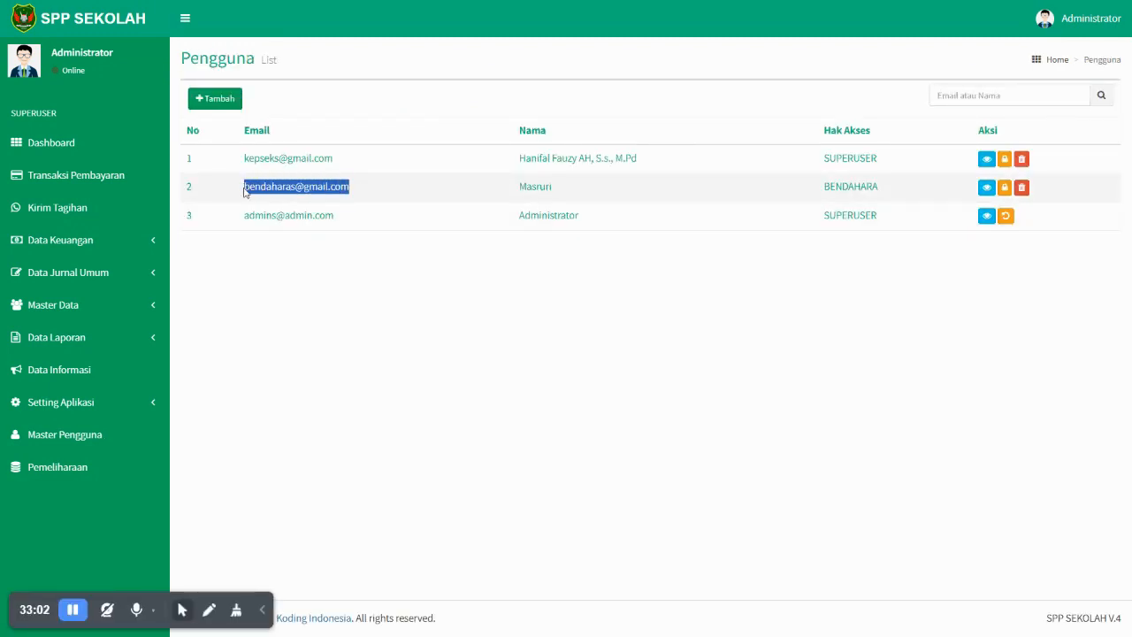
pyautogui.click(1067, 30)
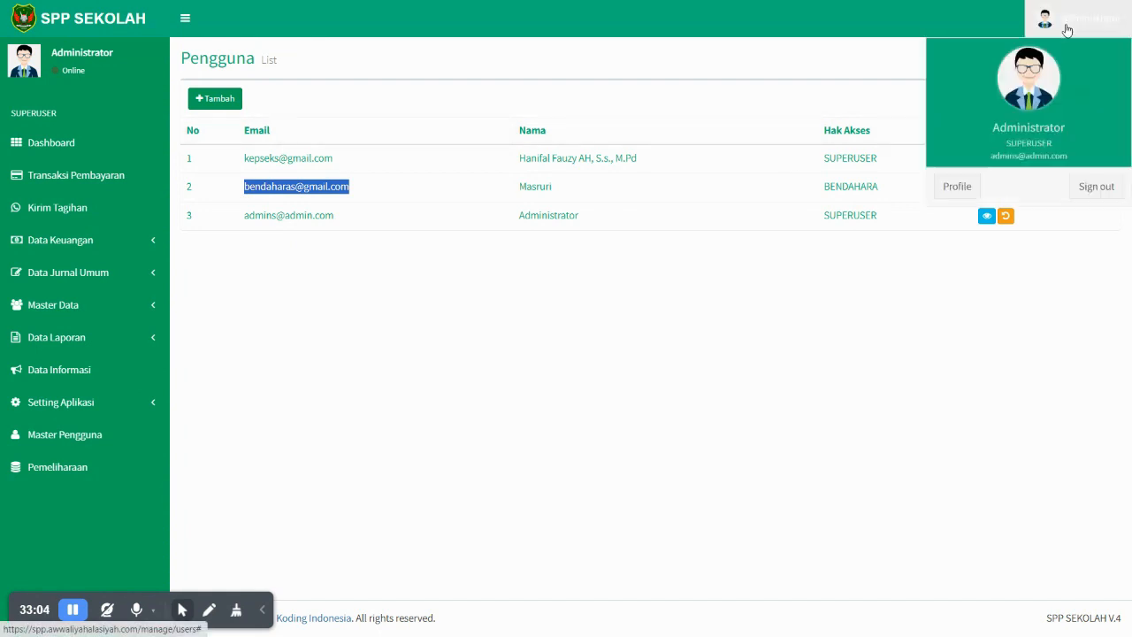
# - Sign out and log in as bendahara with the pasted email and the account password
pyautogui.click(1096, 189)
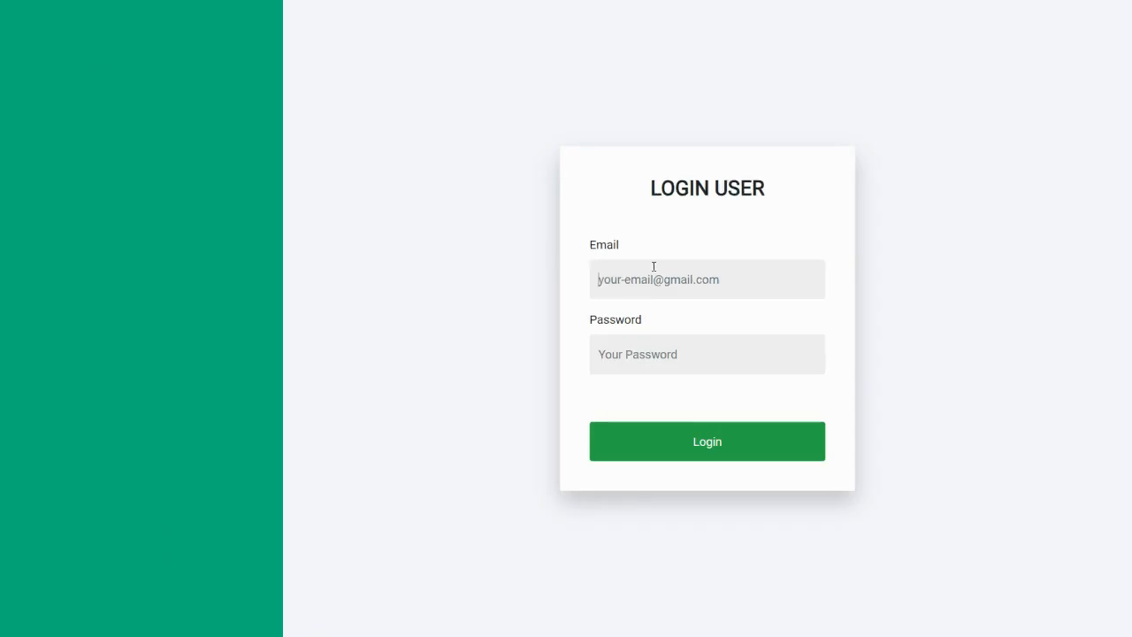
pyautogui.hotkey('ctrl', 'v')
pyautogui.click(673, 358)
pyautogui.write('••••')
pyautogui.press('Return')
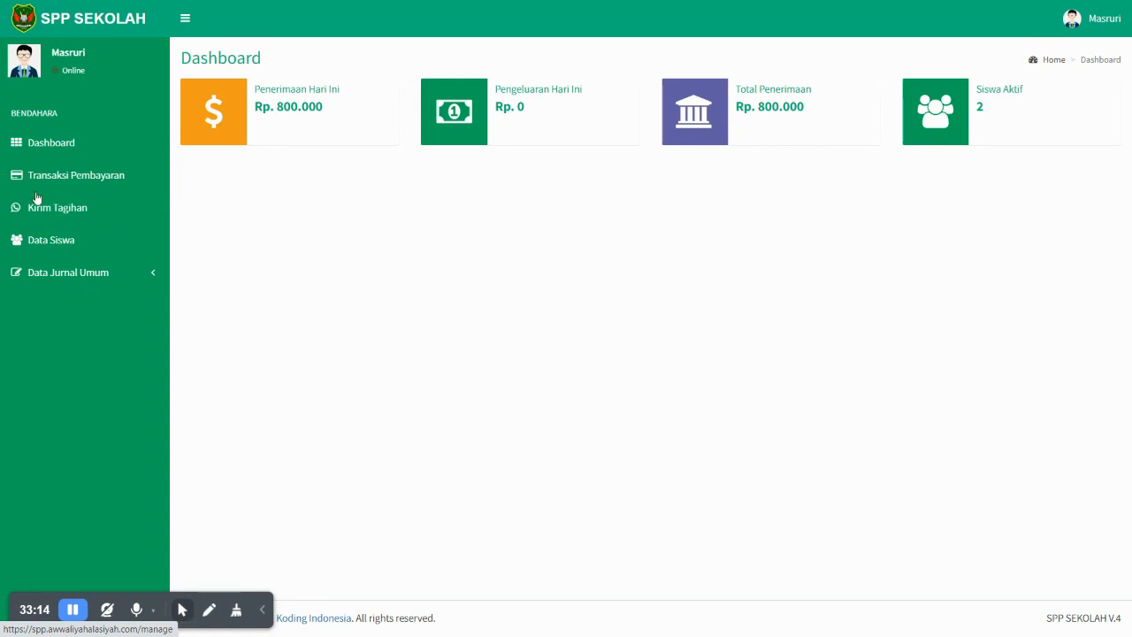
# - Visit Transaksi Pembayaran, Kirim Tagihan and Data Siswa, and expand Data Jurnal Umum
pyautogui.click(102, 175)
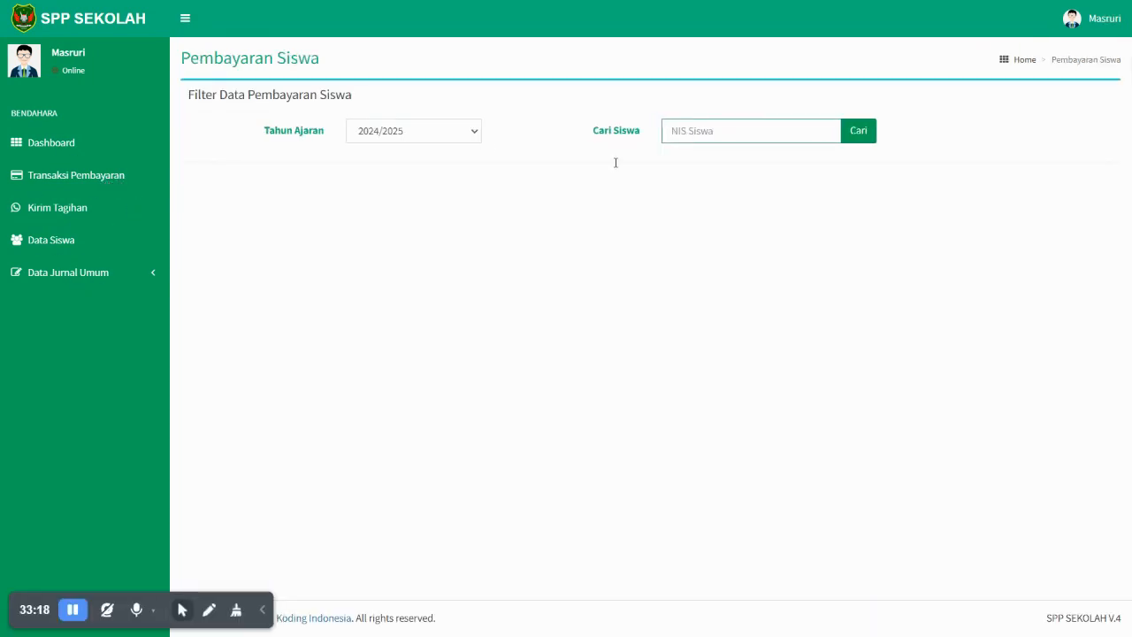
pyautogui.click(73, 209)
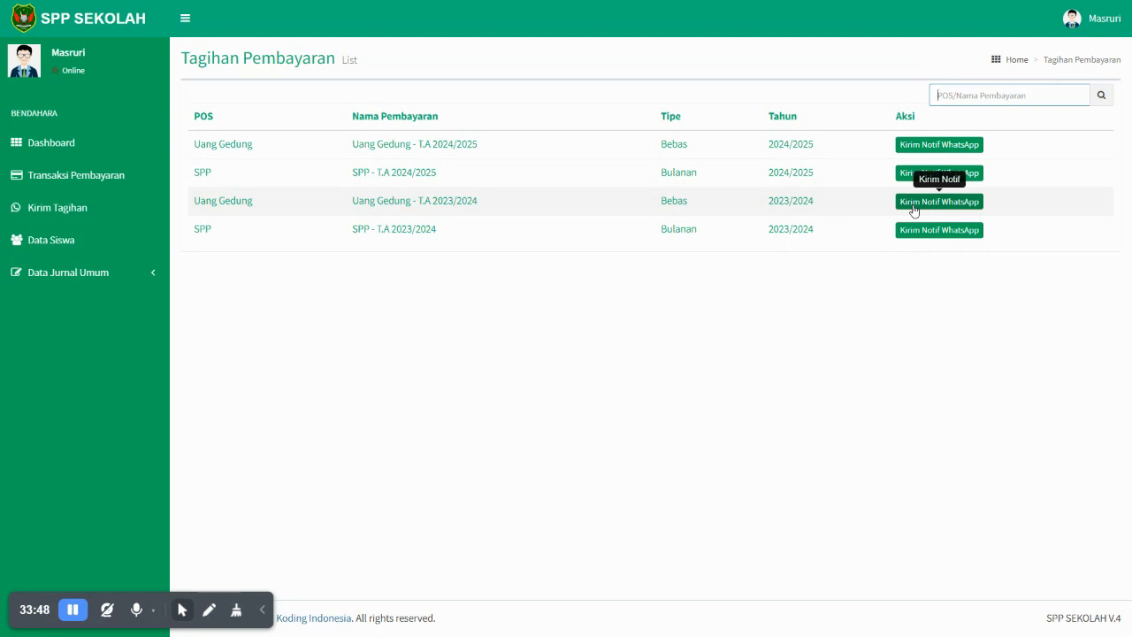
pyautogui.click(55, 243)
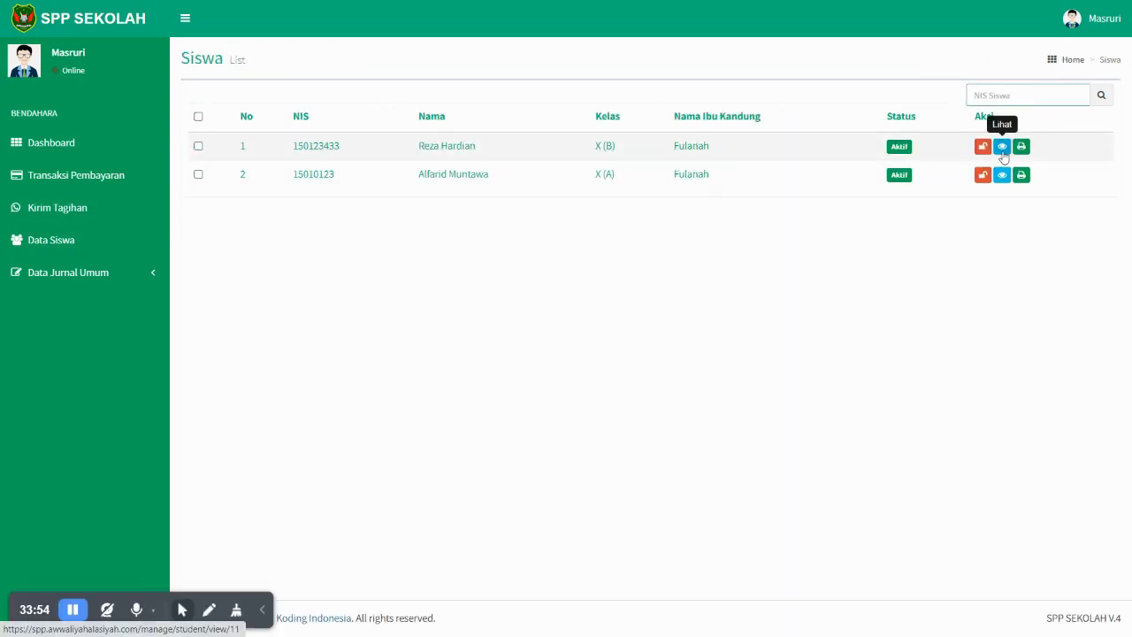
pyautogui.click(108, 274)
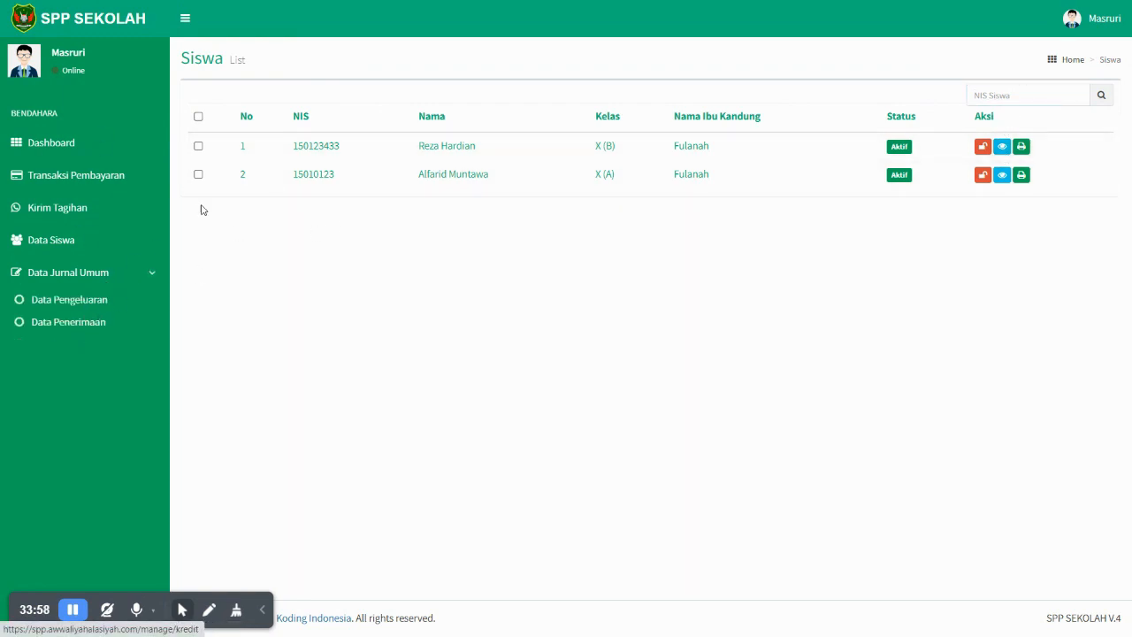
pyautogui.click(1103, 31)
# - Sign out of bendahara and log in with the principal's email and password
pyautogui.click(1101, 198)
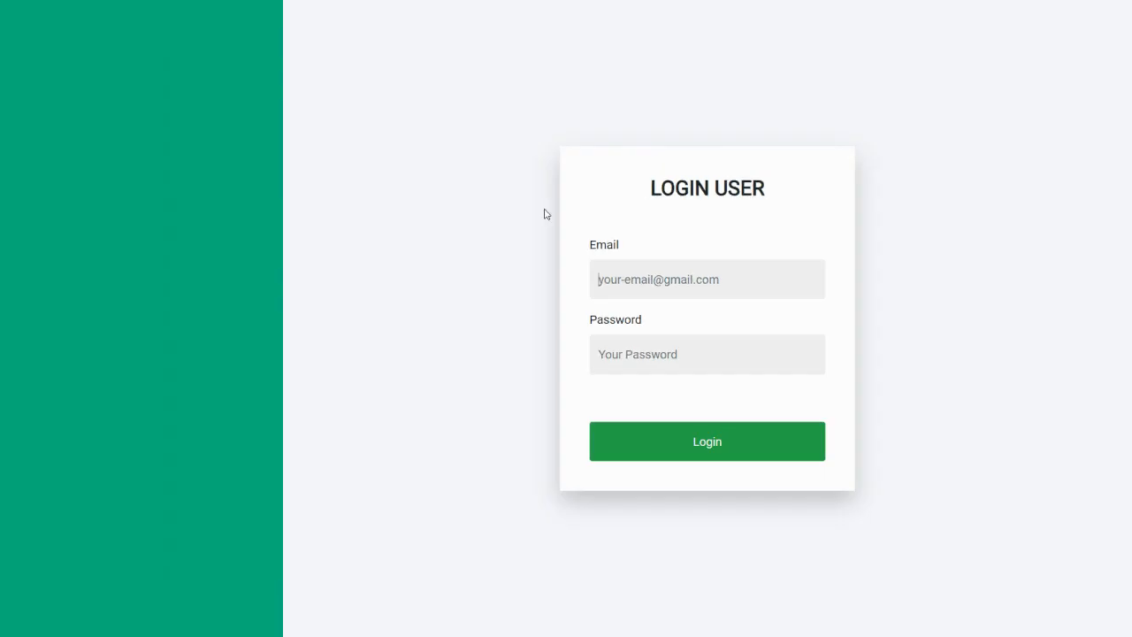
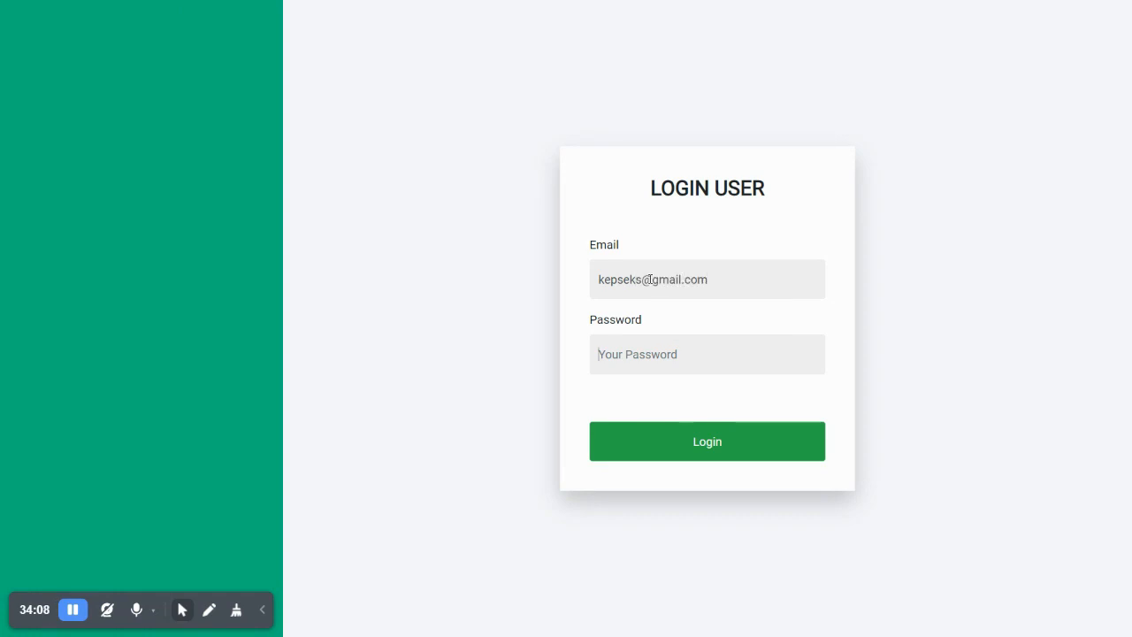
pyautogui.press('Tab')
pyautogui.write('••••')
pyautogui.press('Return')
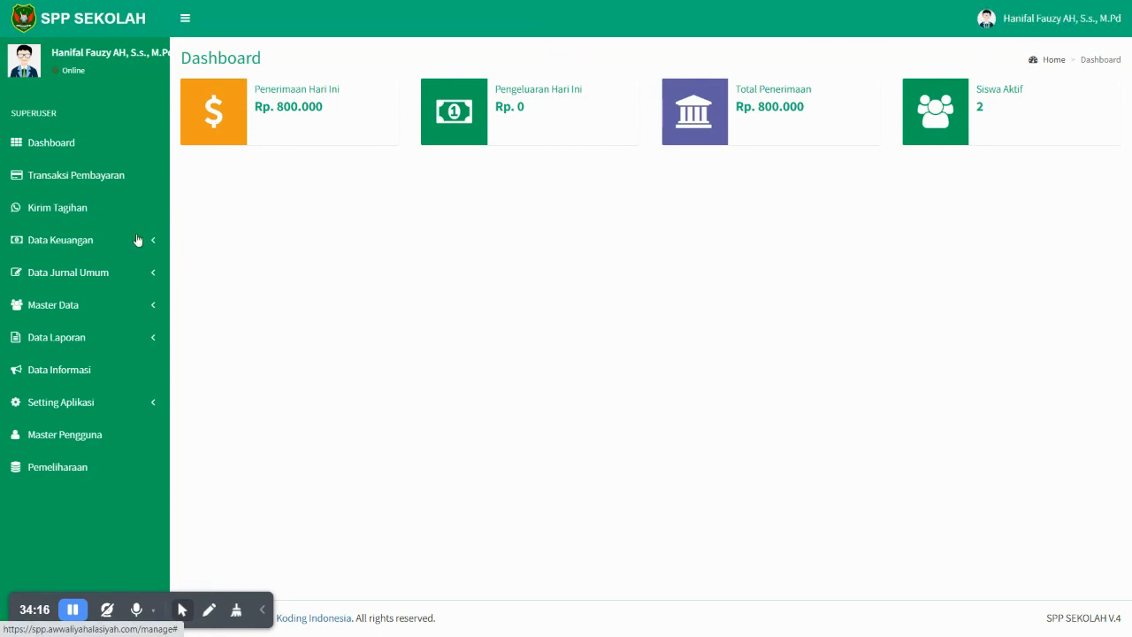
# - View the principal's Detail Profil page, then sign out to the LOGIN USER page
pyautogui.click(1042, 33)
pyautogui.click(1091, 38)
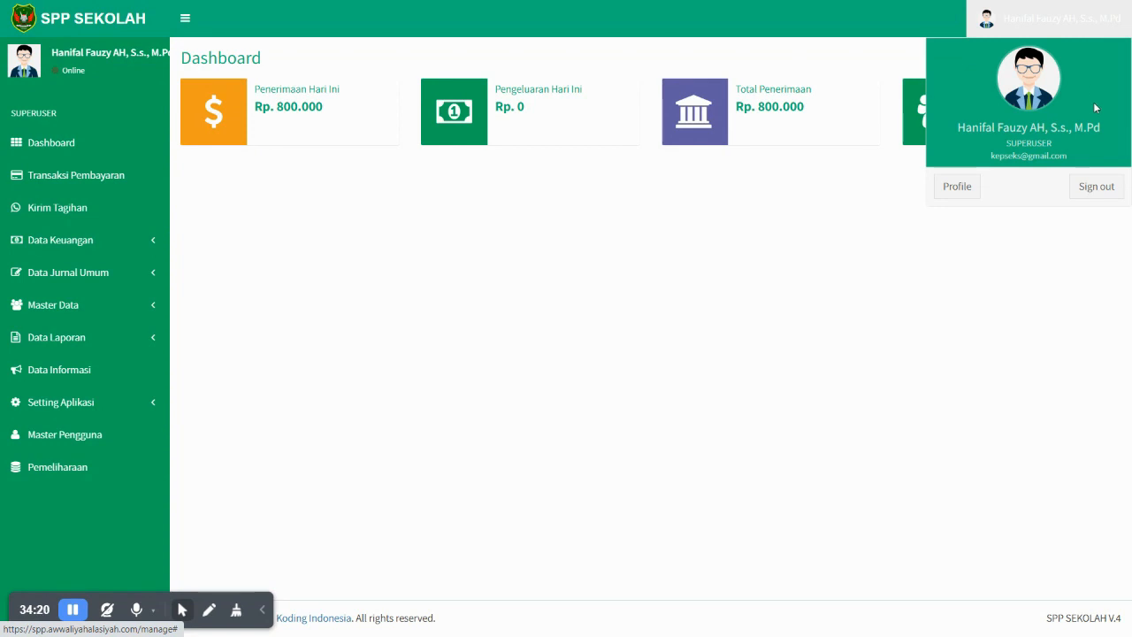
pyautogui.click(964, 193)
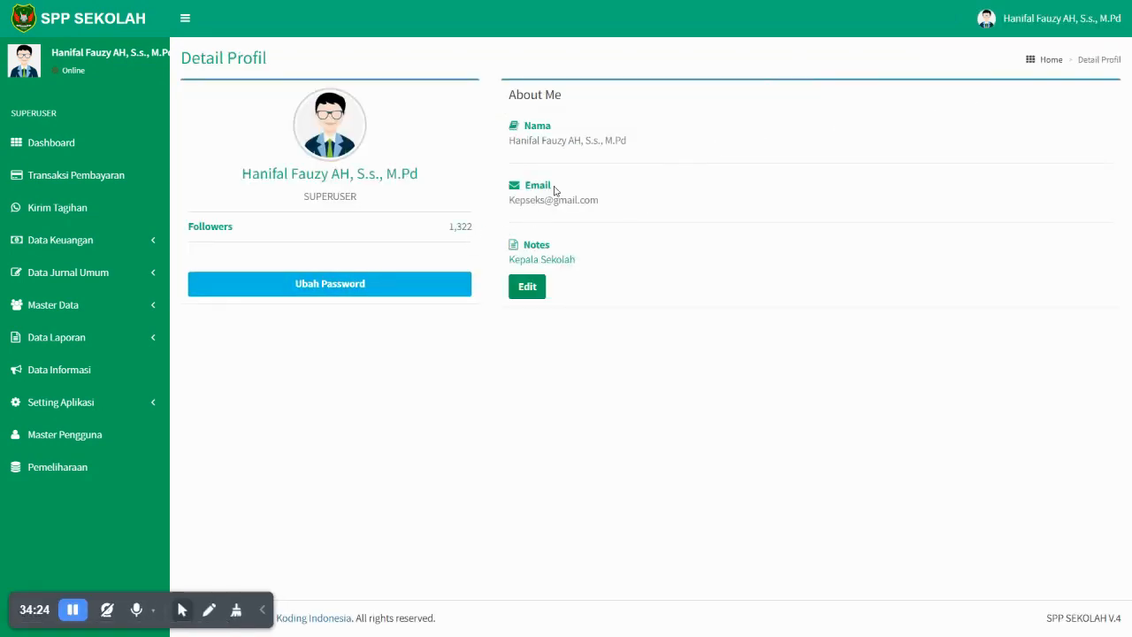
pyautogui.click(1095, 29)
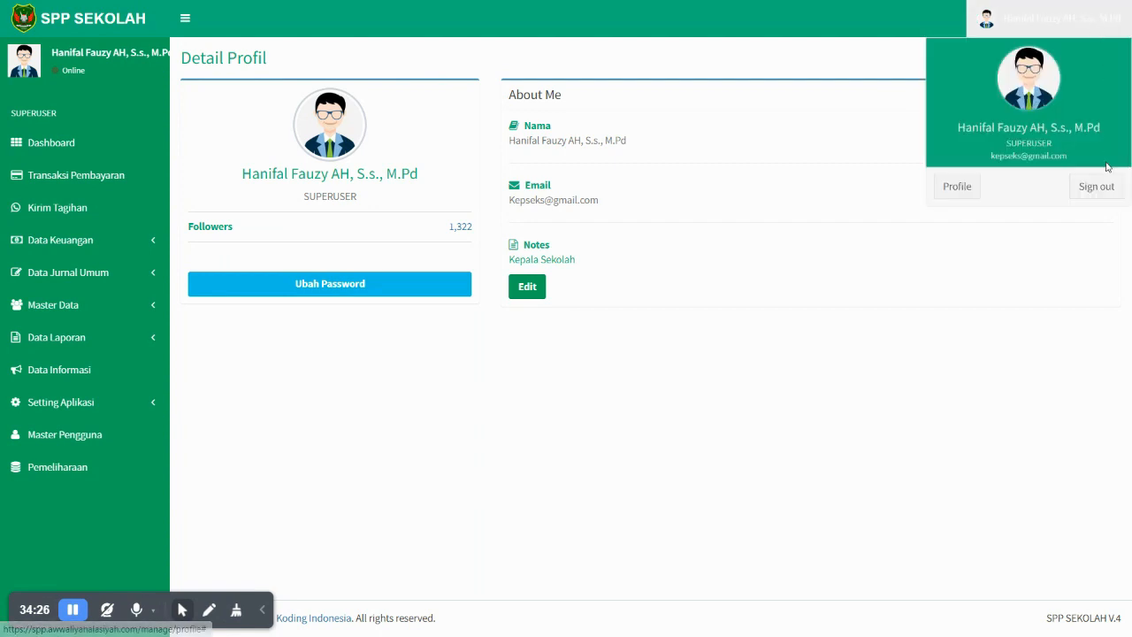
pyautogui.click(1091, 193)
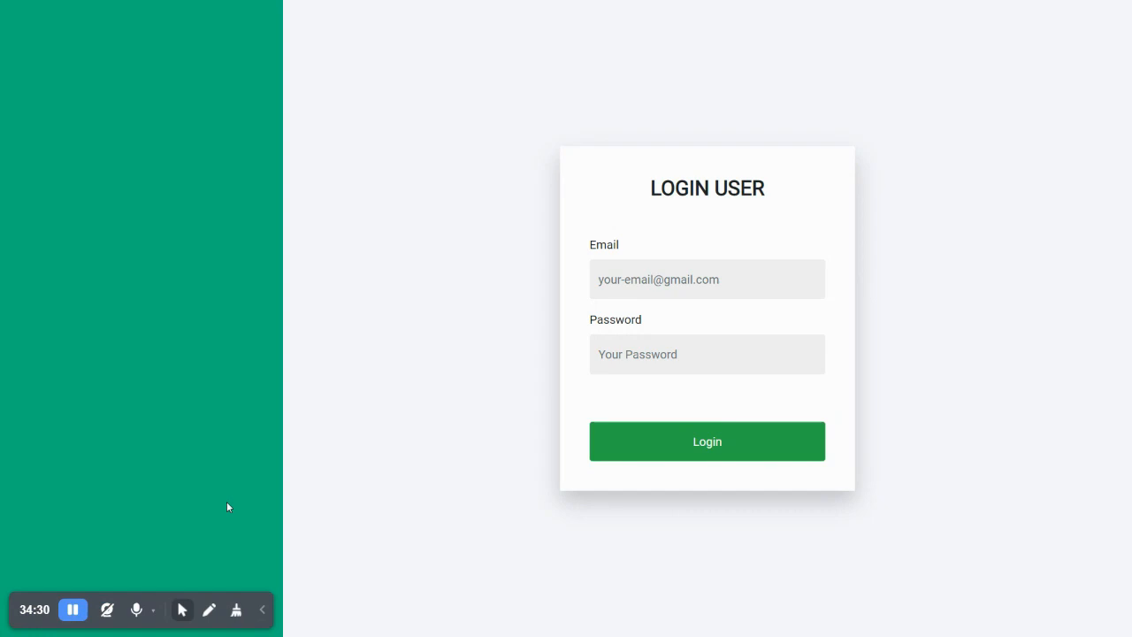
# - Log back in using the saved principal e-mail and the account password
pyautogui.click(658, 280)
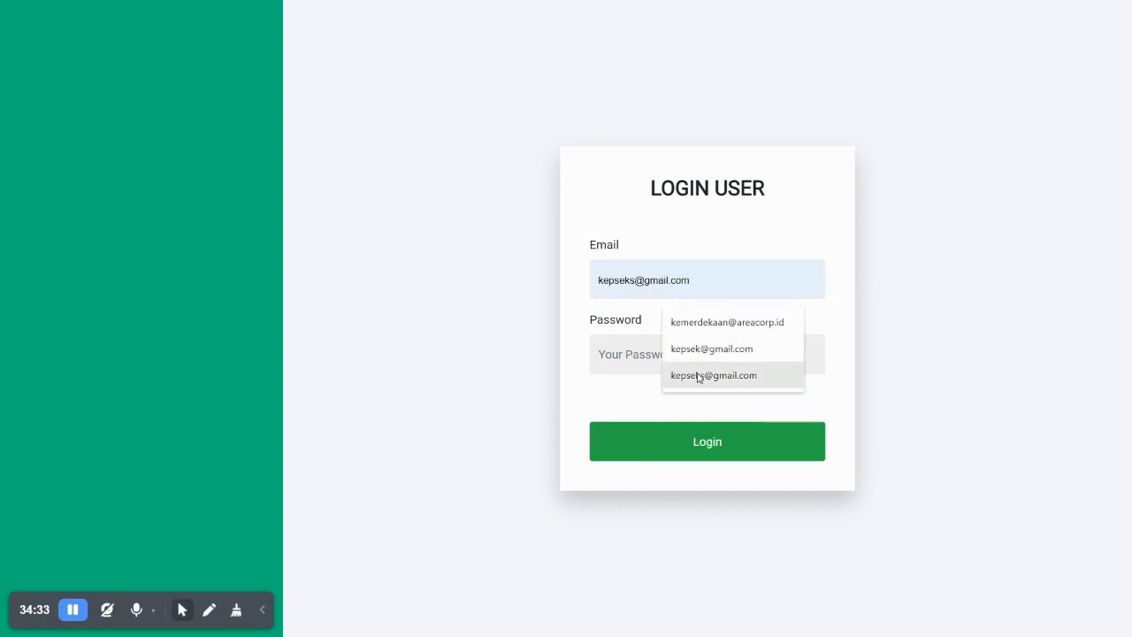
pyautogui.click(698, 373)
pyautogui.write('•••')
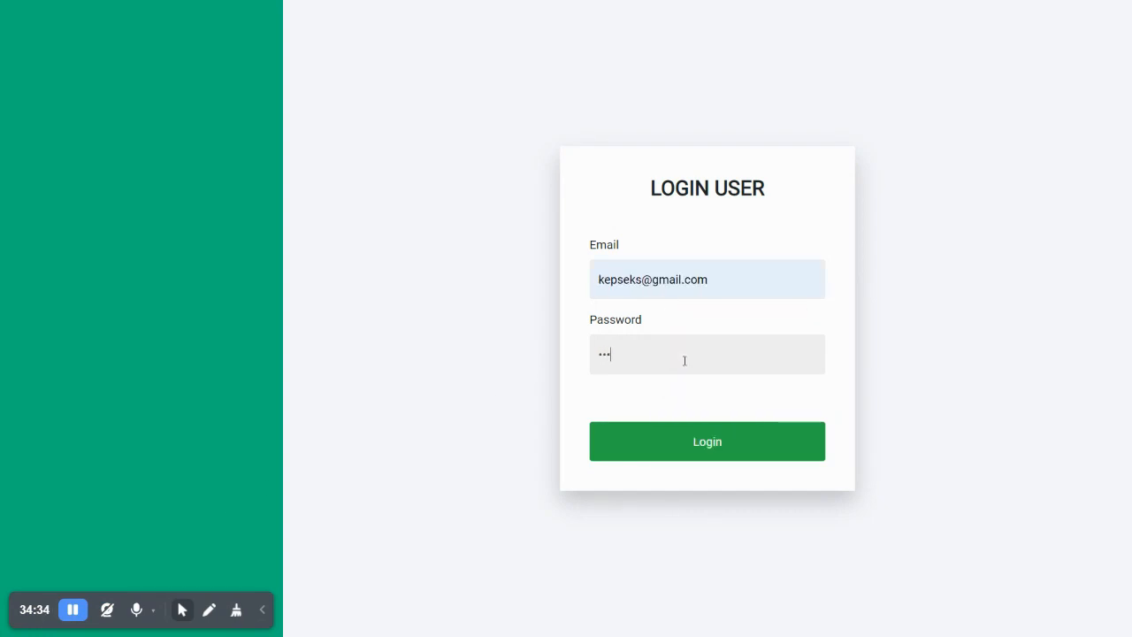
pyautogui.write('••')
pyautogui.press('Return')
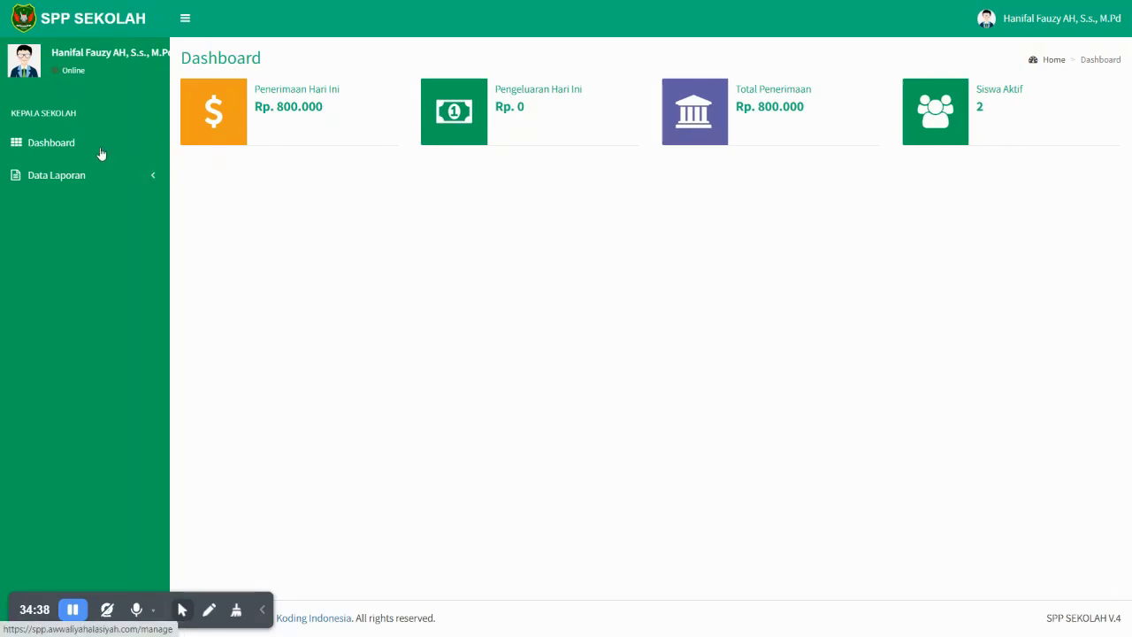
# - Expand and collapse Data Laporan on the Kepala Sekolah dashboard
pyautogui.click(85, 184)
pyautogui.click(84, 184)
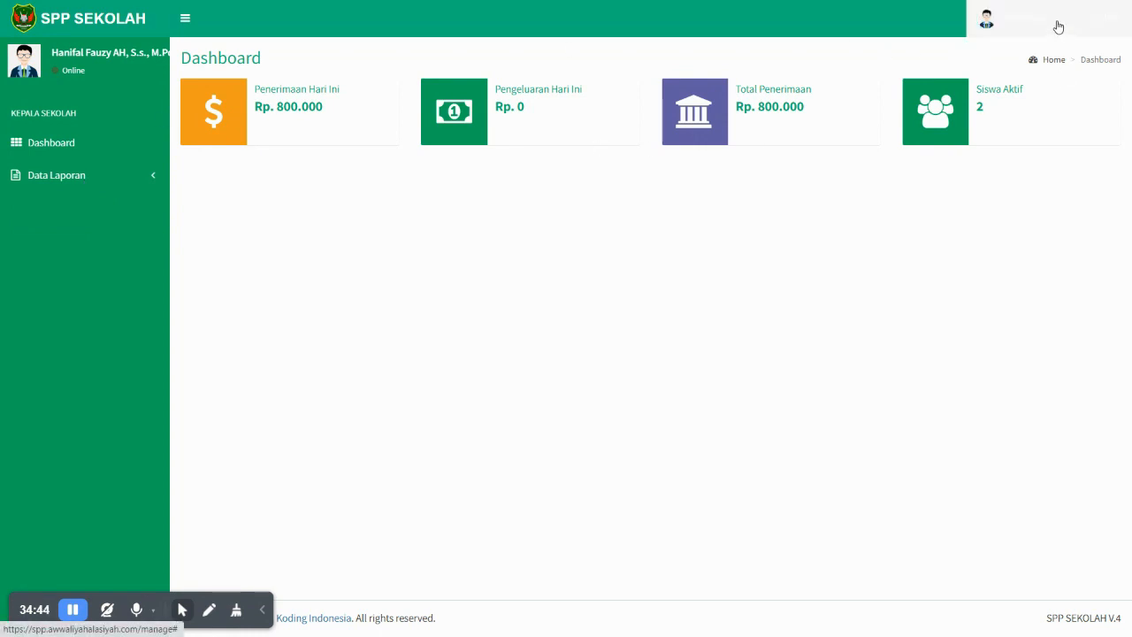
pyautogui.click(1059, 26)
# - Sign out and strip the login path from the web address to load the Selamat Datang portal
pyautogui.click(1100, 186)
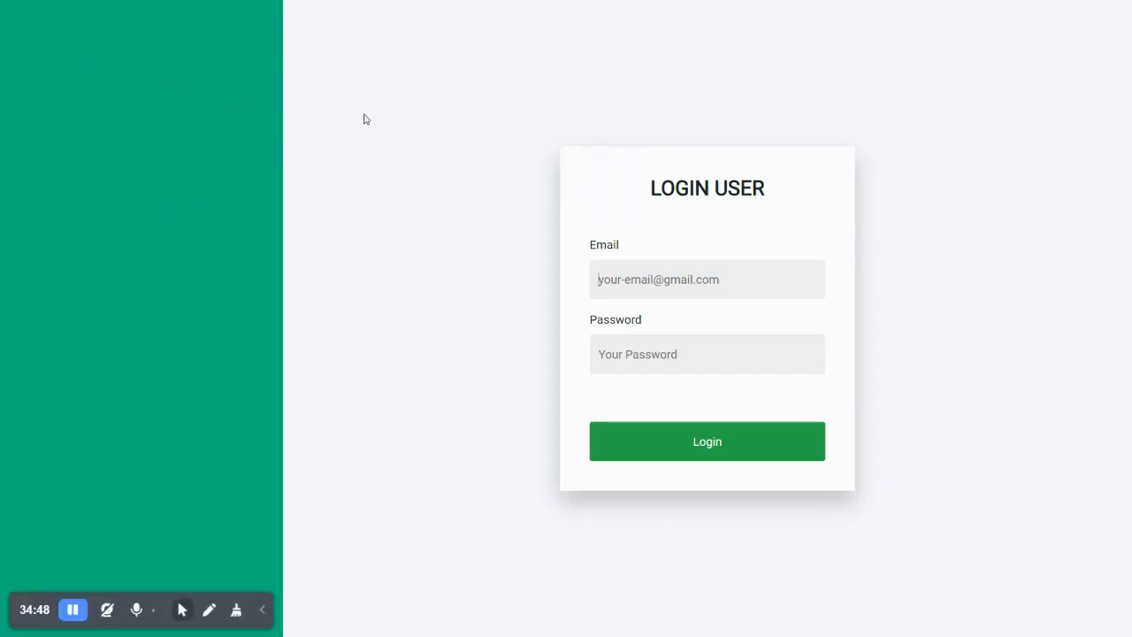
pyautogui.press('F11')
pyautogui.moveTo(425, 40); pyautogui.dragTo(266, 41)
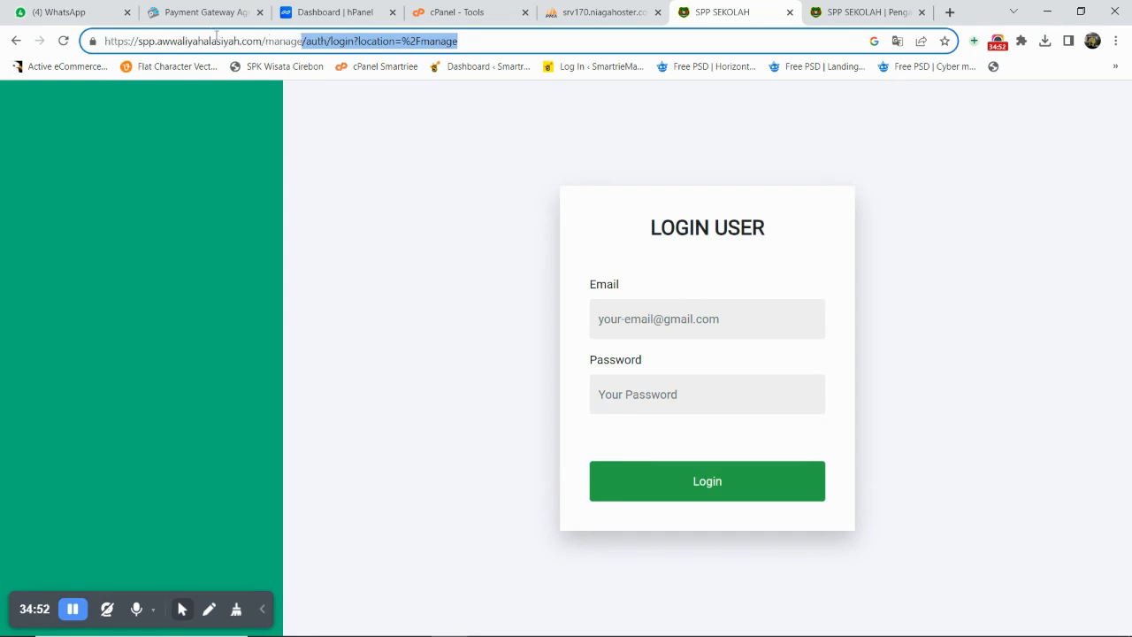
pyautogui.keyDown('shift'); pyautogui.click(265, 41); pyautogui.keyUp('shift')
pyautogui.press('BackSpace')
pyautogui.press('Return')
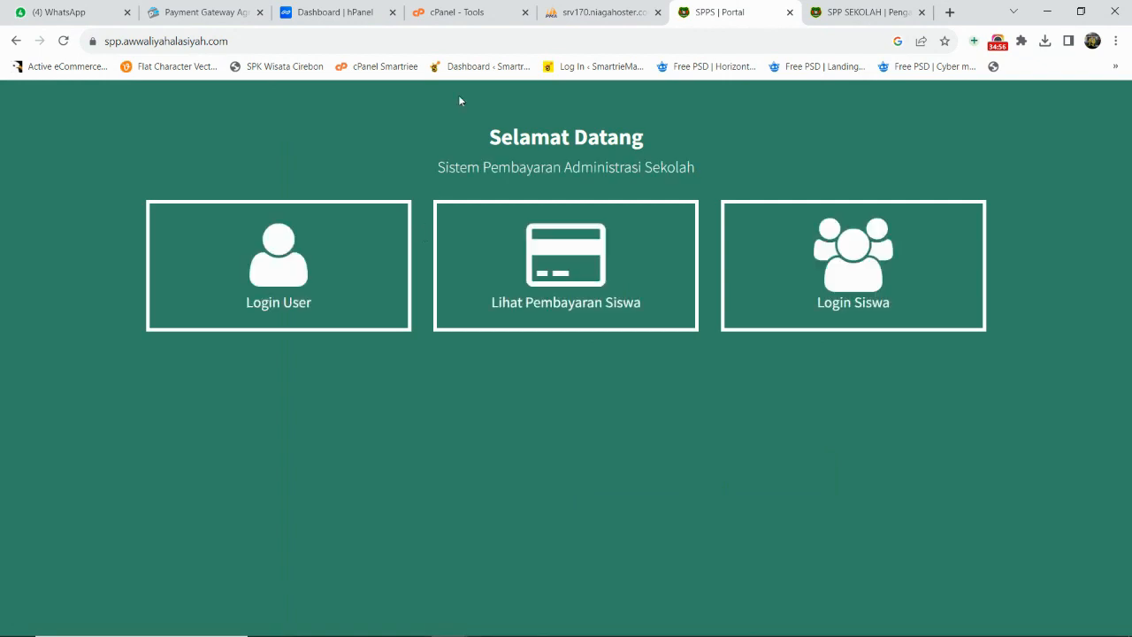
pyautogui.click(585, 5)
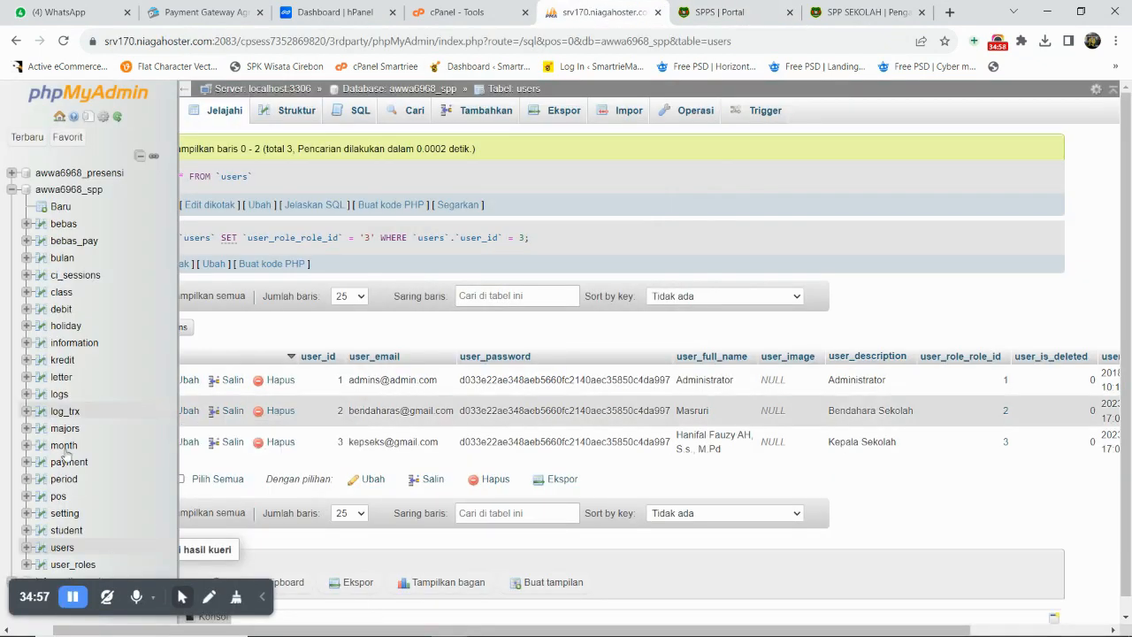
pyautogui.click(67, 531)
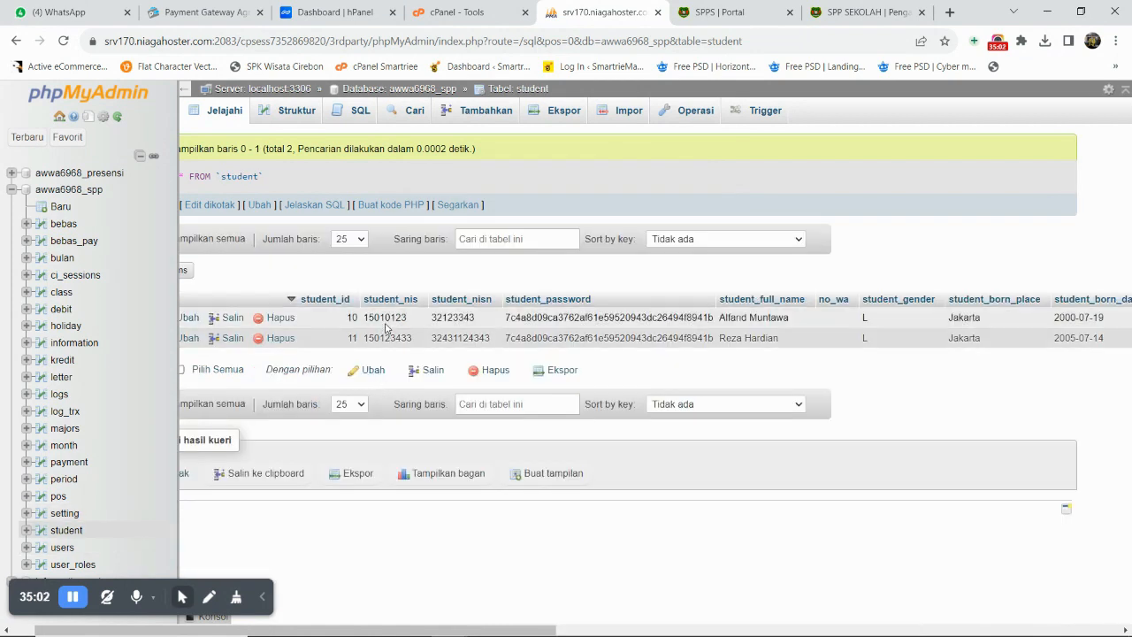
pyautogui.doubleClick(385, 318)
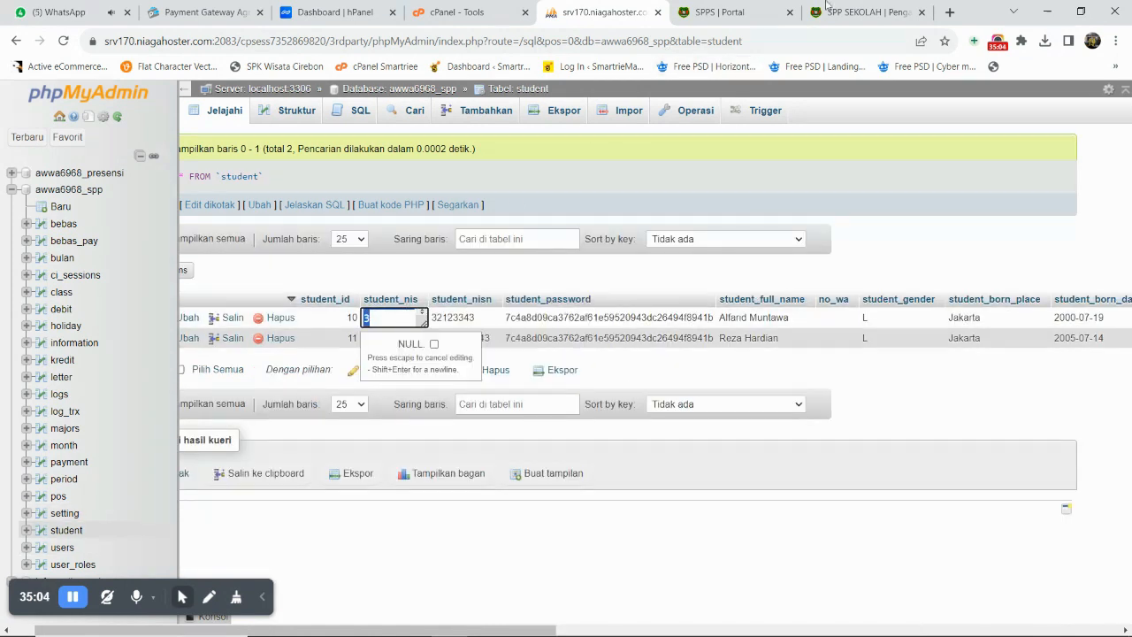
pyautogui.click(841, 11)
# - On Lihat Pembayaran Siswa, search the student's 2023/2024 bills by NIS
pyautogui.click(712, 11)
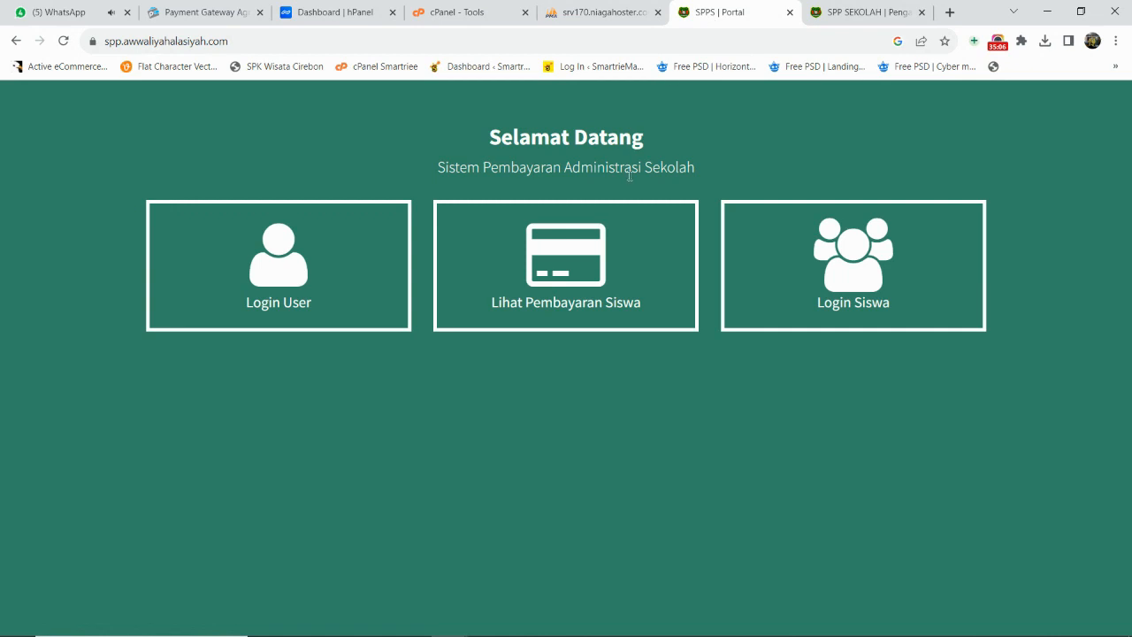
pyautogui.press('F11')
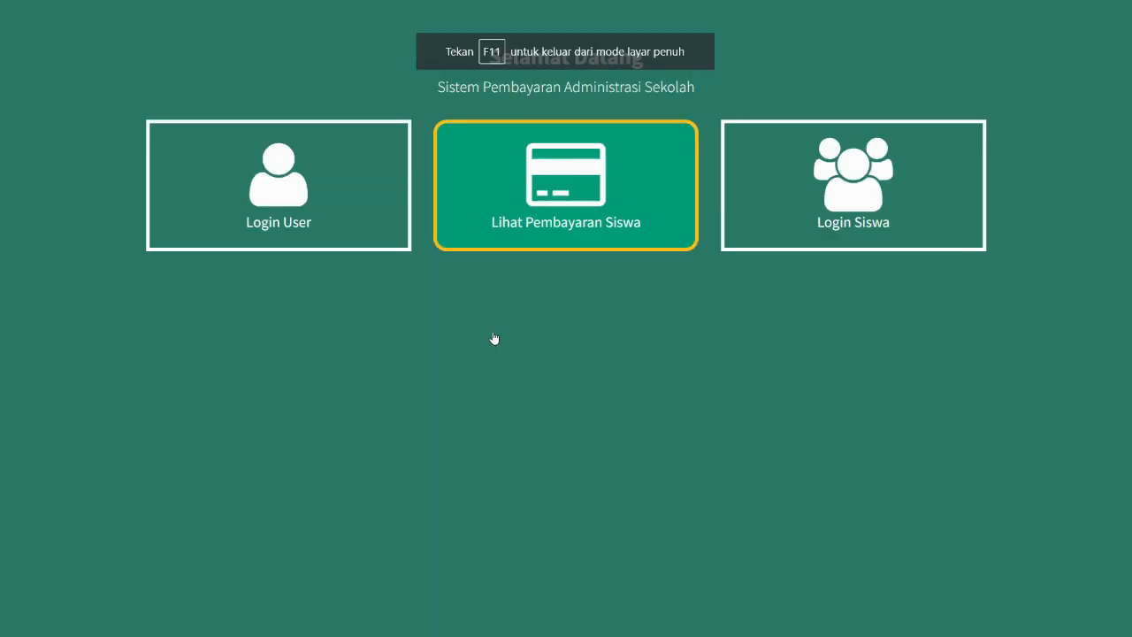
pyautogui.click(544, 219)
pyautogui.click(313, 118)
pyautogui.click(285, 147)
pyautogui.click(654, 115)
pyautogui.click(672, 175)
pyautogui.click(821, 115)
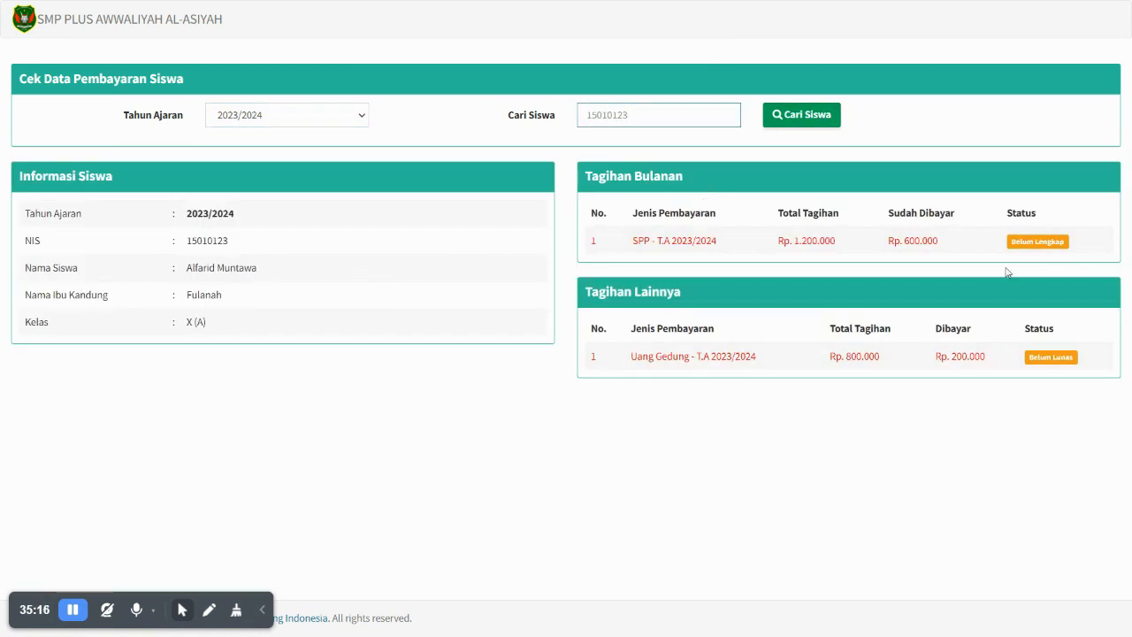
# - Expand and collapse the SPP bill's monthly breakdown (600.000 of 1.200.000 paid)
pyautogui.click(1064, 244)
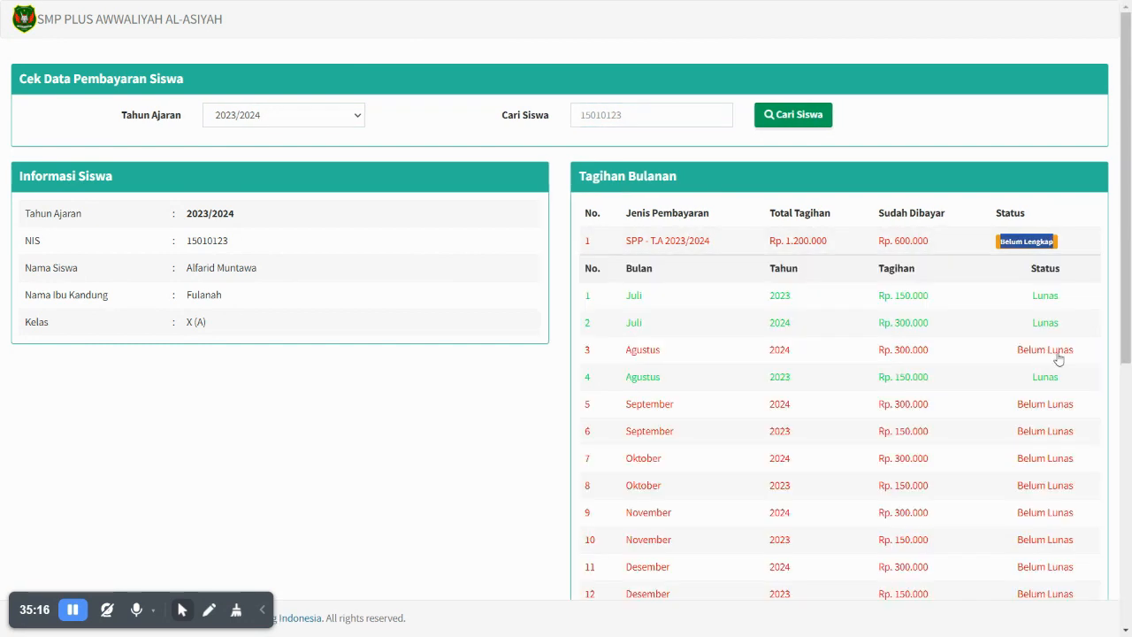
pyautogui.click(1023, 242)
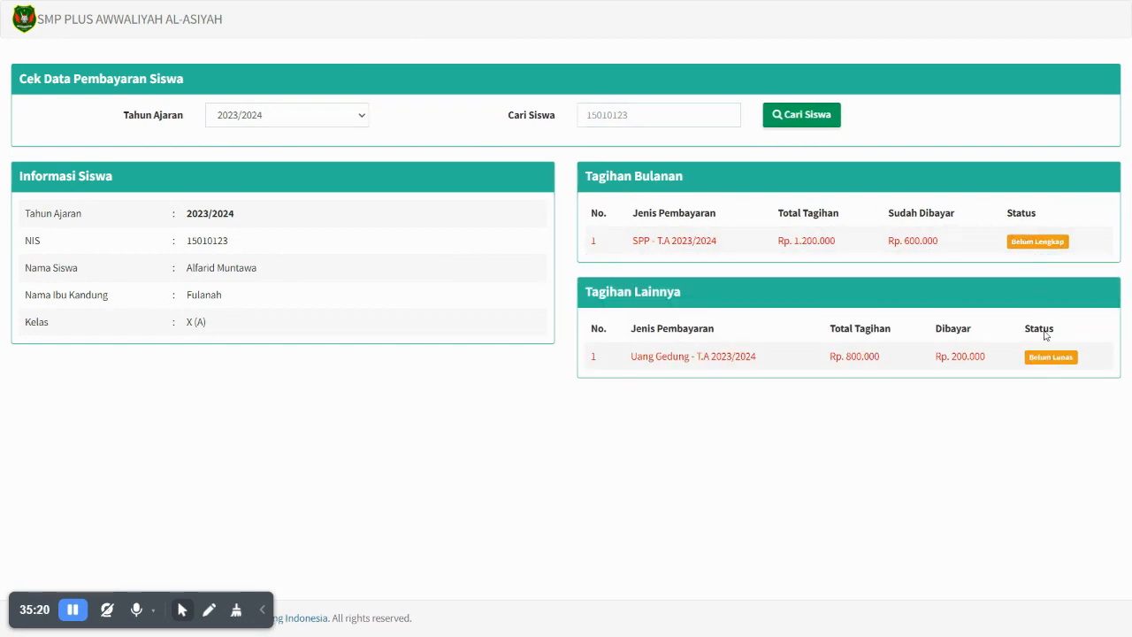
pyautogui.click(1031, 248)
pyautogui.scroll(-5, 752, 389)
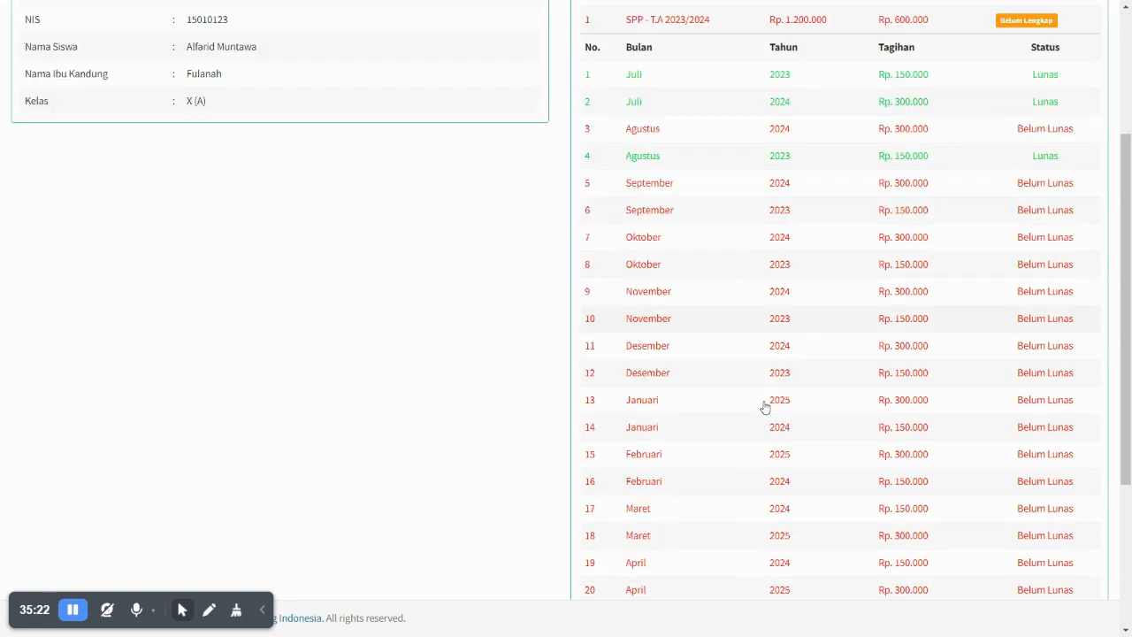
pyautogui.scroll(5, 767, 410)
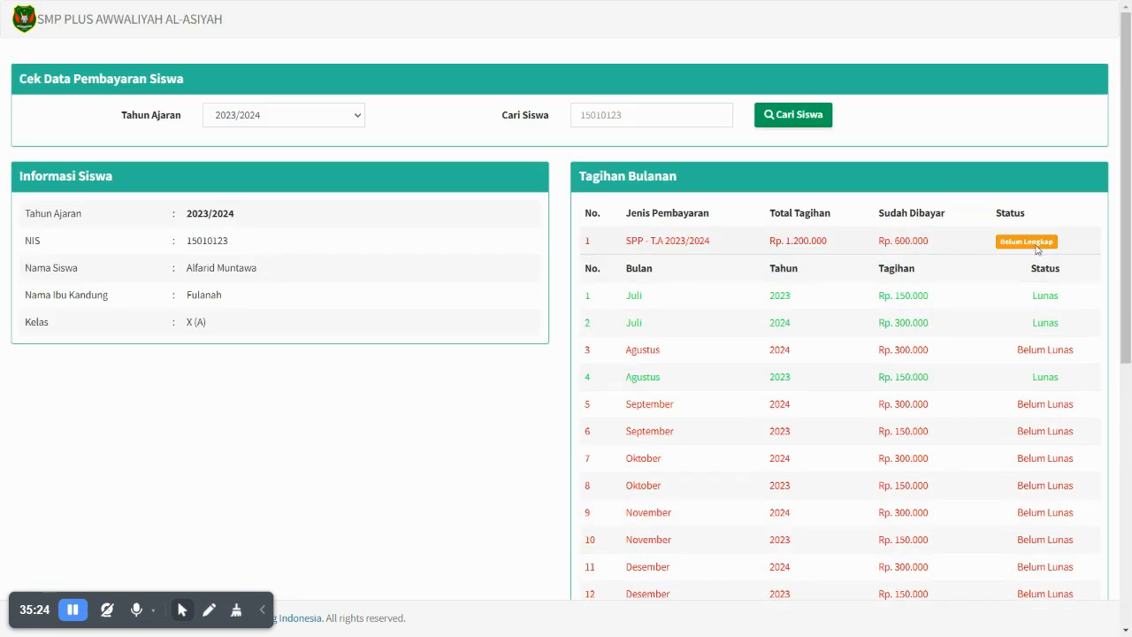
pyautogui.click(1034, 244)
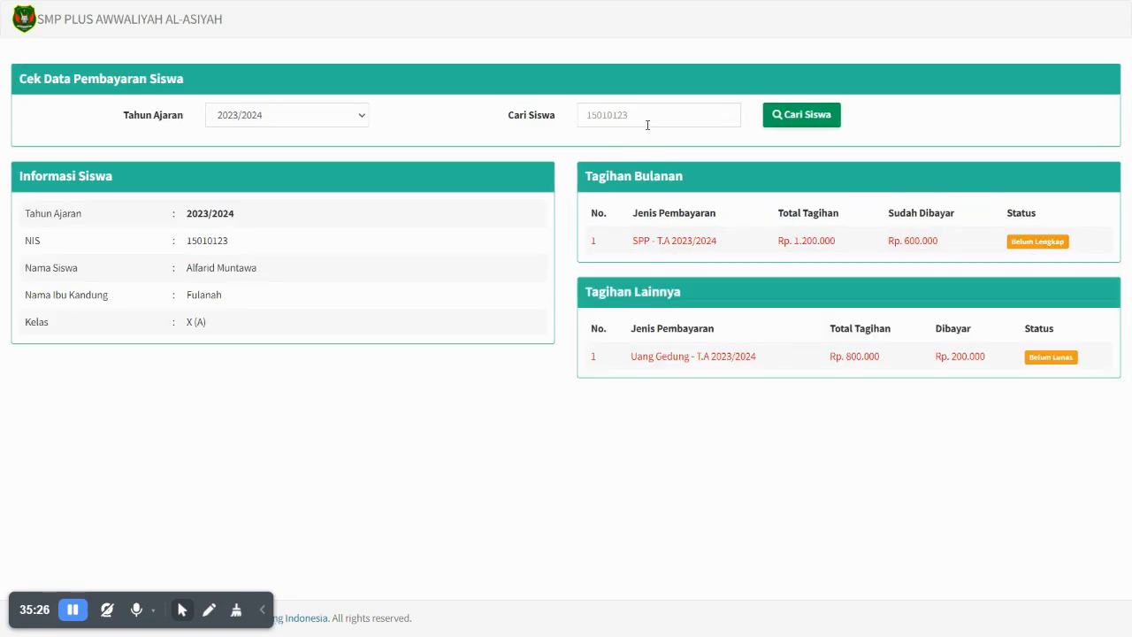
# - Remove the page path from the web address to return to the portal page
pyautogui.press('F11')
pyautogui.moveTo(345, 41); pyautogui.dragTo(232, 40)
pyautogui.press('BackSpace')
pyautogui.press('Return')
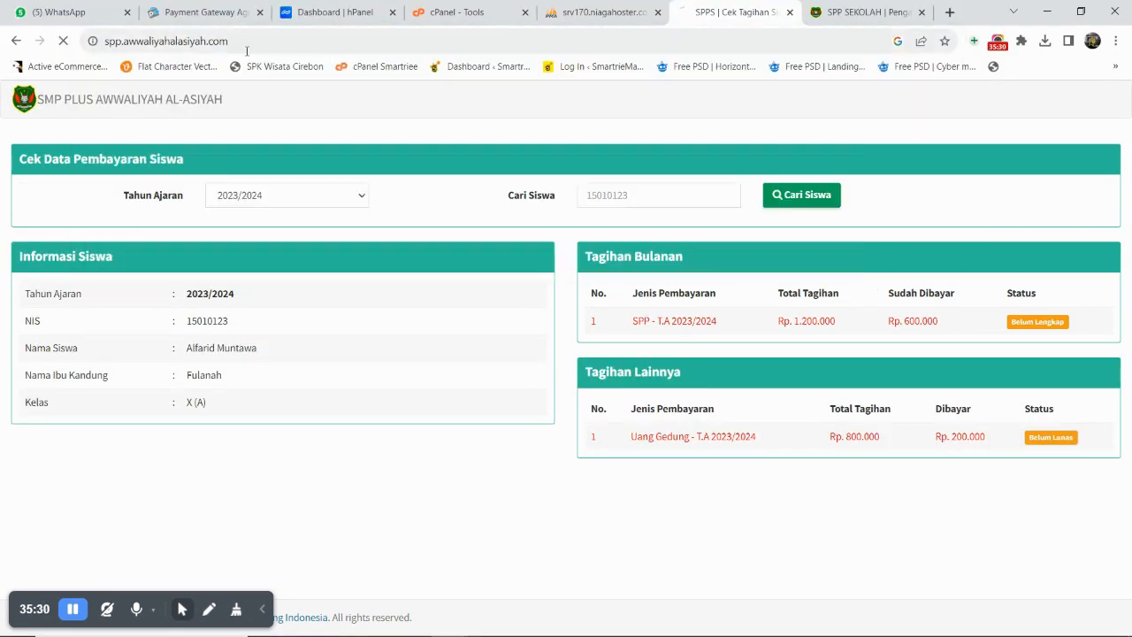
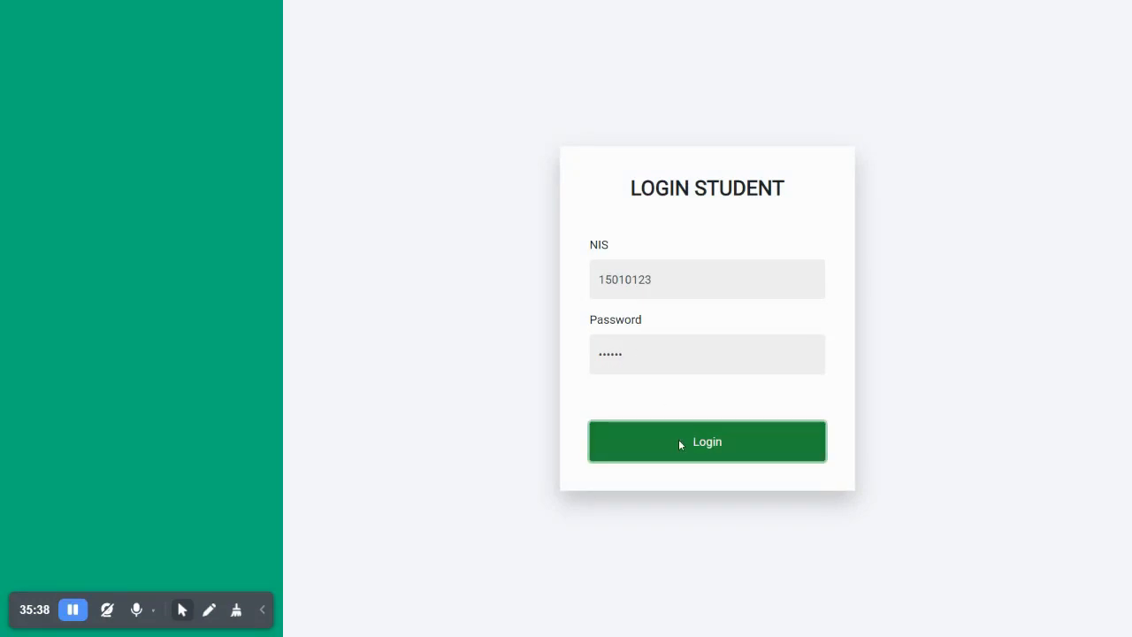
# - Log in as the student and highlight the payment announcement on the dashboard
pyautogui.click(674, 441)
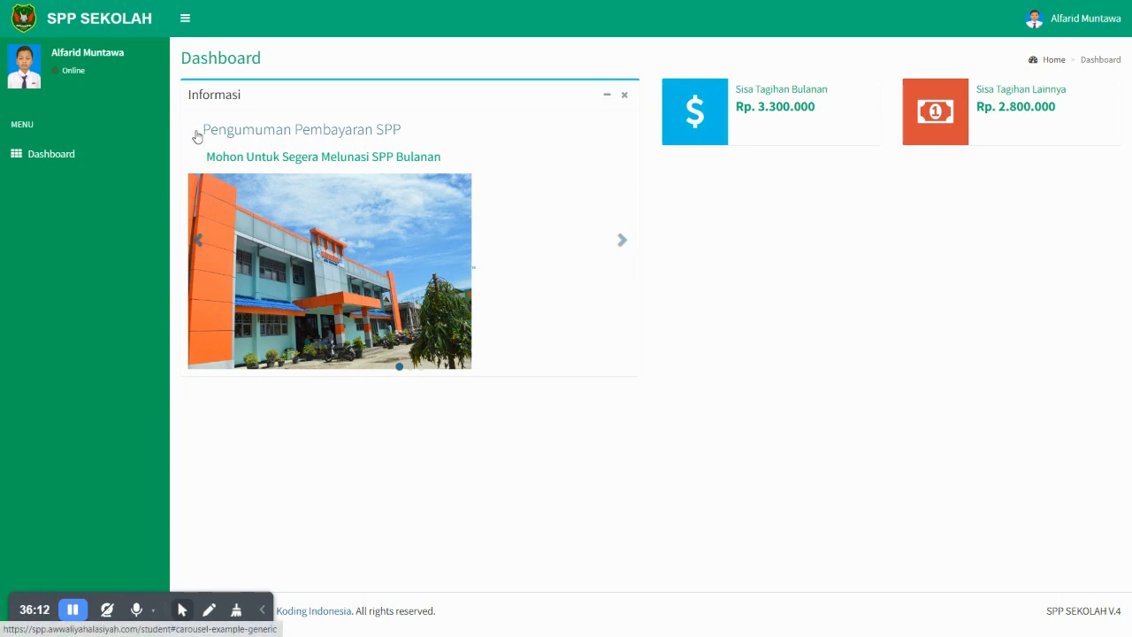
pyautogui.moveTo(204, 158); pyautogui.dragTo(178, 165)
pyautogui.click(733, 336)
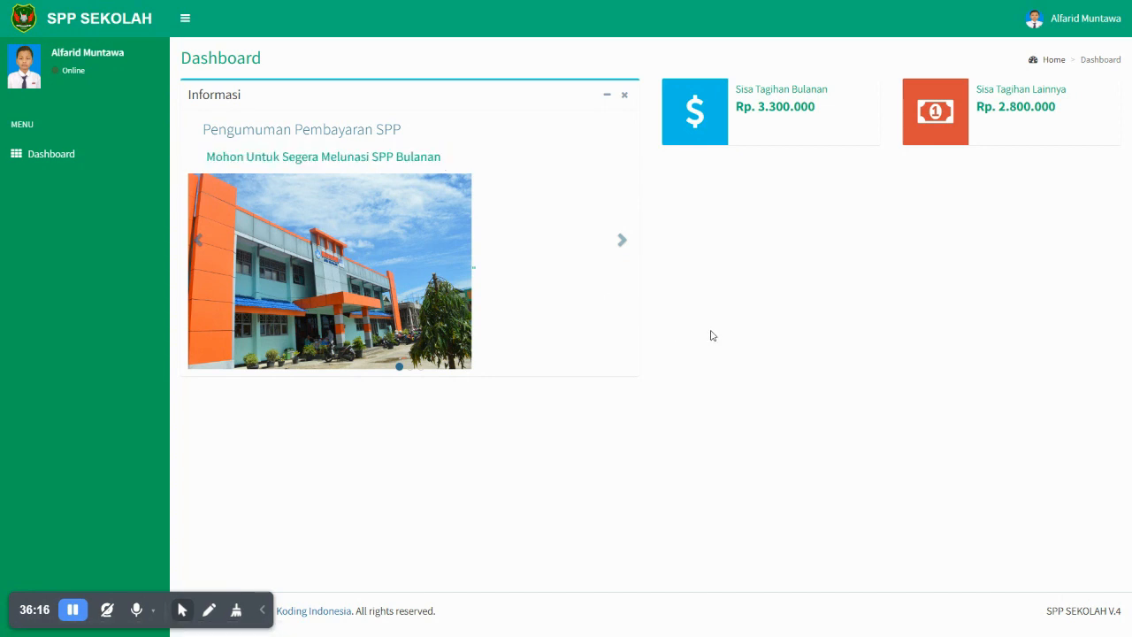
# - Highlight the Sisa Tagihan Bulanan and Sisa Tagihan Lainnya figures on the dashboard
pyautogui.moveTo(736, 91); pyautogui.dragTo(685, 300)
pyautogui.click(682, 313)
pyautogui.moveTo(978, 89)
pyautogui.mouseDown()
pyautogui.moveTo(1072, 115)
pyautogui.moveTo(969, 98)
pyautogui.mouseUp()
pyautogui.click(1072, 115)
pyautogui.moveTo(813, 114); pyautogui.dragTo(736, 95)
pyautogui.click(754, 102)
# - Highlight the Rp. 3.300.000 remaining monthly bill amount, then open the account menu
pyautogui.tripleClick(807, 108)
pyautogui.click(803, 107)
pyautogui.moveTo(817, 109); pyautogui.dragTo(755, 104)
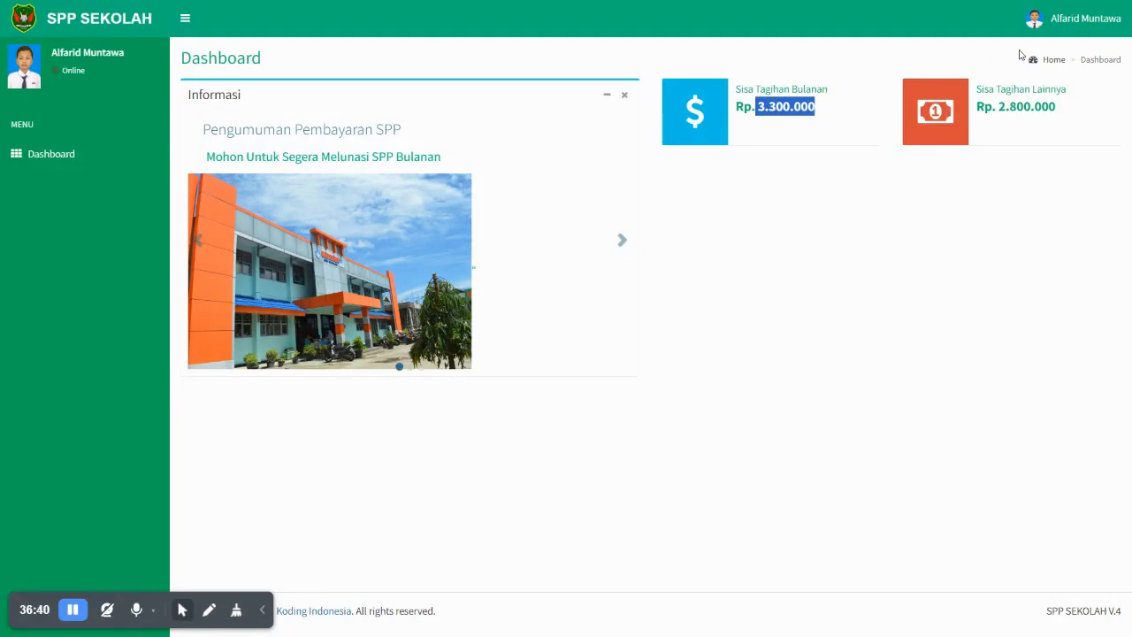
pyautogui.click(1066, 18)
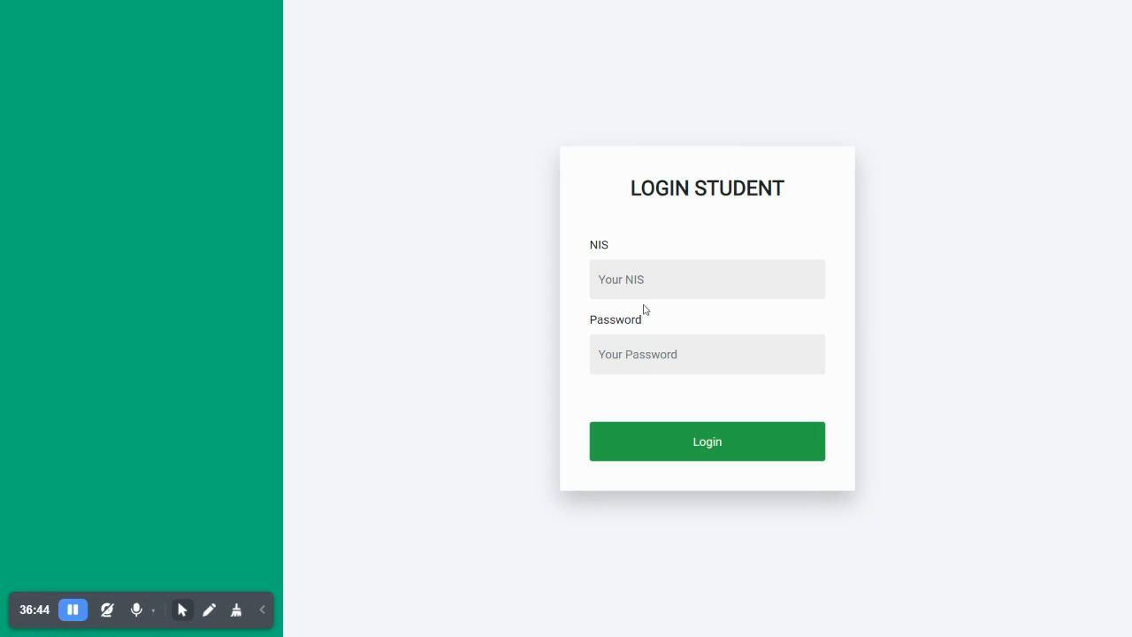
# - Delete the page path from the web address to reload the Selamat Datang landing page
pyautogui.press('F11')
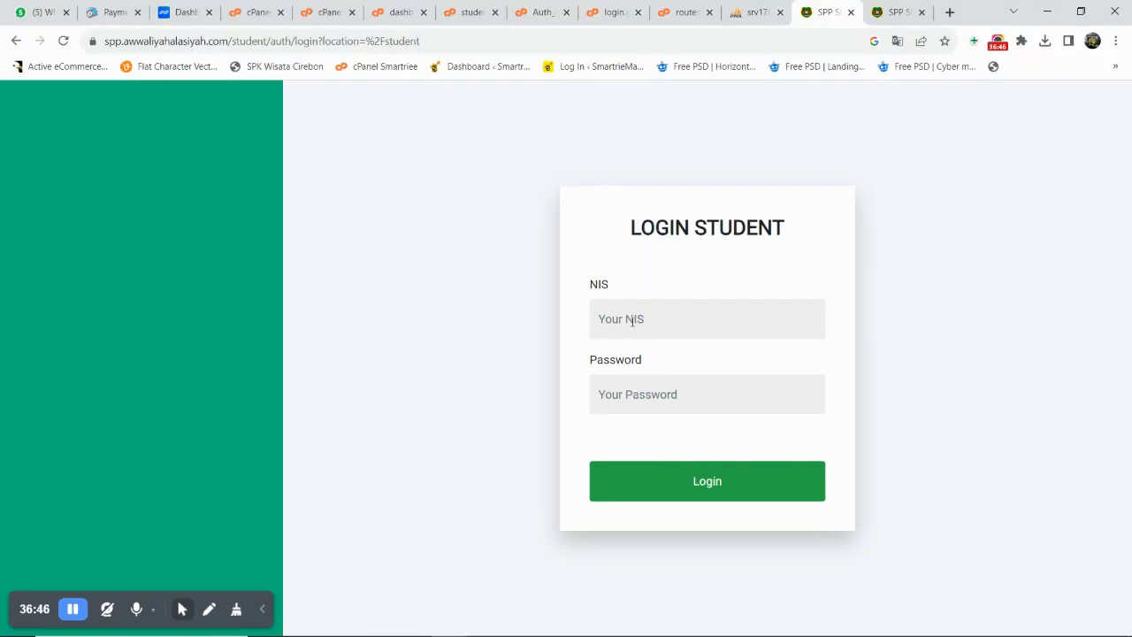
pyautogui.moveTo(420, 40); pyautogui.dragTo(238, 41)
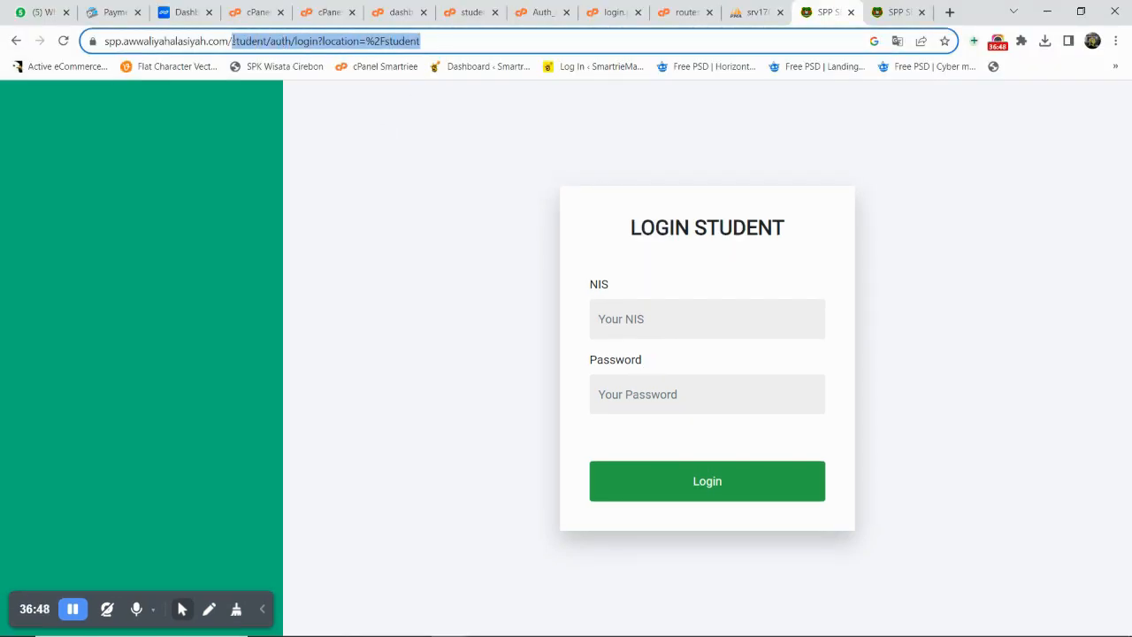
pyautogui.press('BackSpace')
pyautogui.press('BackSpace')
pyautogui.press('BackSpace')
pyautogui.press('Return')
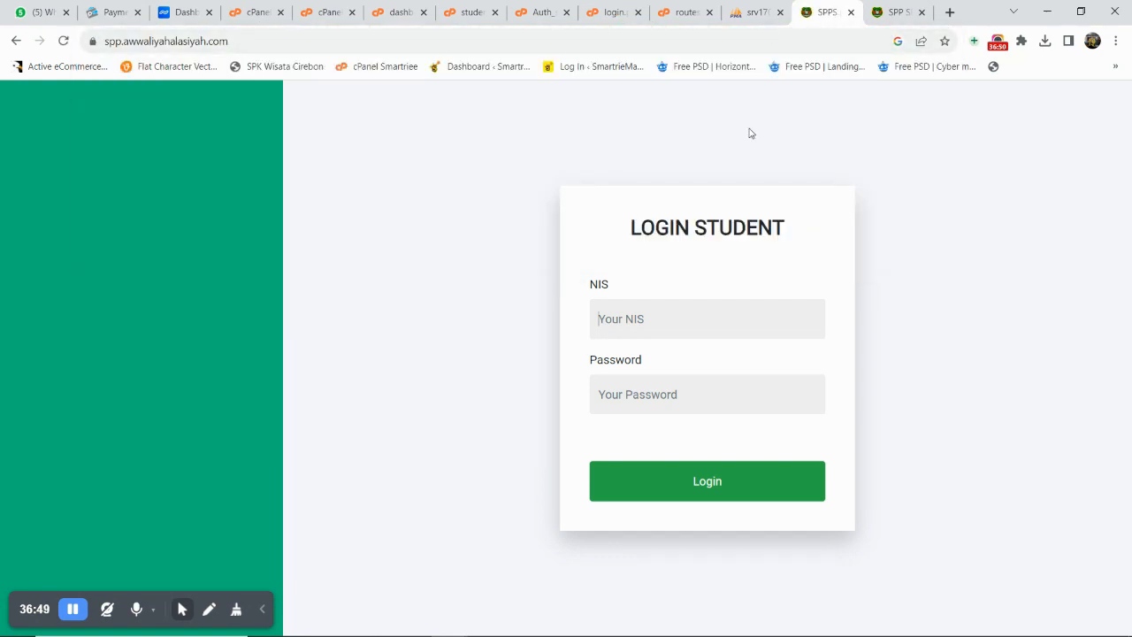
pyautogui.press('F11')
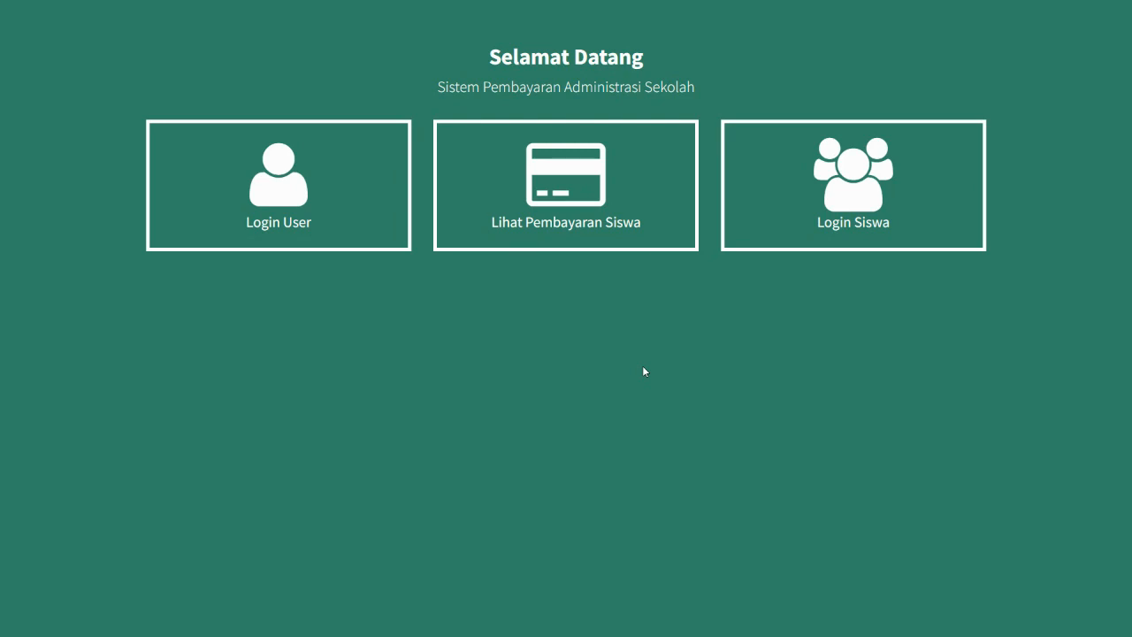
pyautogui.press('F11')
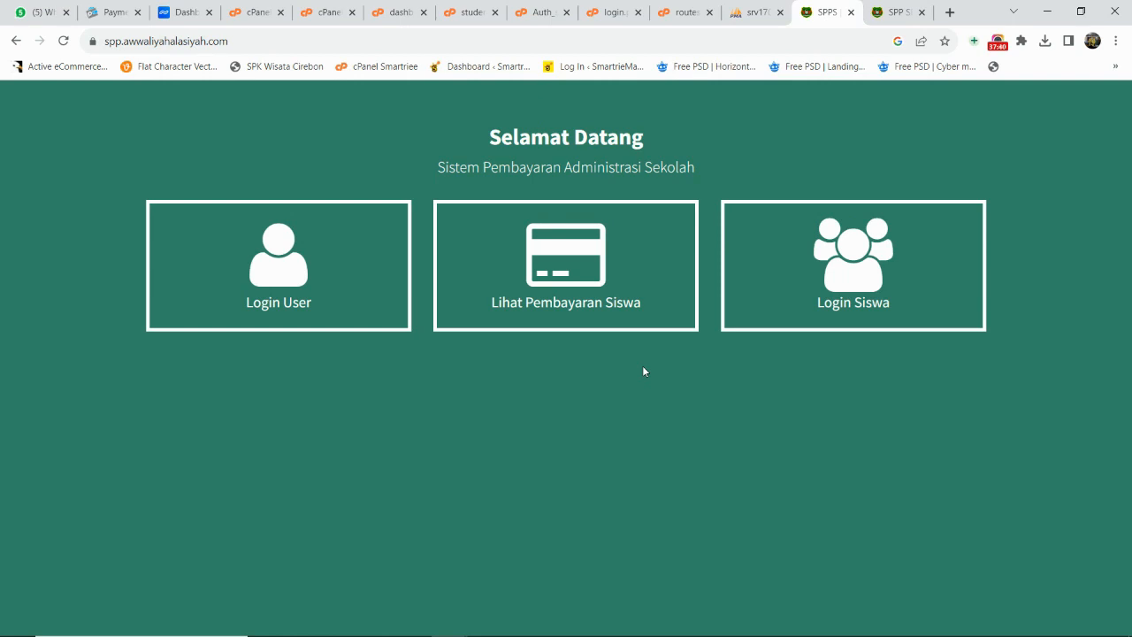
pyautogui.click(996, 43)
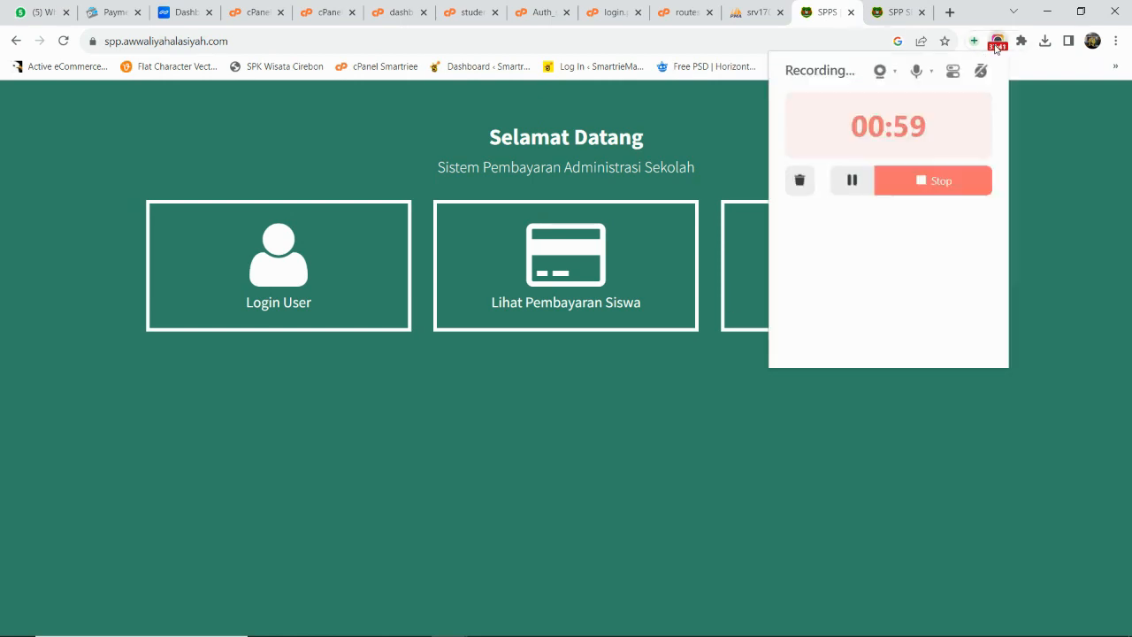